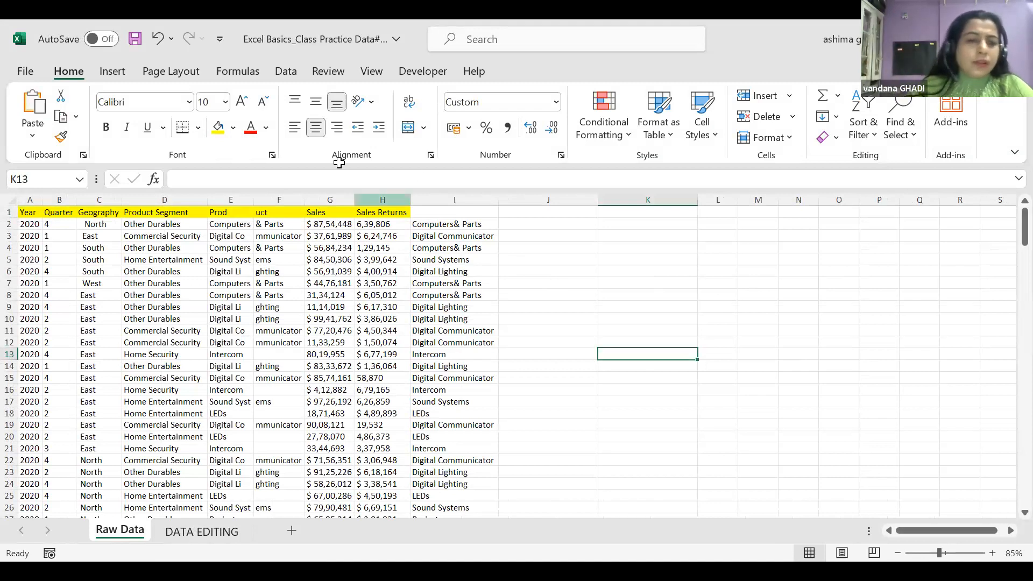
Zoom the Raw Data sheet to about 124% and scroll back to column A
scroll(508, 355, "up", 7)
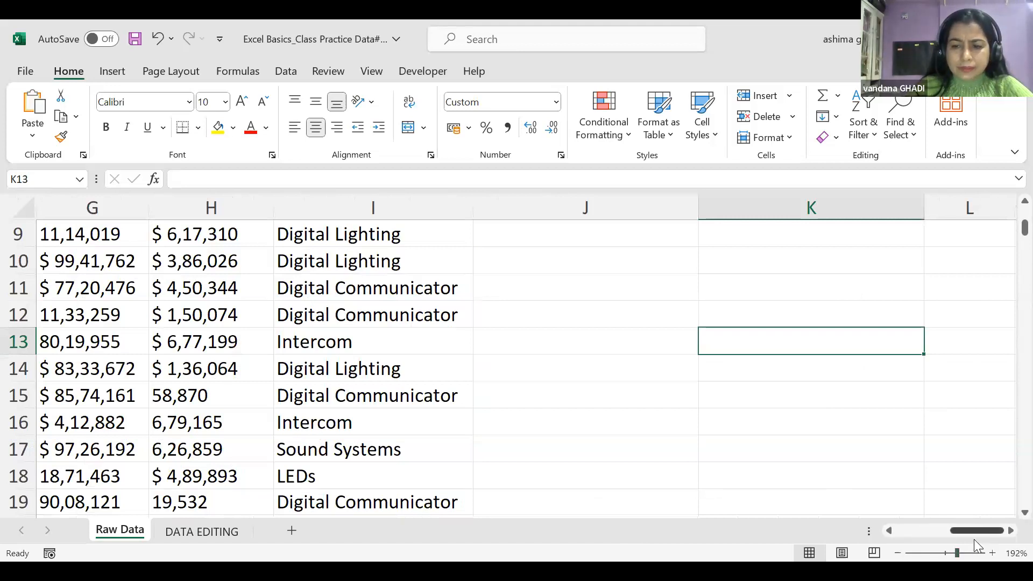
left_click_drag(953, 551, 949, 551)
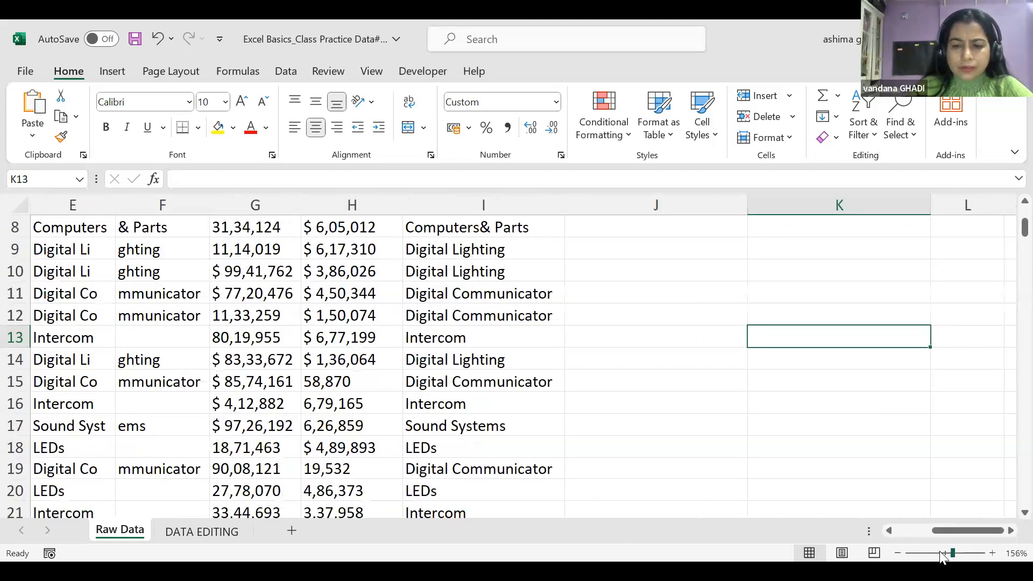
left_click(941, 553)
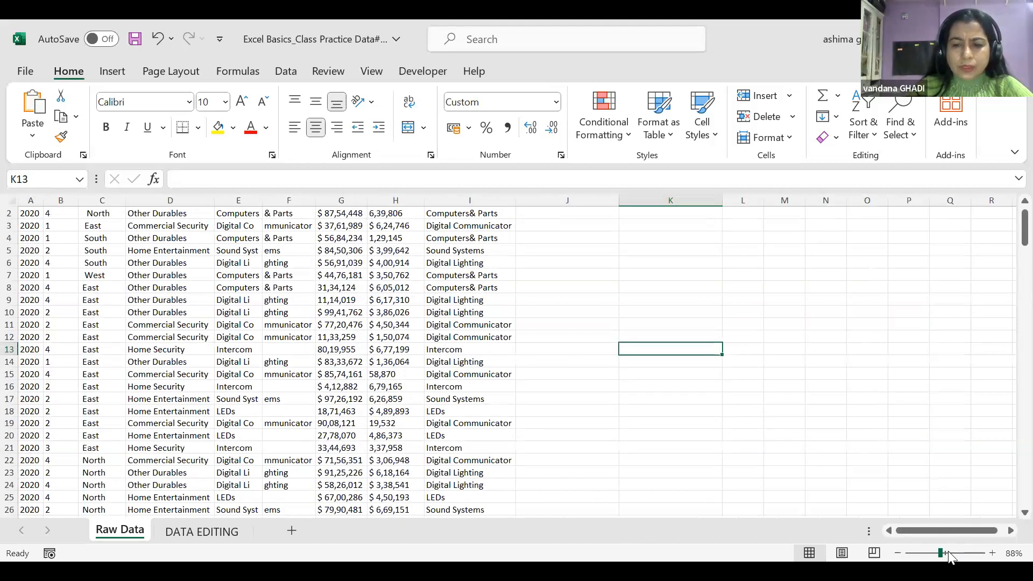
left_click(949, 553)
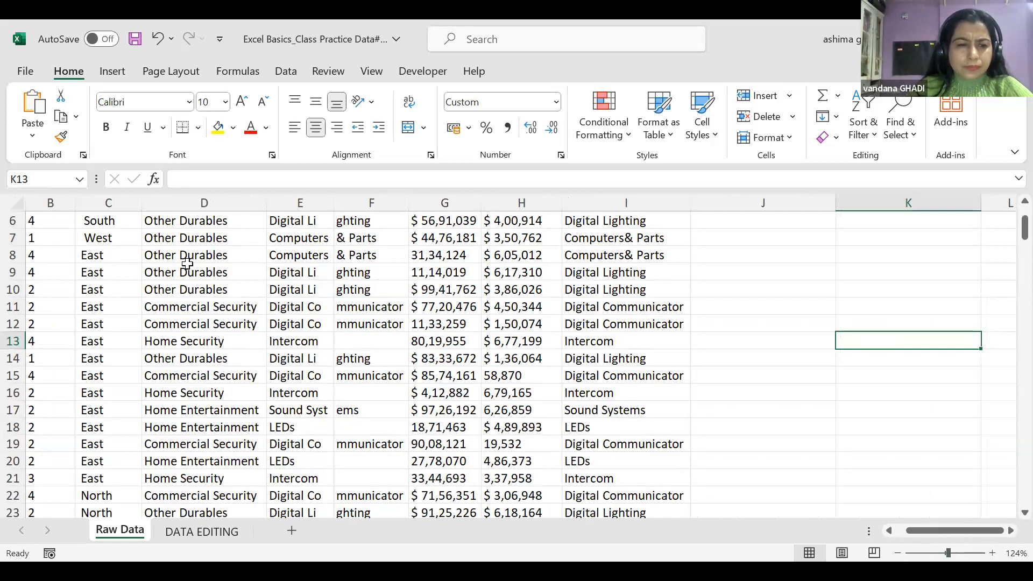
scroll(150, 307, "up", 2)
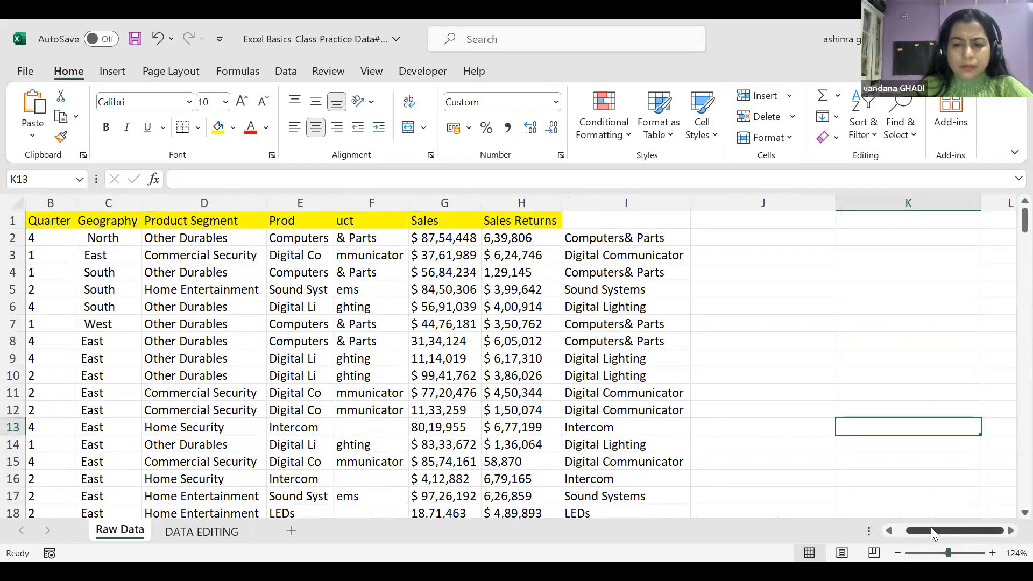
left_click(889, 531)
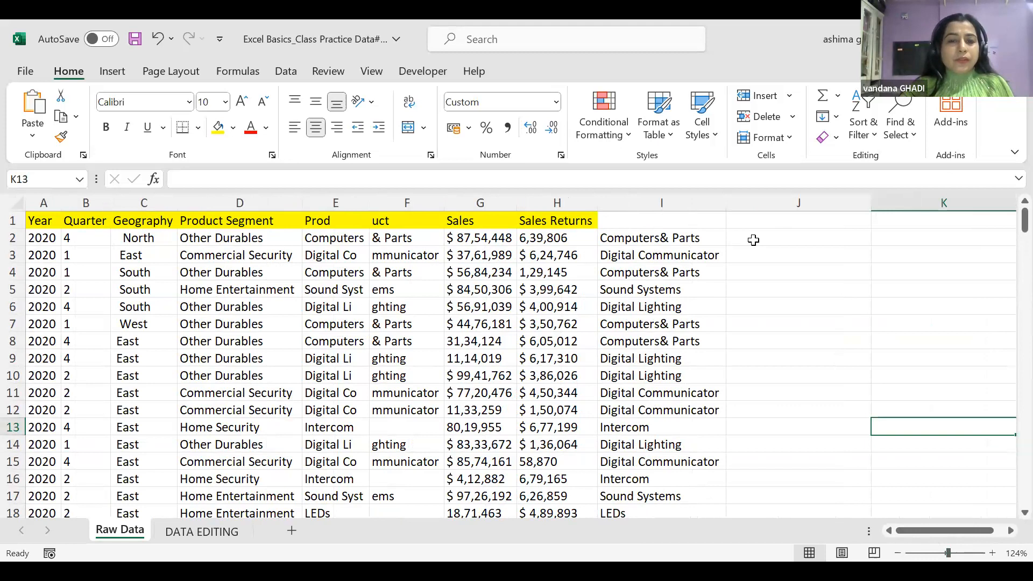
Move through the Year to Sales Returns header cells and select all of row 1
left_click(45, 221)
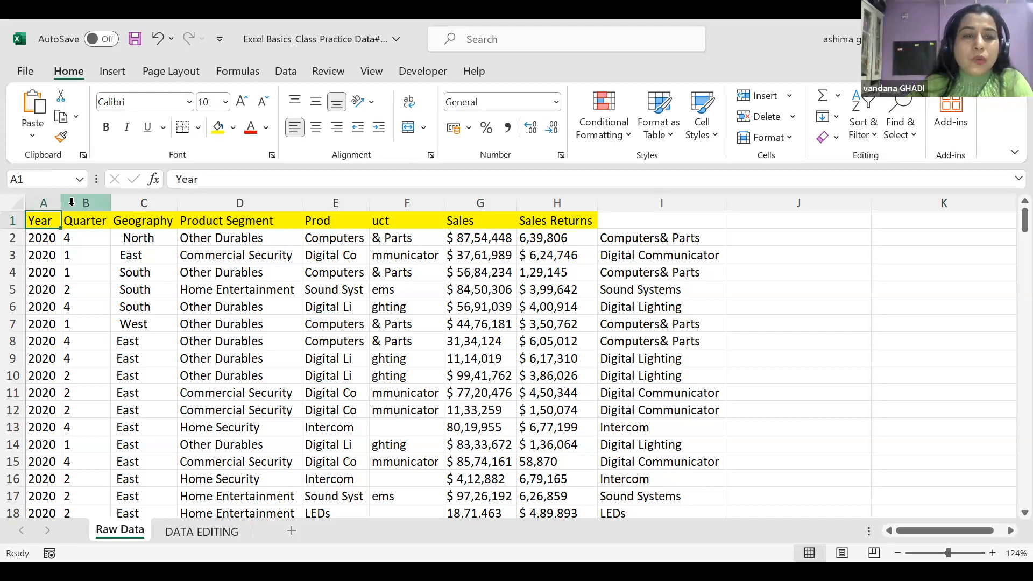
left_click(46, 202)
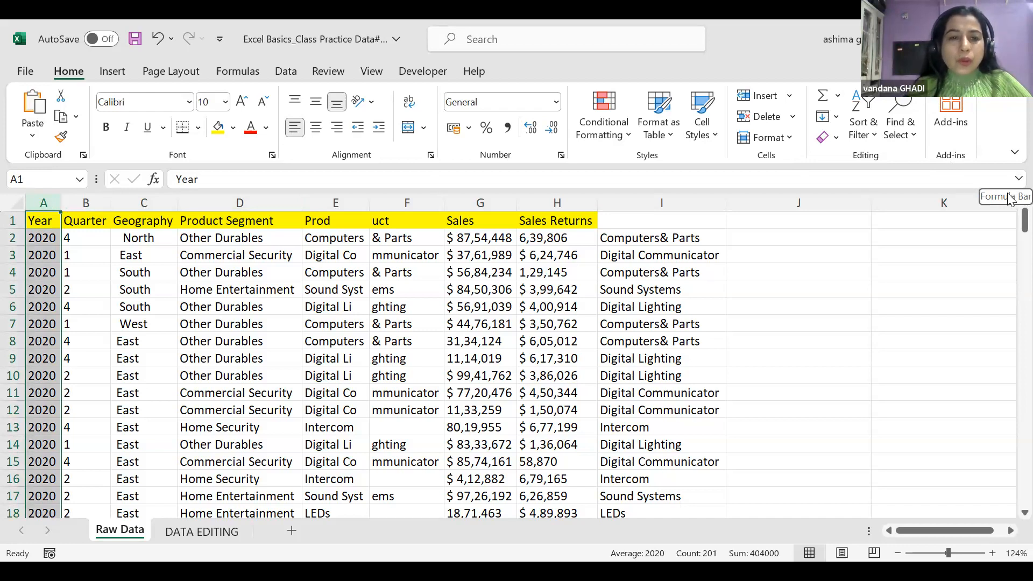
key("ctrl+Right")
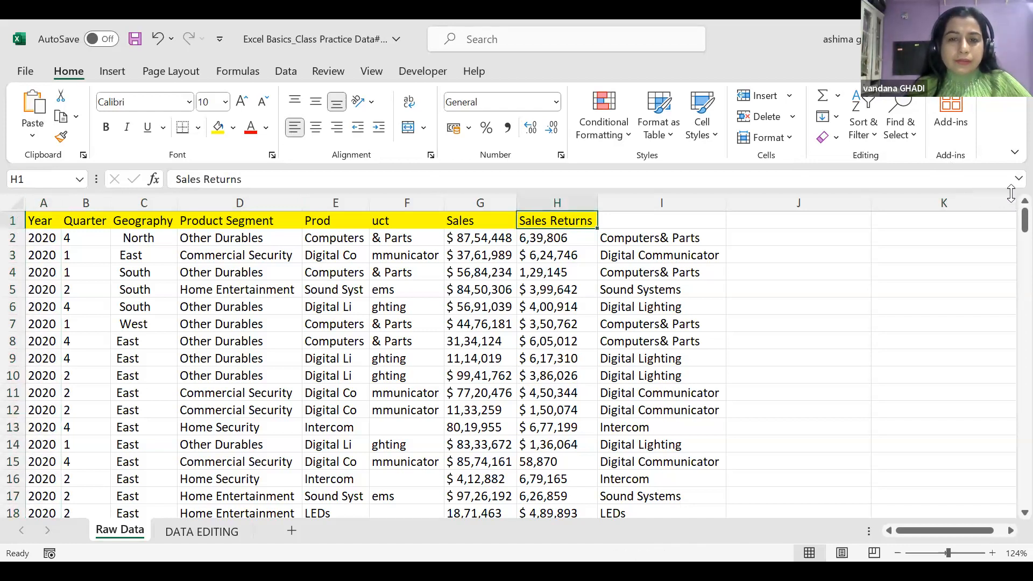
key("Left")
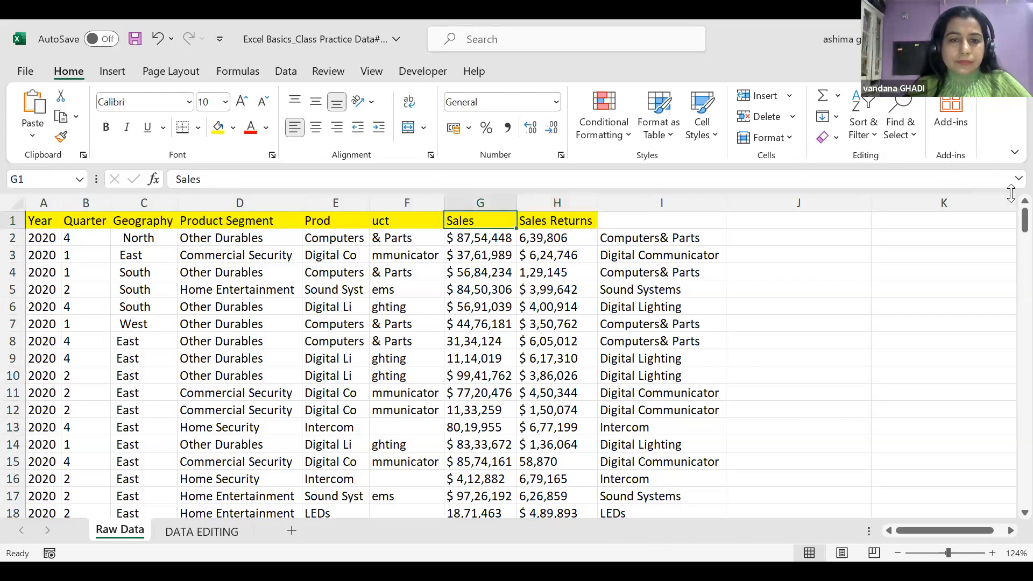
key("Left")
key("Left")
key("Left")
key("Left")
key("Left")
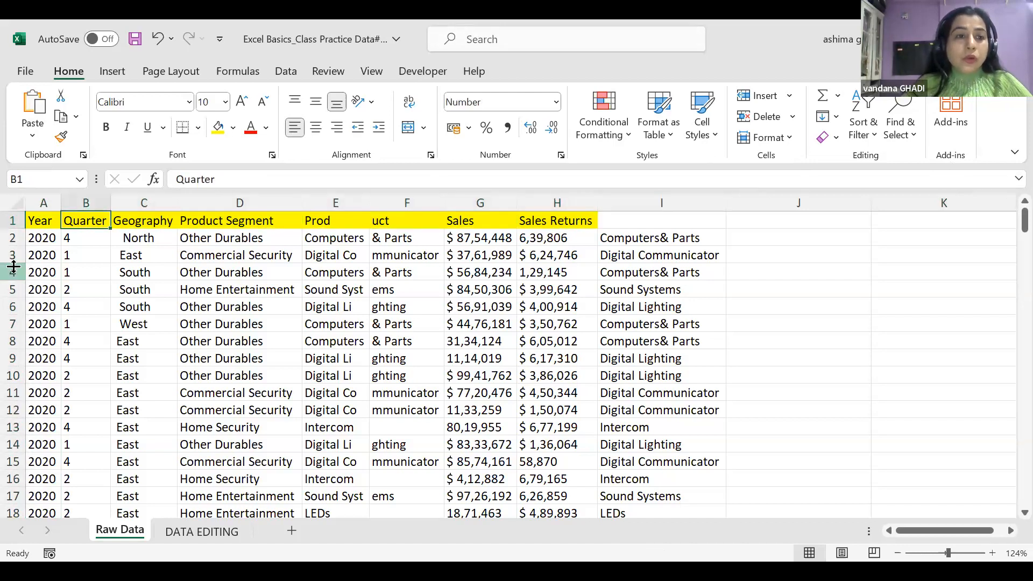
left_click(40, 203)
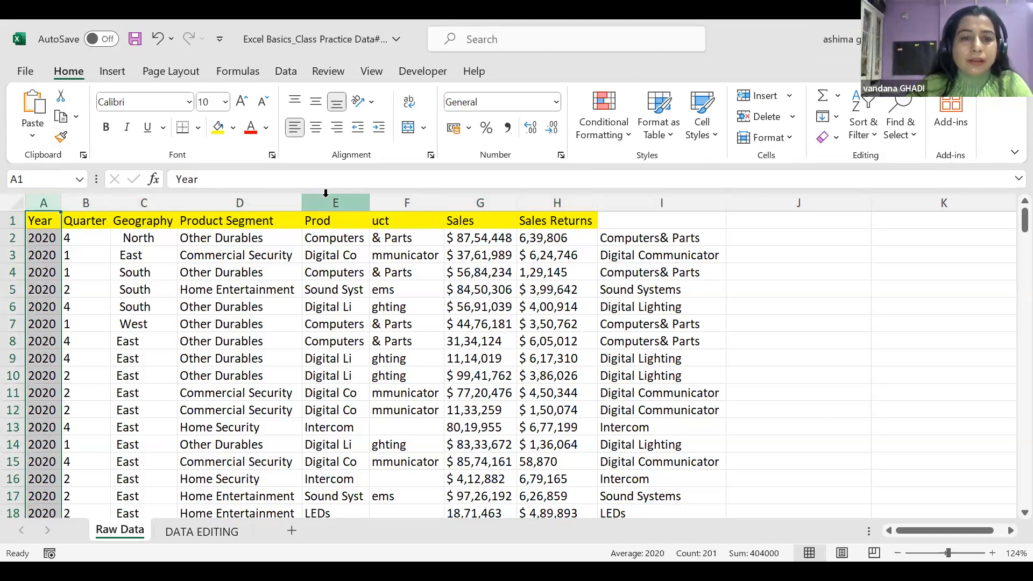
left_click(398, 203)
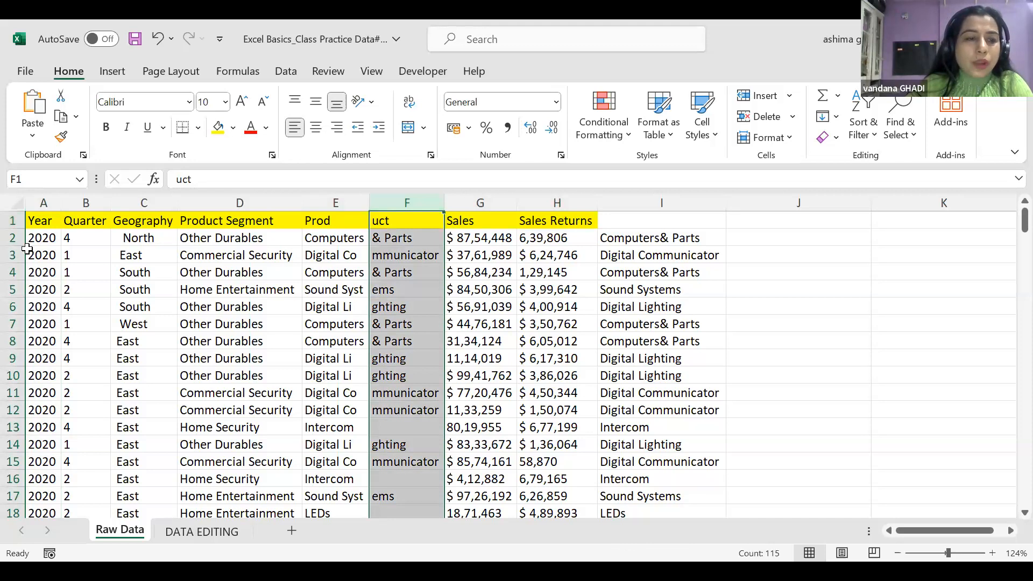
left_click(12, 220)
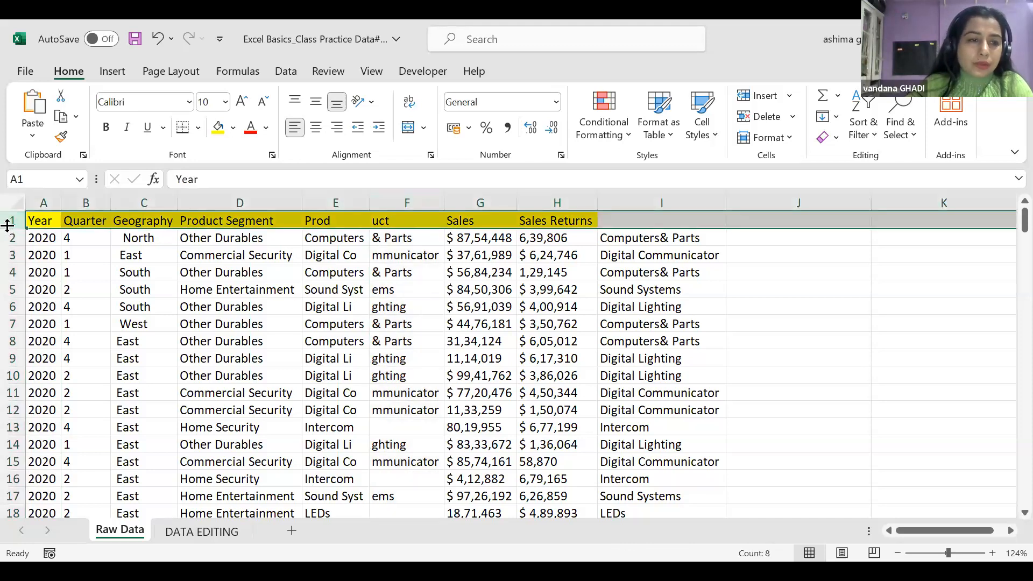
Jump down to the last data row, row 201
scroll(20, 296, "down", 12)
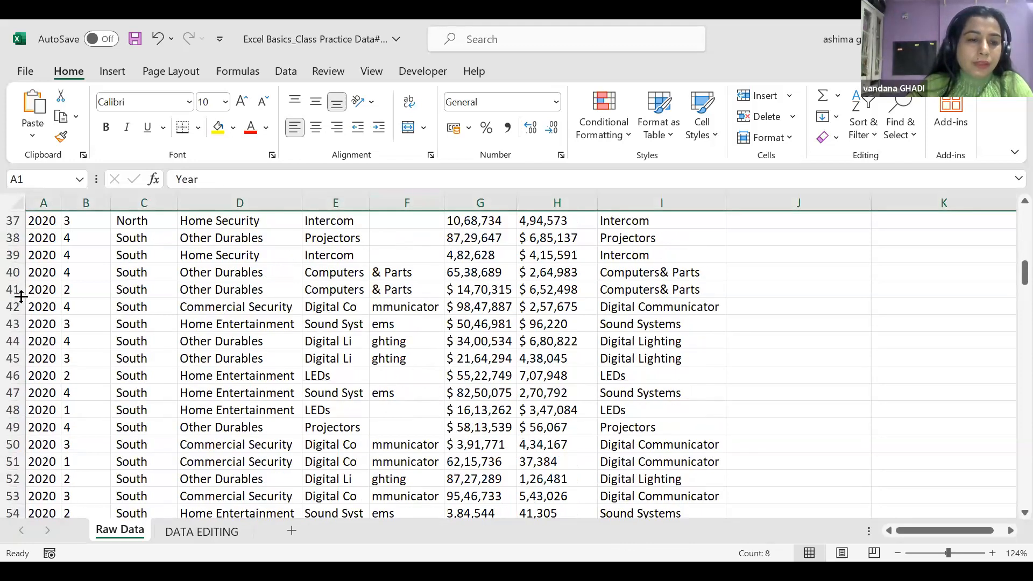
scroll(20, 297, "down", 7)
left_click(42, 201)
left_click(435, 196)
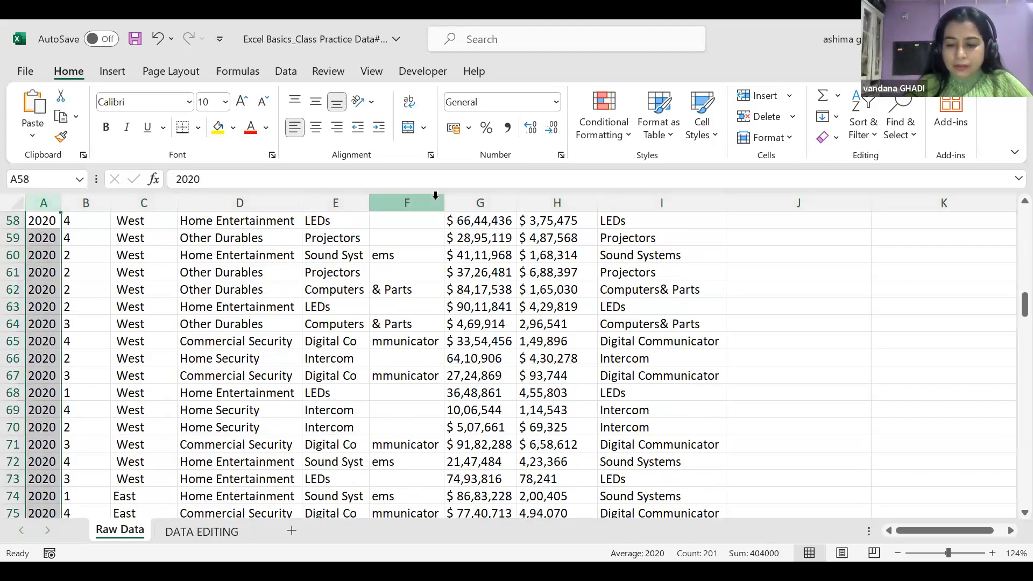
key("ctrl+Down")
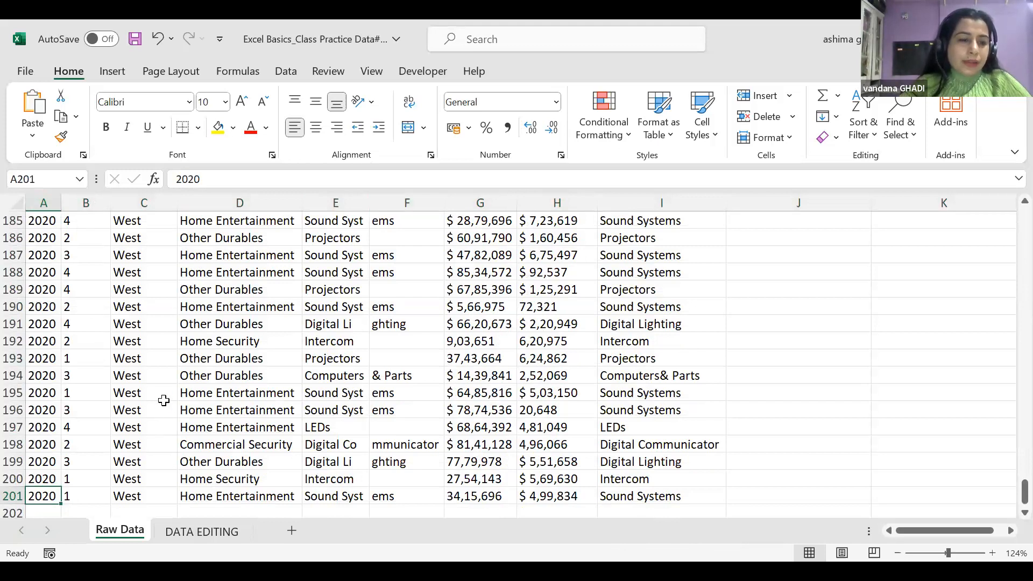
Check the =CONCATENATE(E181,F181) formula in I181, then select empty cell K183
scroll(174, 401, "down", 2, "ctrl")
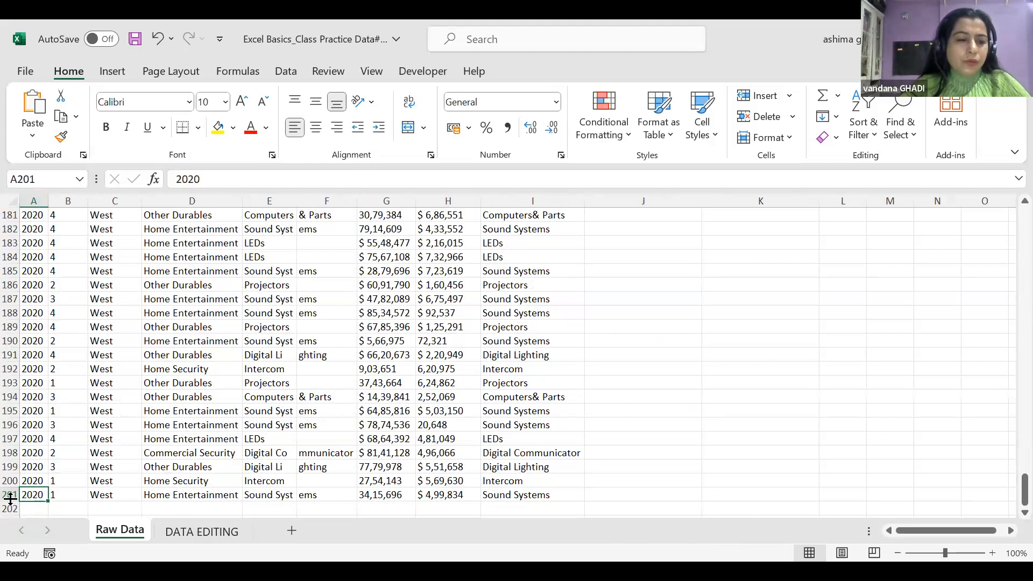
left_click(34, 201)
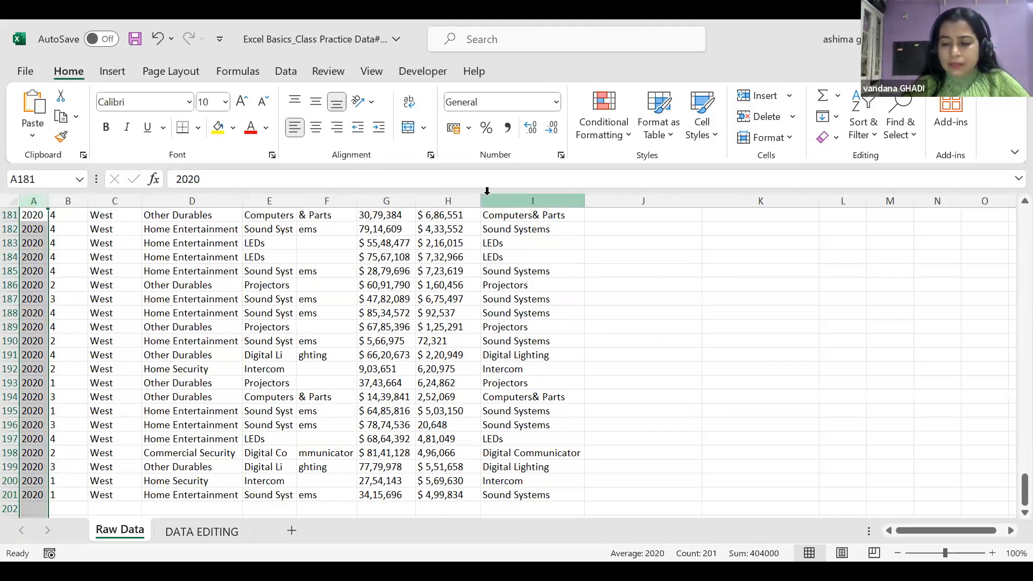
left_click(548, 215)
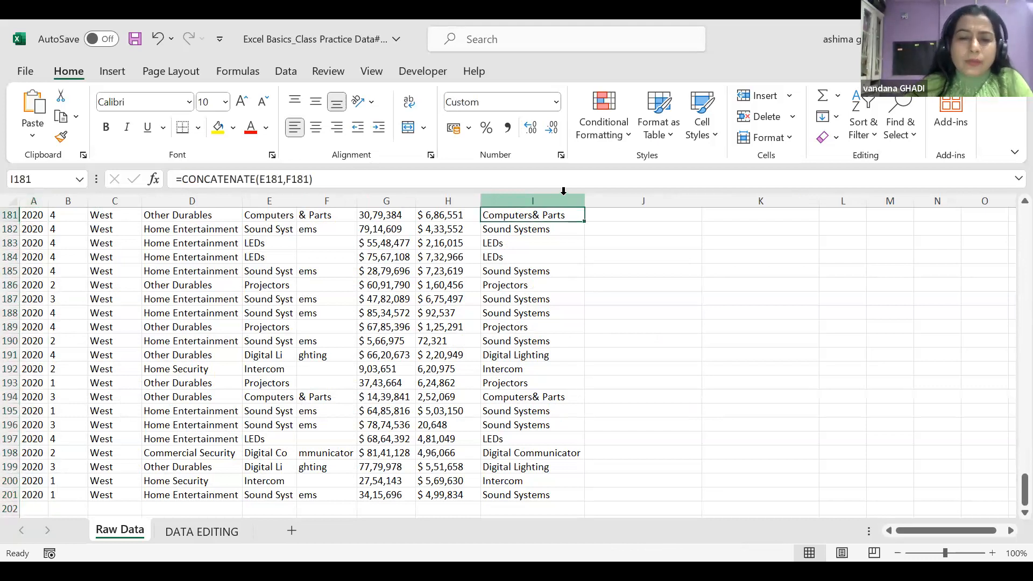
left_click(749, 240)
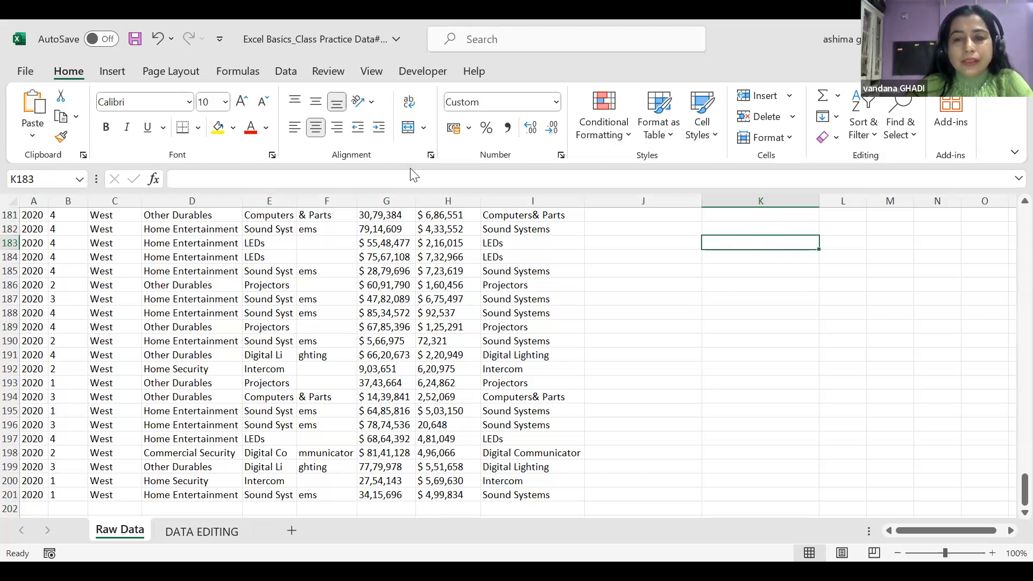
Enter K in cell K183 and look along row 183
type("K")
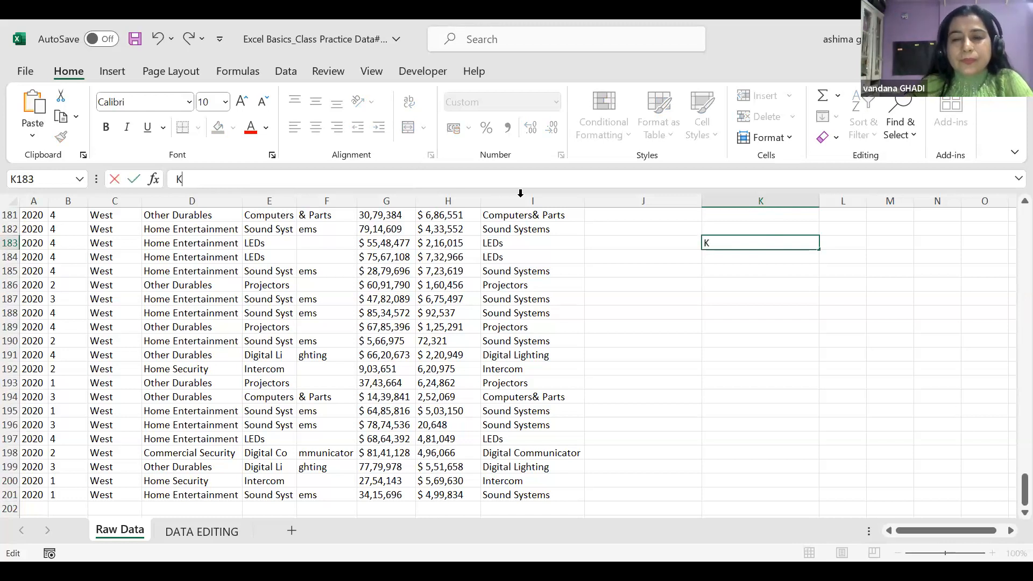
left_click(677, 245)
key("Left")
key("Left")
key("Left")
key("Left")
key("Left")
key("Left")
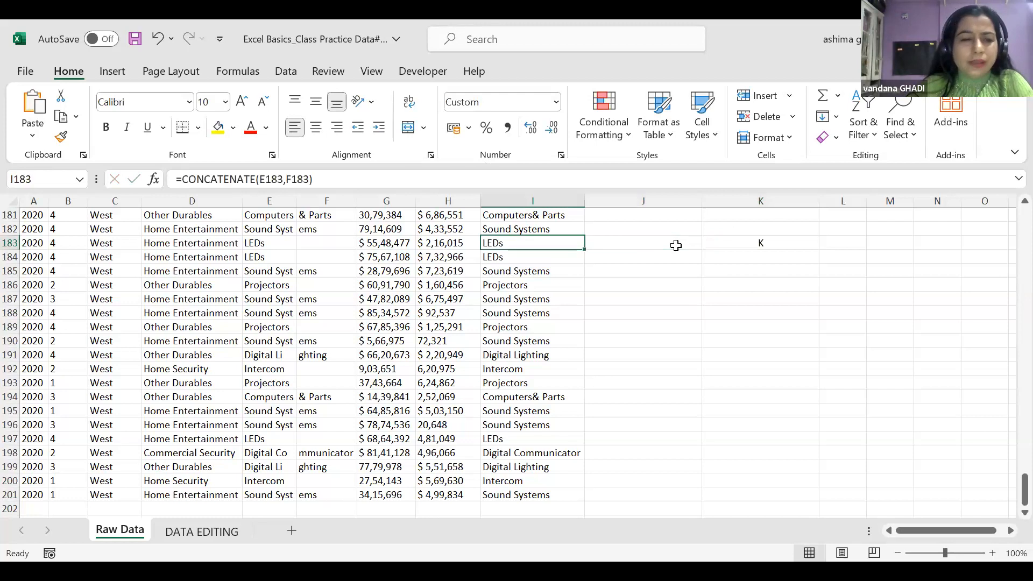
key("Left")
key("Left")
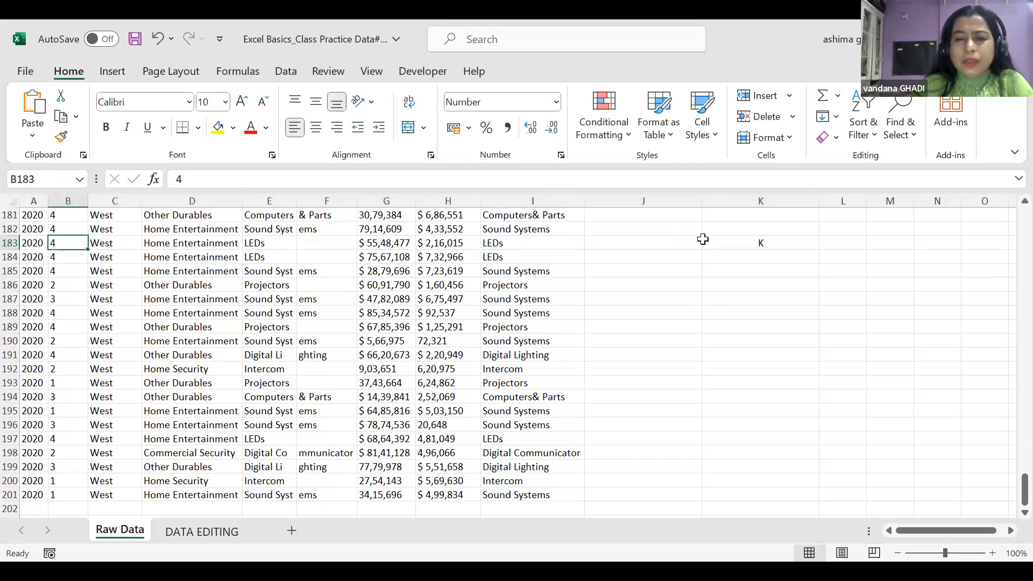
left_click(719, 240)
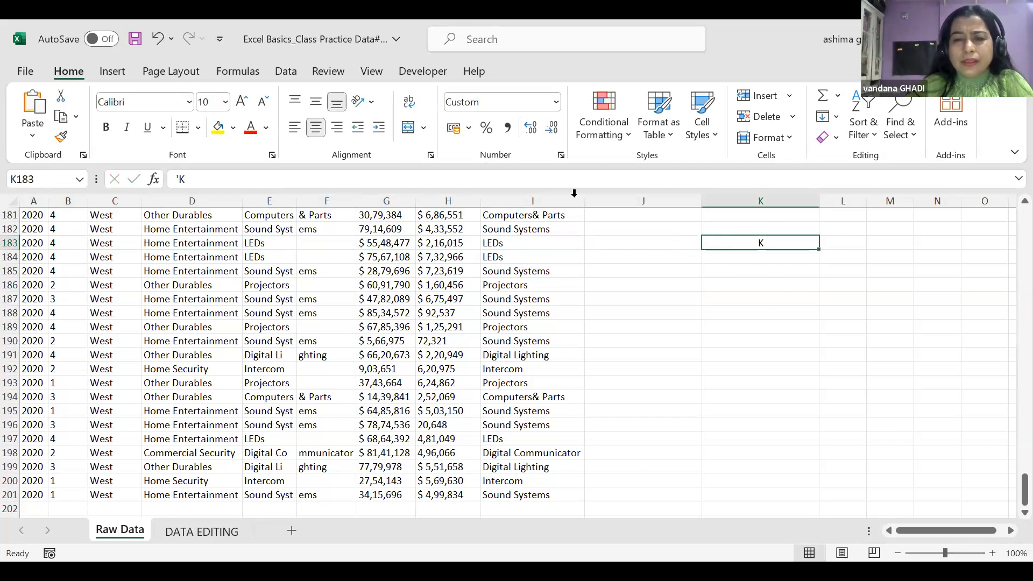
Revise the K183 entry in the formula bar, adding 83 and 1 and removing the leading apostrophe
left_click(204, 179)
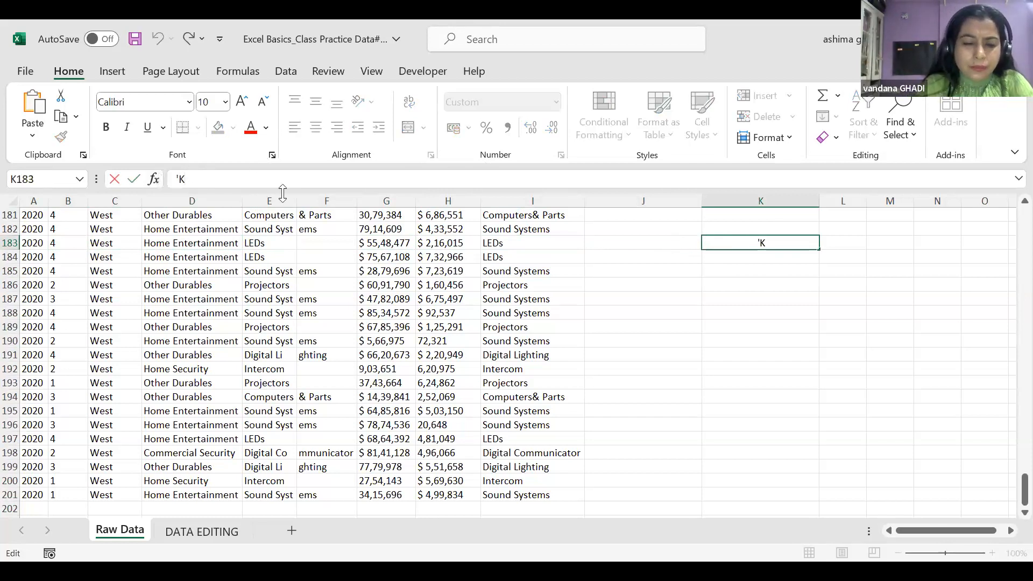
type("83")
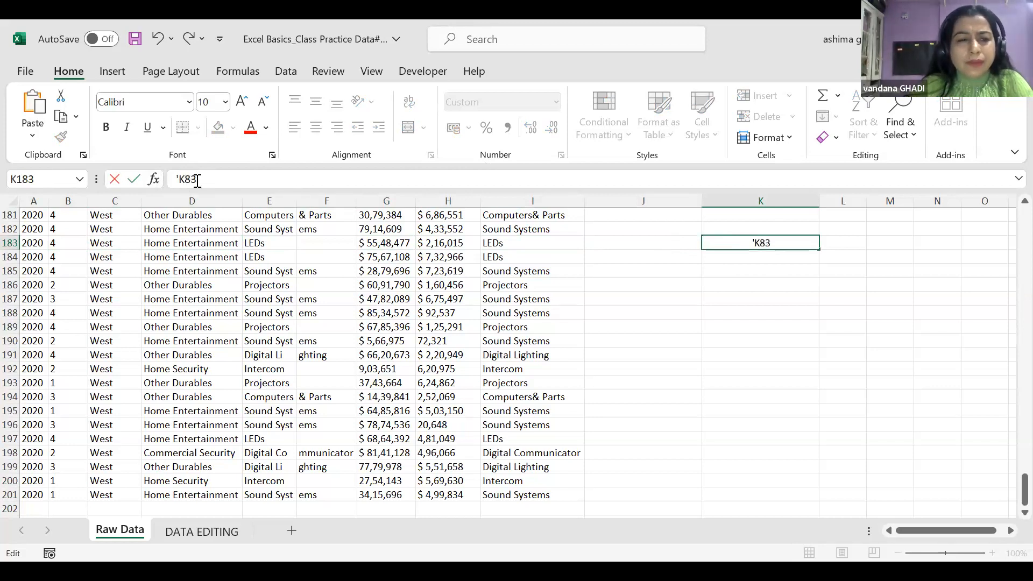
key("Left")
key("Left")
type("1")
left_click(173, 179)
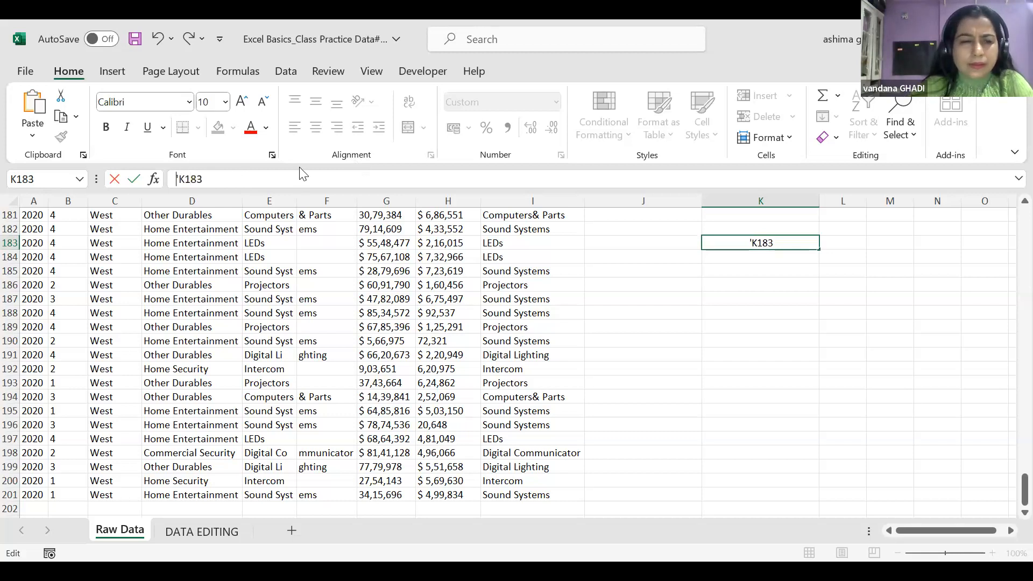
key("Delete")
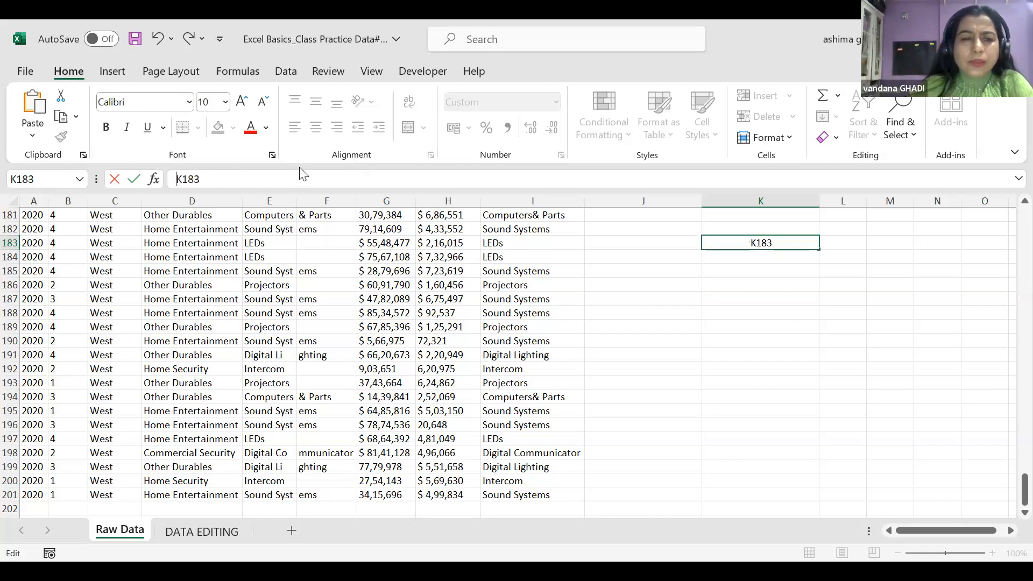
left_click(768, 323)
left_click(786, 241)
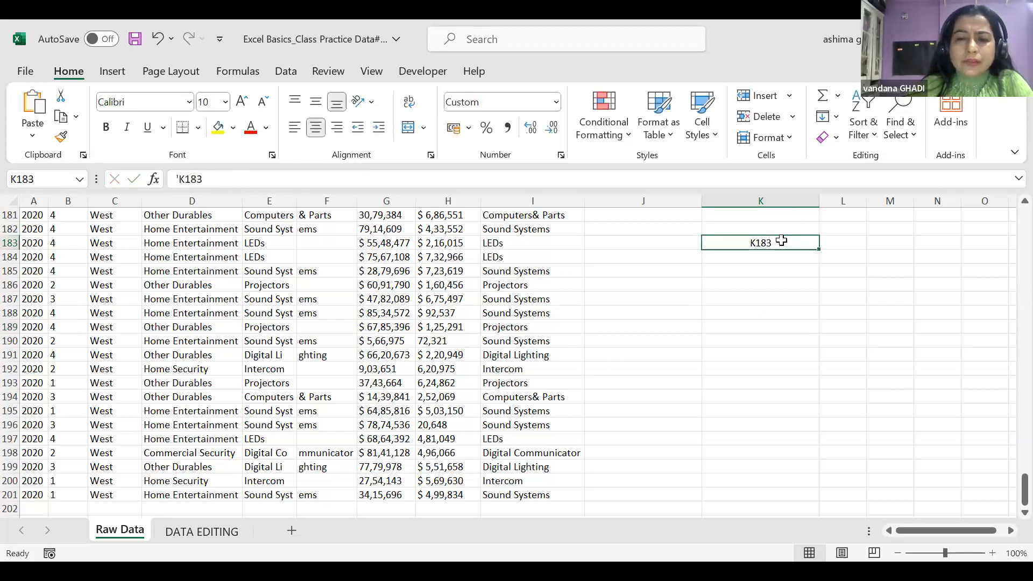
Delete the 'K183 text inside cell K183 so the cell is blank
double_click(782, 241)
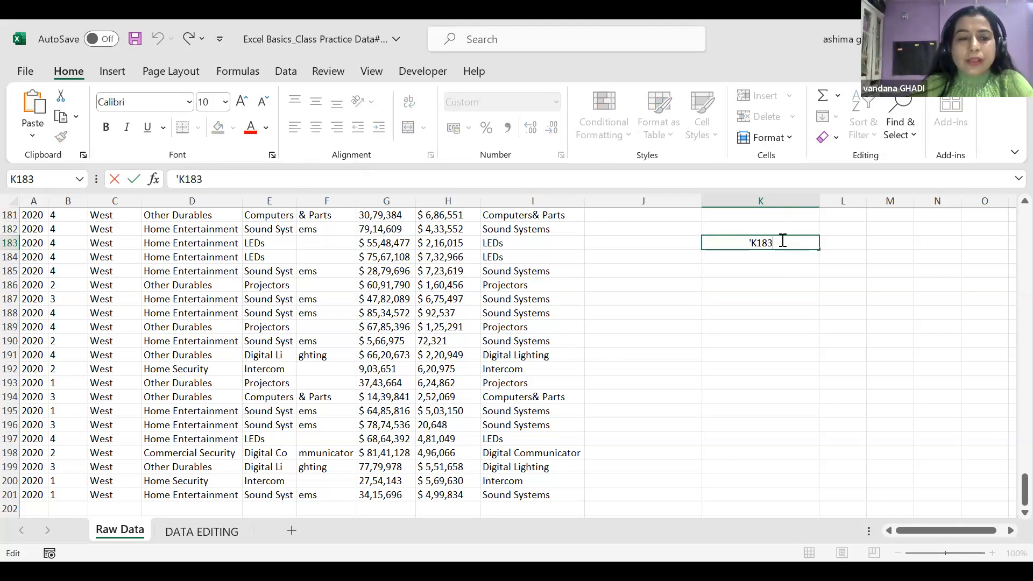
left_click_drag(782, 237, 733, 237)
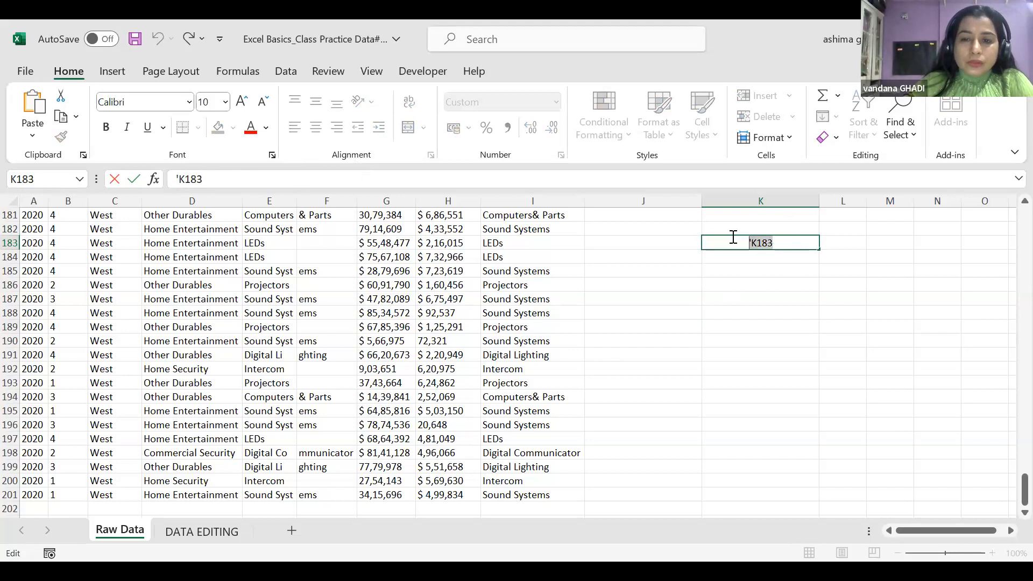
key("BackSpace")
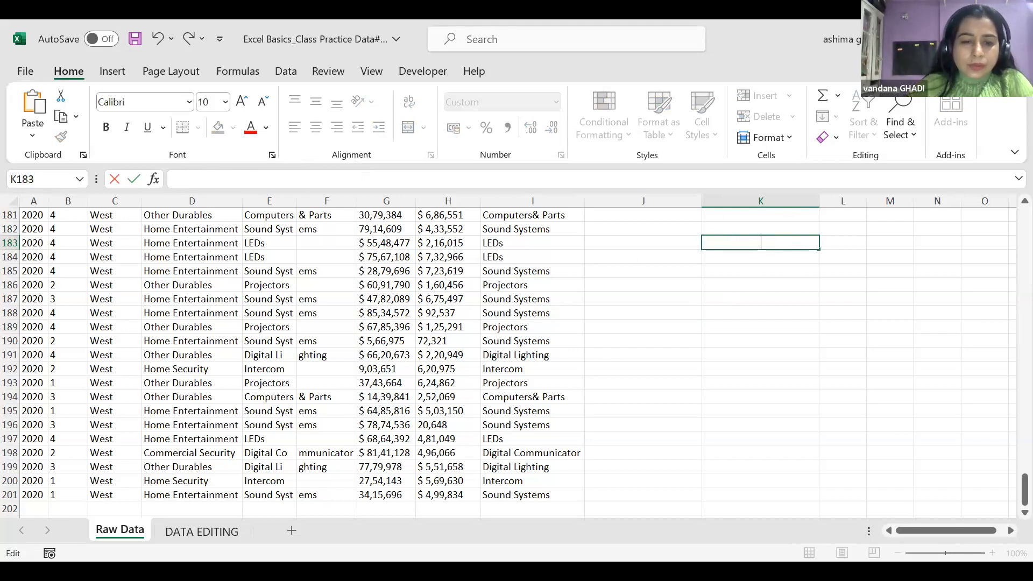
key("alt+Tab")
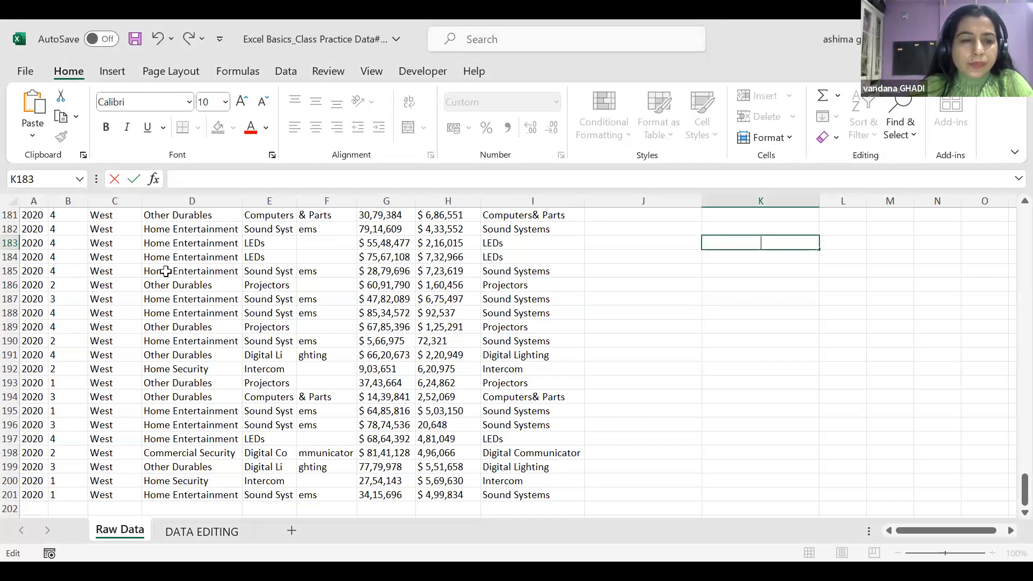
Return to the top of the sheet and select the yellow header cells A1 through I1
scroll(169, 272, "up", 3)
scroll(168, 272, "up", 16)
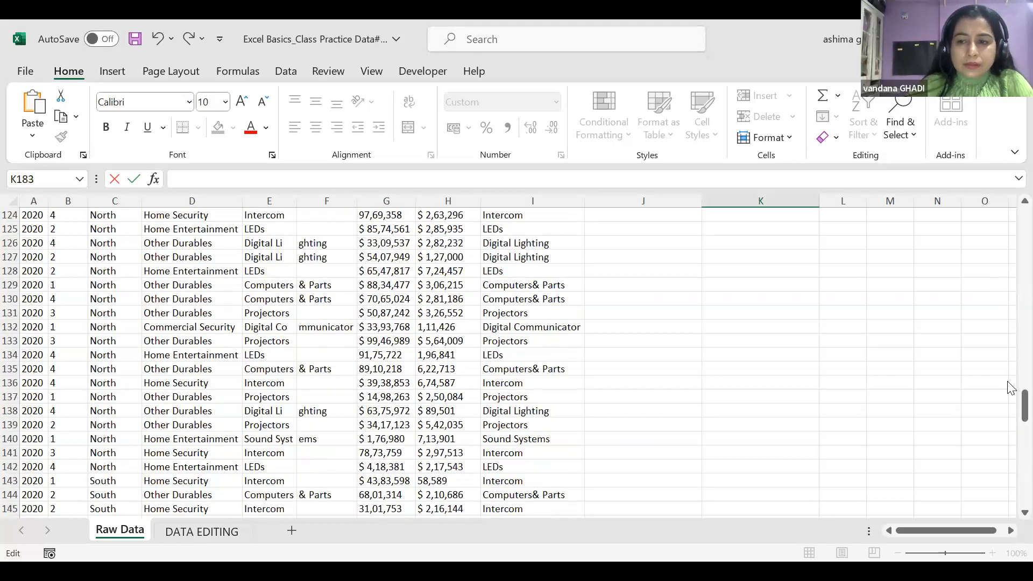
left_click_drag(1010, 399, 1011, 222)
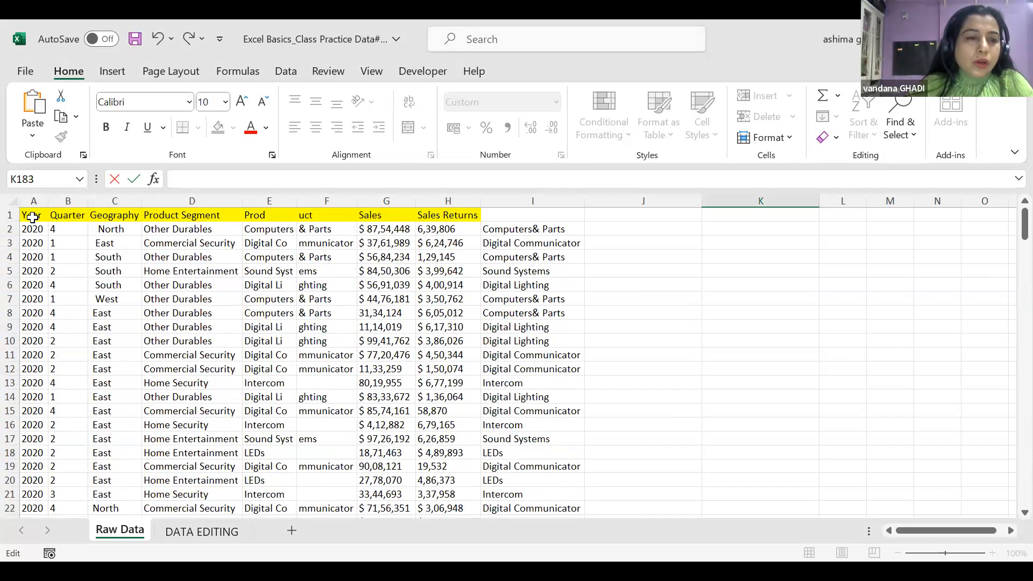
left_click_drag(32, 216, 561, 216)
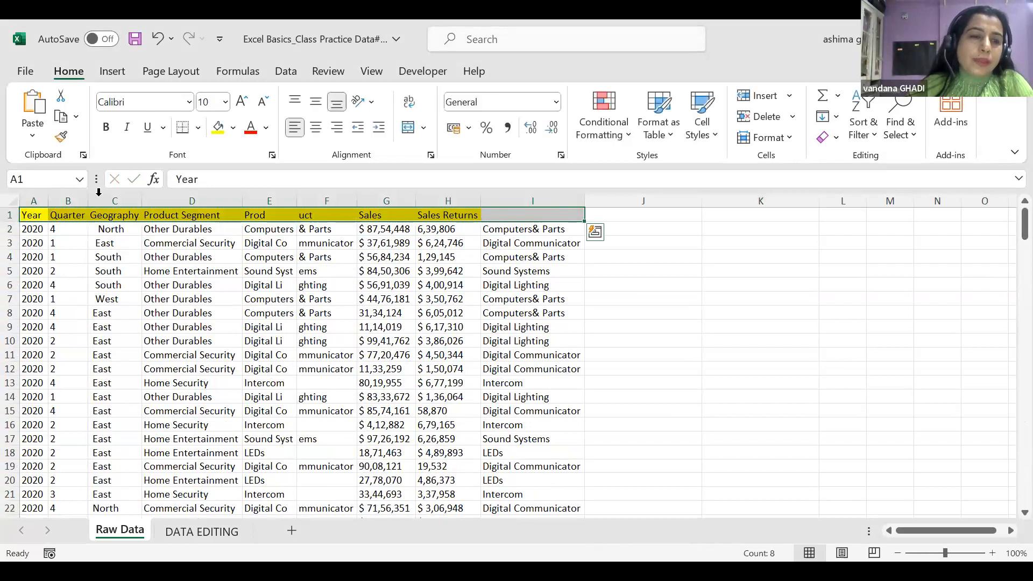
Select column A (Year), then column B (Quarter), then column A again
left_click(34, 214)
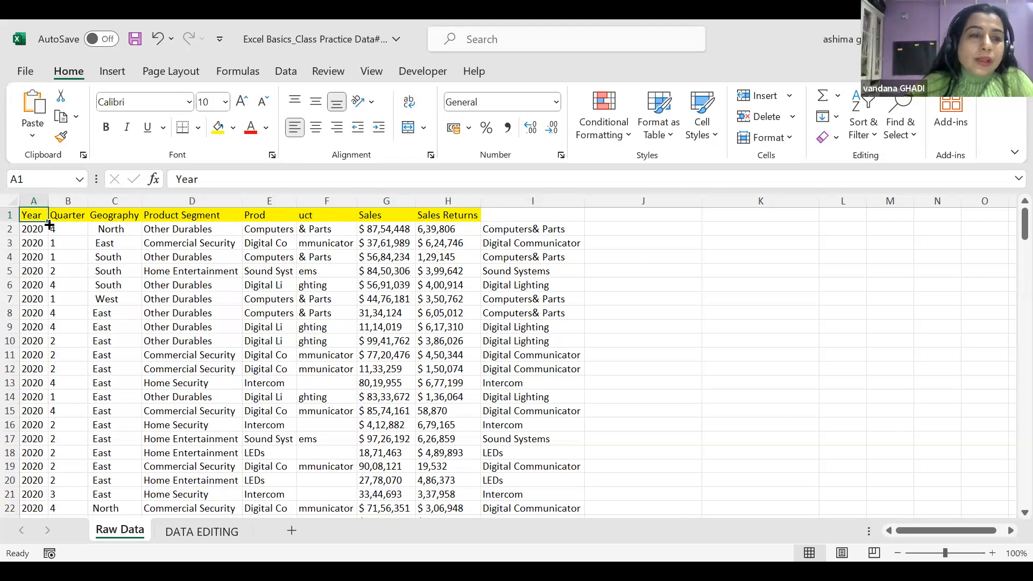
left_click(40, 198)
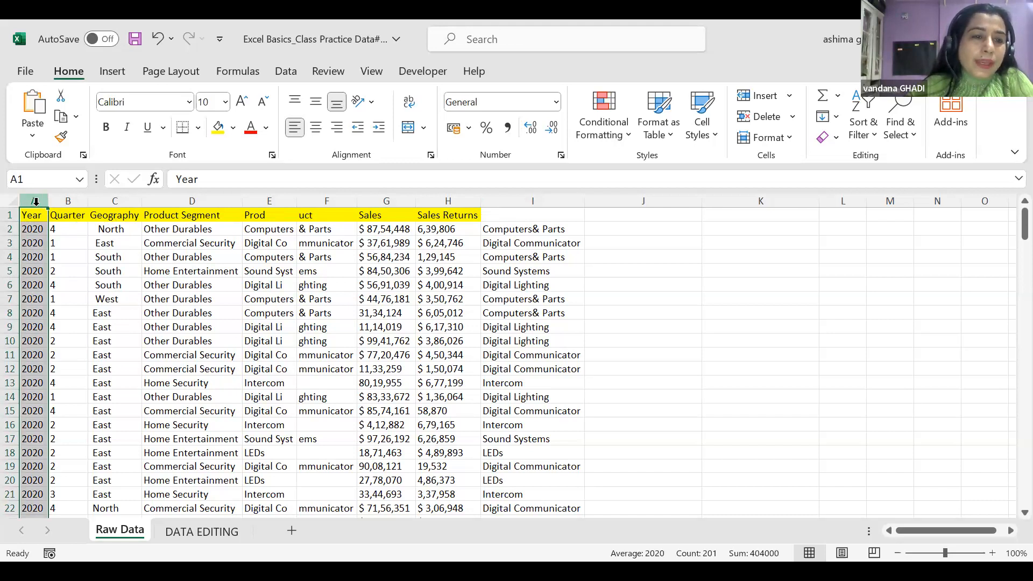
left_click(75, 200)
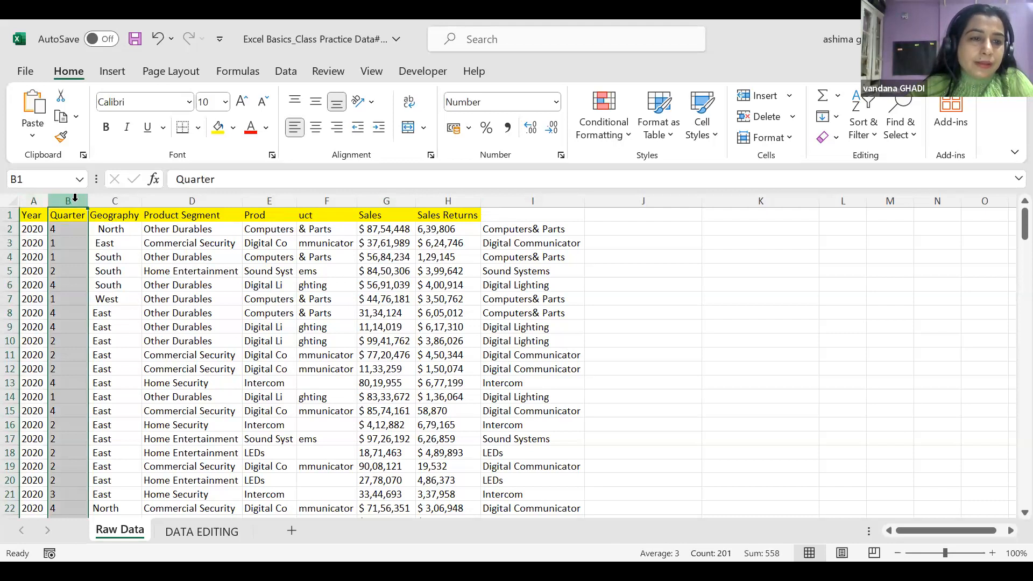
left_click(31, 200)
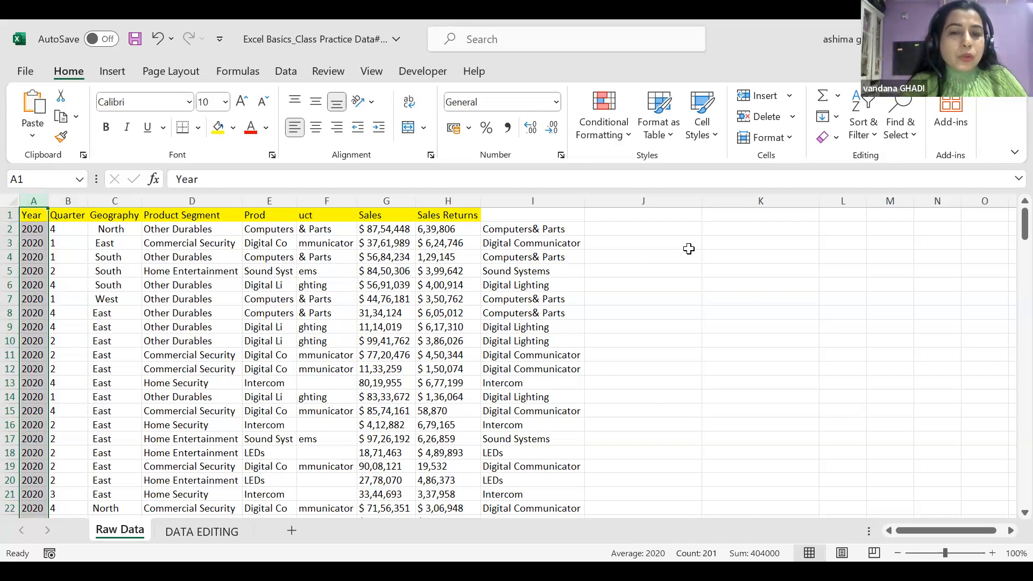
key("ctrl+a")
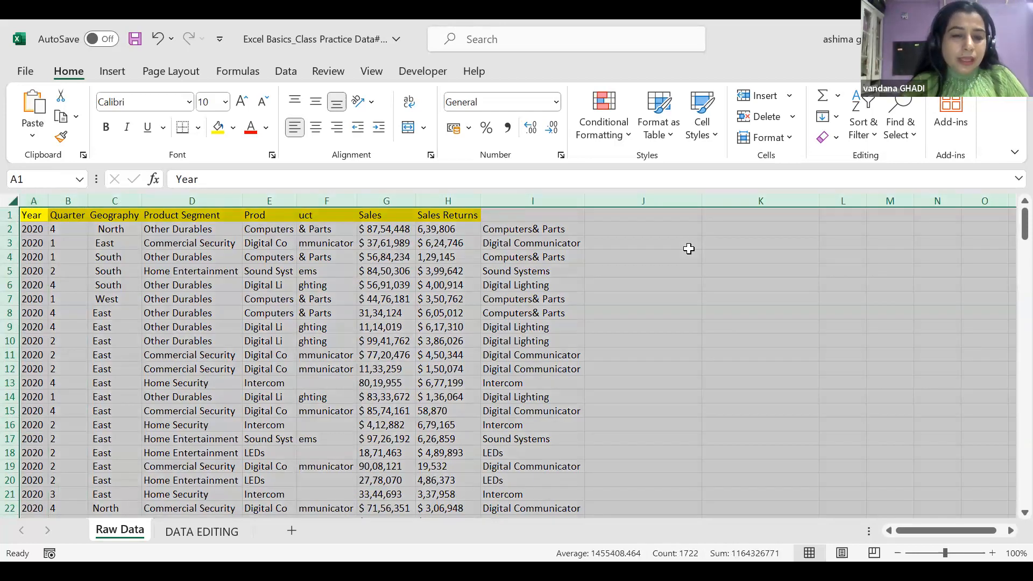
left_click(677, 240)
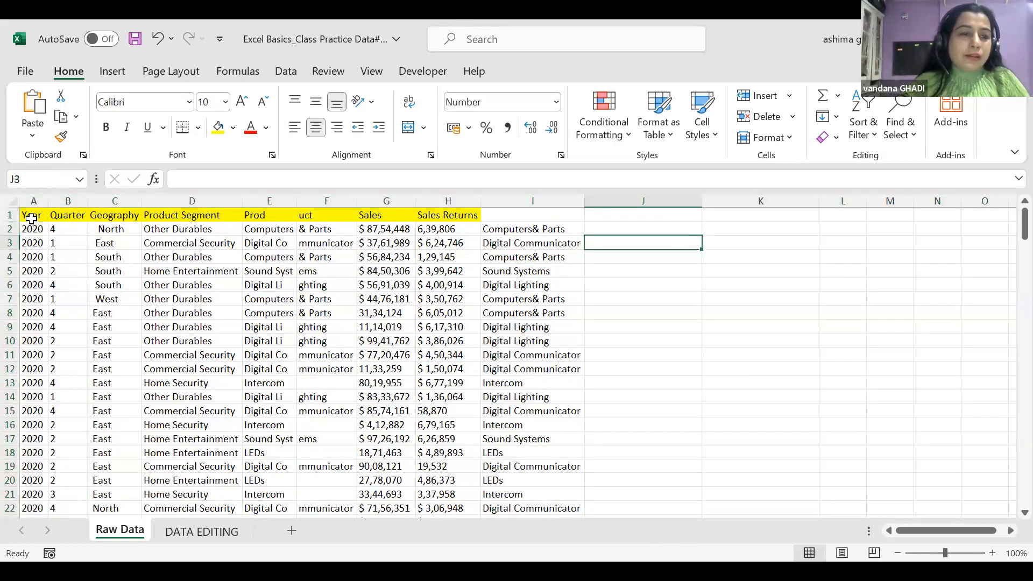
left_click(33, 200)
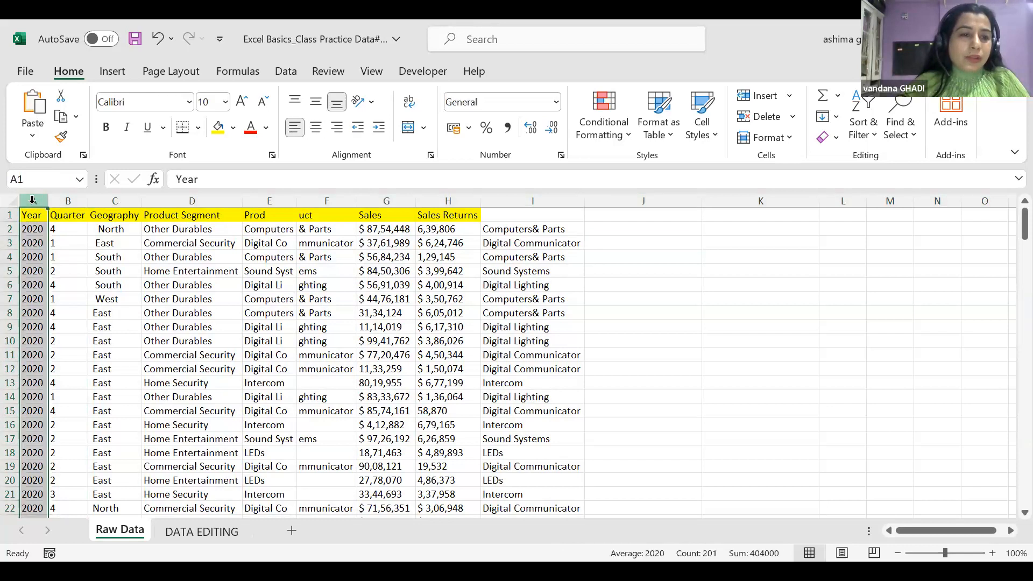
scroll(51, 284, "down", 14)
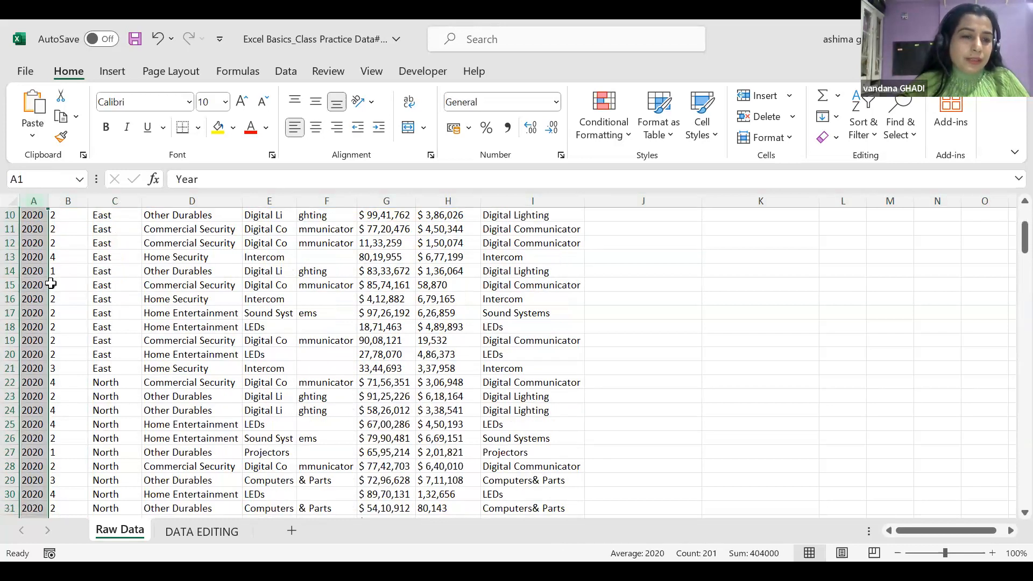
scroll(51, 284, "down", 19)
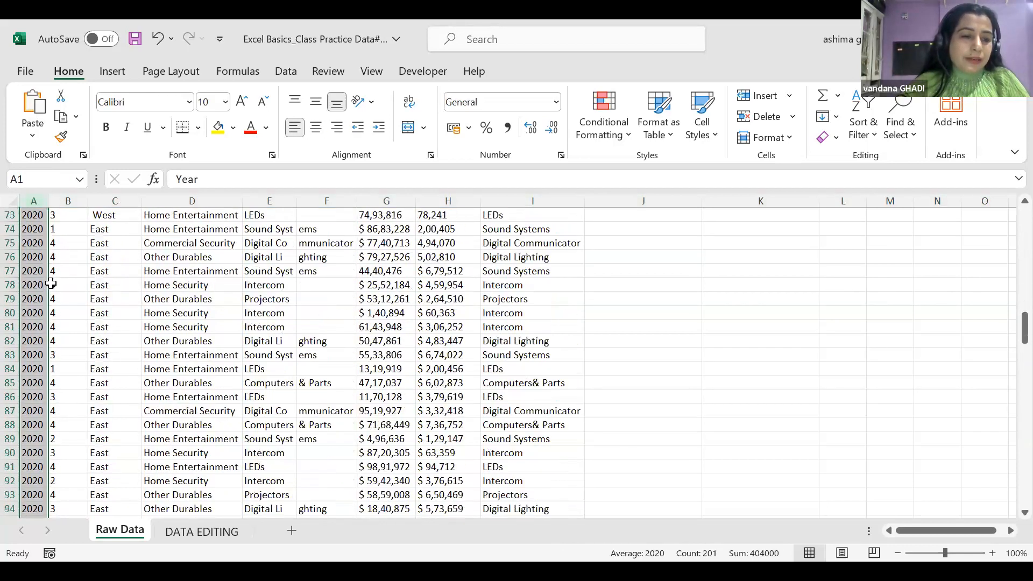
scroll(51, 284, "down", 20)
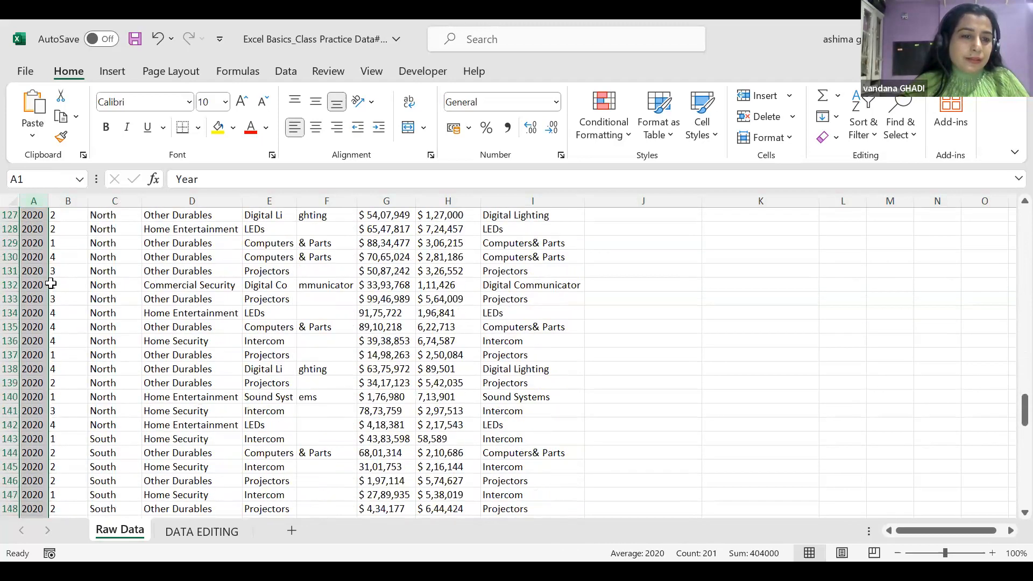
scroll(51, 283, "down", 12)
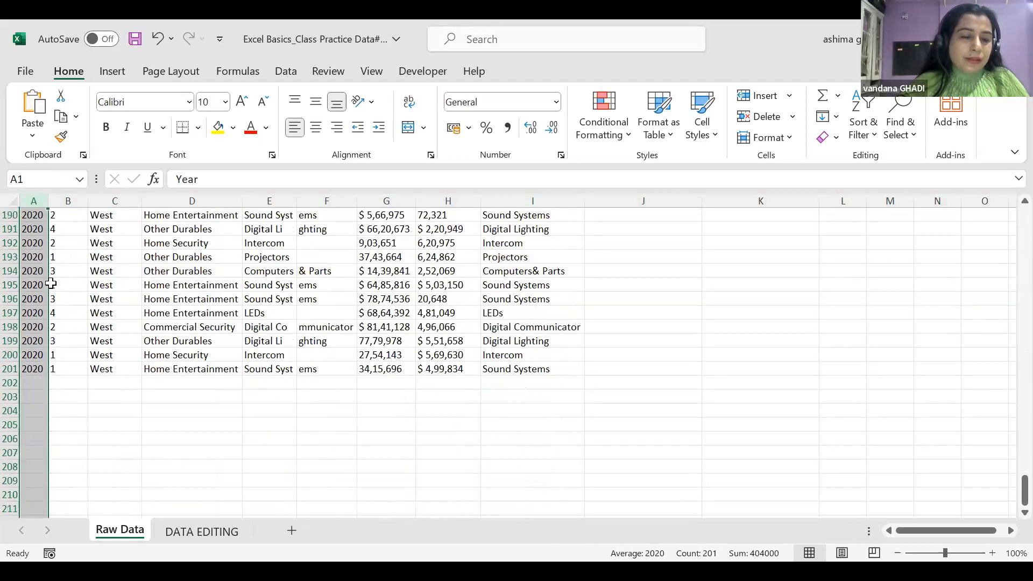
scroll(51, 284, "up", 2)
scroll(51, 283, "up", 9)
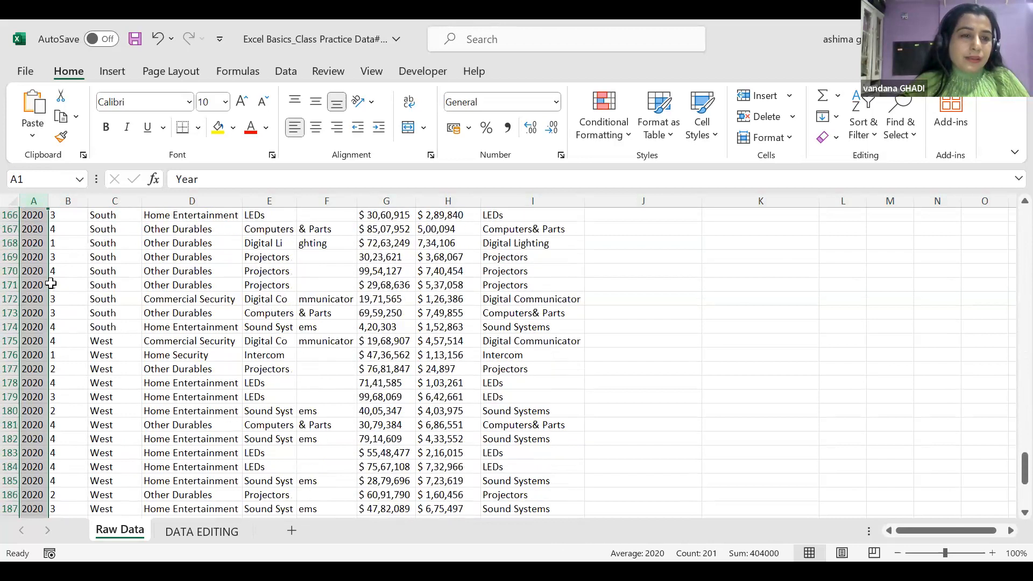
left_click_drag(1025, 468, 1010, 216)
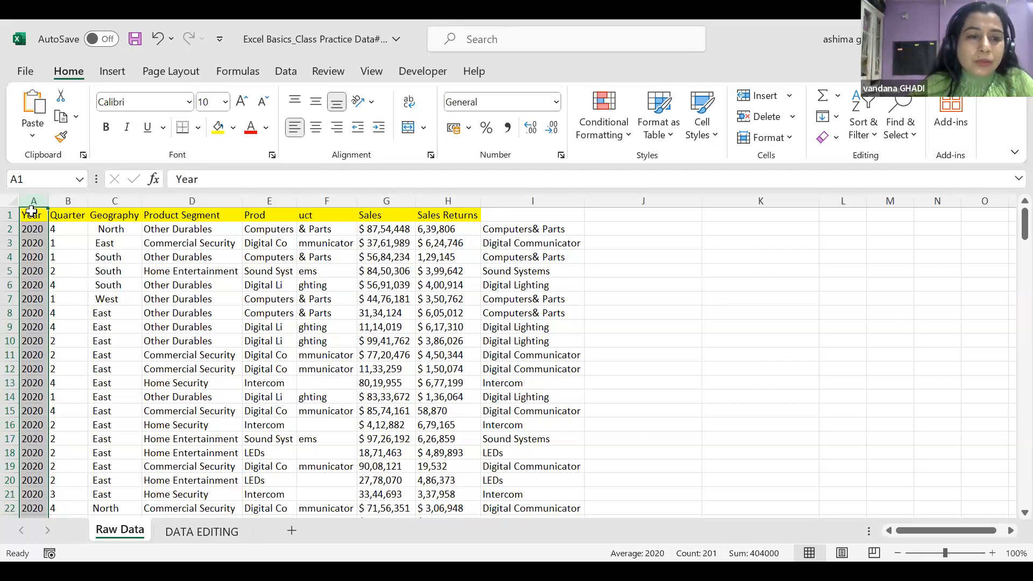
left_click(30, 214)
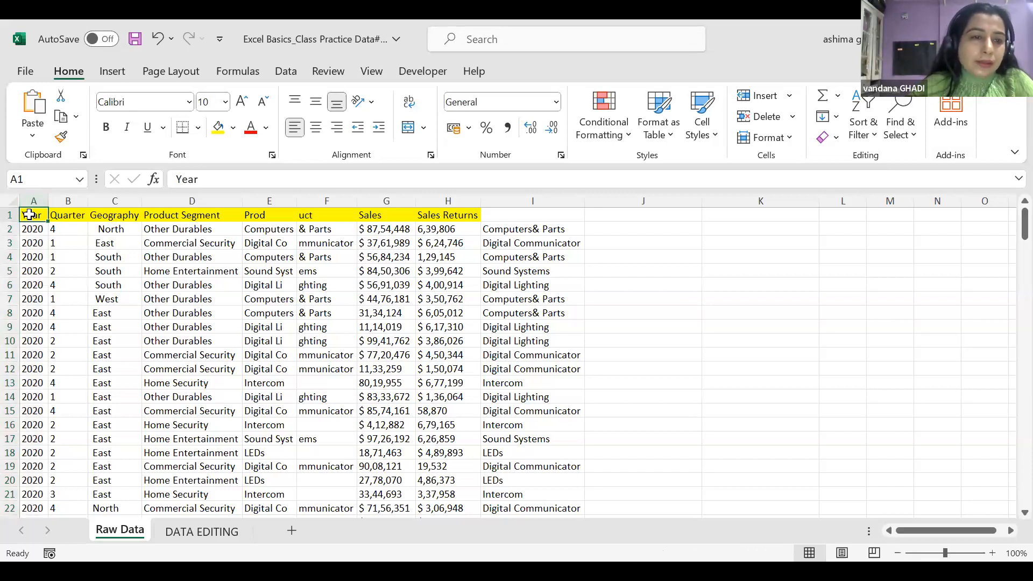
scroll(599, 338, "down", 11)
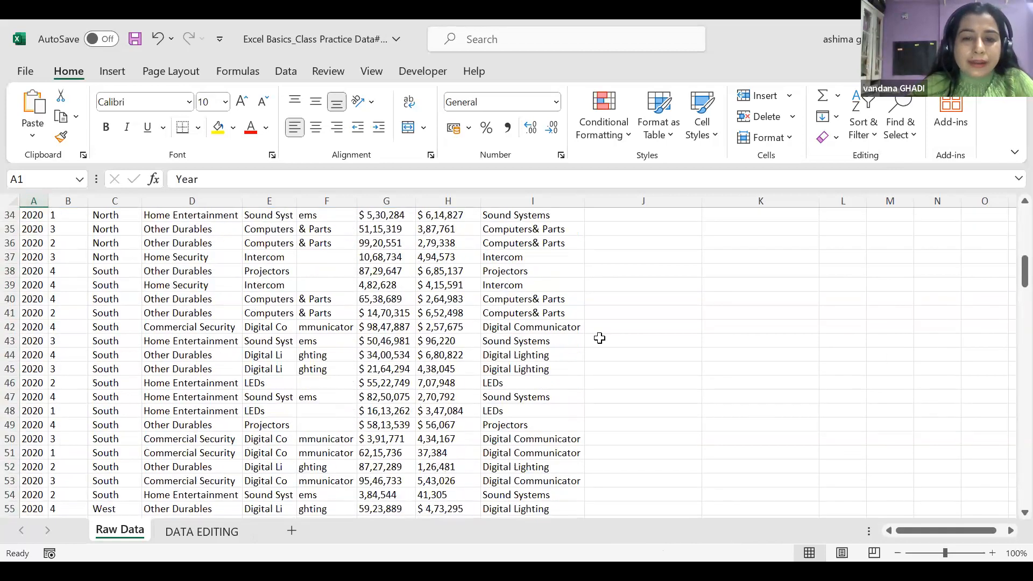
scroll(600, 338, "down", 8)
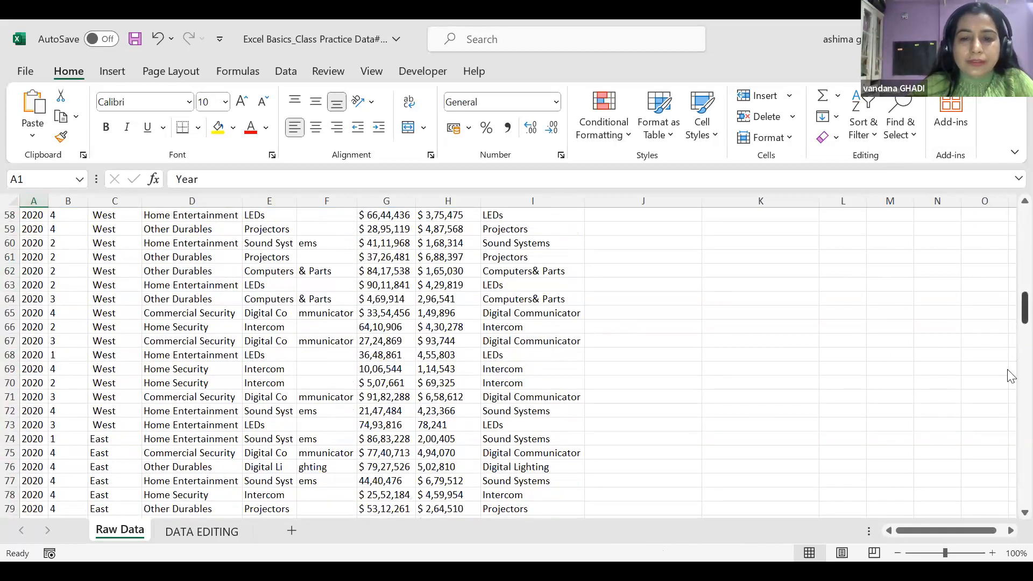
scroll(1010, 375, "down", 20)
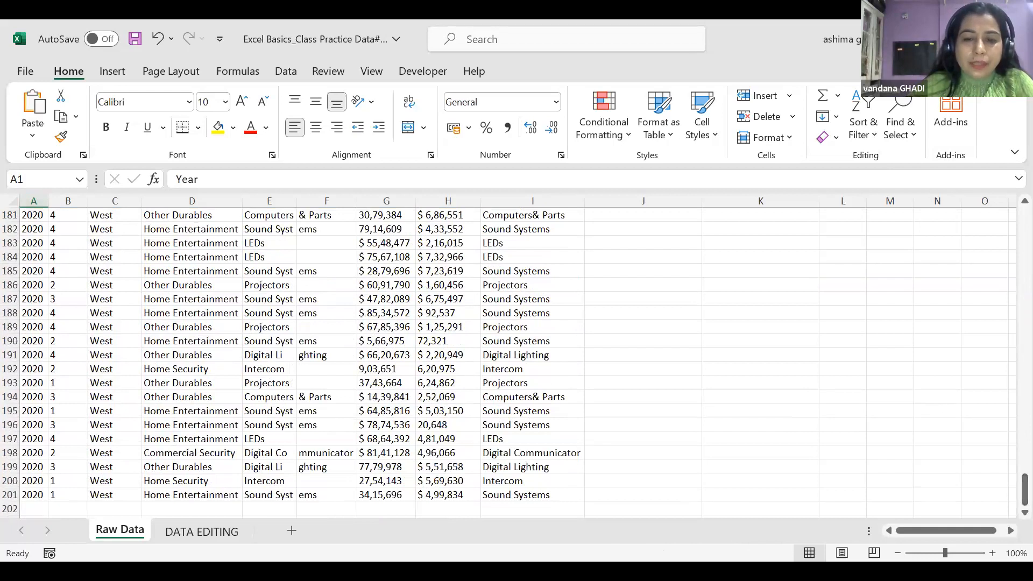
left_click(556, 498)
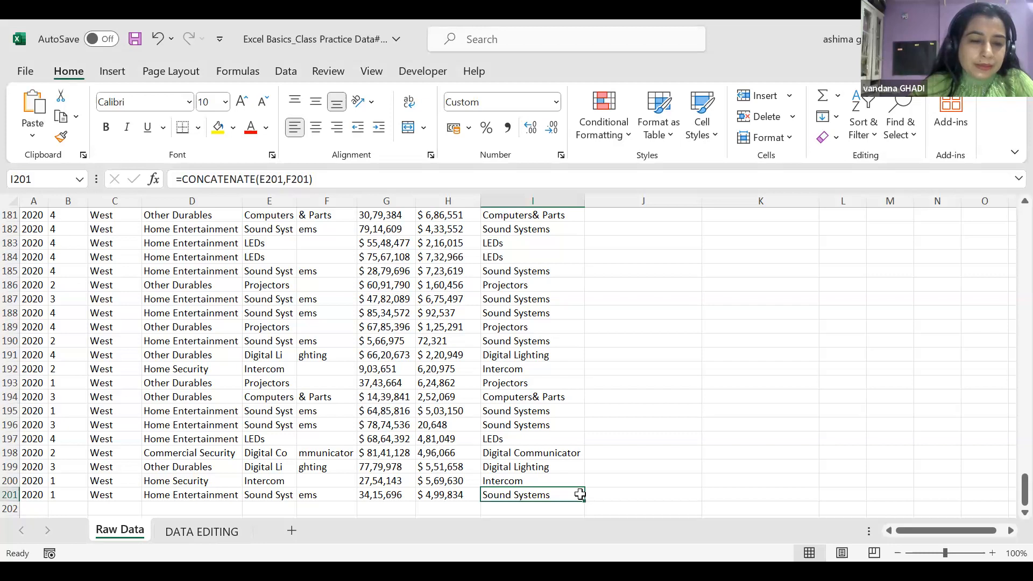
scroll(580, 494, "up", 5)
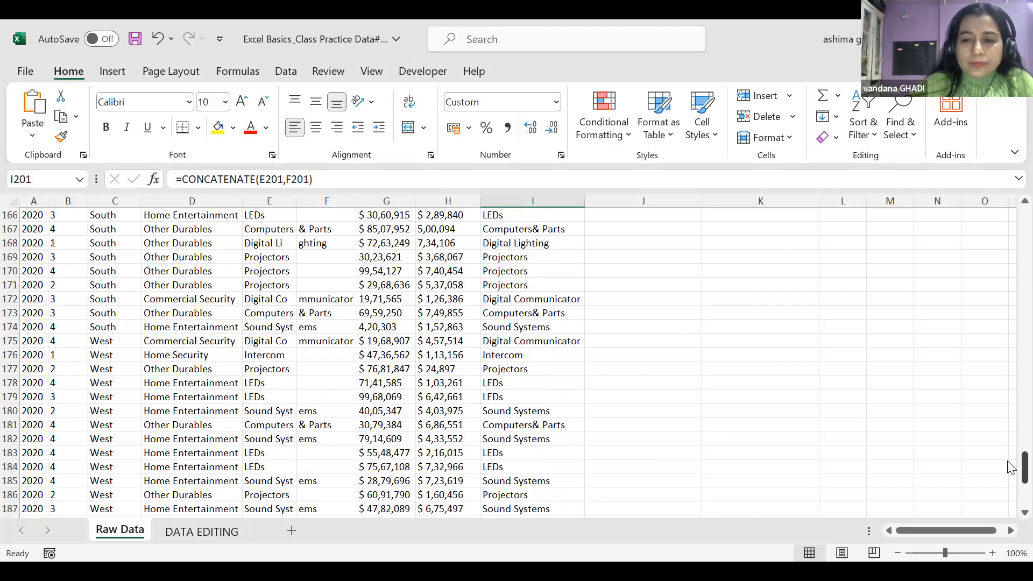
scroll(1010, 467, "up", 20)
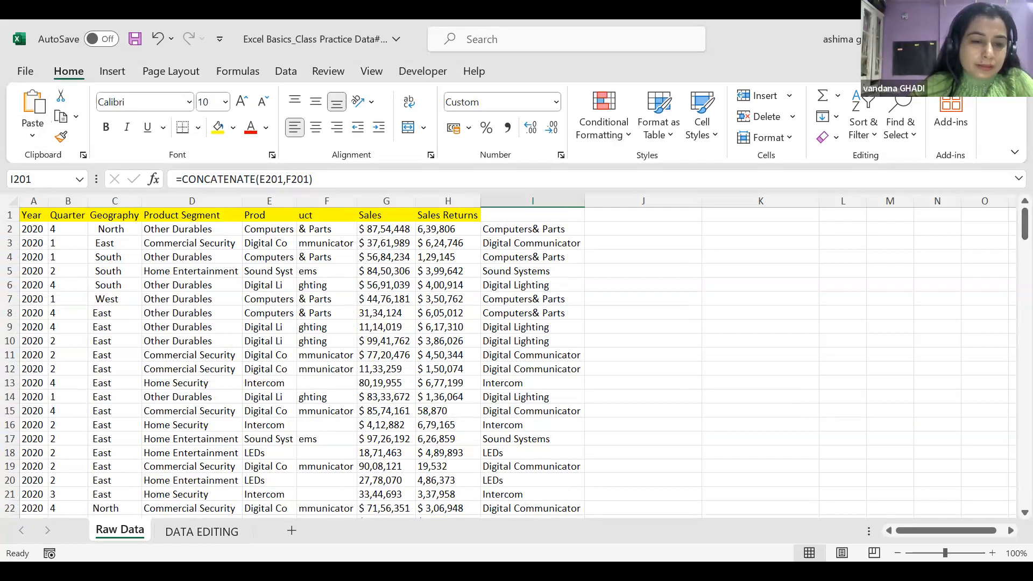
Add a new worksheet with headers NAME in B3 and AGE in C3
left_click(292, 533)
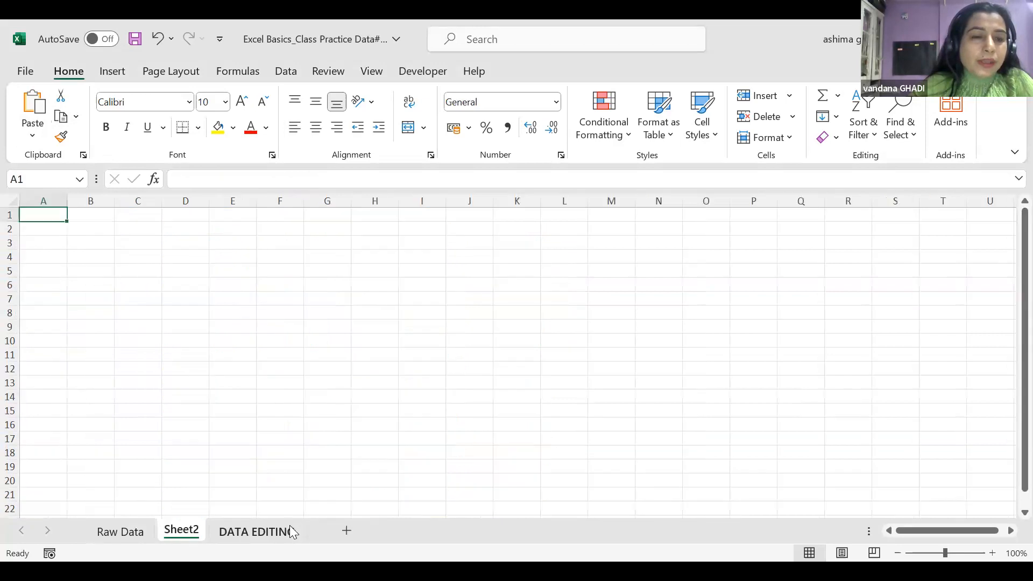
left_click(93, 241)
type("NAME")
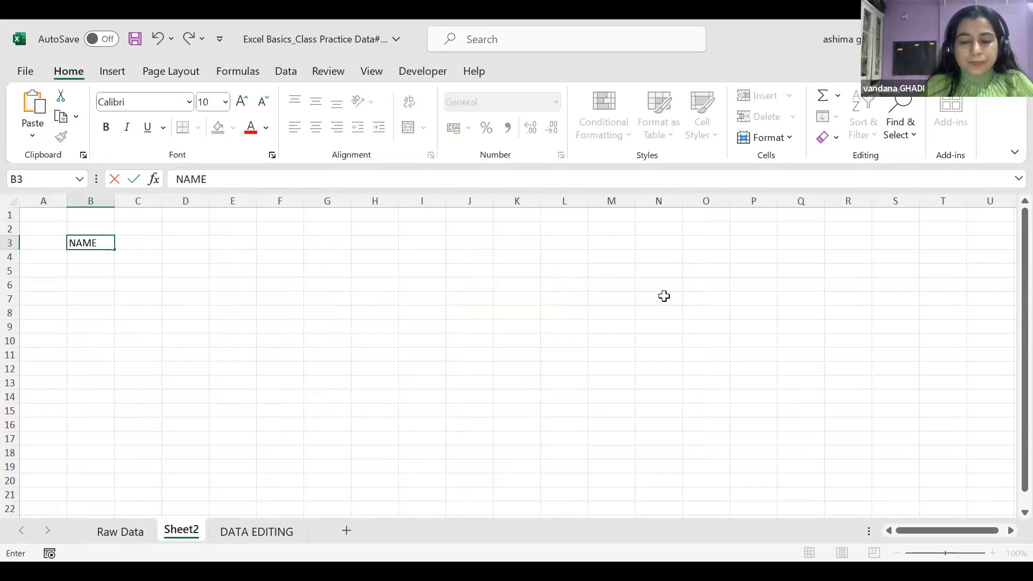
key("Tab")
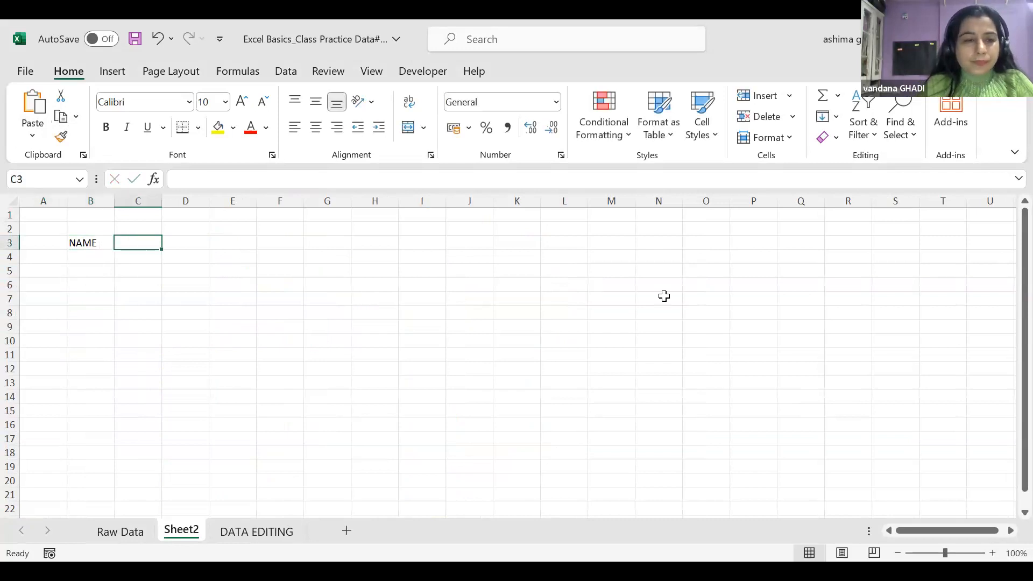
type("AGE")
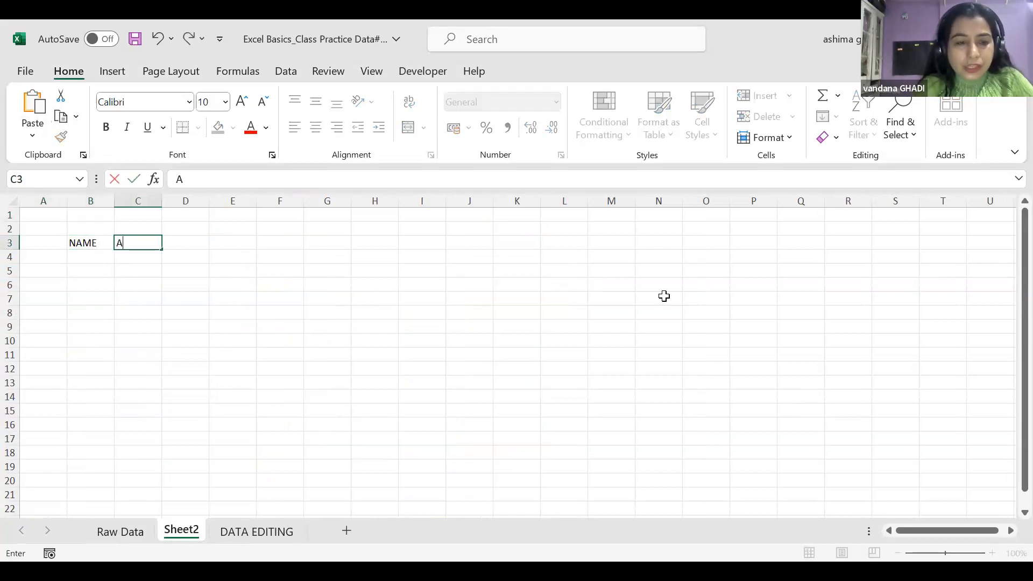
key("Return")
Put SRNO in A3 and serial numbers 1 and 2 in A4:A5
key("Left")
key("Left")
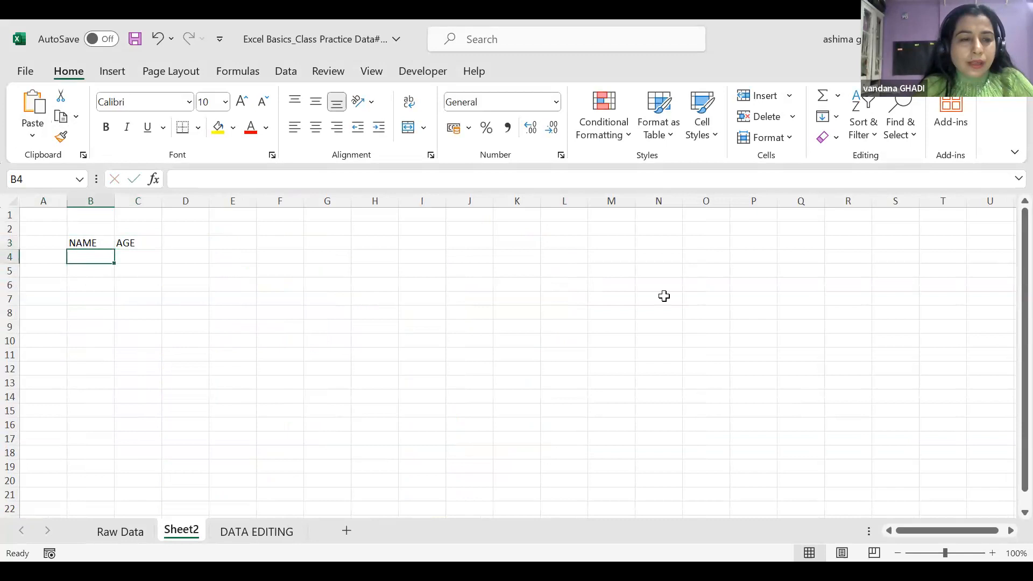
key("Up")
type("SRNO")
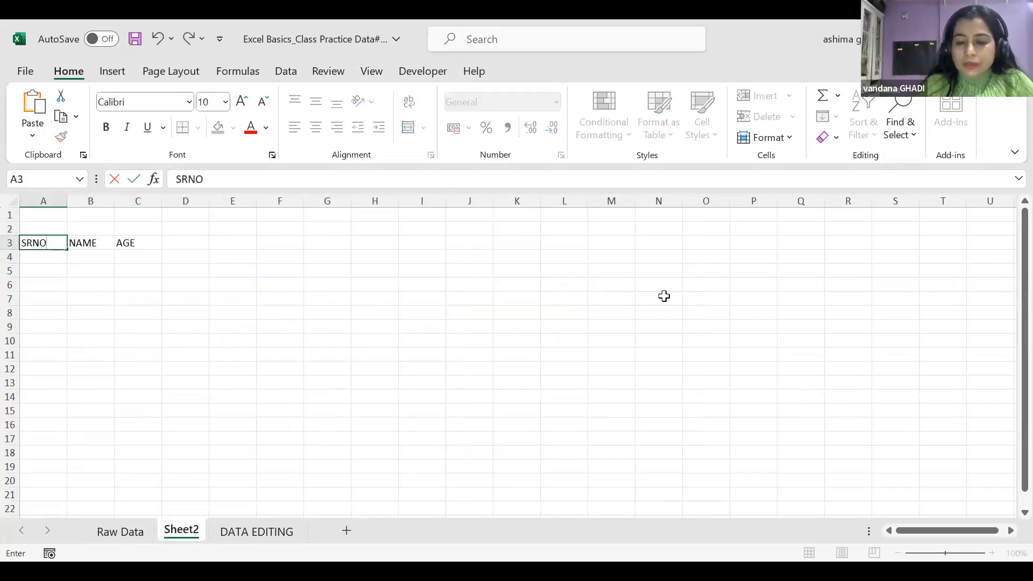
key("Return")
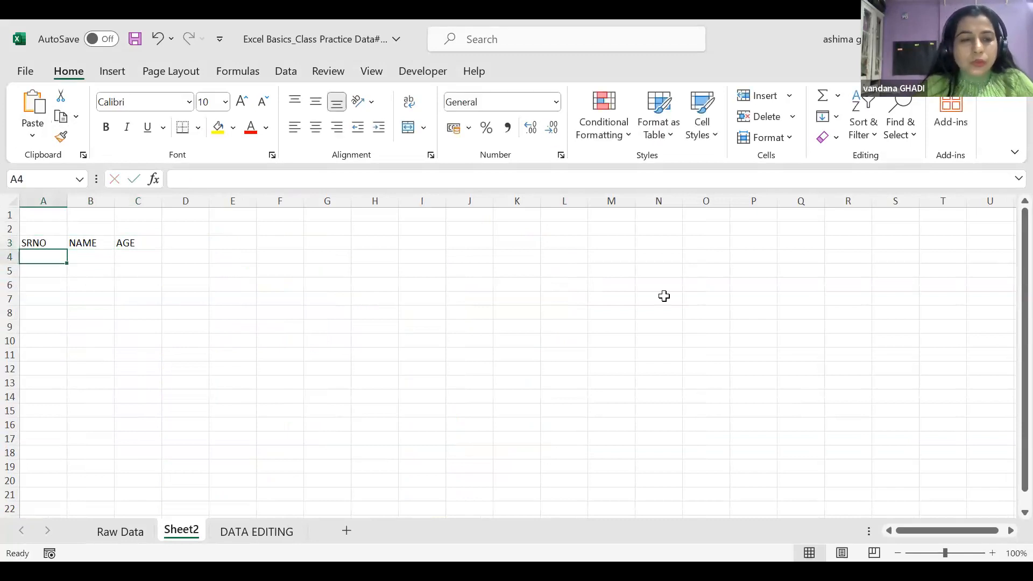
type("1")
key("Return")
type("2")
key("Return")
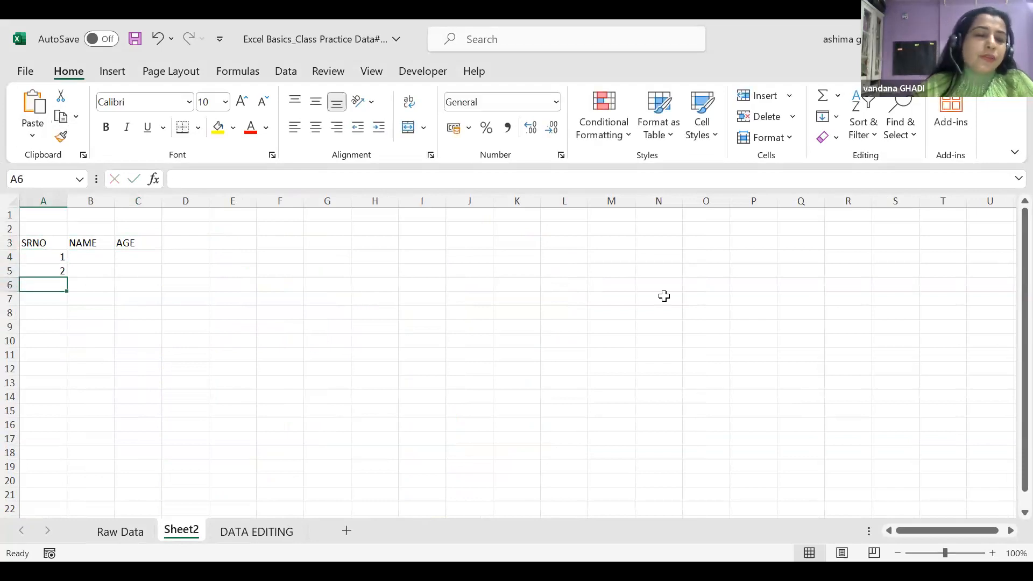
left_click(59, 271)
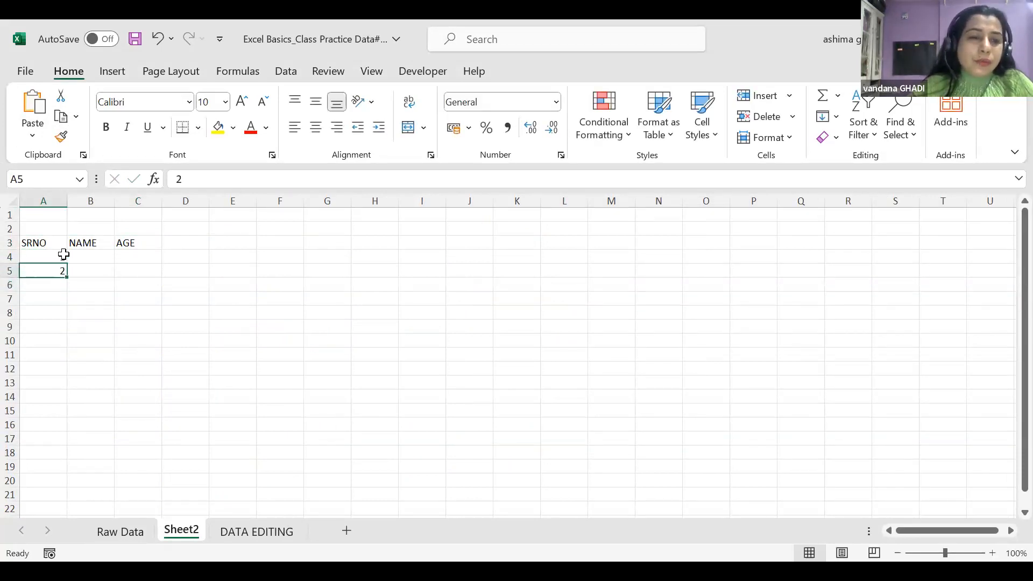
left_click_drag(66, 277, 65, 438)
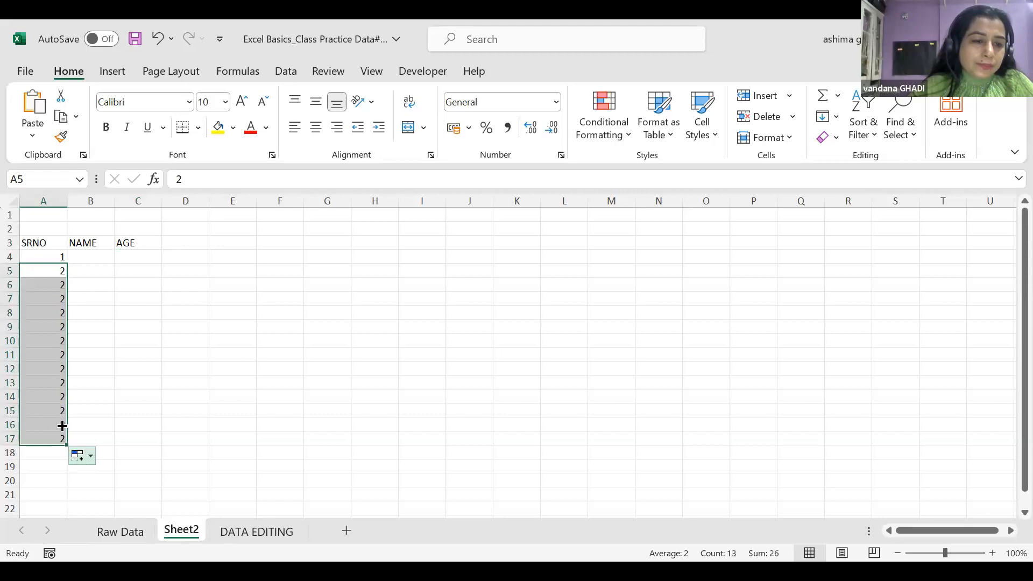
left_click_drag(62, 444, 62, 273)
left_click(90, 284)
left_click(54, 268)
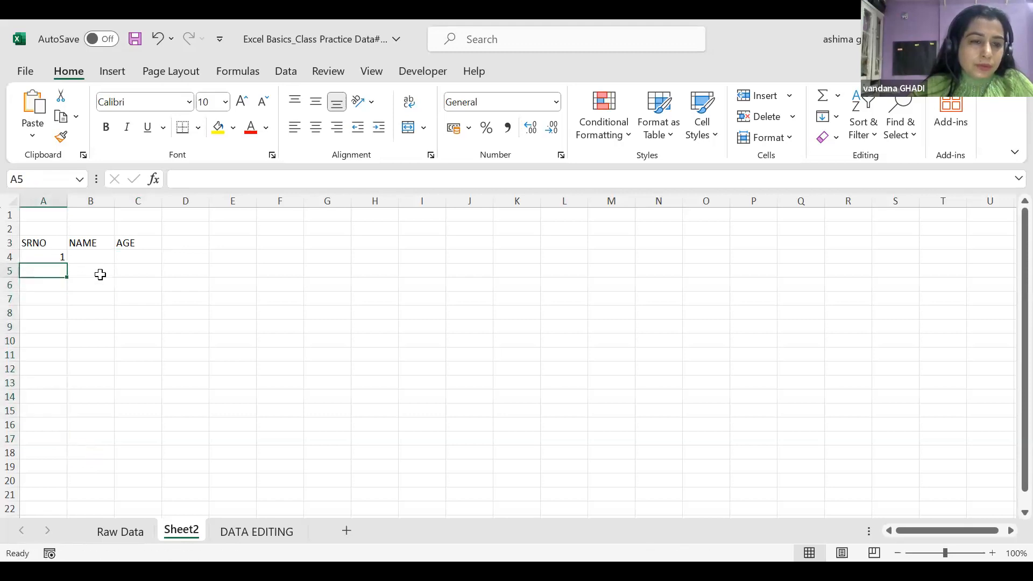
type("2")
left_click_drag(43, 255, 57, 271)
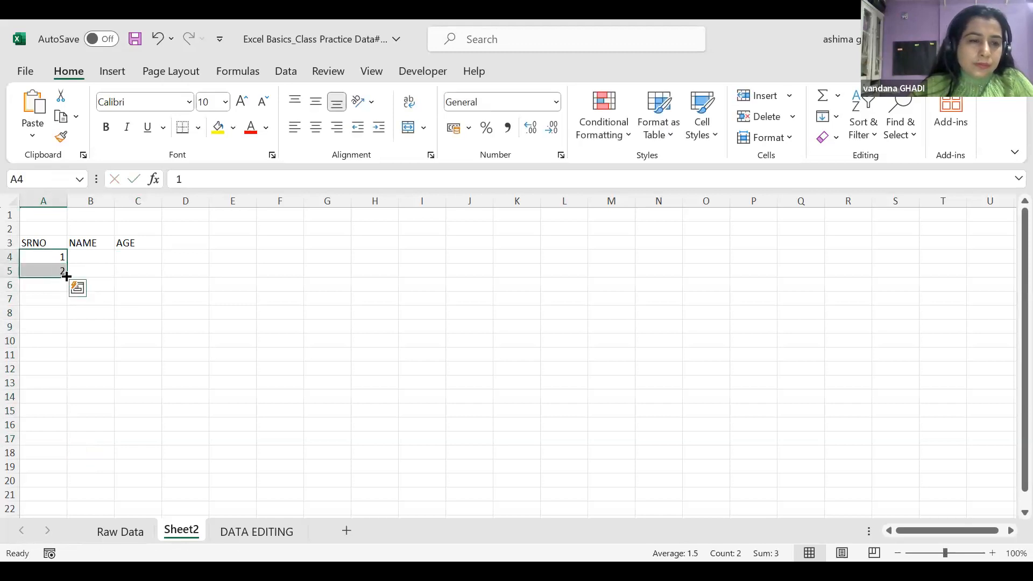
left_click_drag(68, 276, 67, 276)
left_click(79, 291)
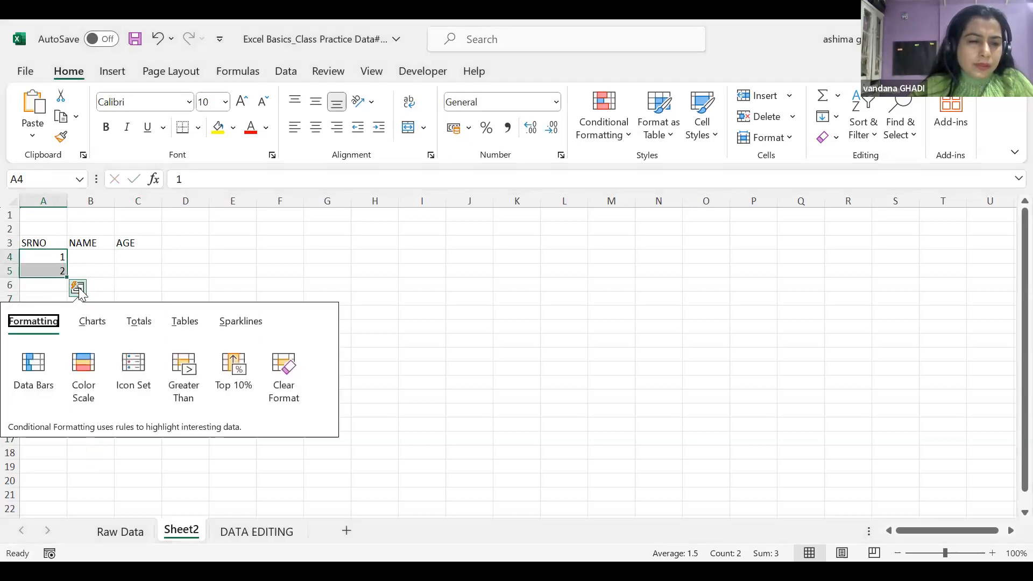
left_click(110, 269)
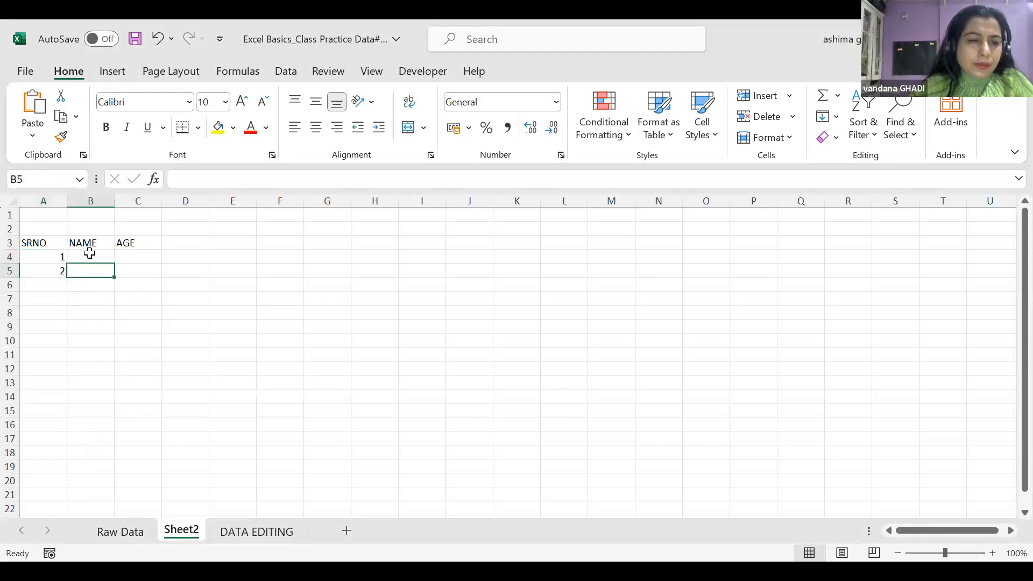
Enter the first two people's names in B4 and B5
left_click(89, 253)
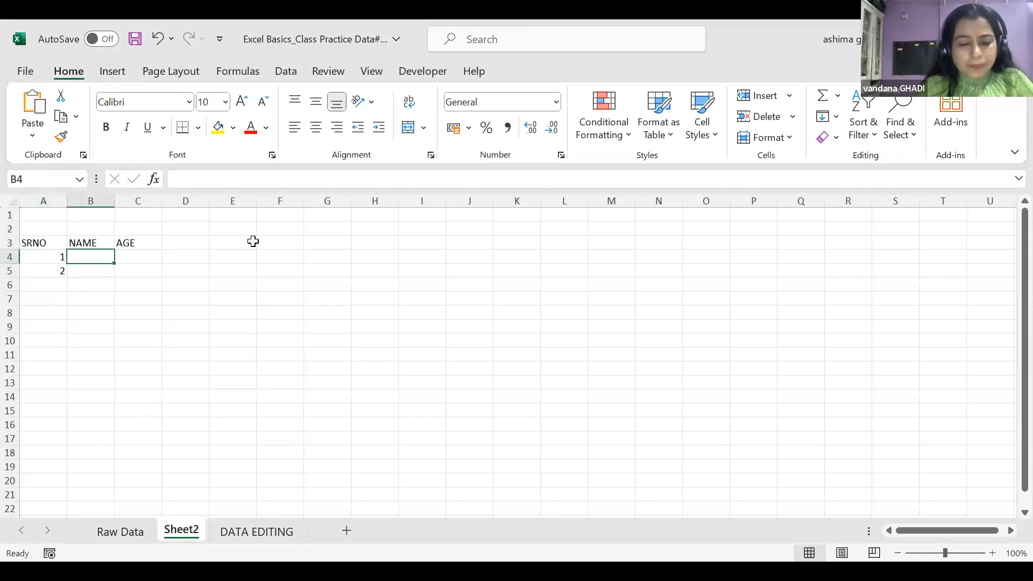
type("VANDAANA")
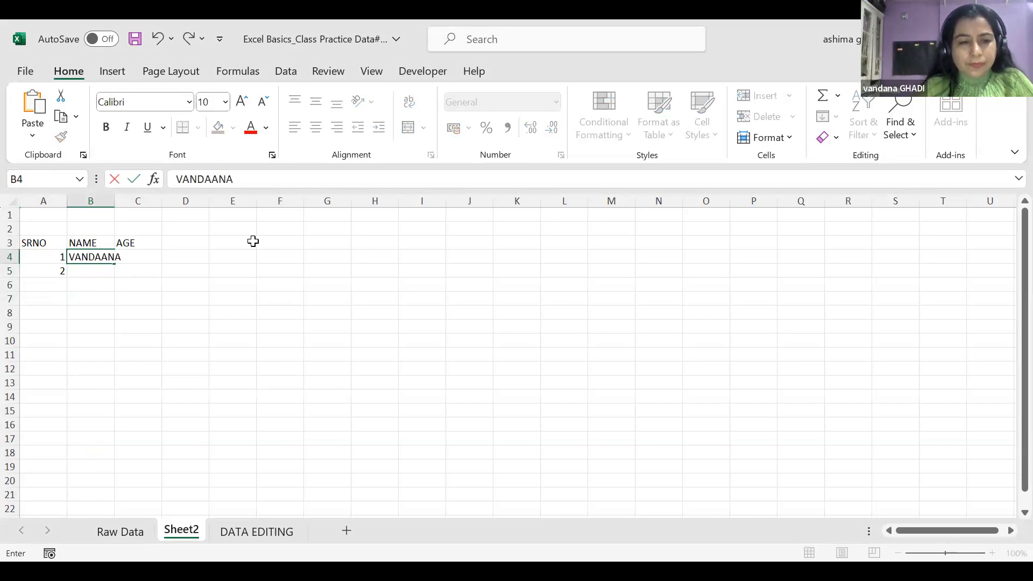
left_click(152, 256)
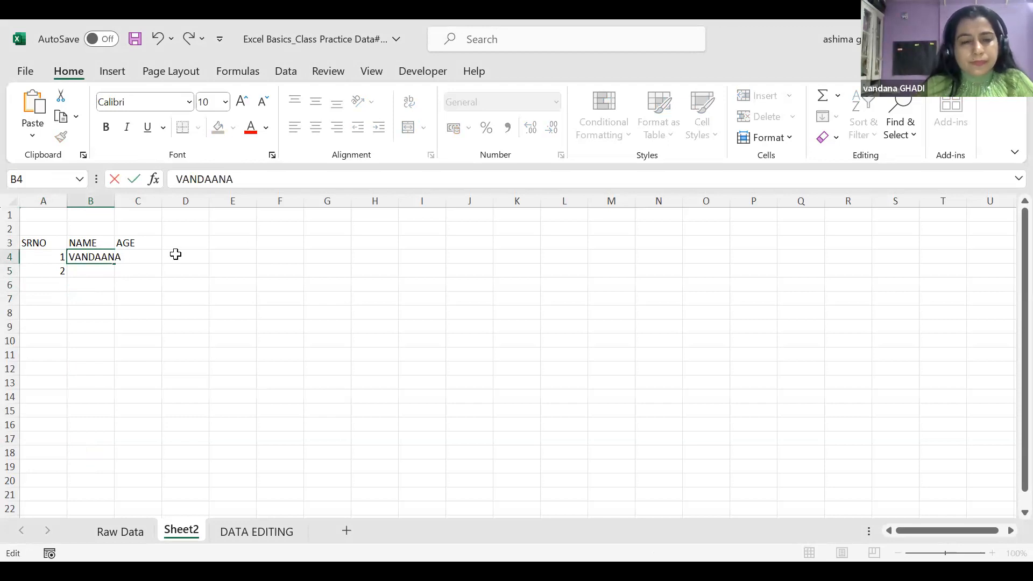
left_click(97, 269)
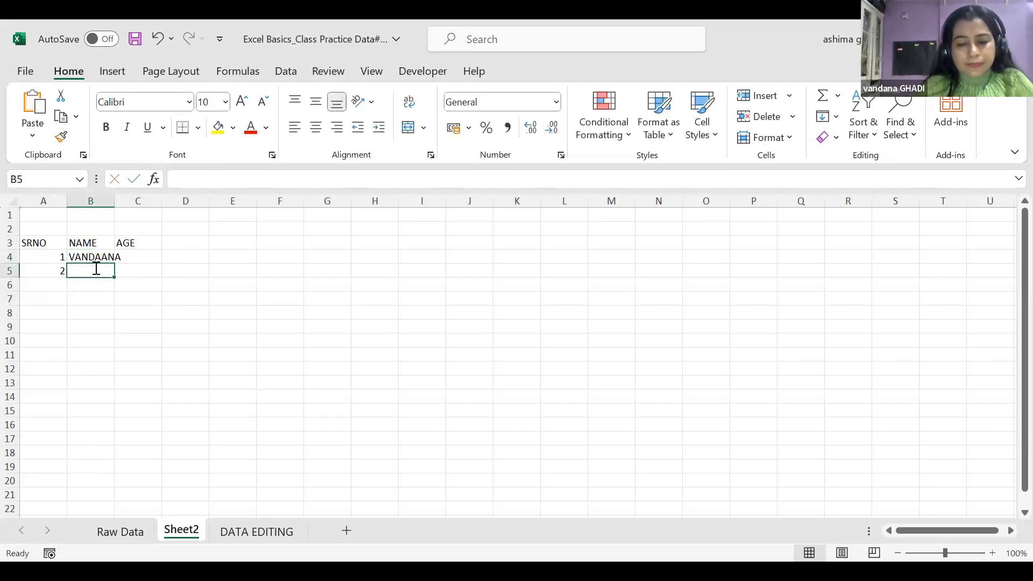
type("PREETHA")
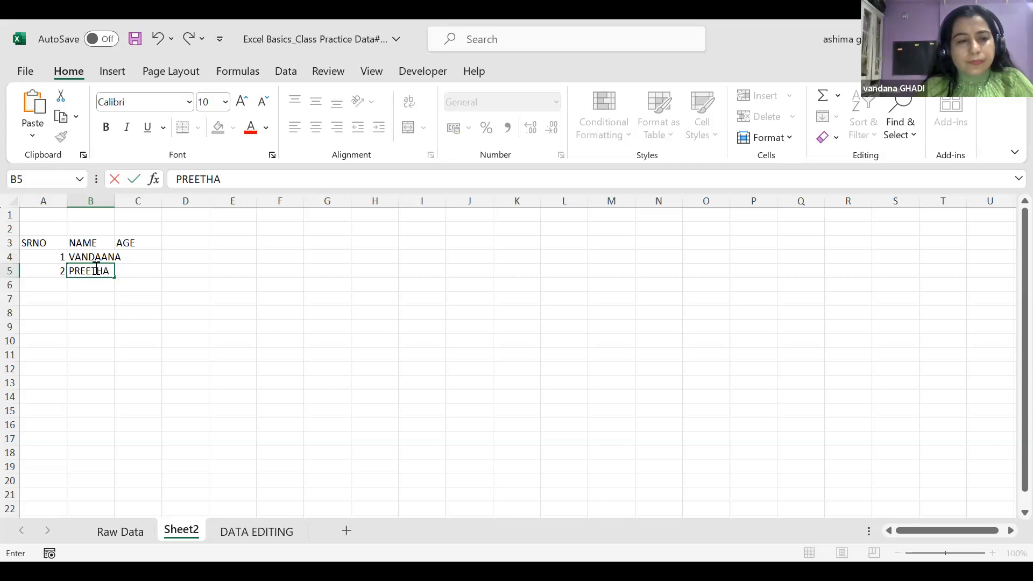
left_click(34, 285)
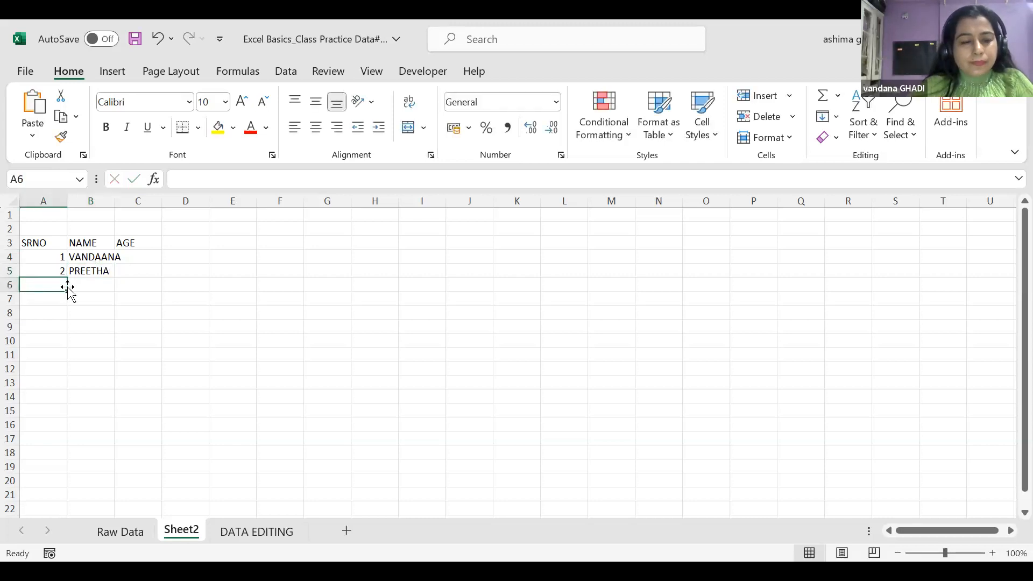
Add serial number 3 in A6, the third name in B6, and 4 in A7
type("3")
left_click(87, 284)
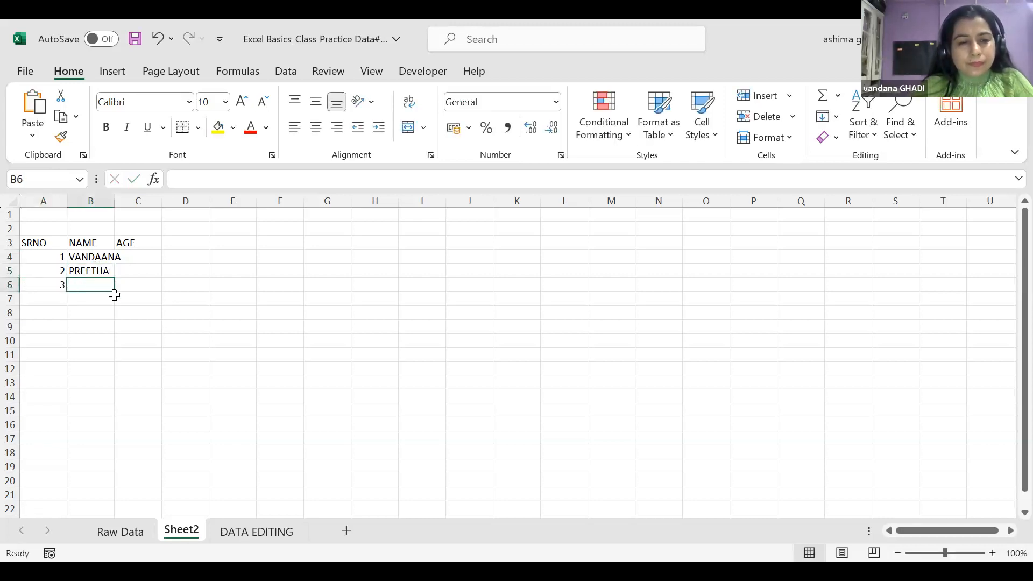
type("EVARA")
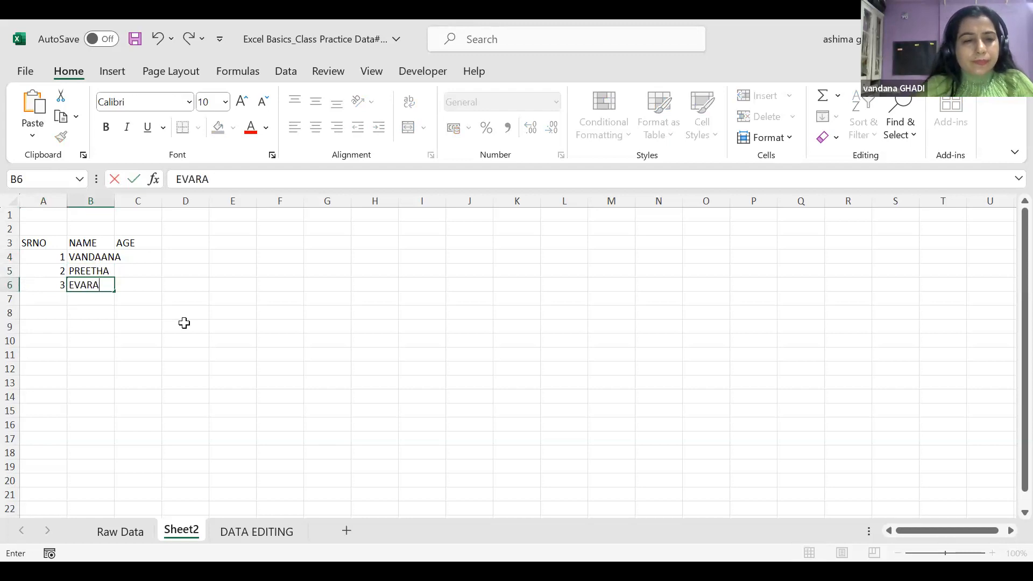
left_click(49, 300)
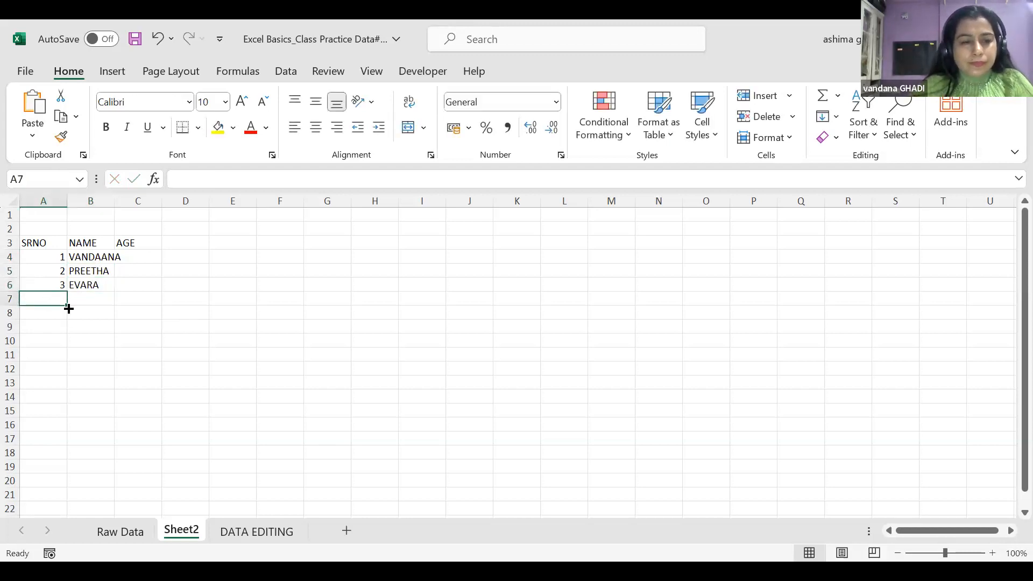
type("4")
left_click(96, 297)
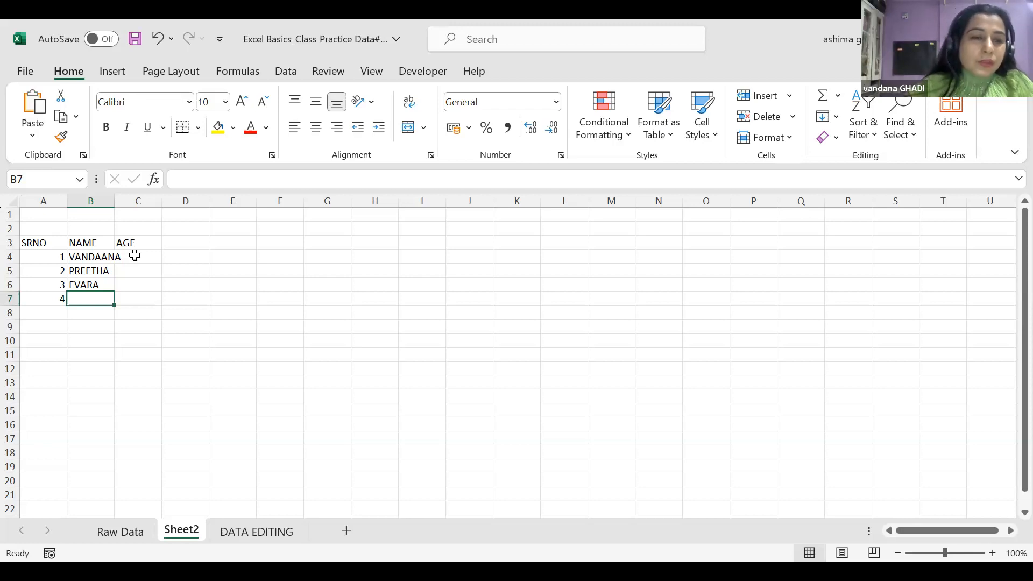
Enter ages 37, 30 and 20 down C4:C6
left_click(141, 257)
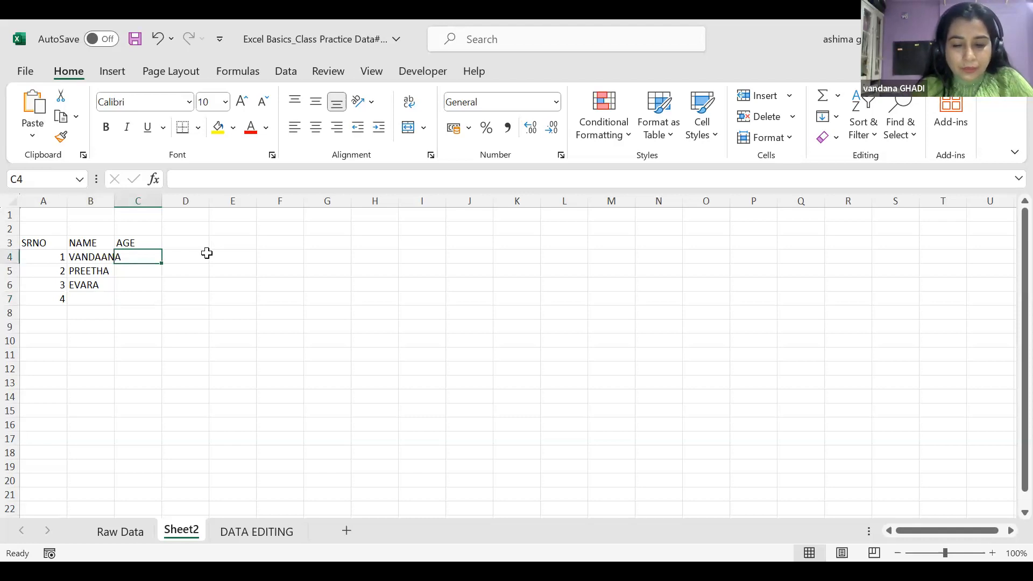
type("3")
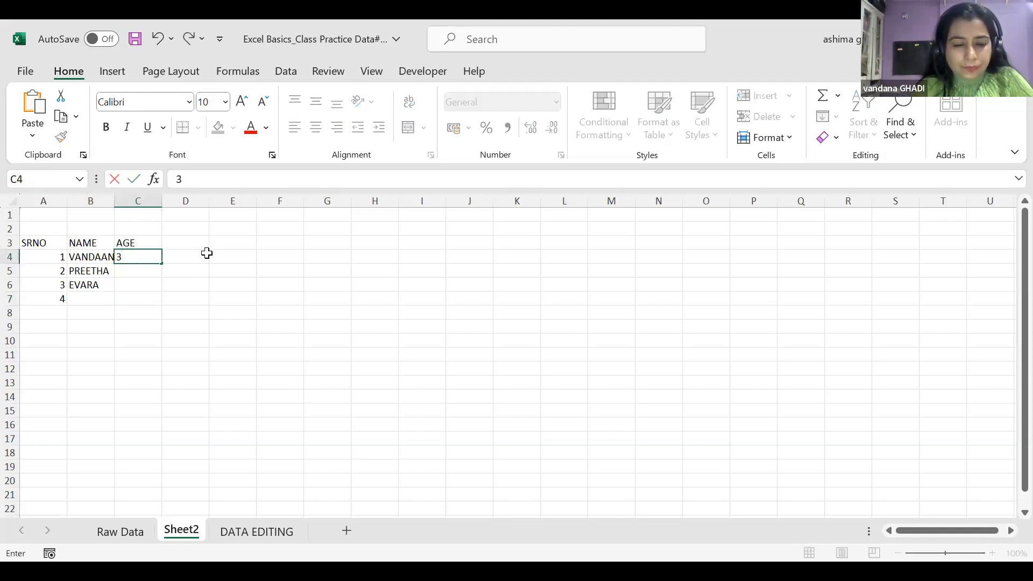
type("7")
key("Return")
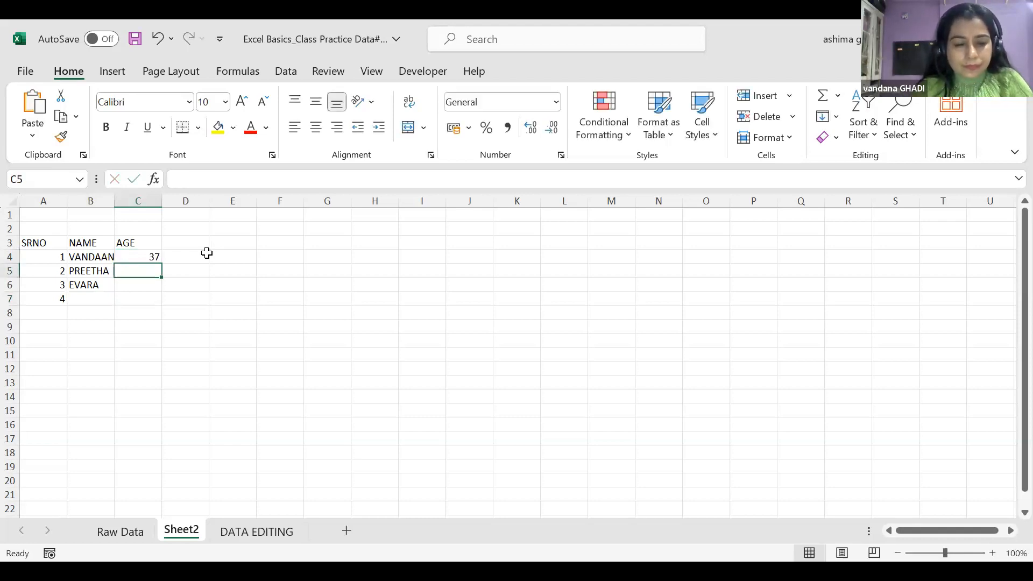
type("30")
key("Return")
type("20")
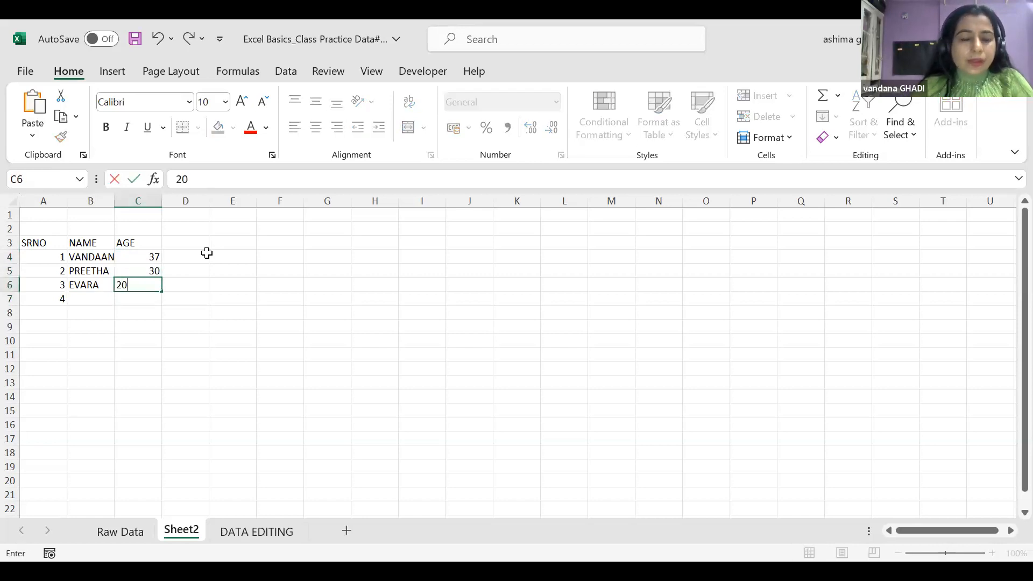
left_click(96, 301)
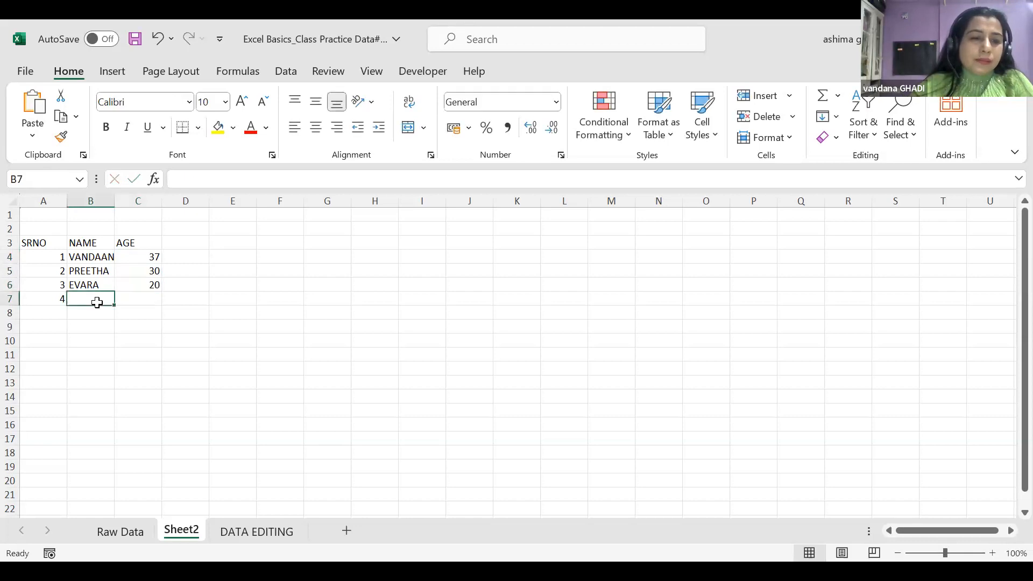
Clear the unused serial number 4 from A7
left_click(26, 242)
left_click(53, 302)
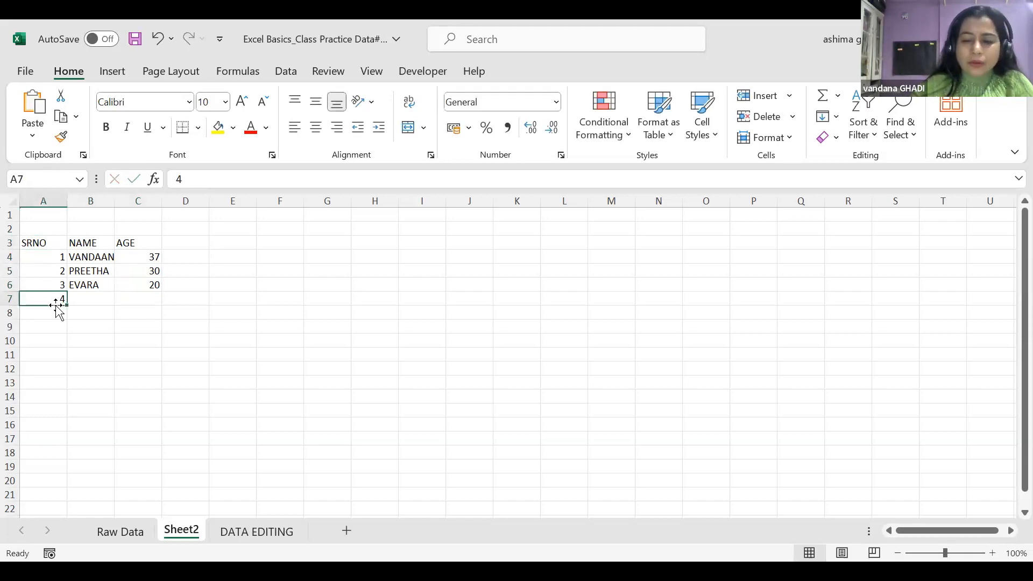
key("BackSpace")
Select the table range A3:C6, from the SRNO header down to age 20
left_click(207, 385)
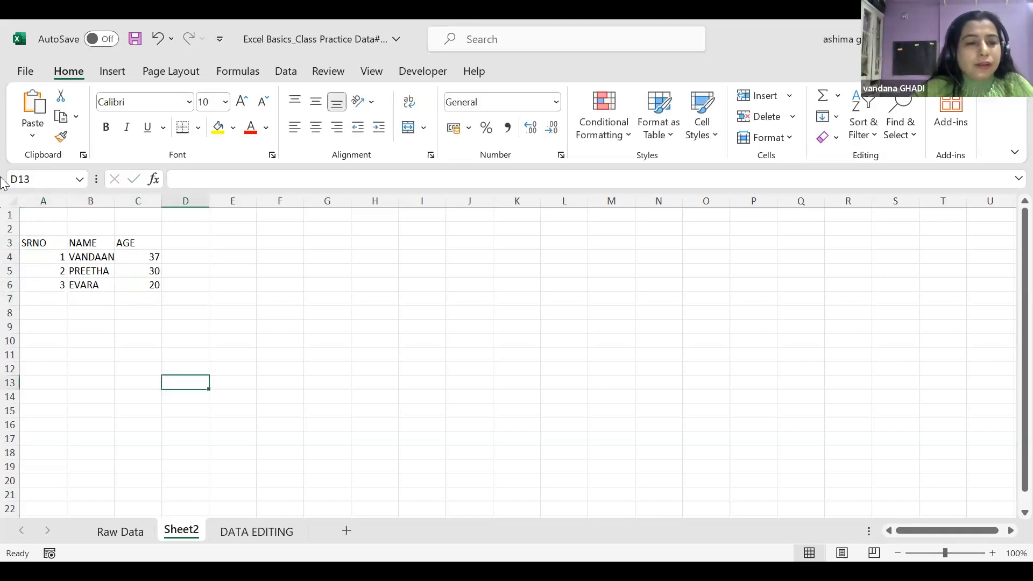
left_click_drag(32, 243, 147, 291)
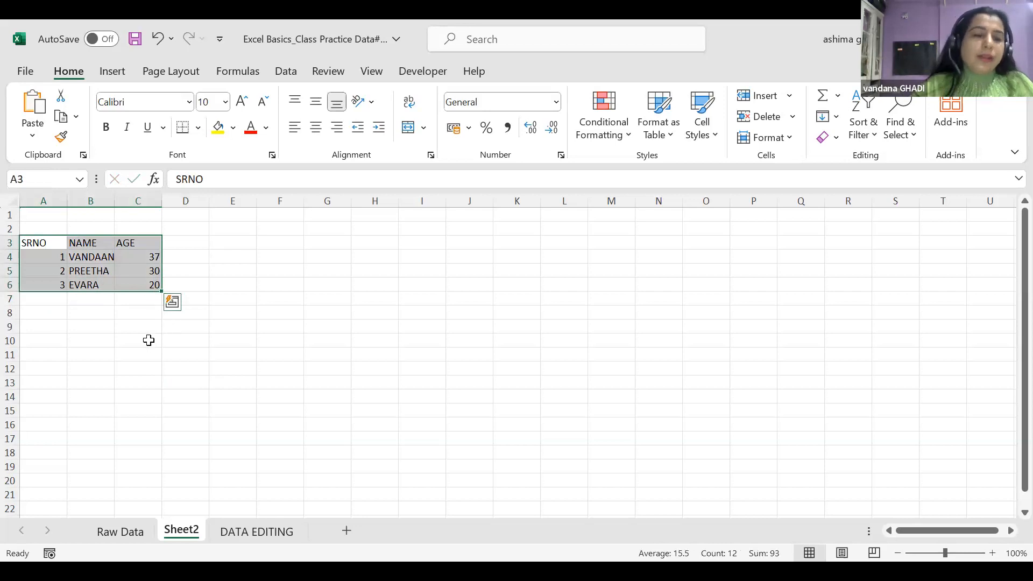
left_click(128, 352)
left_click(47, 246)
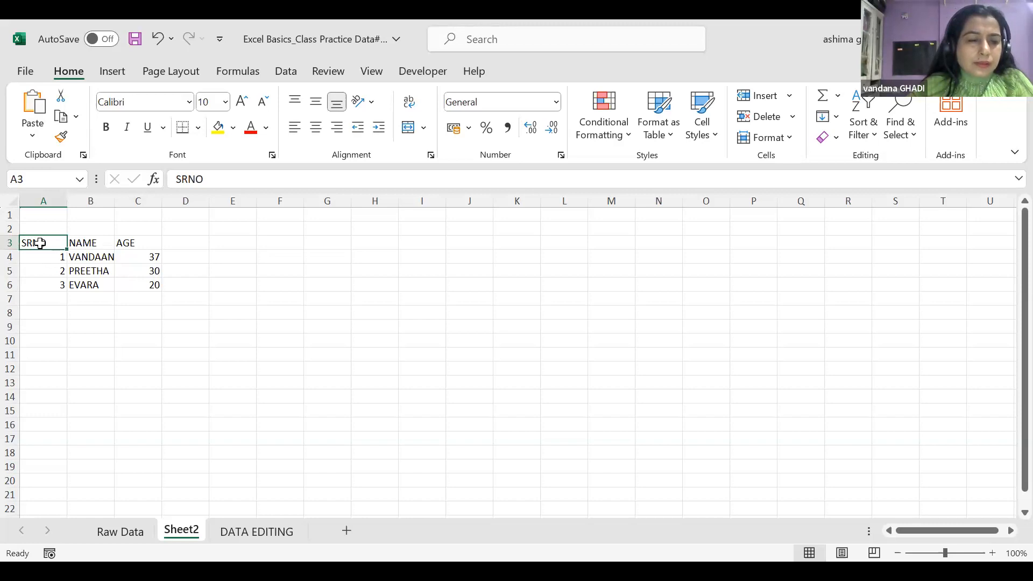
left_click(124, 324)
left_click_drag(41, 242, 149, 284)
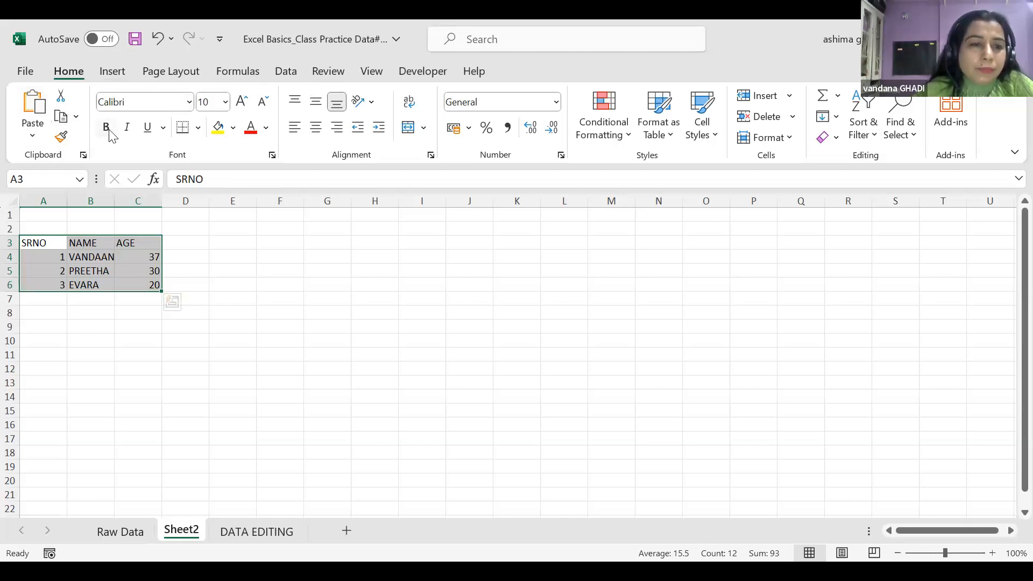
Make the SRNO, NAME and AGE headers bold italic with no underline, then select A3:C7
left_click(38, 256)
left_click(36, 240)
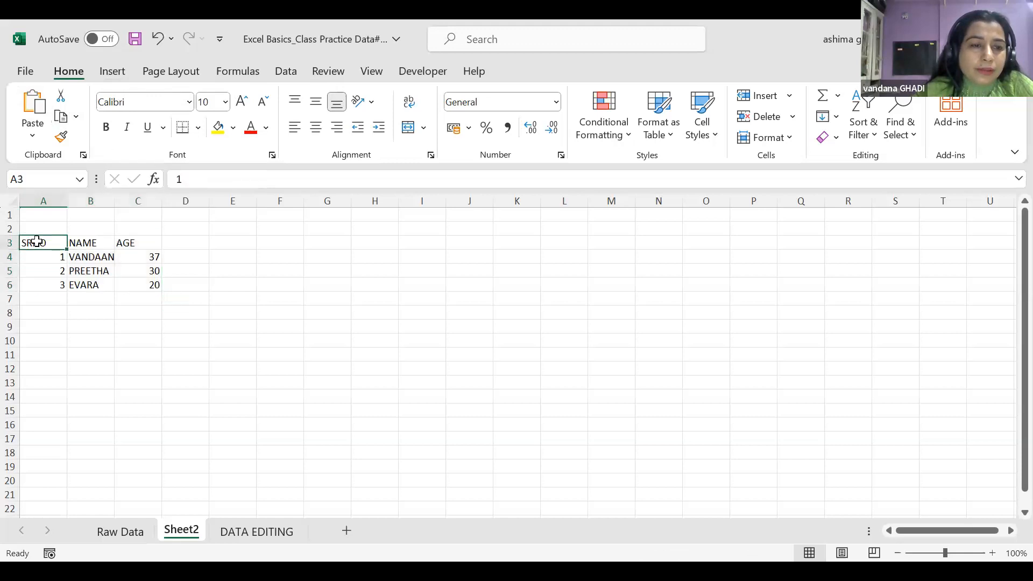
left_click_drag(37, 241, 138, 242)
left_click(107, 131)
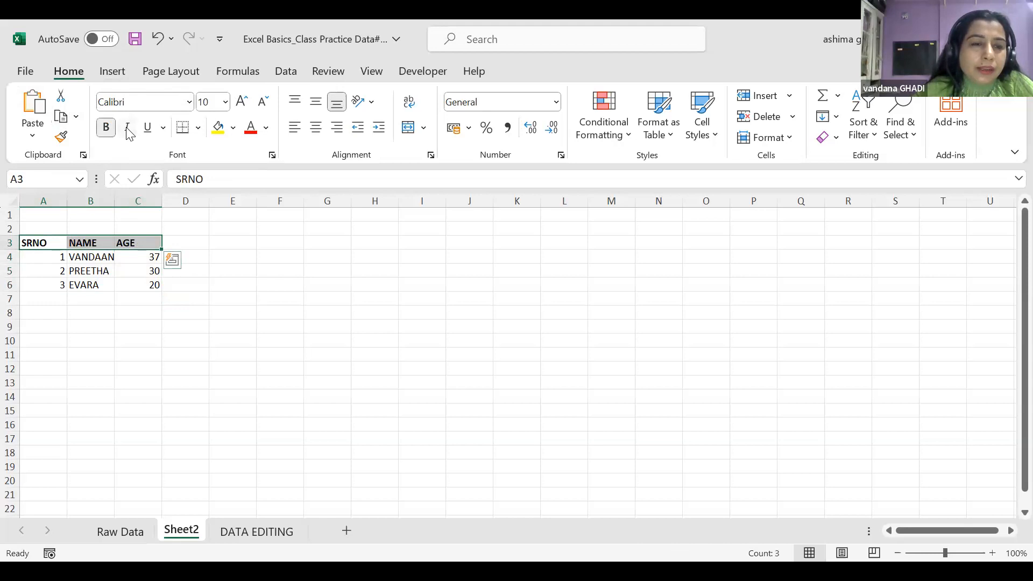
left_click(128, 132)
left_click(148, 129)
left_click(148, 129)
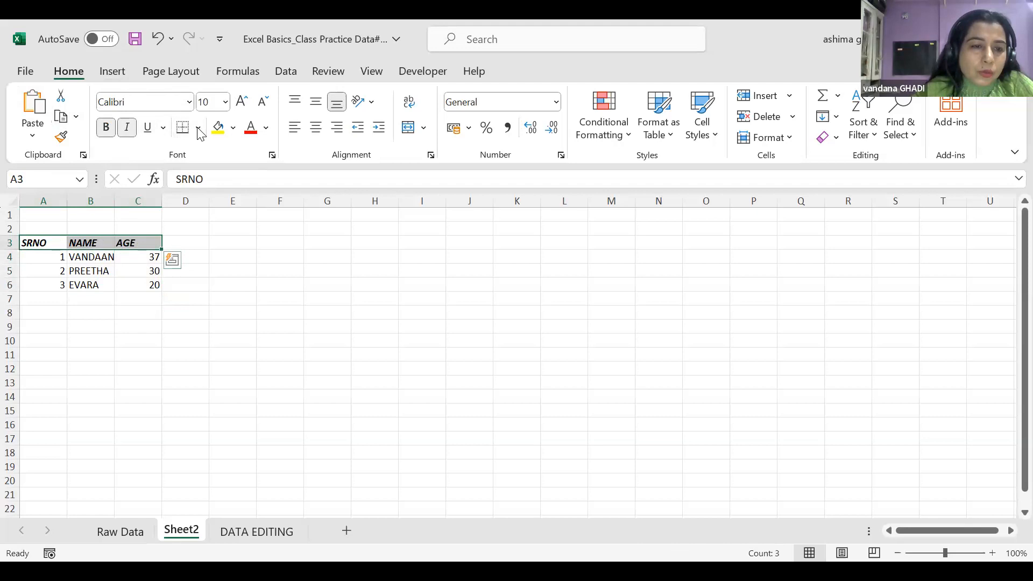
left_click(55, 314)
left_click_drag(37, 242, 154, 297)
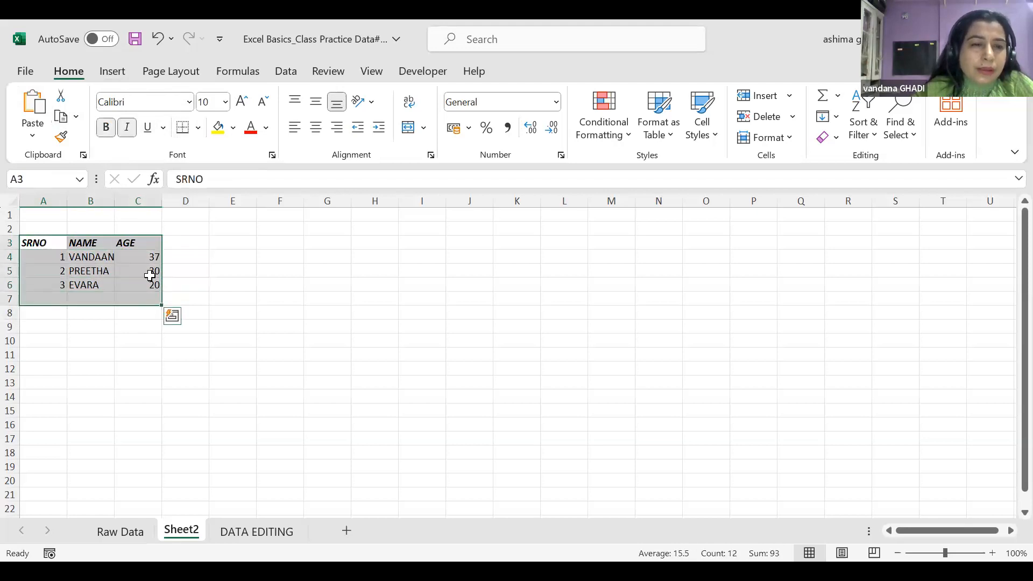
Apply All Borders to every cell of the table range A3:C7
left_click(199, 128)
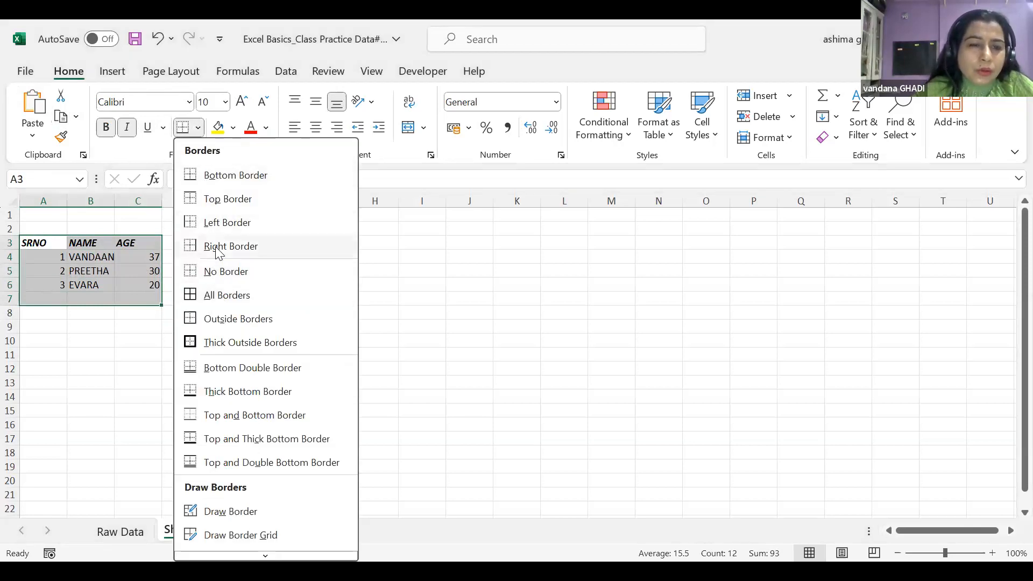
left_click(216, 305)
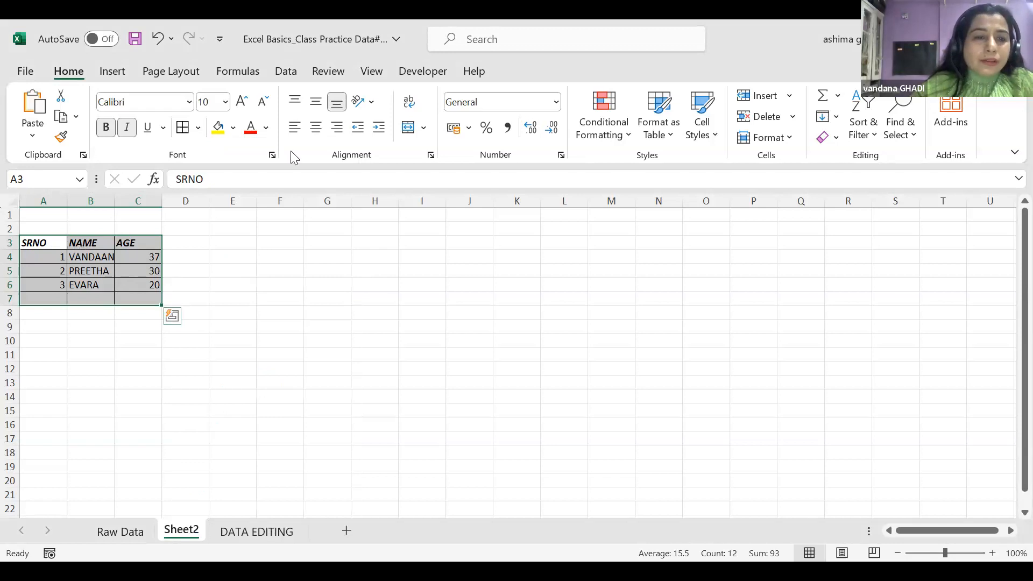
key("ctrl+1")
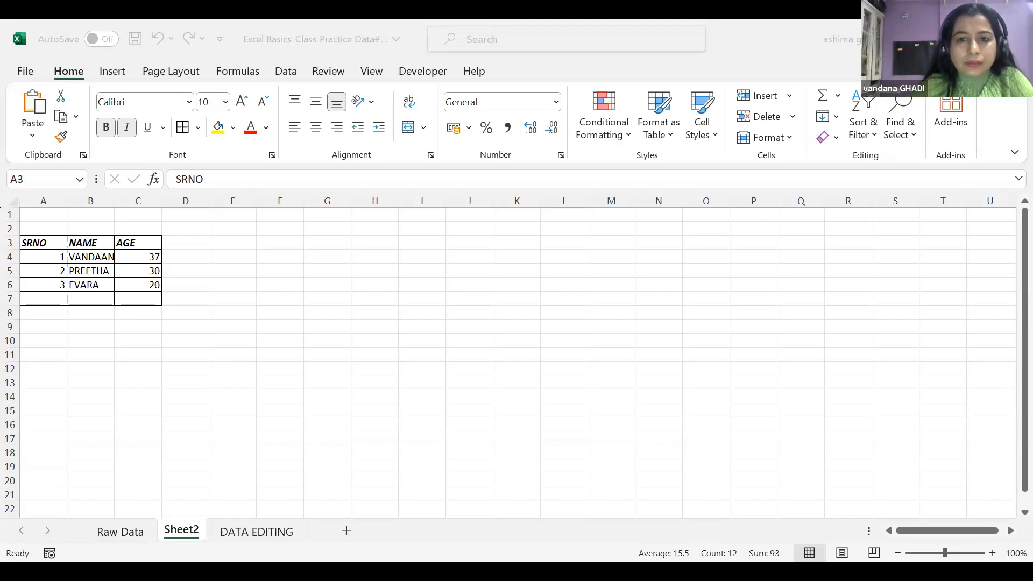
Back in the workbook, manually adjust the widths of columns A, B and C
key("alt+Tab")
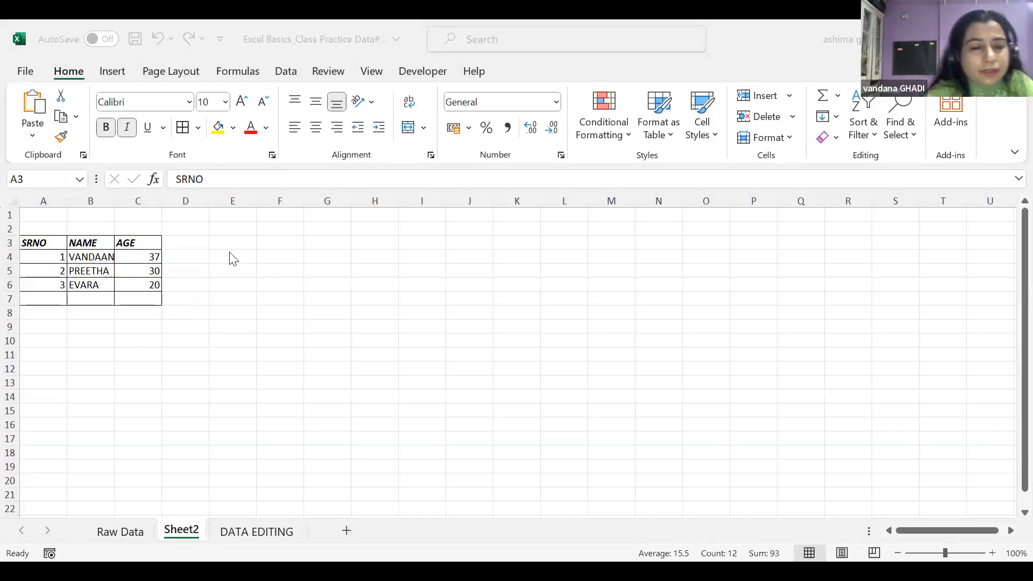
left_click(63, 200)
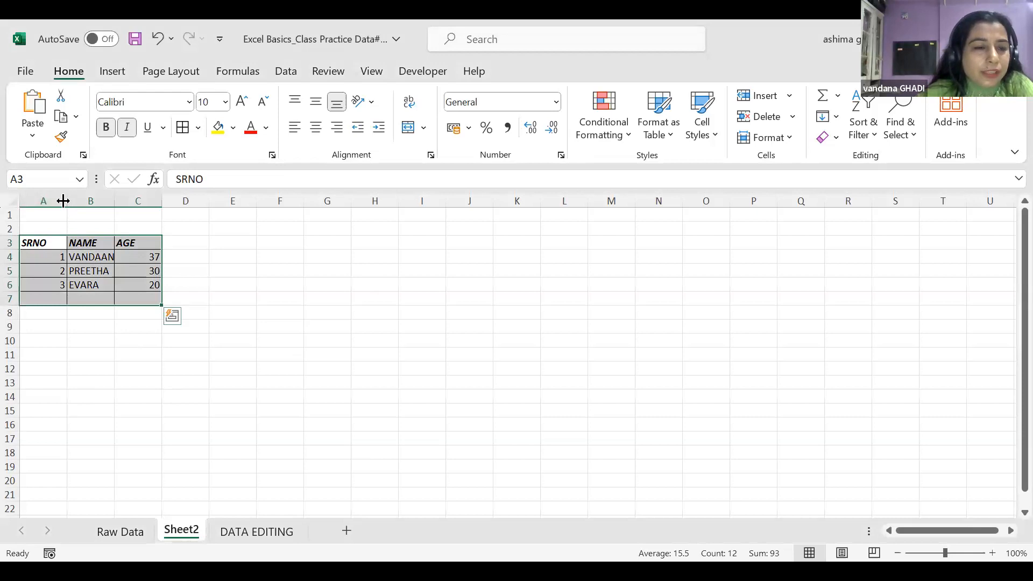
left_click_drag(63, 200, 292, 200)
left_click_drag(207, 199, 134, 201)
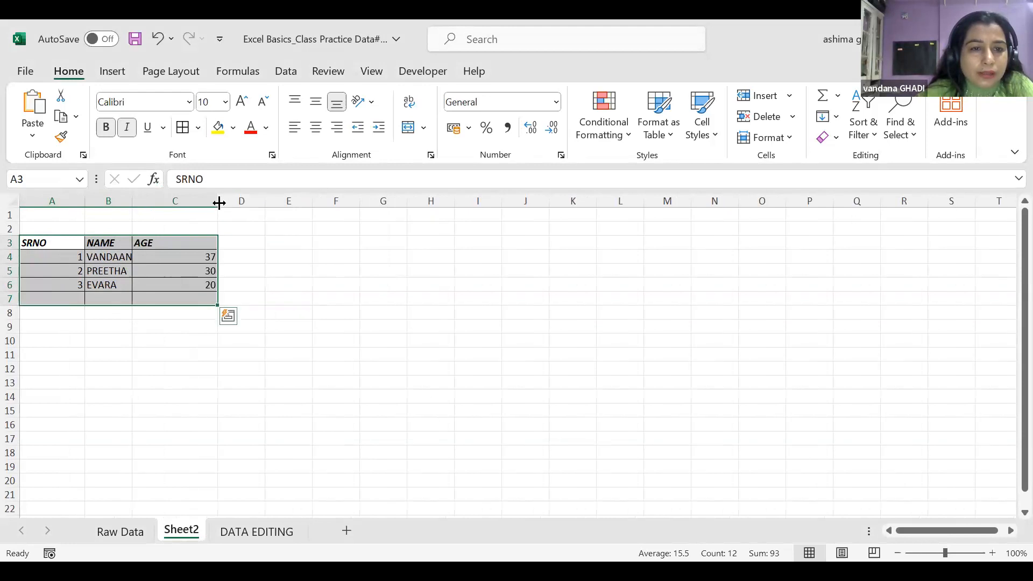
left_click_drag(219, 201, 198, 201)
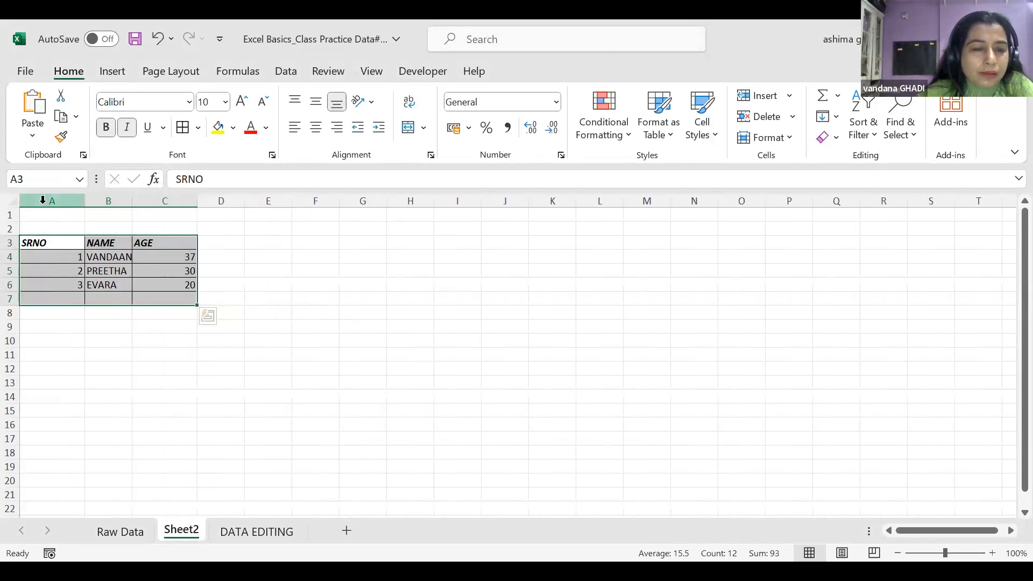
Select columns A to C and AutoFit their widths to the contents
left_click_drag(42, 199, 164, 212)
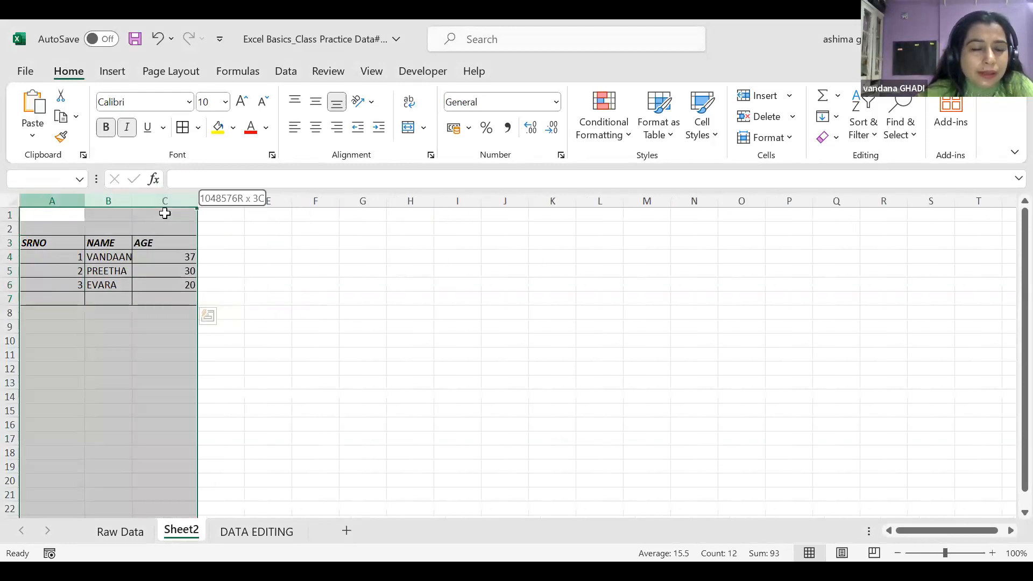
double_click(84, 200)
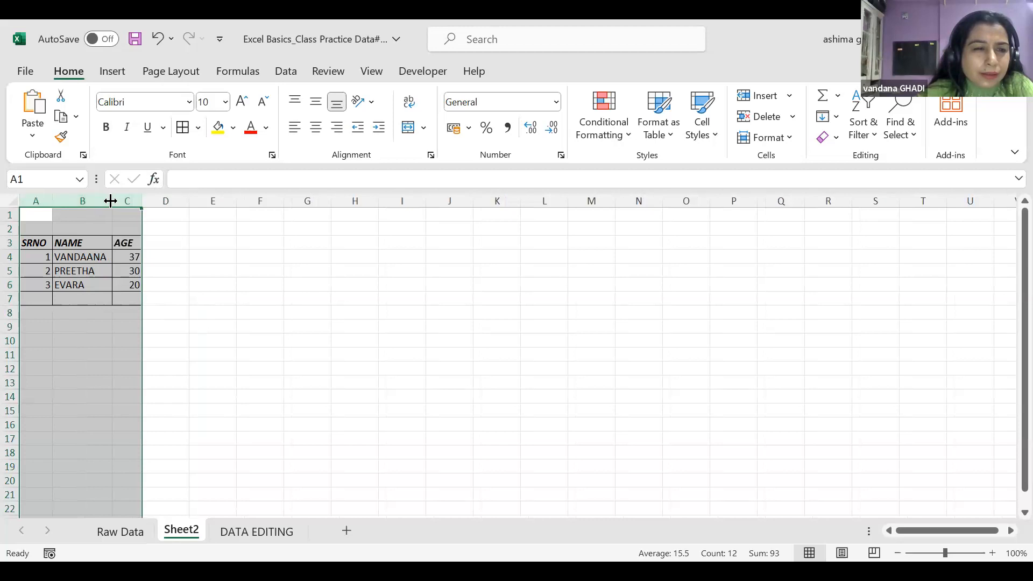
left_click(156, 237)
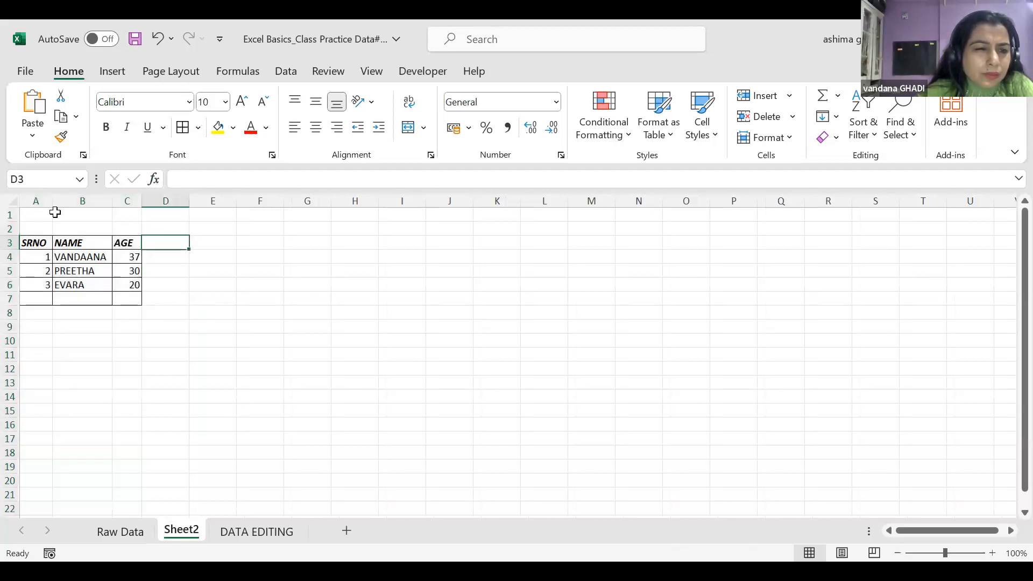
left_click(36, 200)
left_click_drag(133, 271, 134, 255)
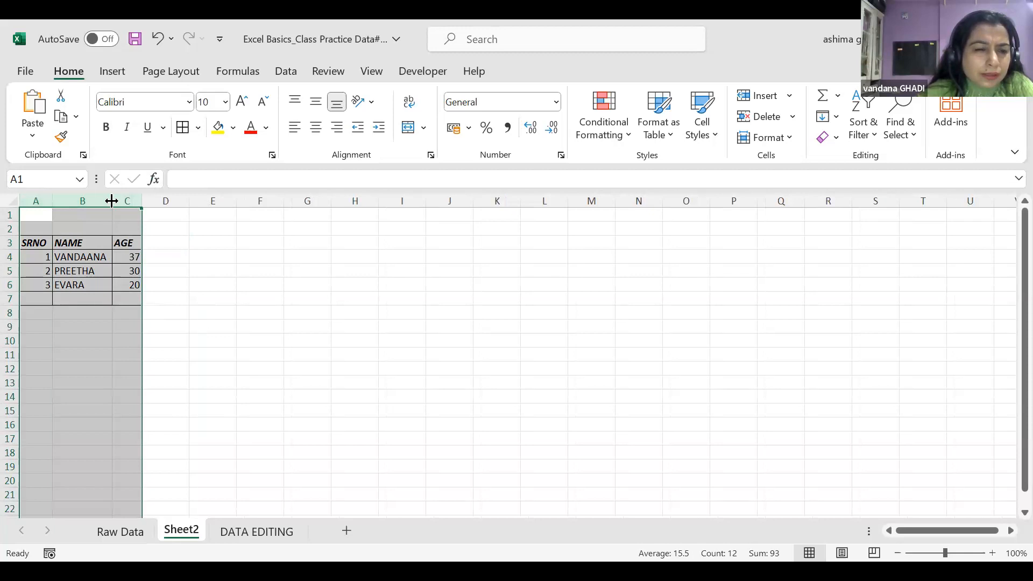
left_click(173, 237)
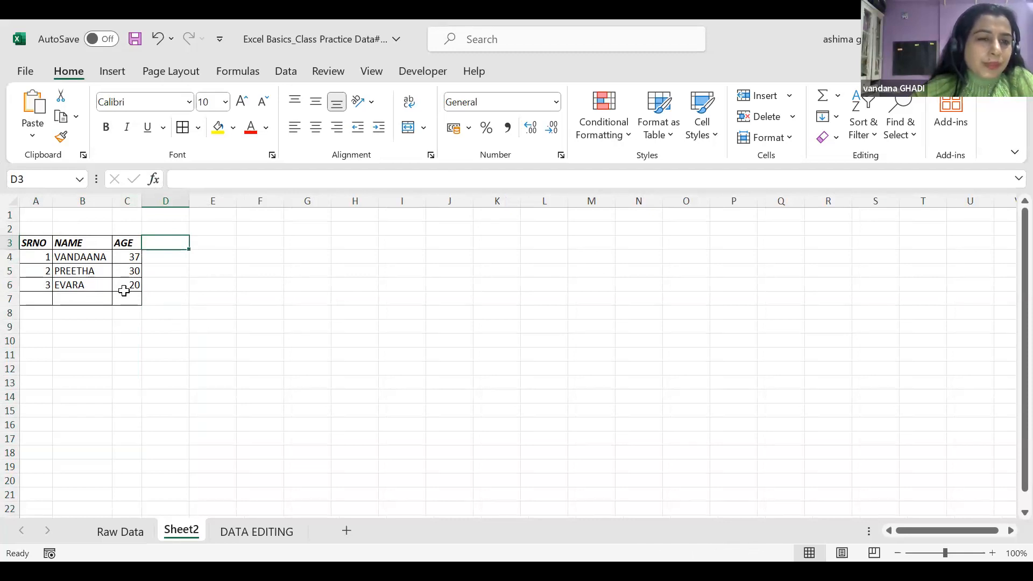
Append a surname to the first person's name in B4 and autofit column B
double_click(106, 257)
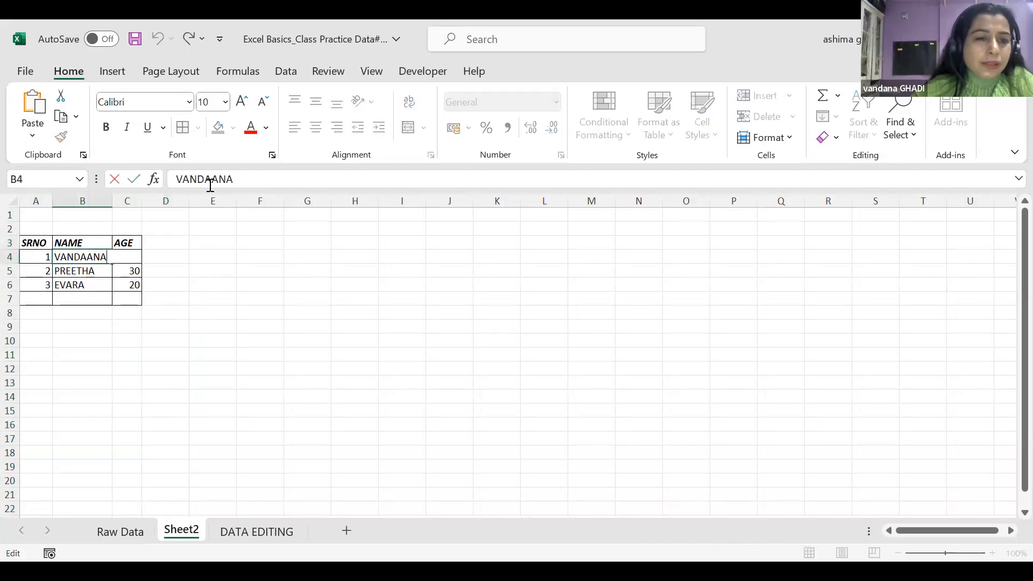
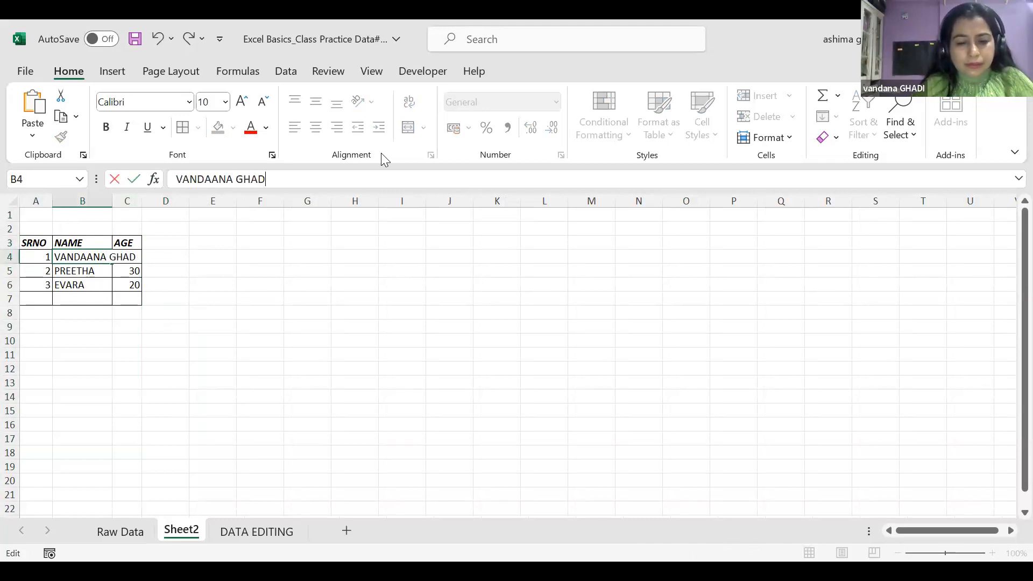
left_click(113, 202)
double_click(112, 202)
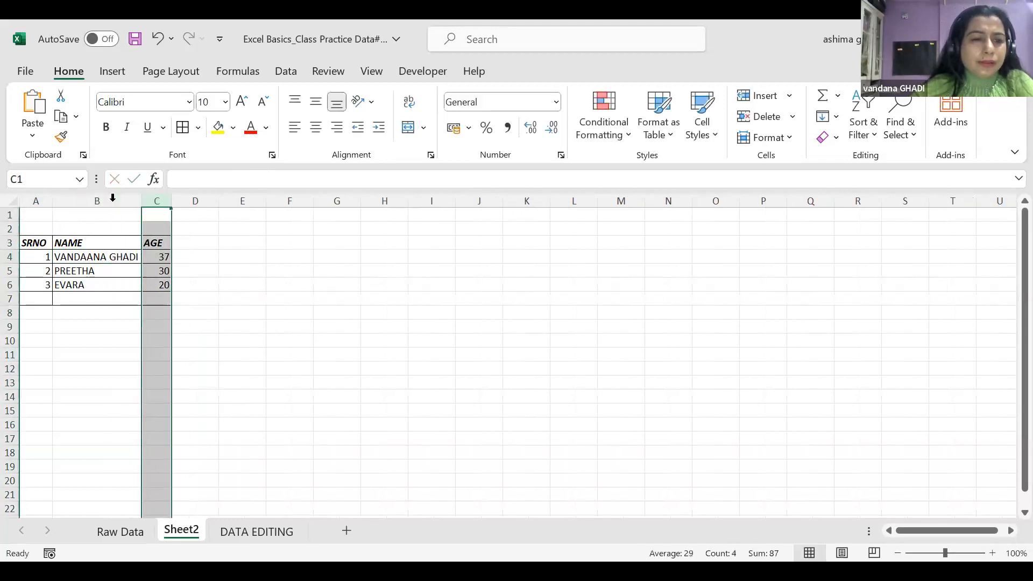
left_click(242, 286)
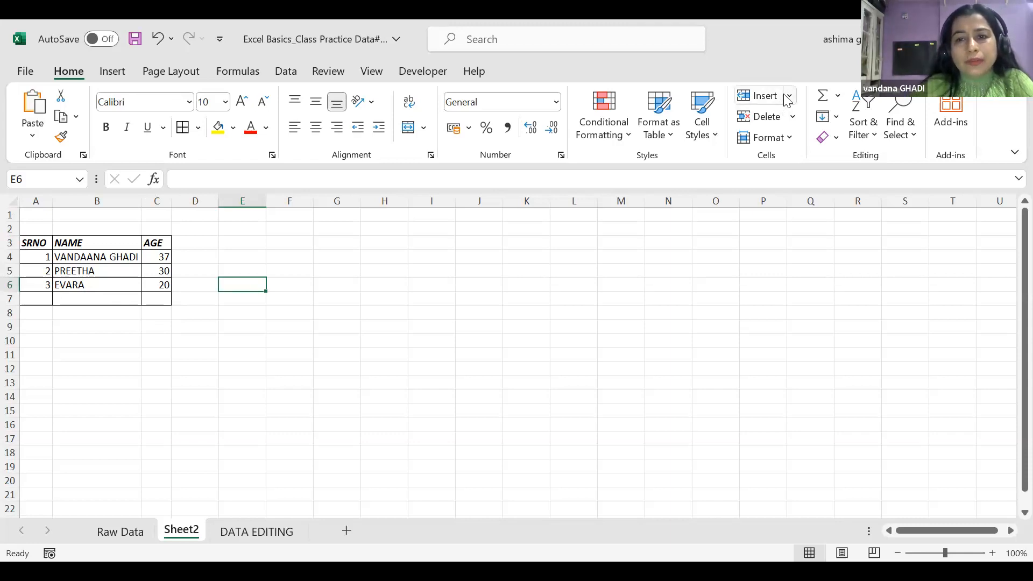
left_click(790, 141)
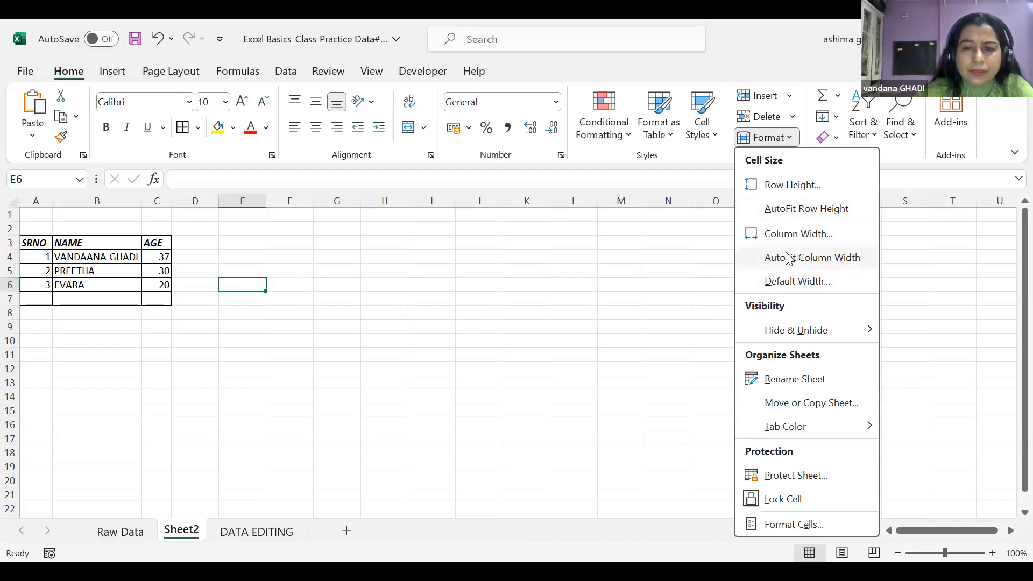
left_click(785, 252)
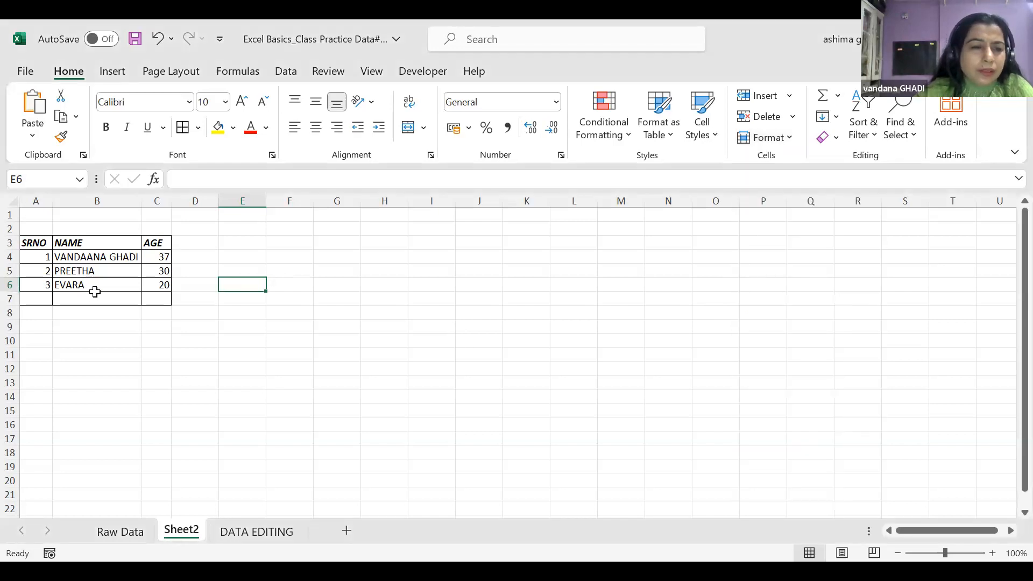
Enter a sample sentence into cell B7
left_click(78, 299)
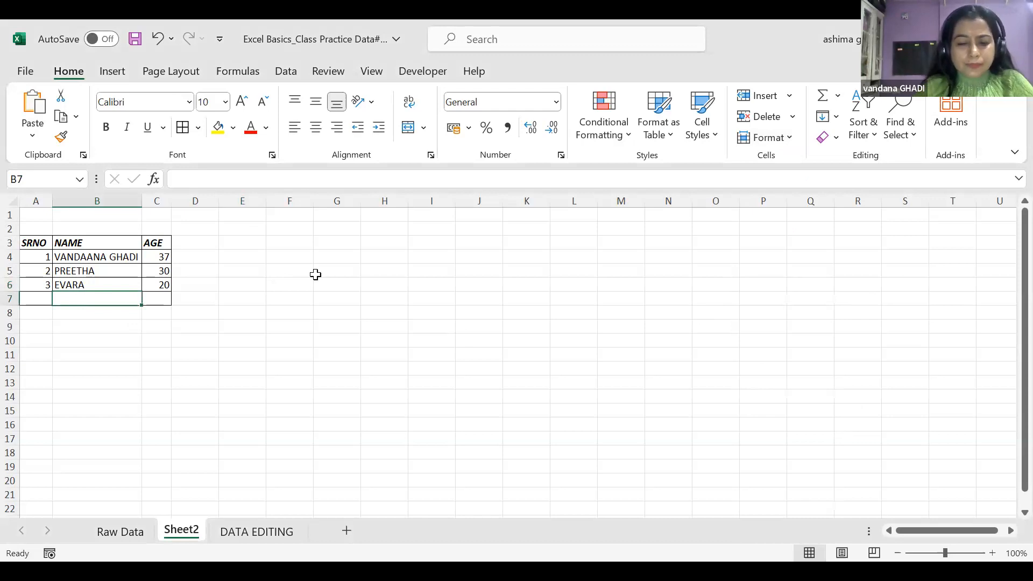
type("MY")
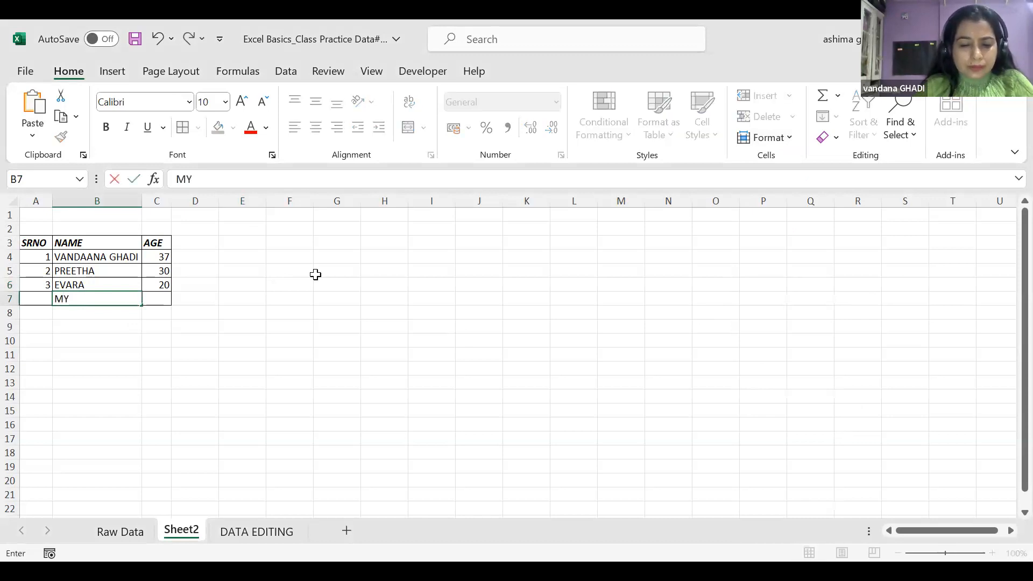
type(" NAME IS K")
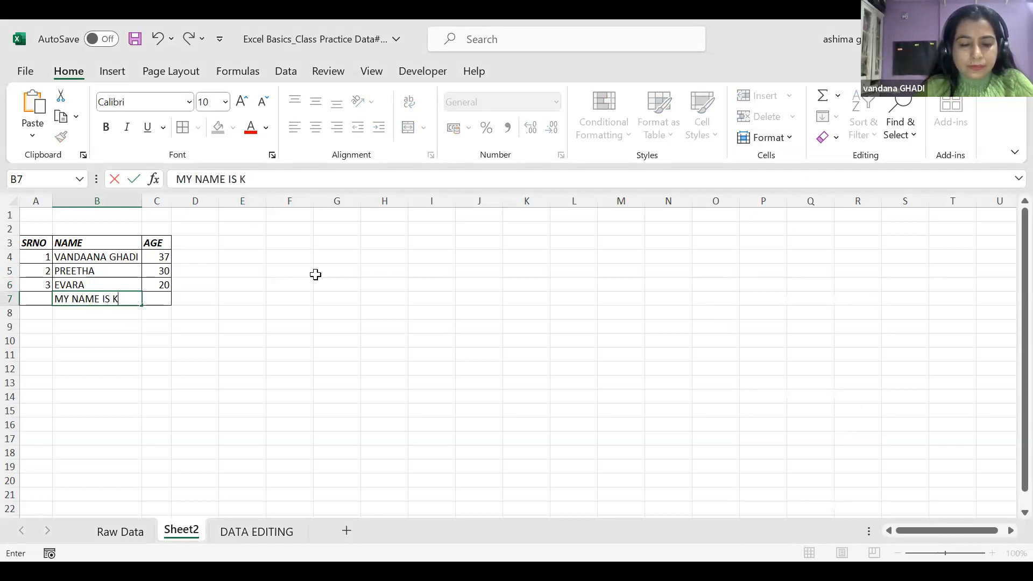
type("ING KHAN")
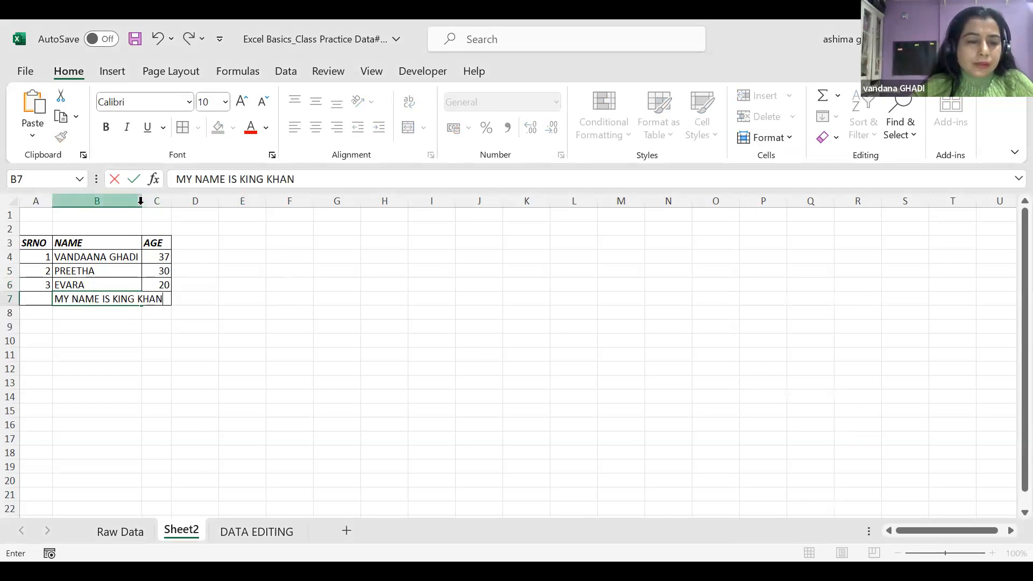
left_click(10, 215)
Select rows 1–9 and apply Format > AutoFit Column Width so the sentence fits
left_click_drag(50, 241, 134, 323)
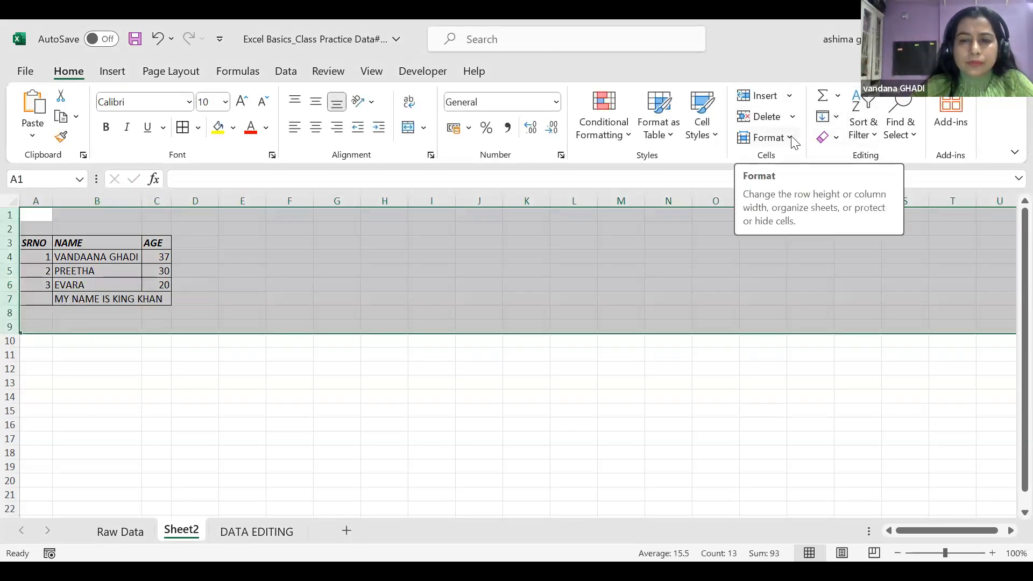
left_click(791, 137)
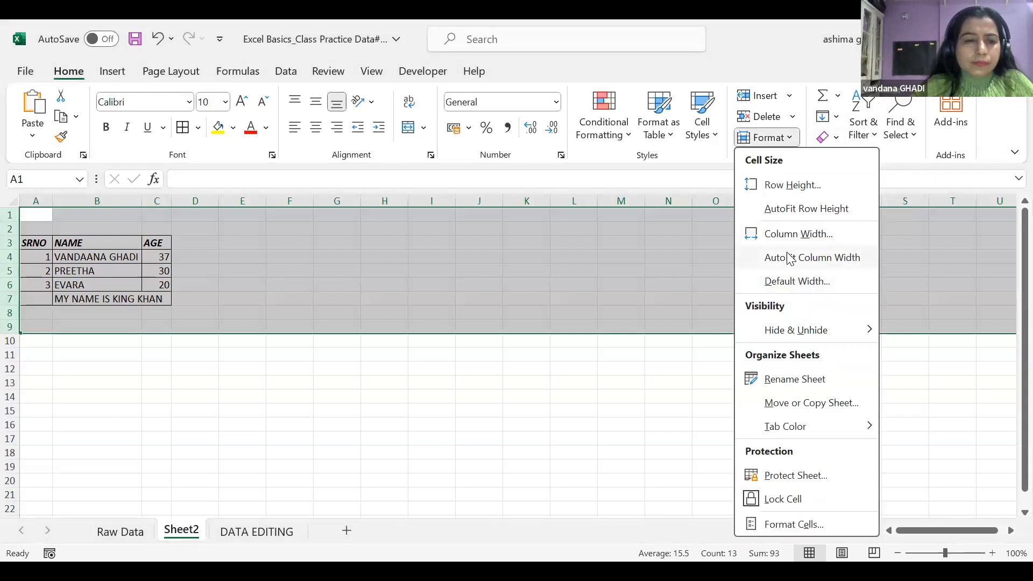
left_click(789, 258)
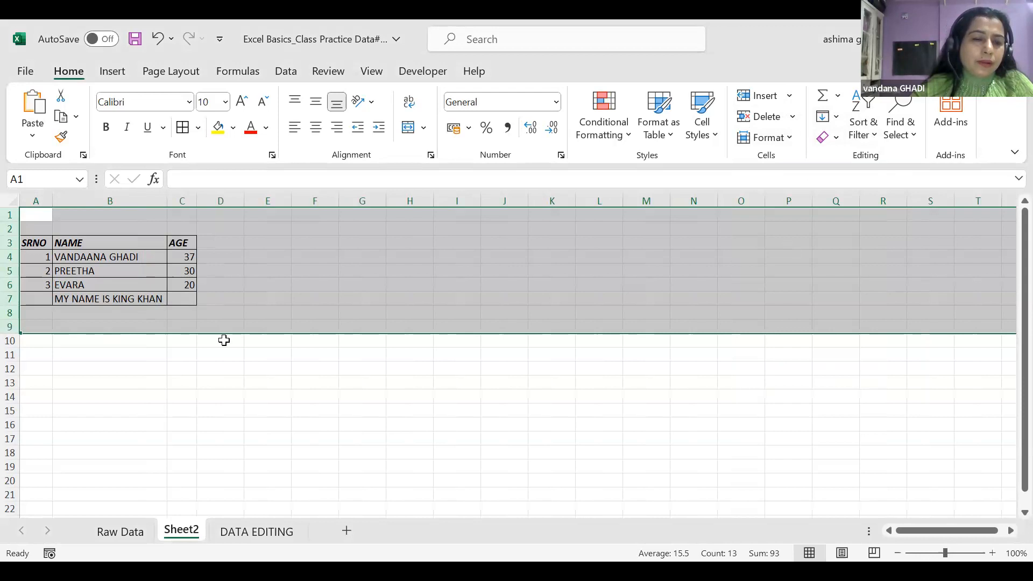
left_click(221, 340)
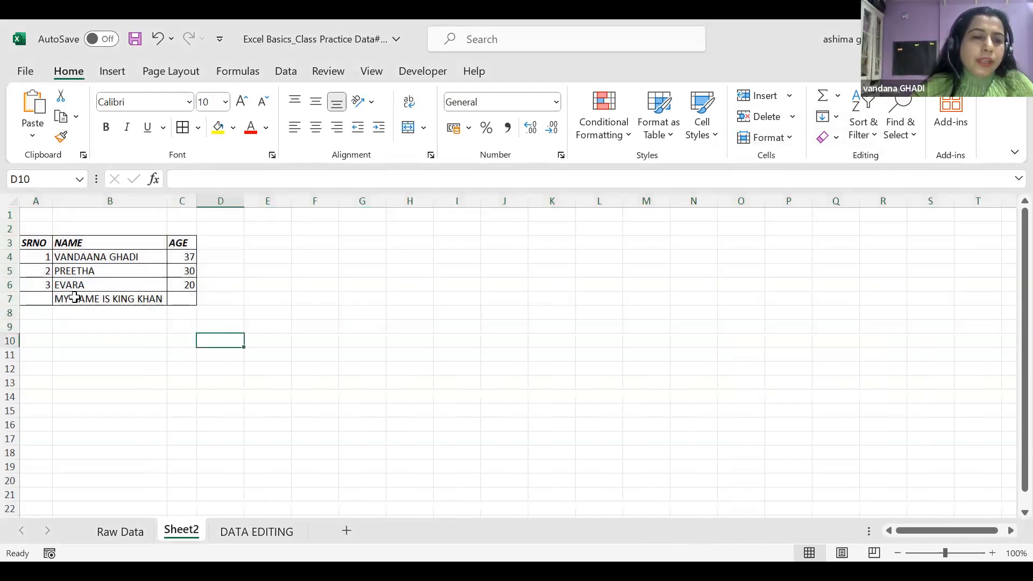
Enter a long placeholder name in B6, then AutoFit the column widths of A2:D8
double_click(113, 284)
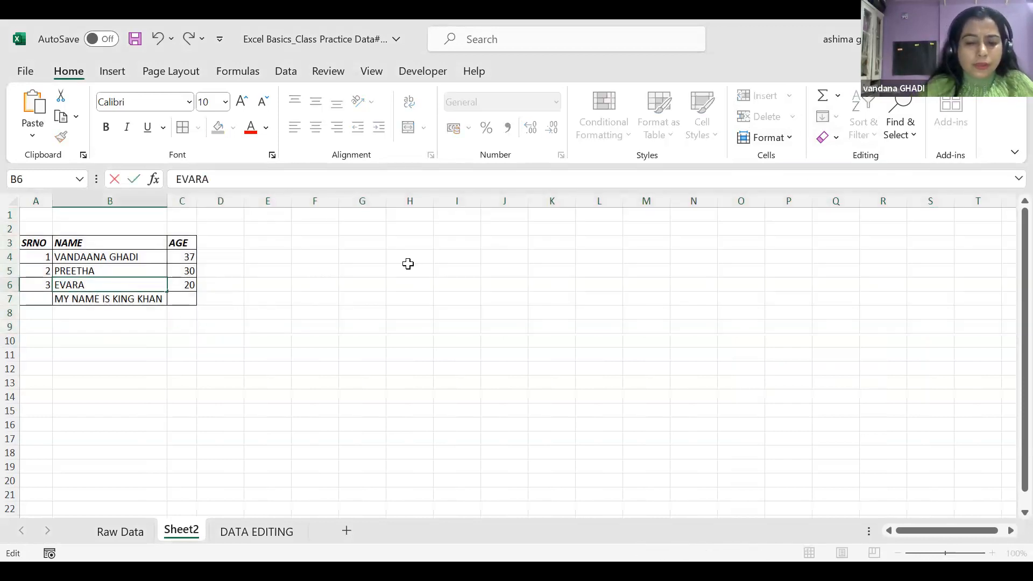
type("HIKH")
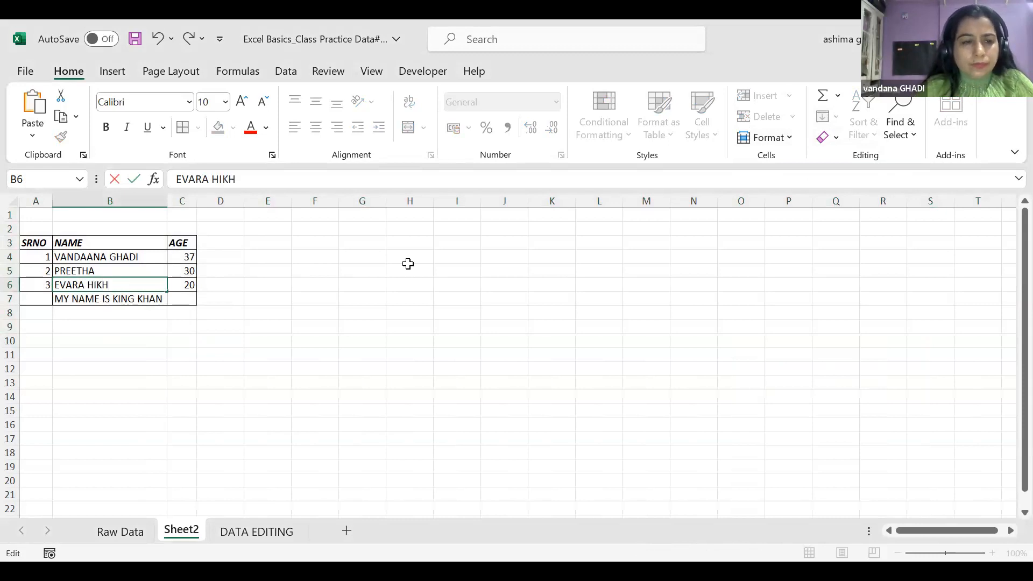
type("KHKJKKJK JLKLJJLJJL")
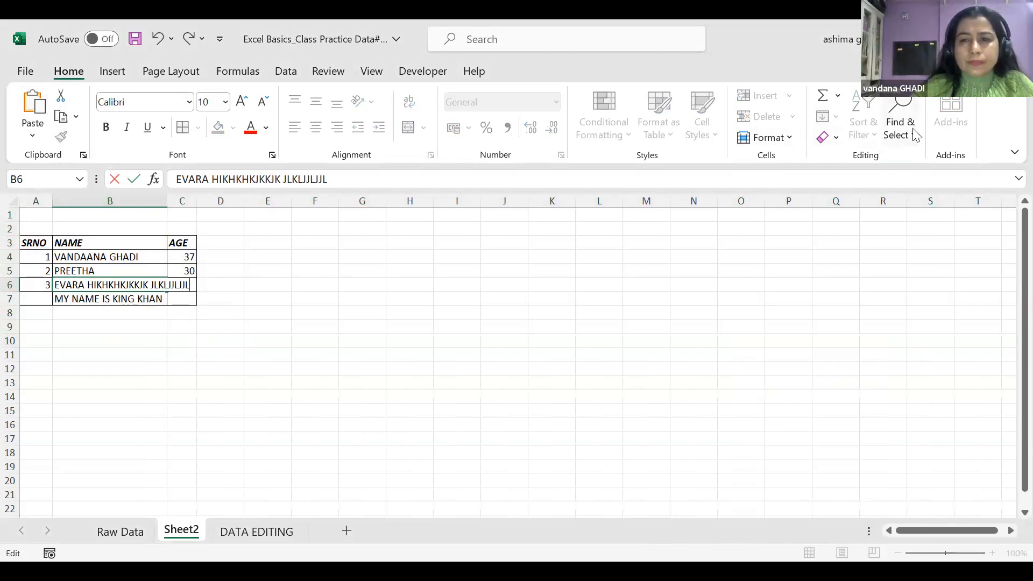
left_click_drag(51, 231, 241, 317)
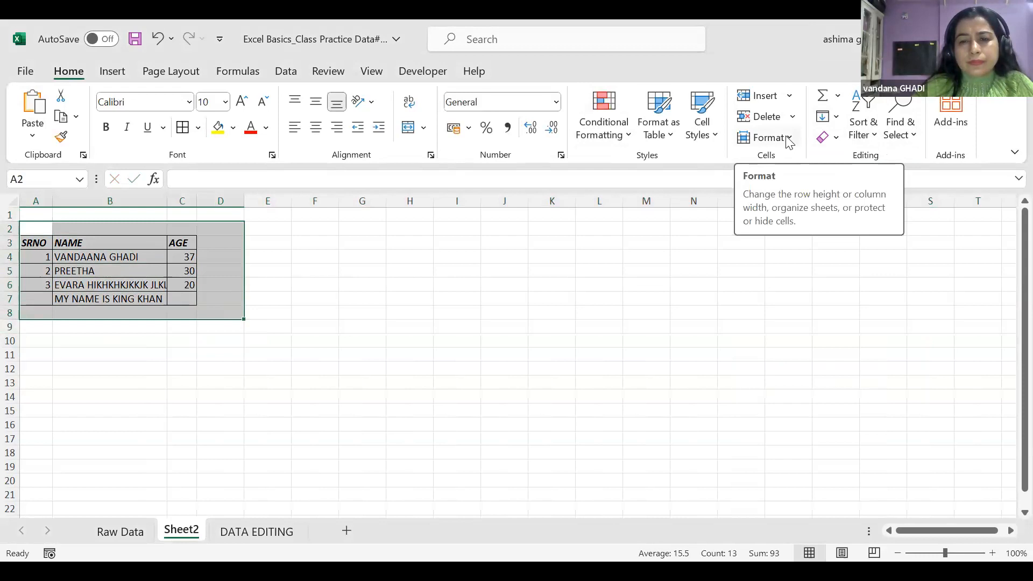
left_click(788, 142)
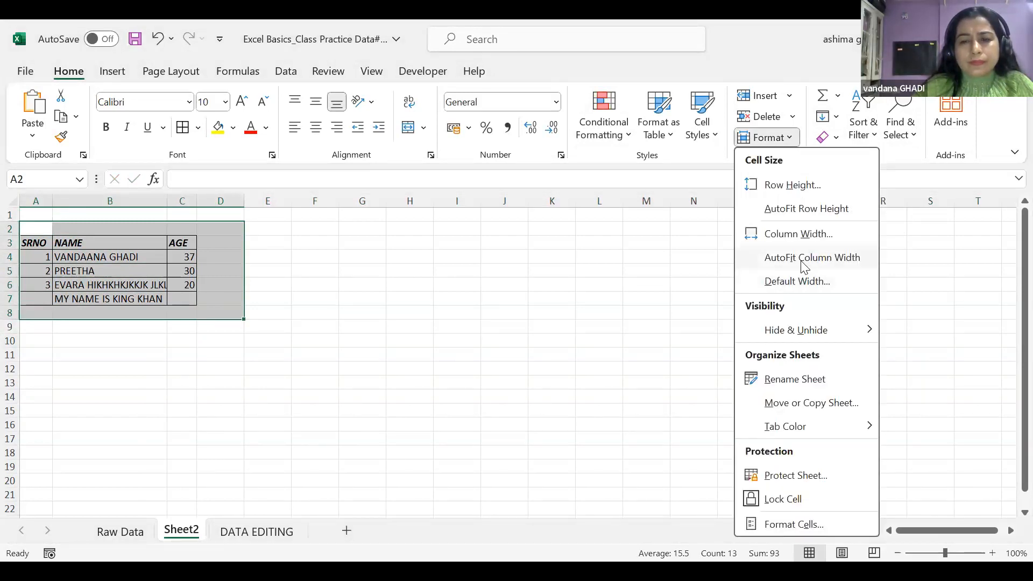
left_click(804, 258)
left_click(551, 270)
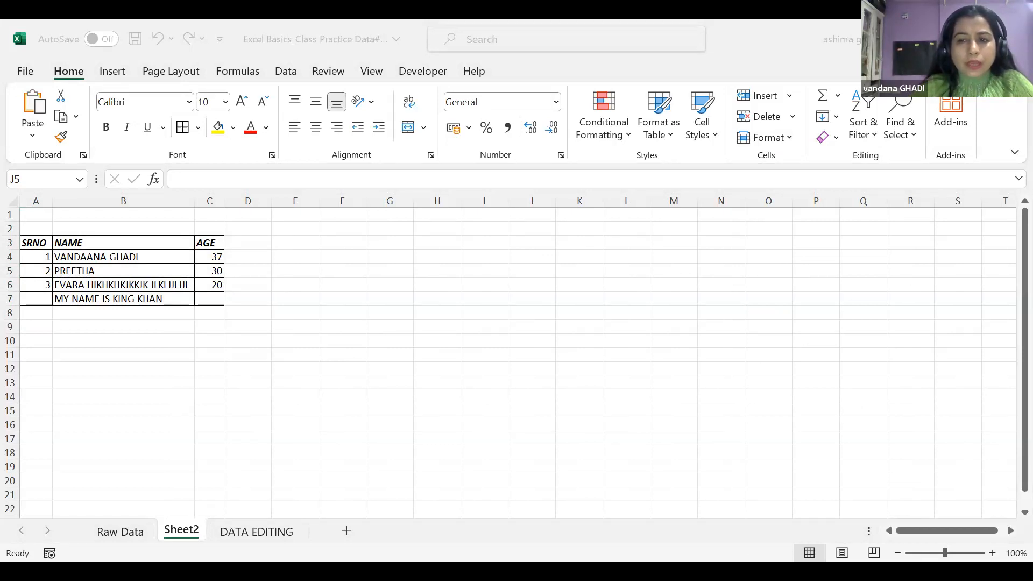
Switch from the Excel workbook to the Gps spreadsheet in Google Sheets in Edge
left_click(683, 323)
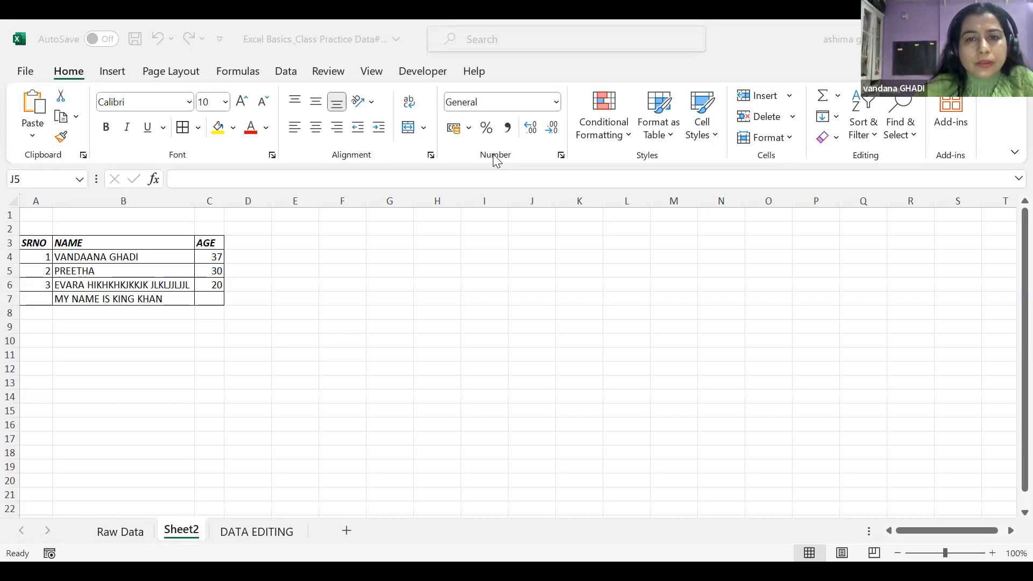
left_click(496, 160)
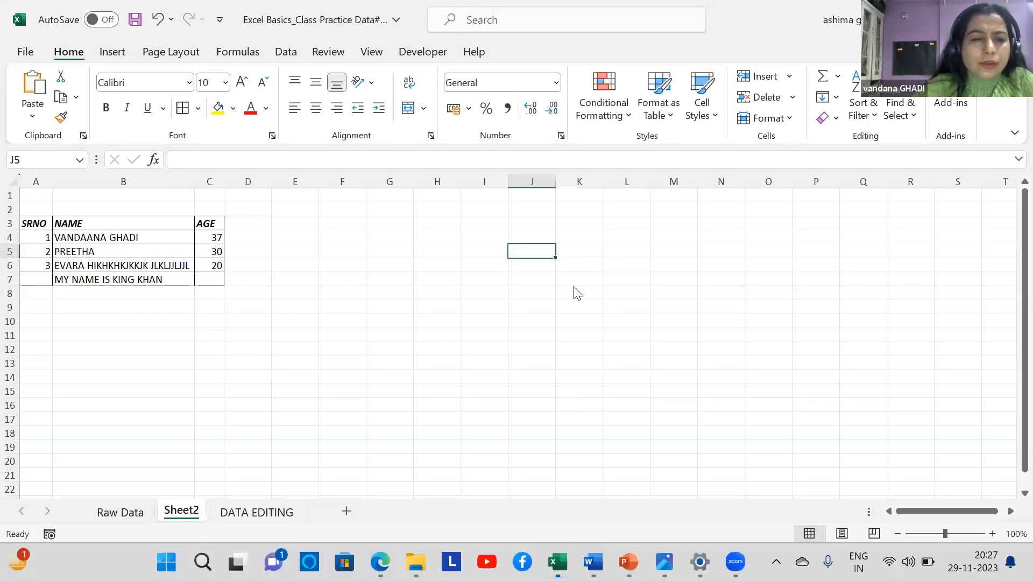
key("alt+Tab")
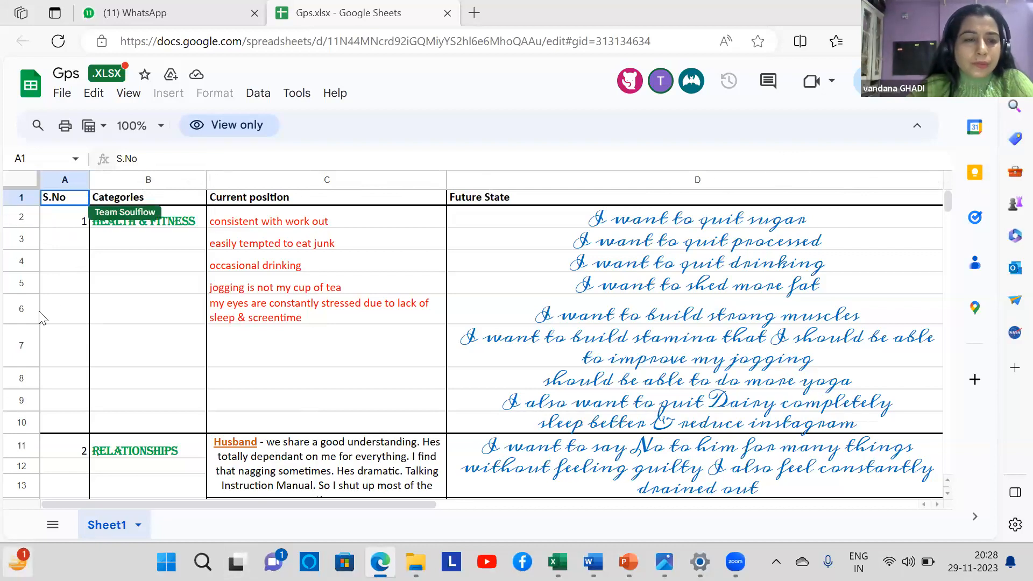
Select cell B2 and browse the Edit and Data menus
left_click(155, 227)
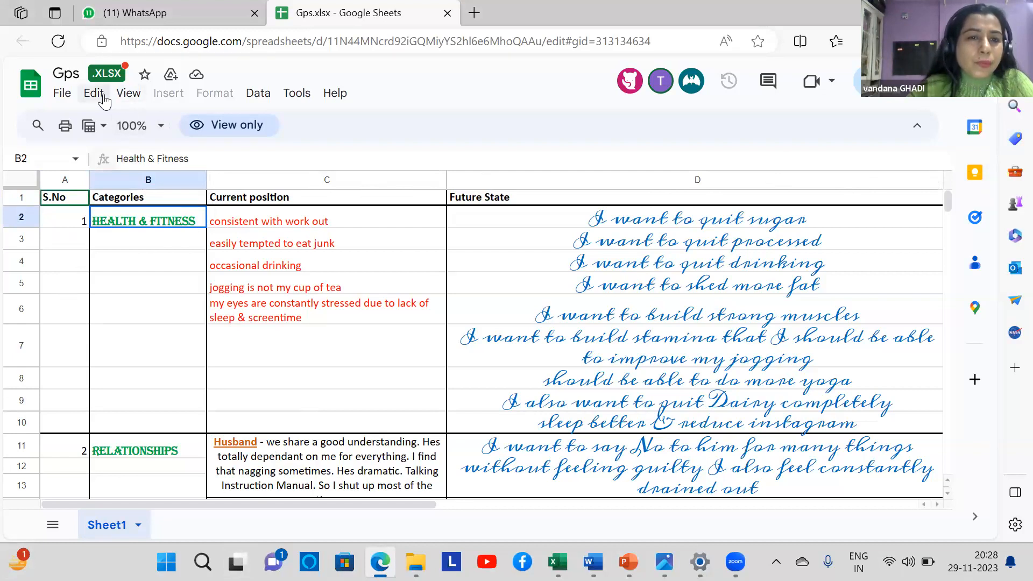
key("alt+e")
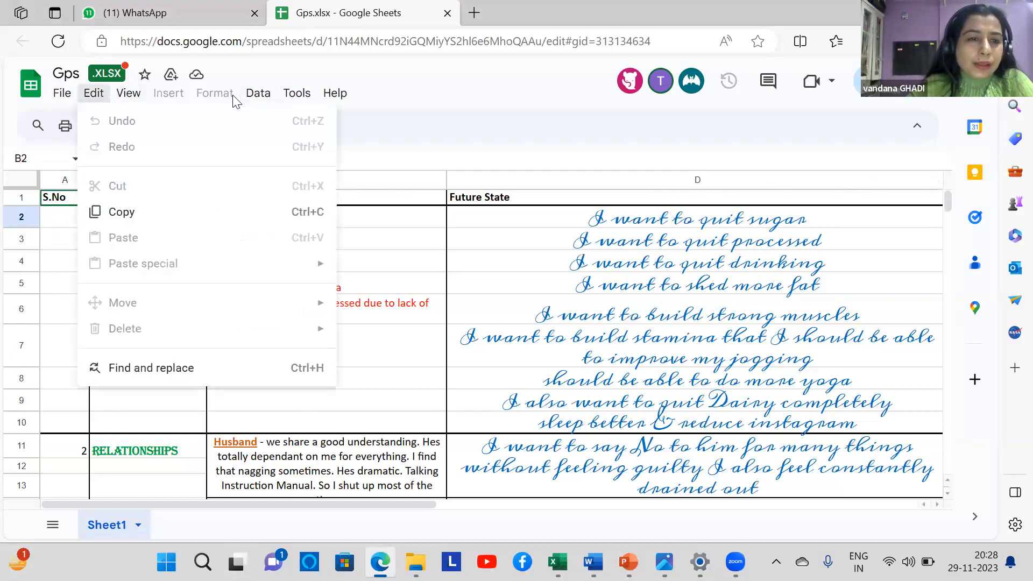
key("Right")
key("Right")
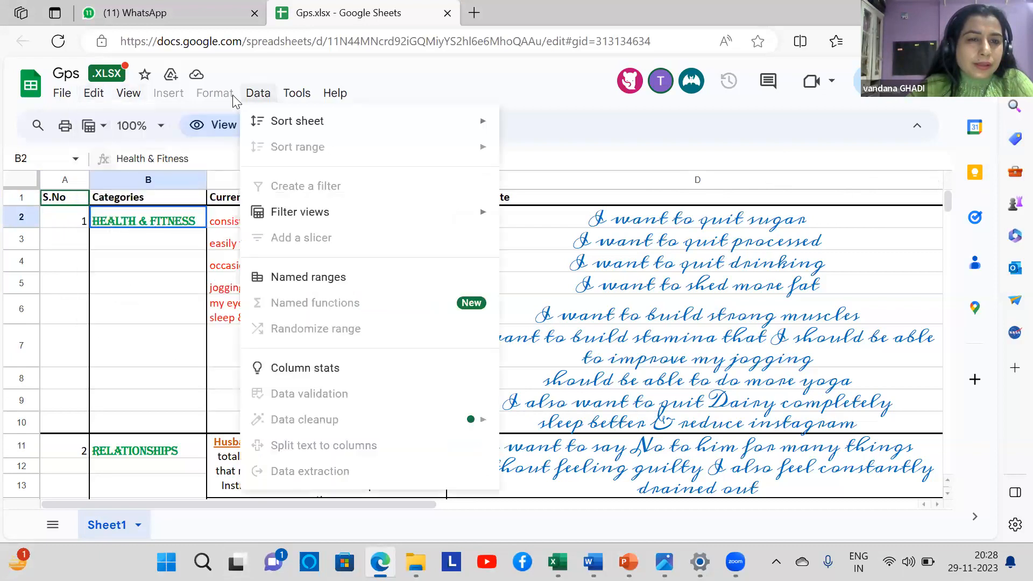
mouse_move(265, 134)
mouse_move(287, 228)
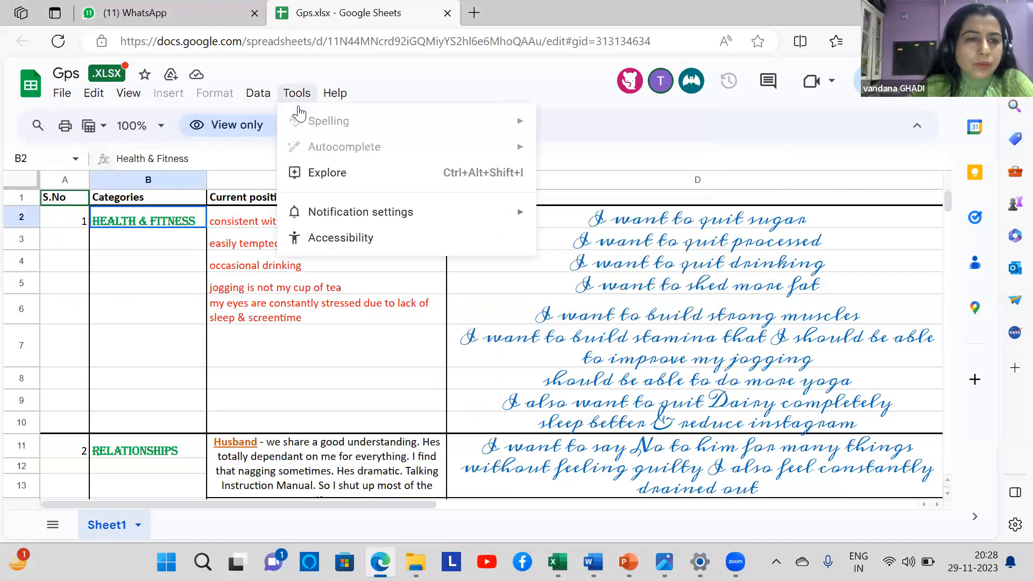
mouse_move(70, 101)
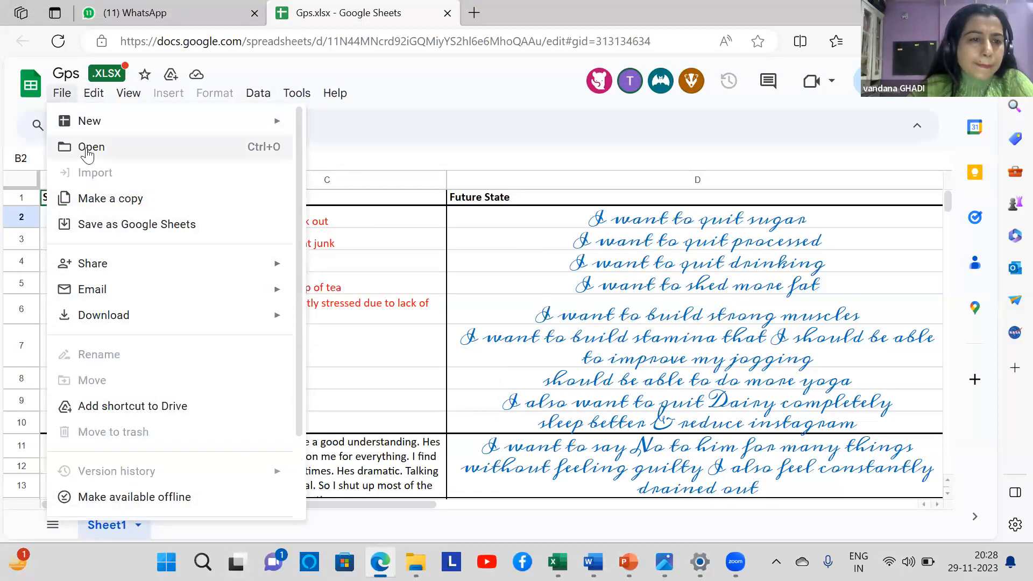
left_click(19, 106)
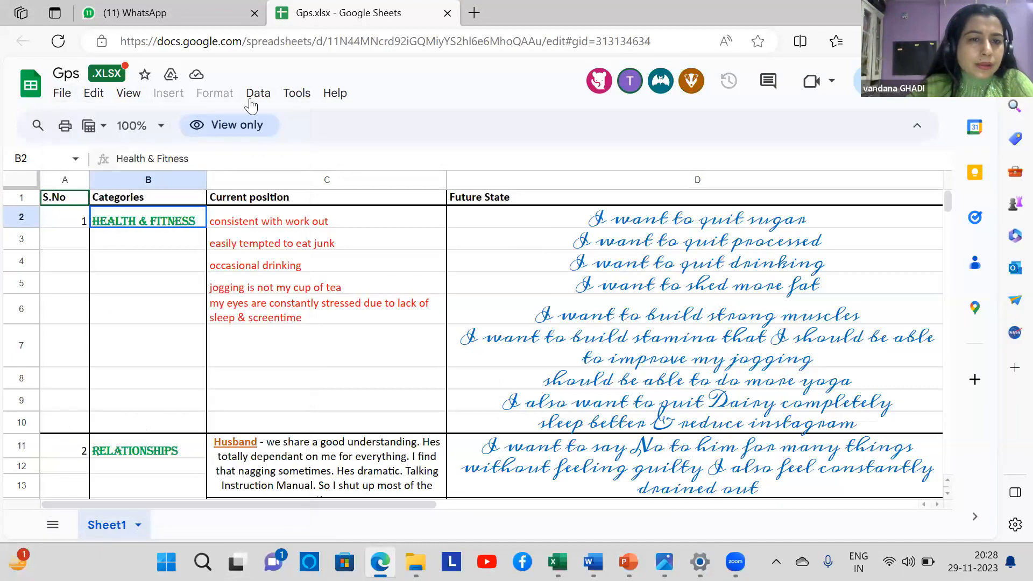
Look through the Tools menu, then bring up the File menu
left_click(296, 96)
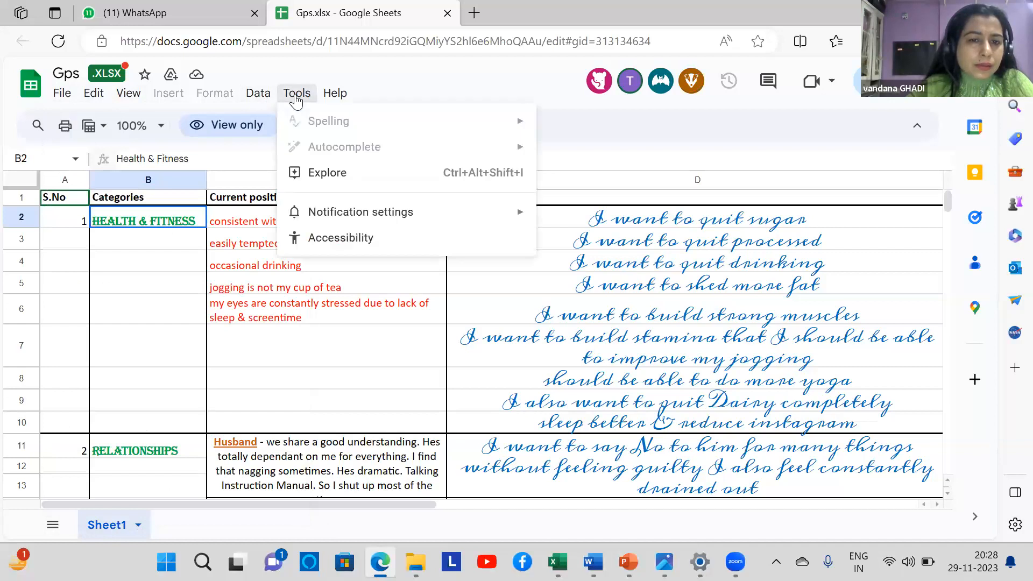
mouse_move(252, 100)
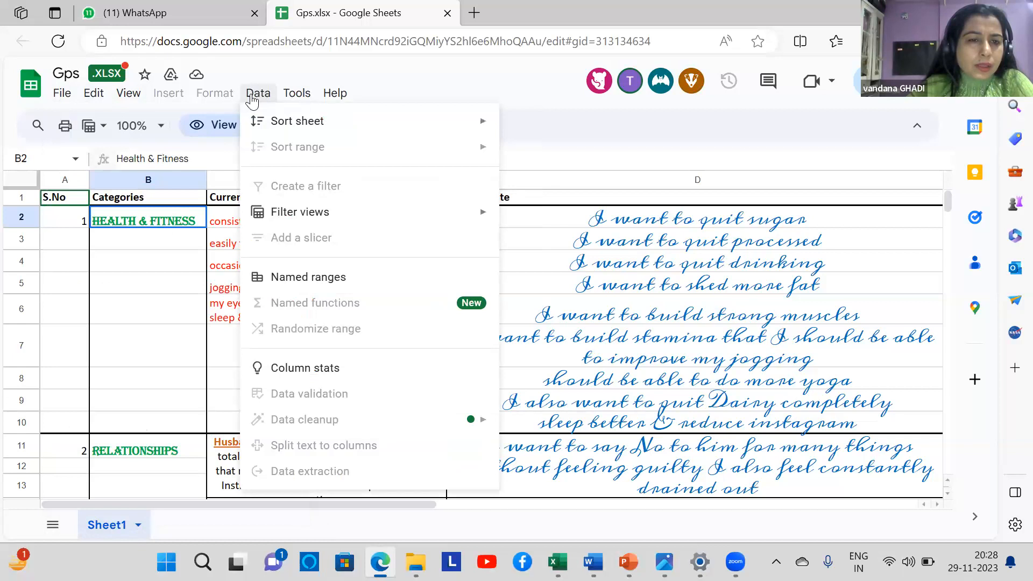
left_click(75, 240)
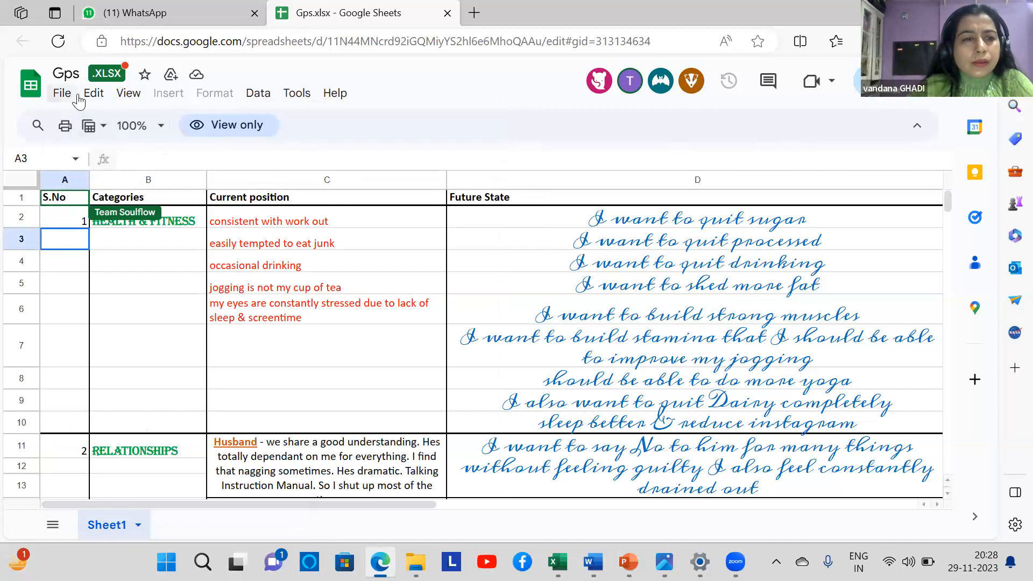
left_click(62, 93)
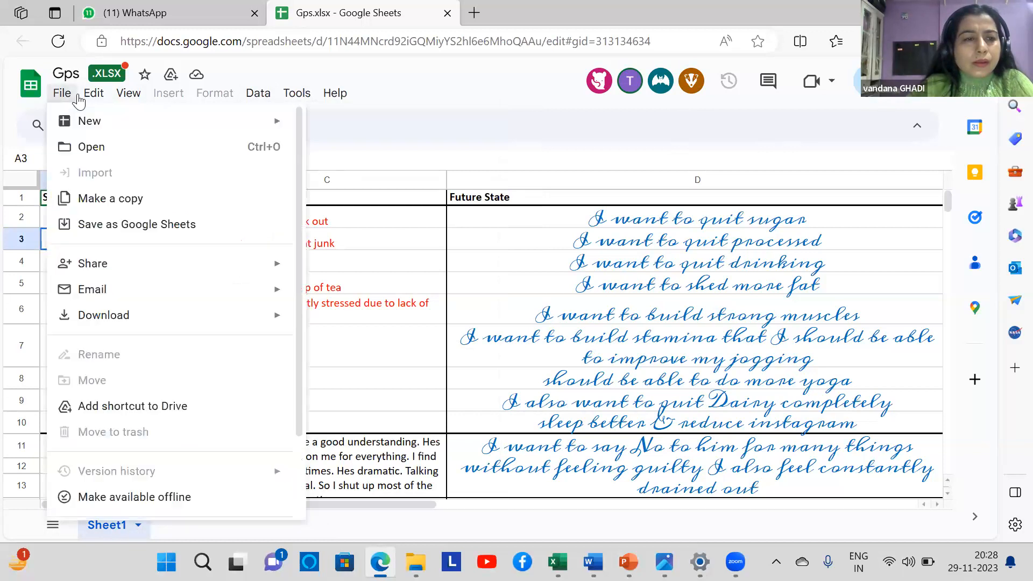
Make a copy named 'Copy of Gps.xlsx' in My Drive
left_click(120, 199)
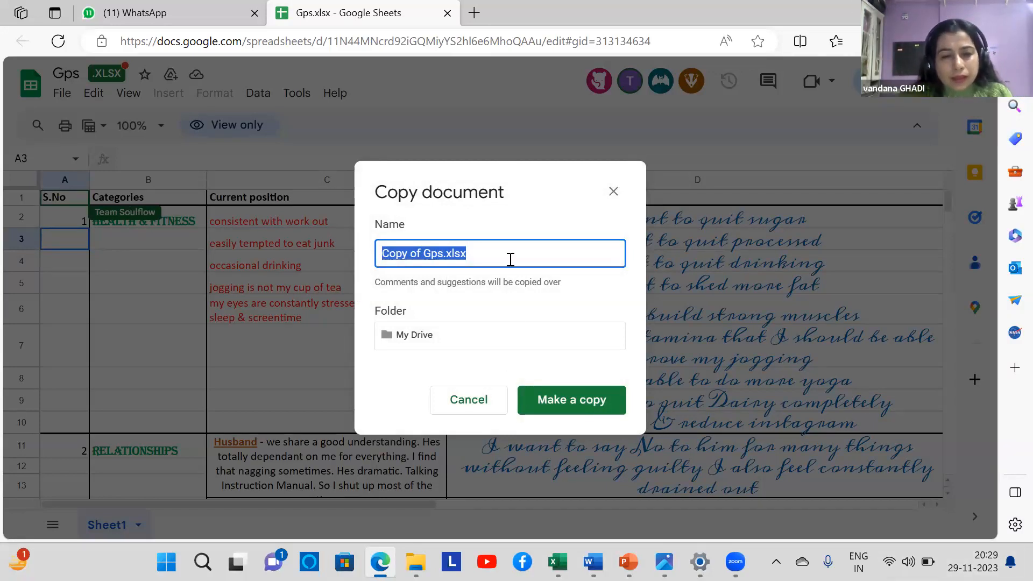
left_click(586, 406)
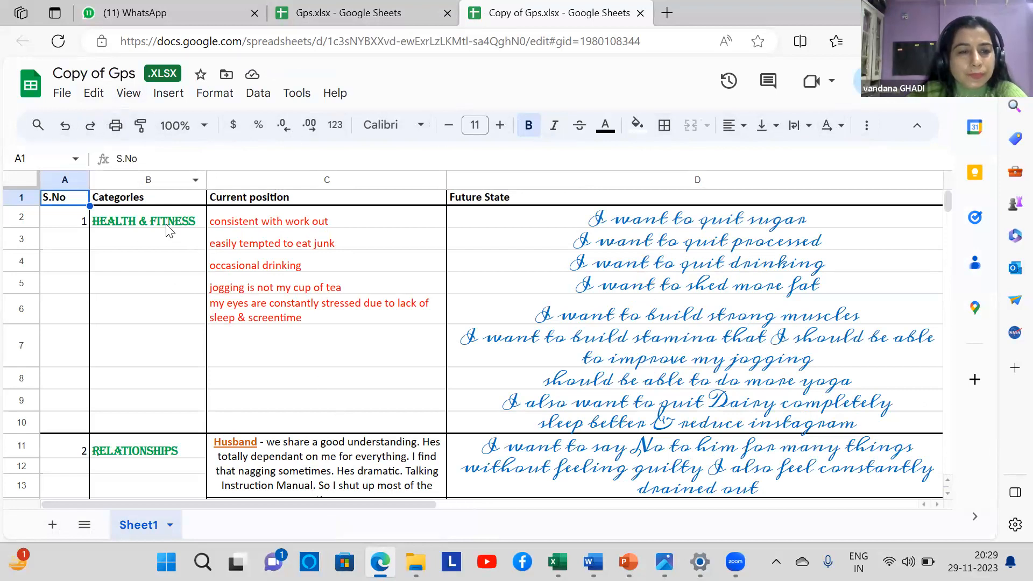
Select the full text 'consistent with work out' inside cell C2
left_click(200, 224)
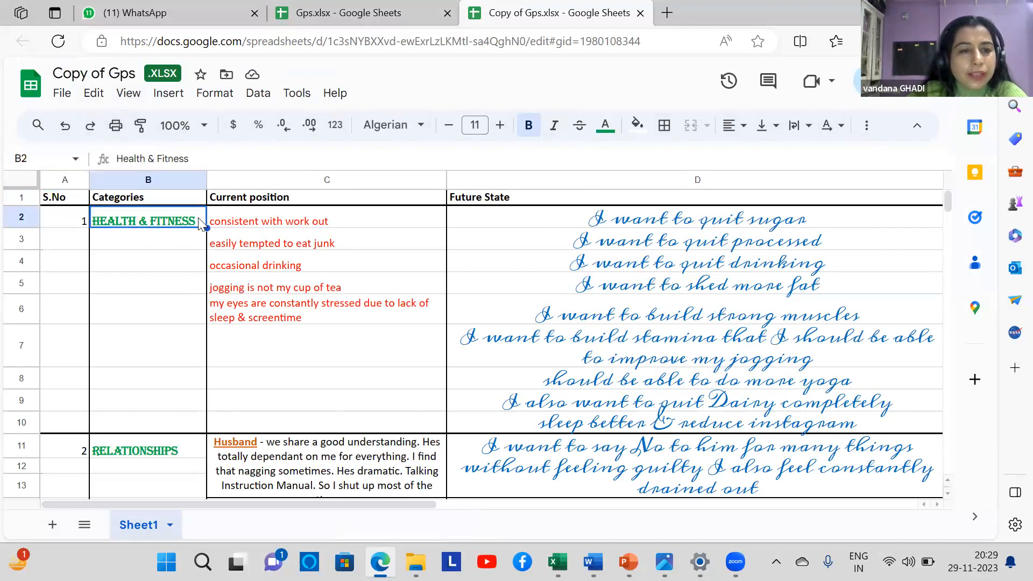
double_click(194, 221)
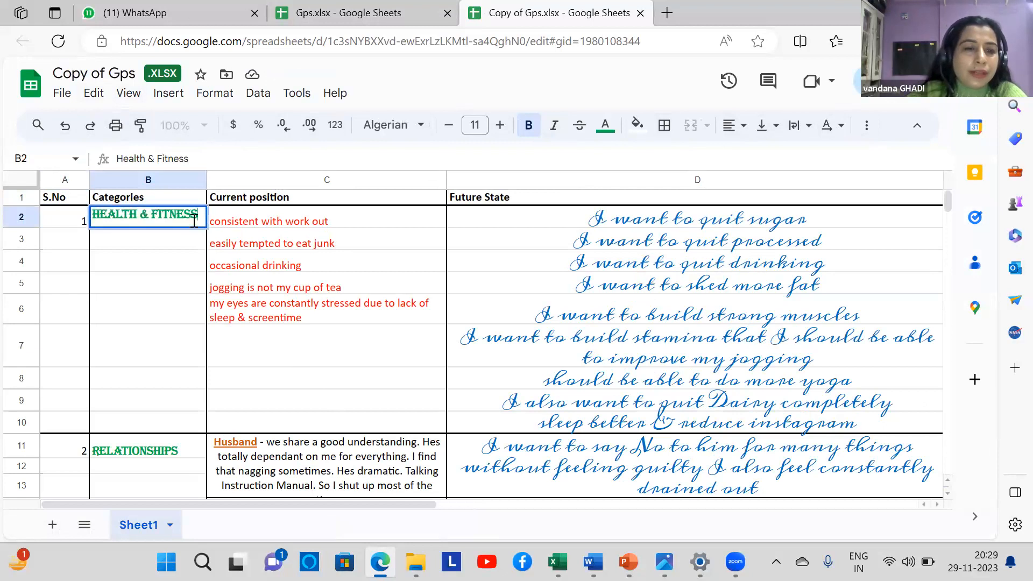
left_click_drag(200, 213, 91, 215)
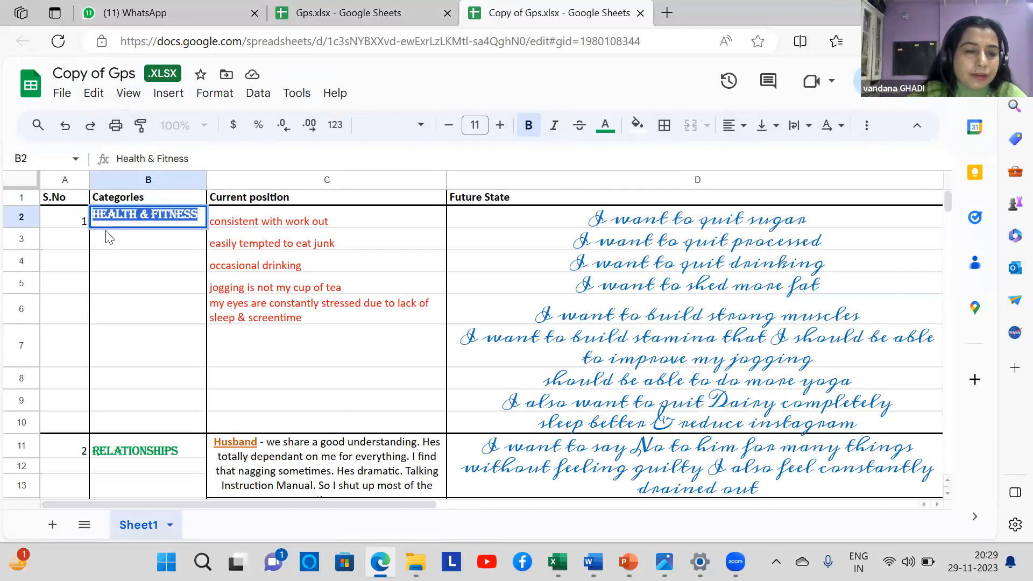
left_click(238, 226)
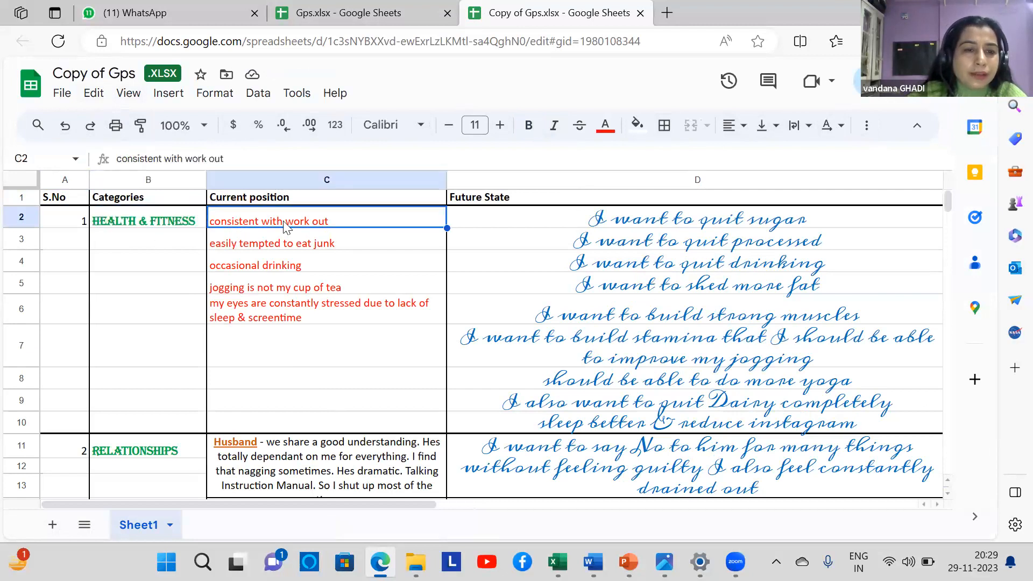
double_click(331, 223)
left_click_drag(336, 217, 199, 221)
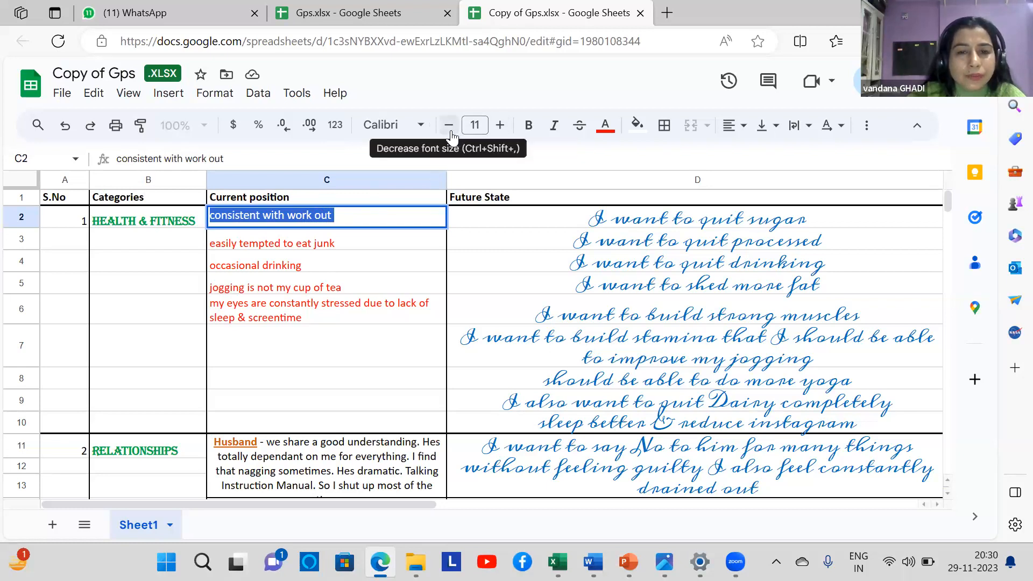
Set the selected C2 text to font size 12 and make it bold
left_click(500, 126)
left_click(500, 126)
left_click(500, 126)
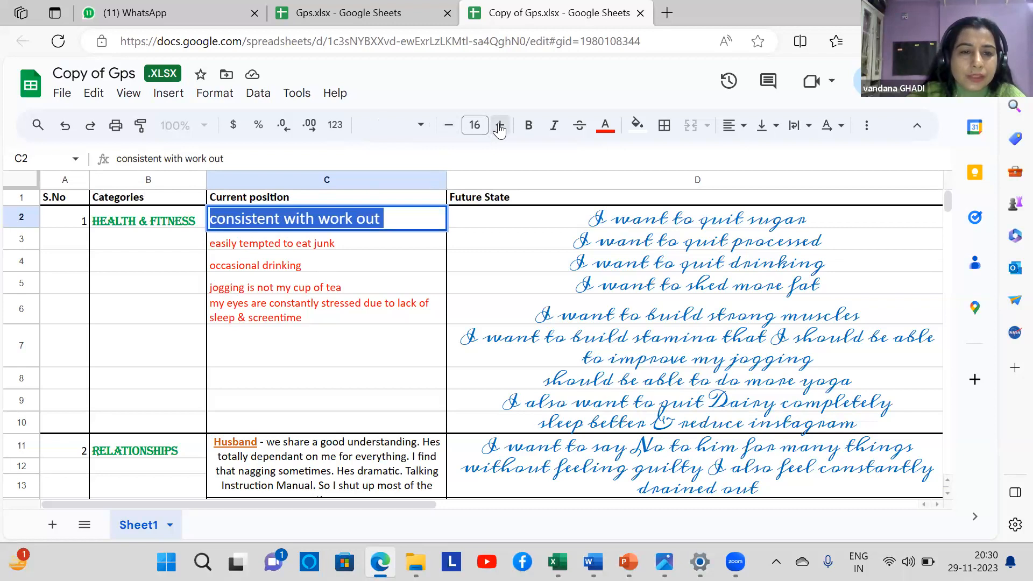
left_click(500, 126)
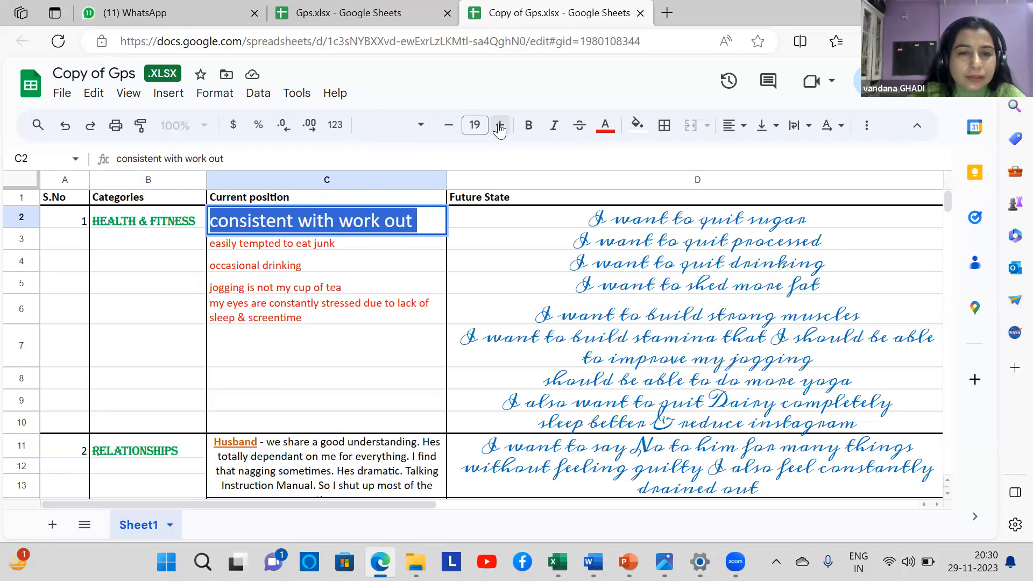
left_click(451, 128)
left_click(450, 128)
left_click(451, 128)
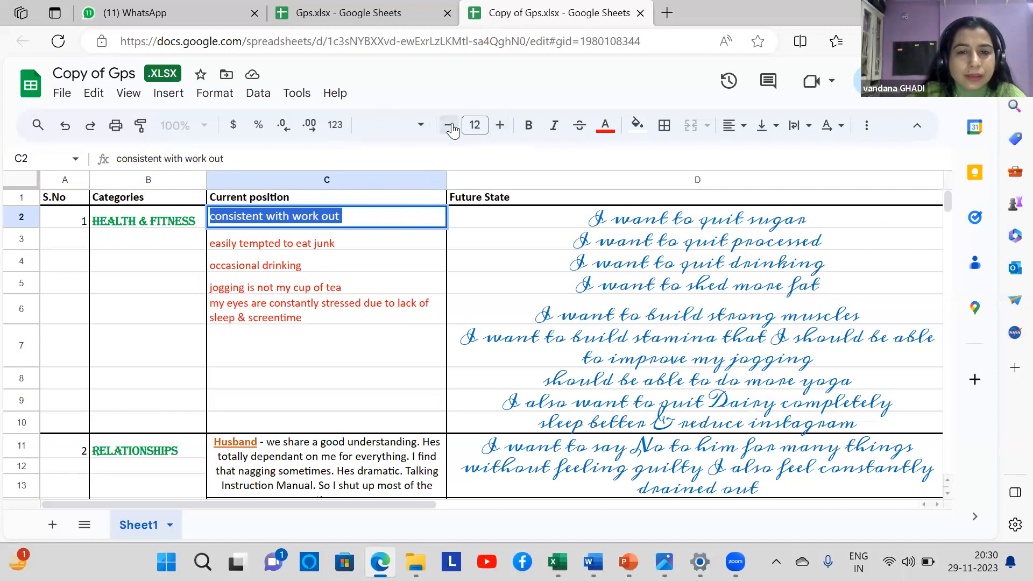
left_click(535, 132)
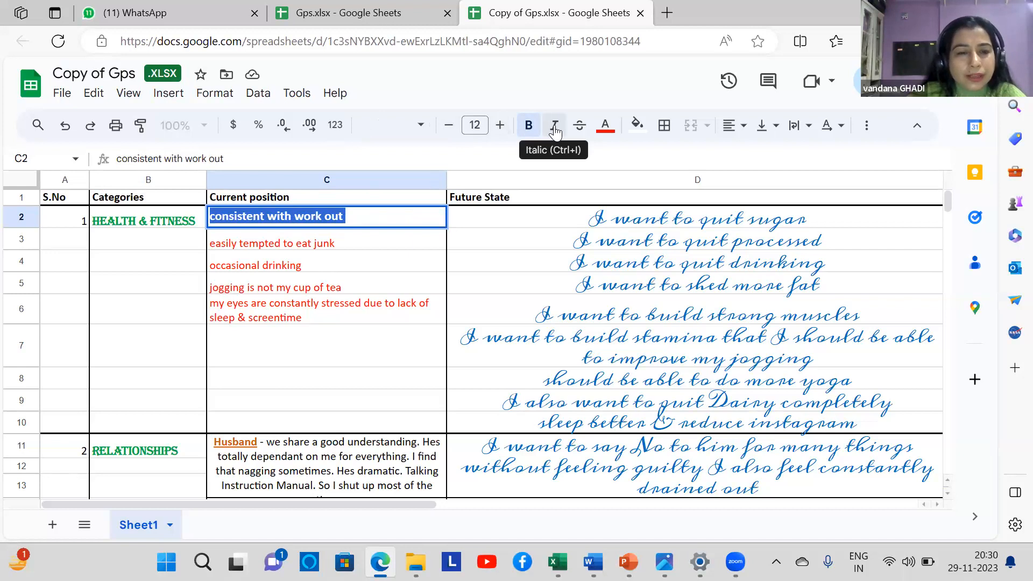
Apply italic and strikethrough to C2's text, then change its colour from blue to red
left_click(556, 132)
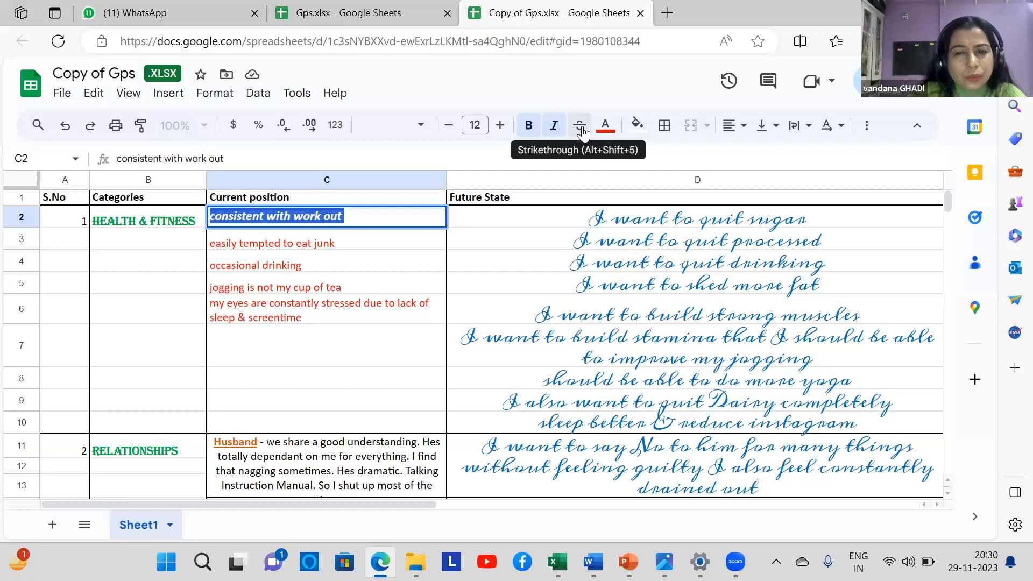
left_click(583, 132)
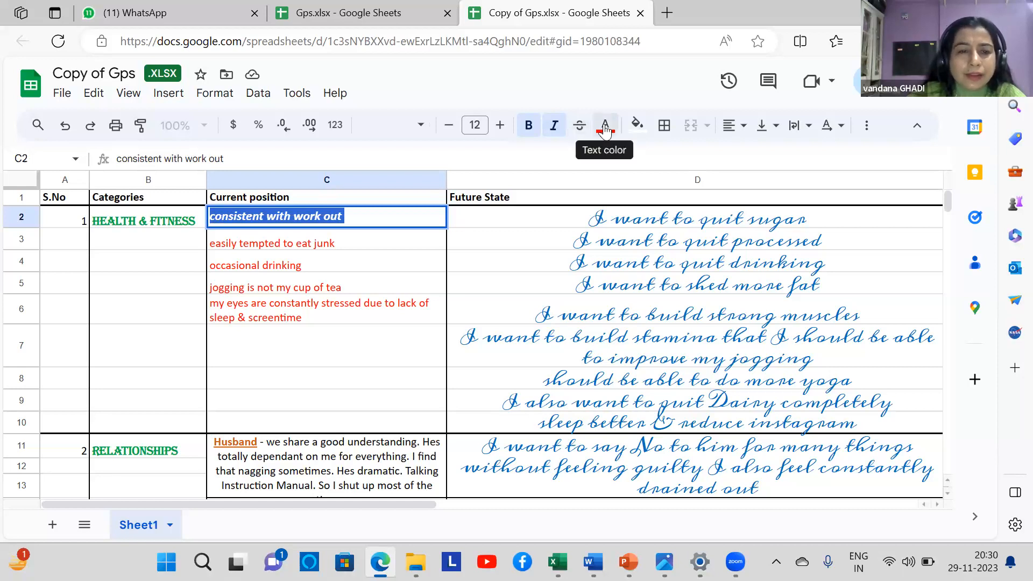
left_click(605, 129)
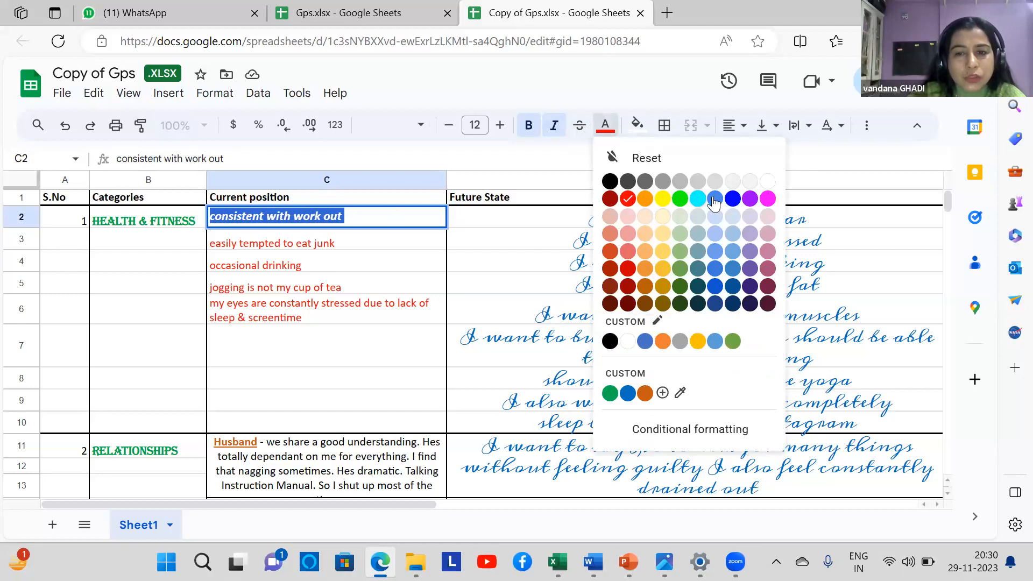
left_click(733, 199)
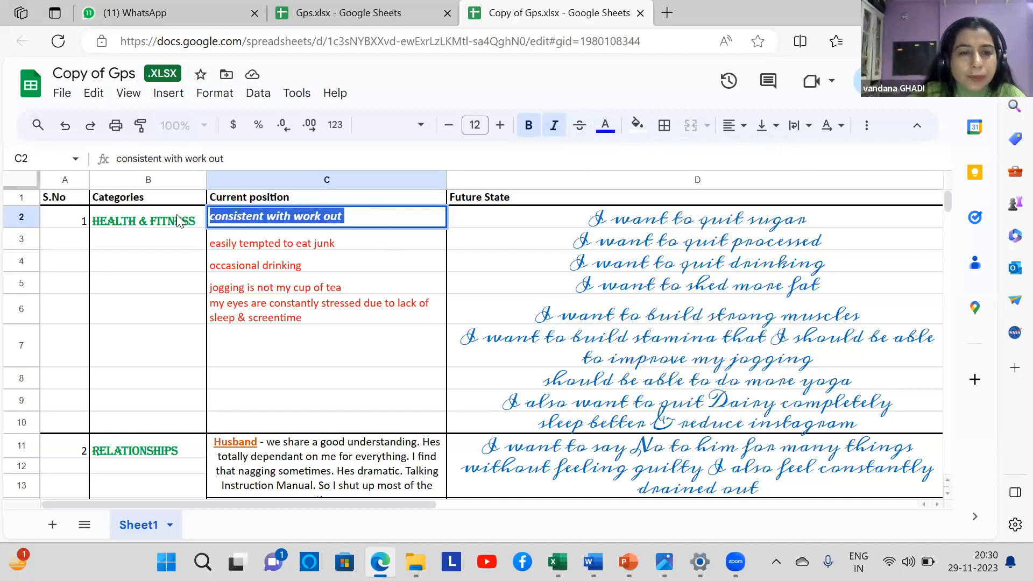
left_click(605, 127)
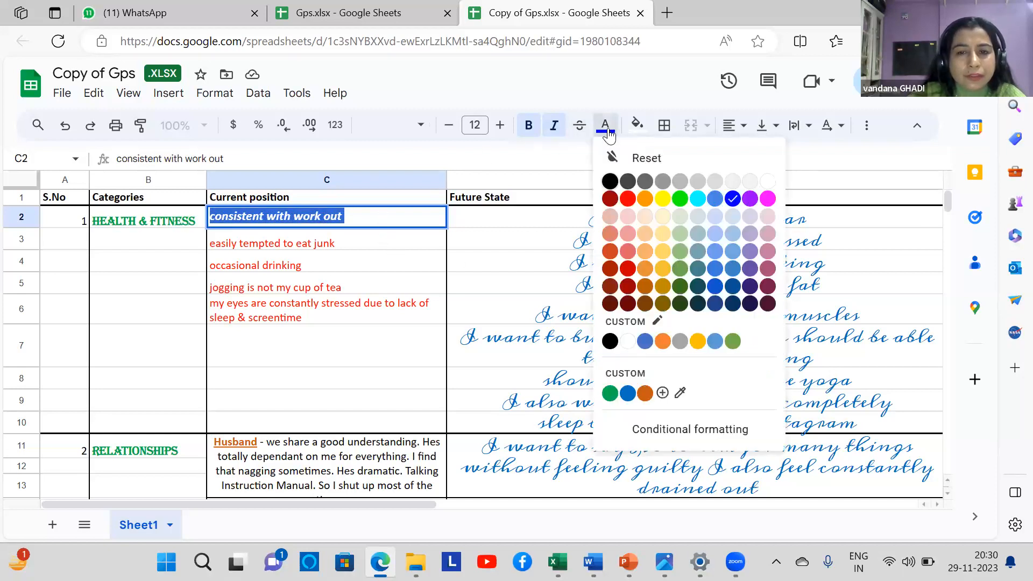
left_click(623, 198)
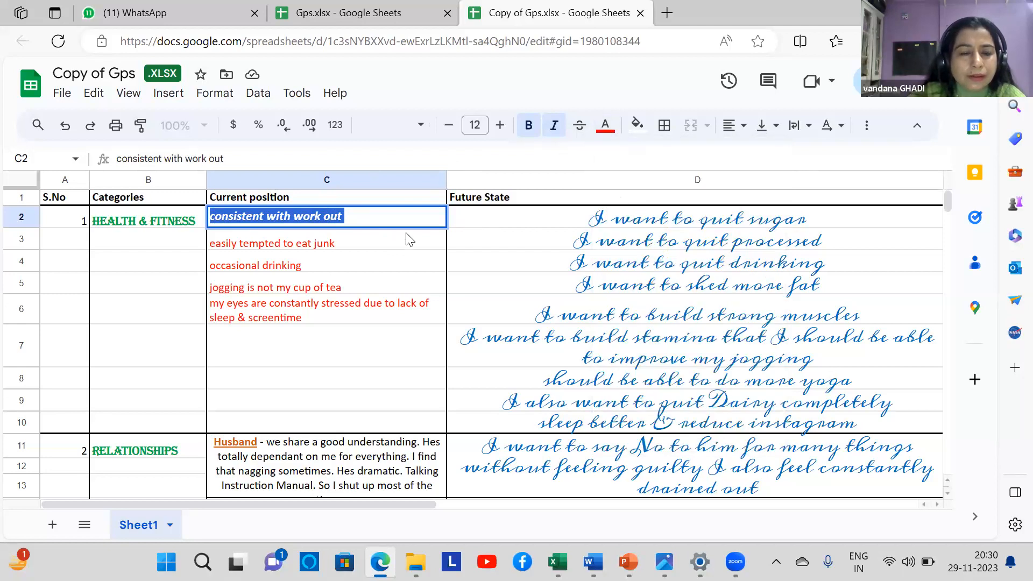
Remove bold and italic from C2, finish editing, and check the D2 entry's font
left_click(529, 125)
left_click(554, 127)
left_click(269, 242)
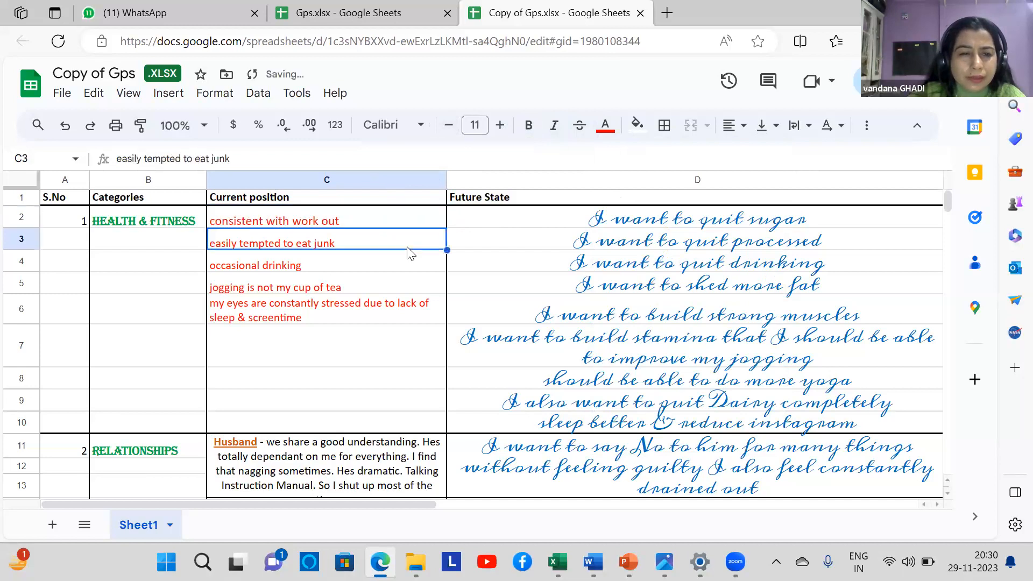
left_click(485, 217)
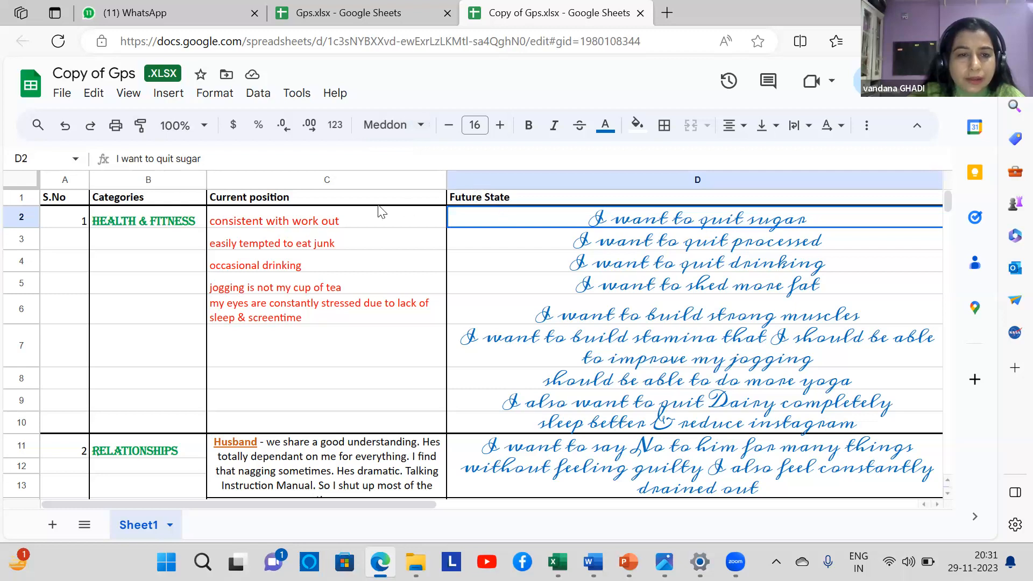
left_click(278, 223)
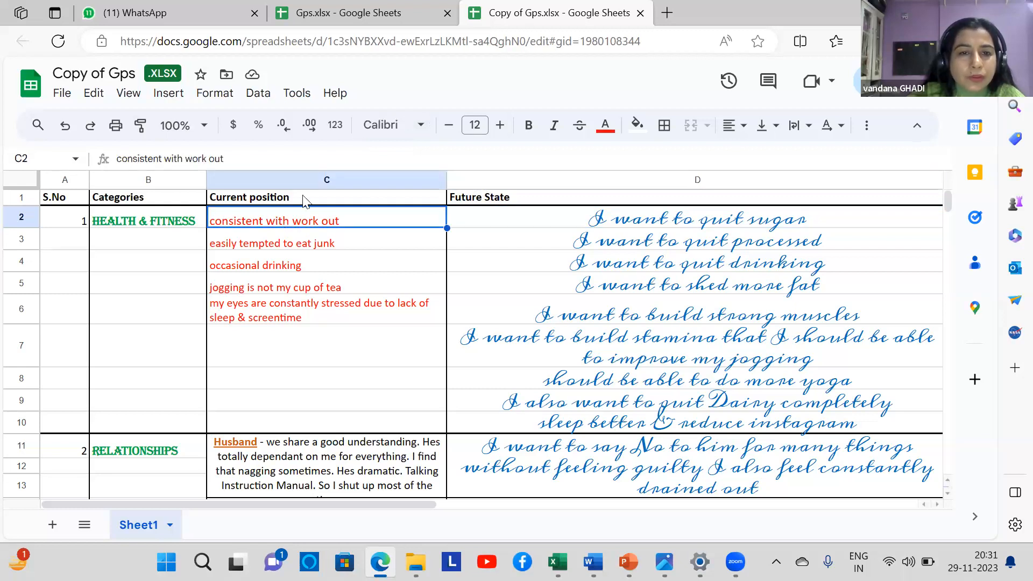
left_click(171, 223)
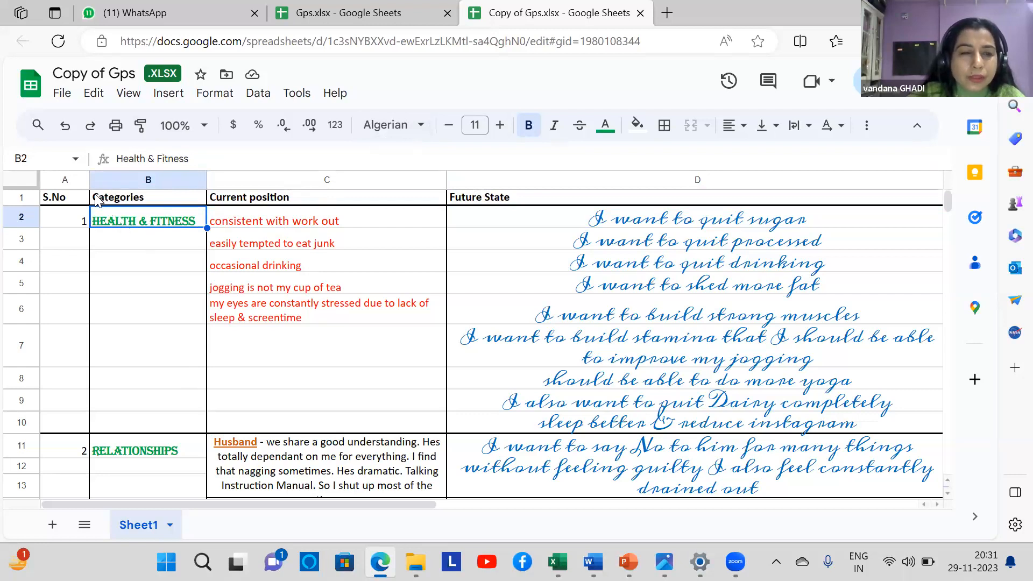
mouse_move(110, 202)
left_mouse_down()
mouse_move(173, 247)
mouse_move(679, 410)
mouse_move(832, 413)
mouse_move(847, 428)
left_mouse_up()
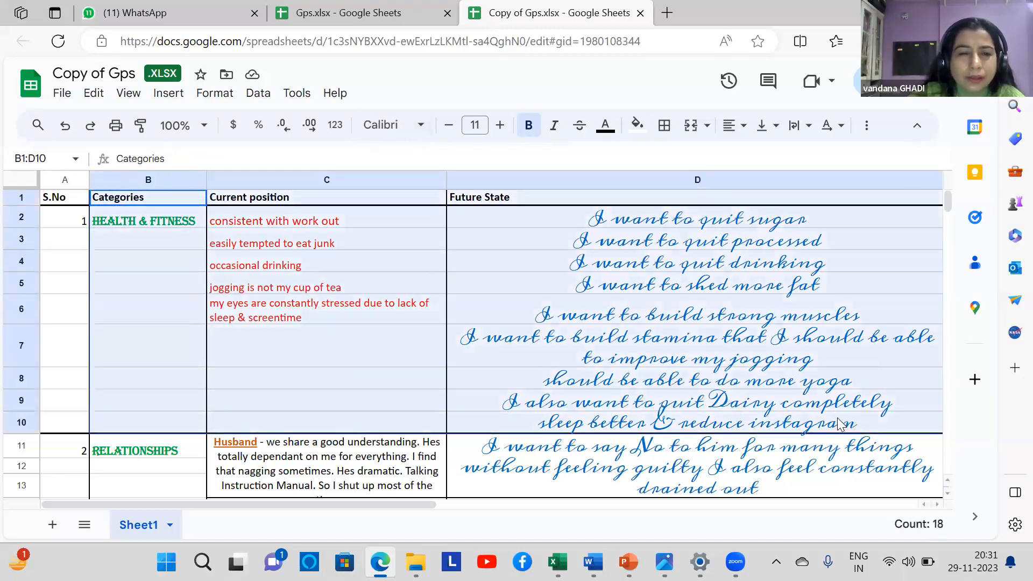
left_click(421, 129)
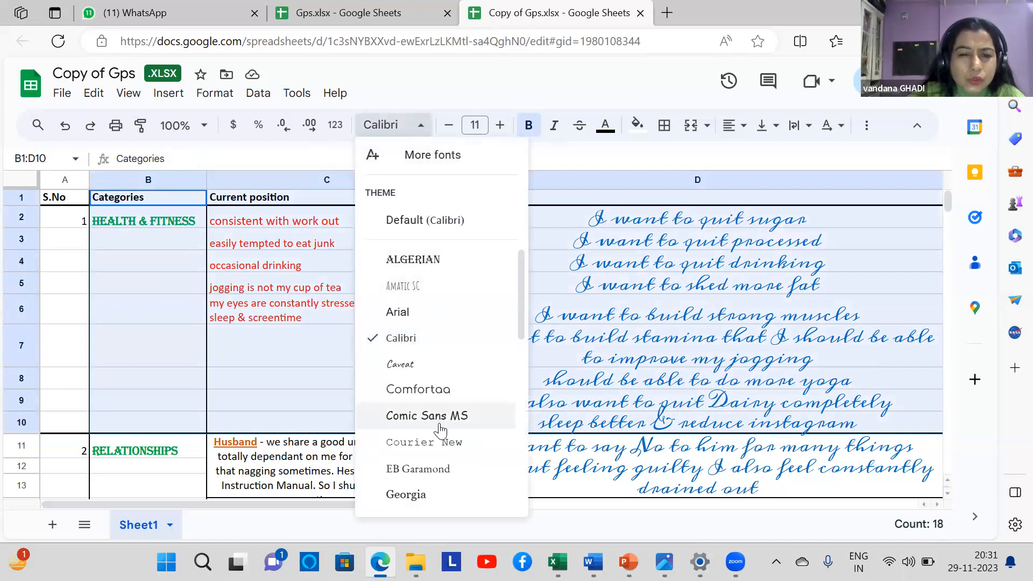
left_click(412, 260)
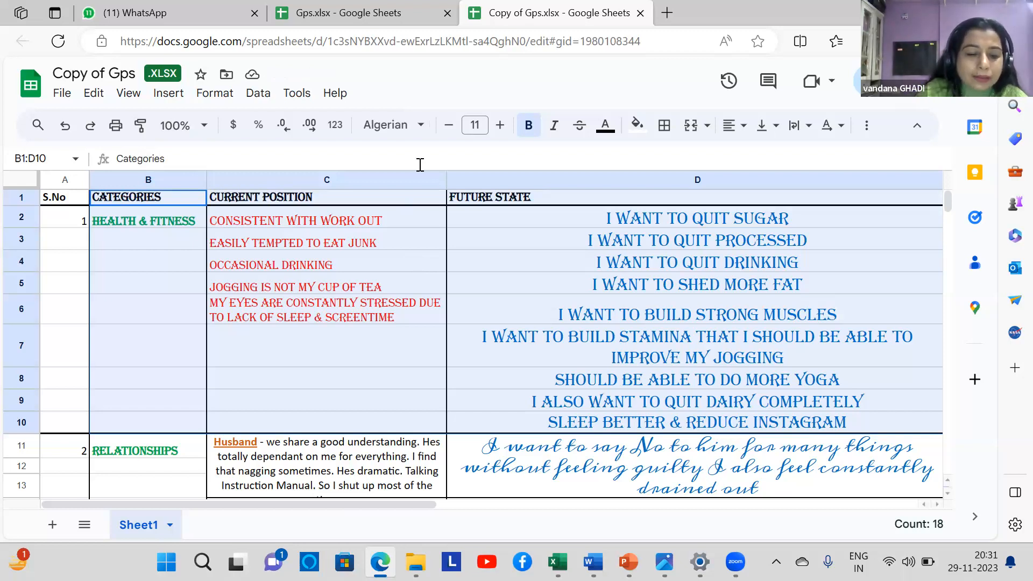
key("ctrl+z")
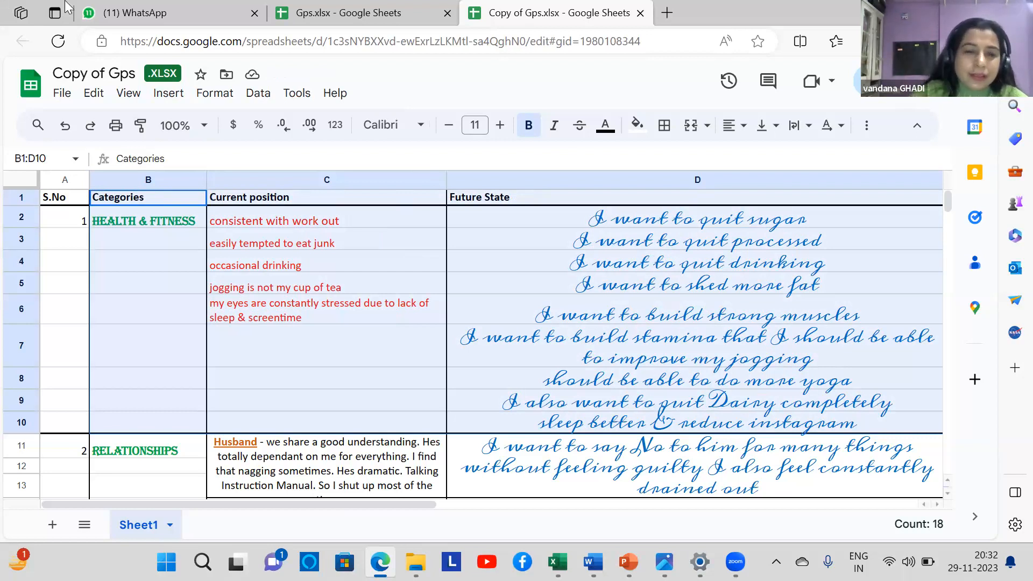
scroll(640, 310, "down", 3)
scroll(640, 309, "up", 3)
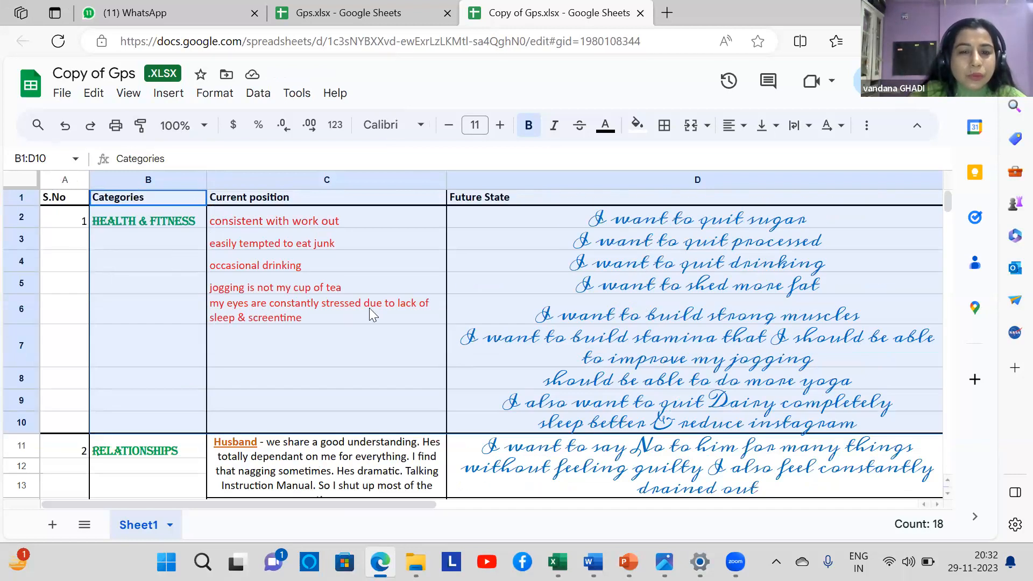
scroll(360, 289, "down", 3)
scroll(354, 332, "up", 3)
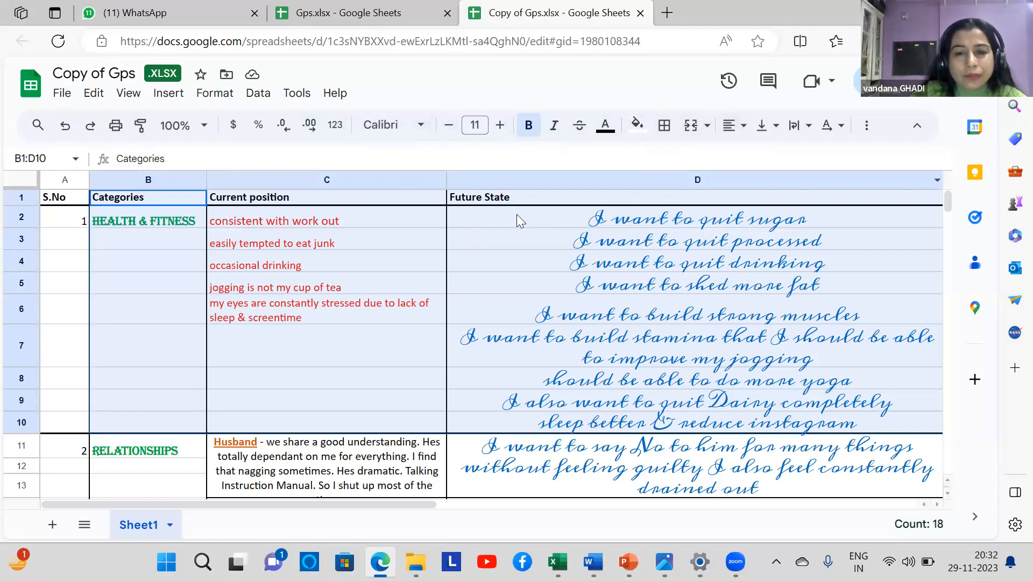
left_click_drag(504, 219, 610, 431)
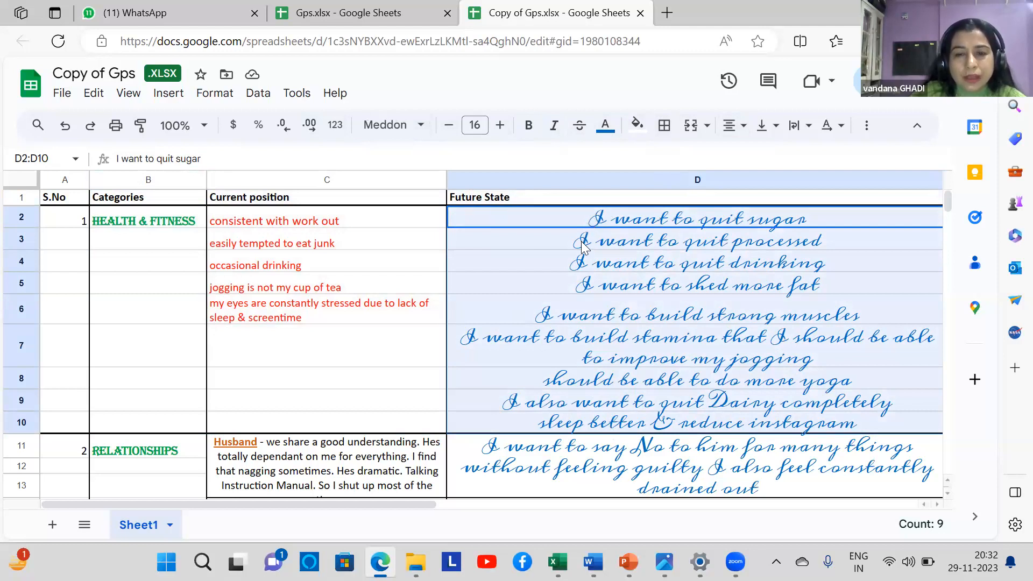
left_click(743, 129)
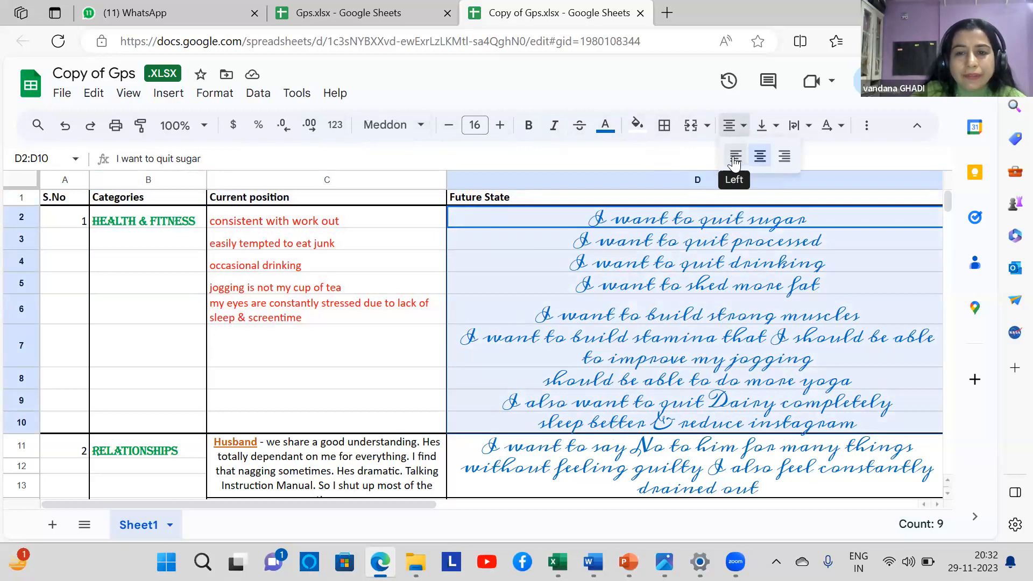
left_click(735, 156)
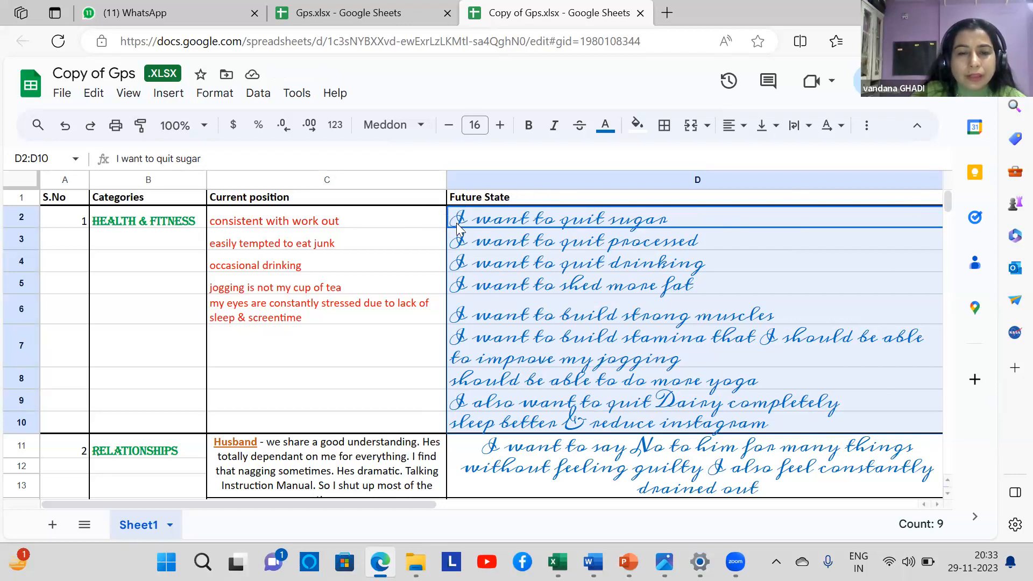
left_click(736, 125)
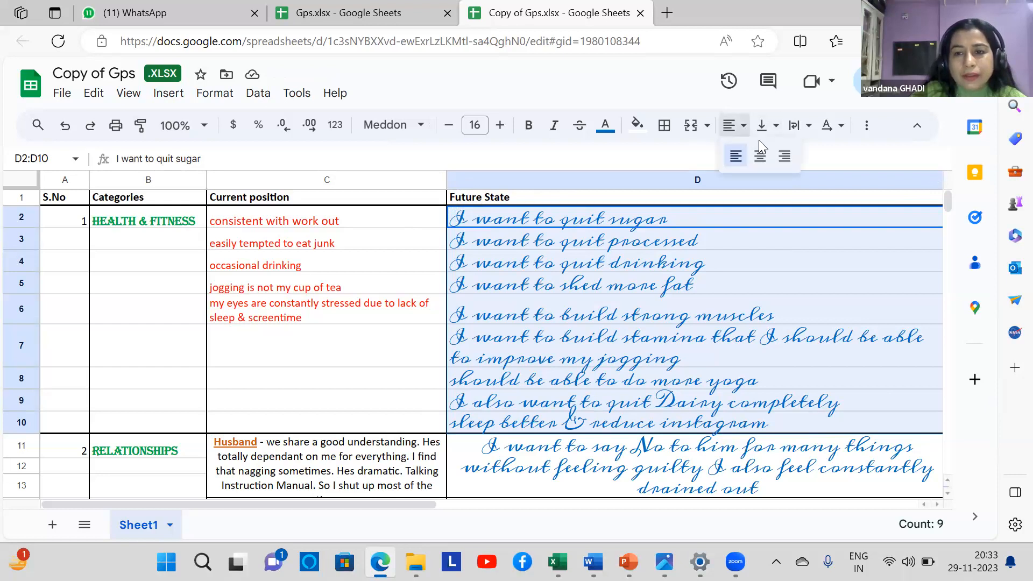
left_click(785, 156)
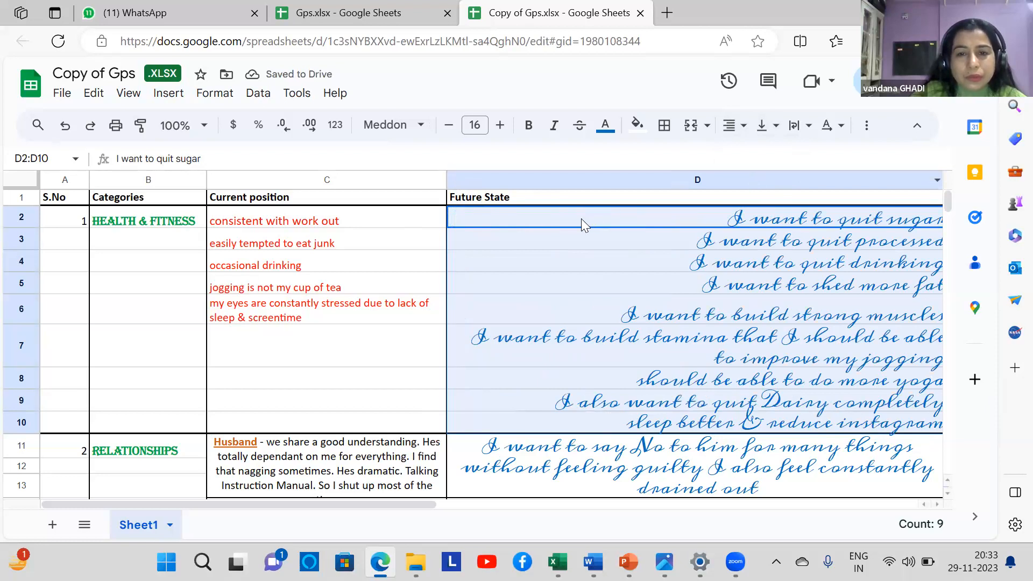
left_click(745, 129)
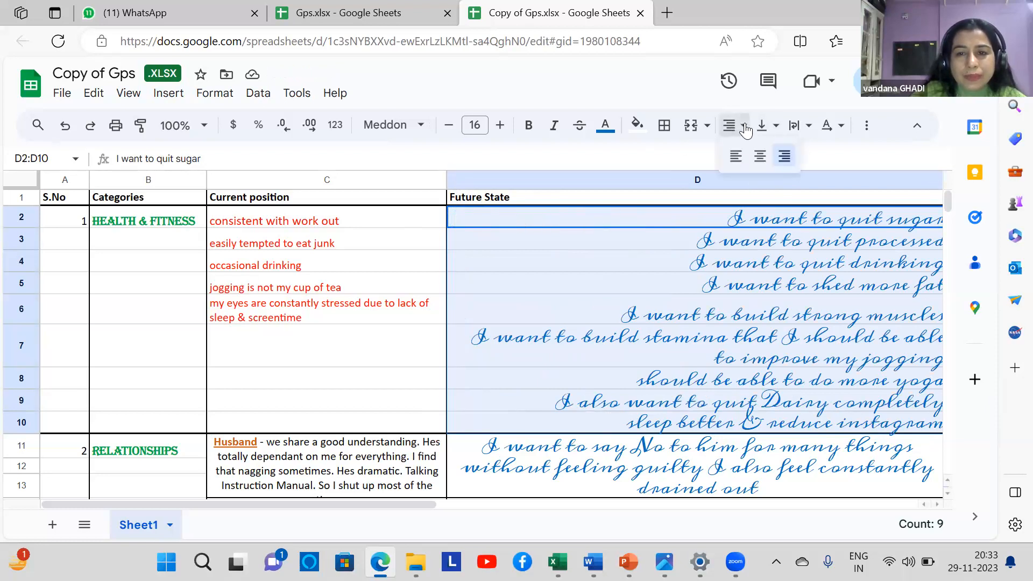
left_click(758, 160)
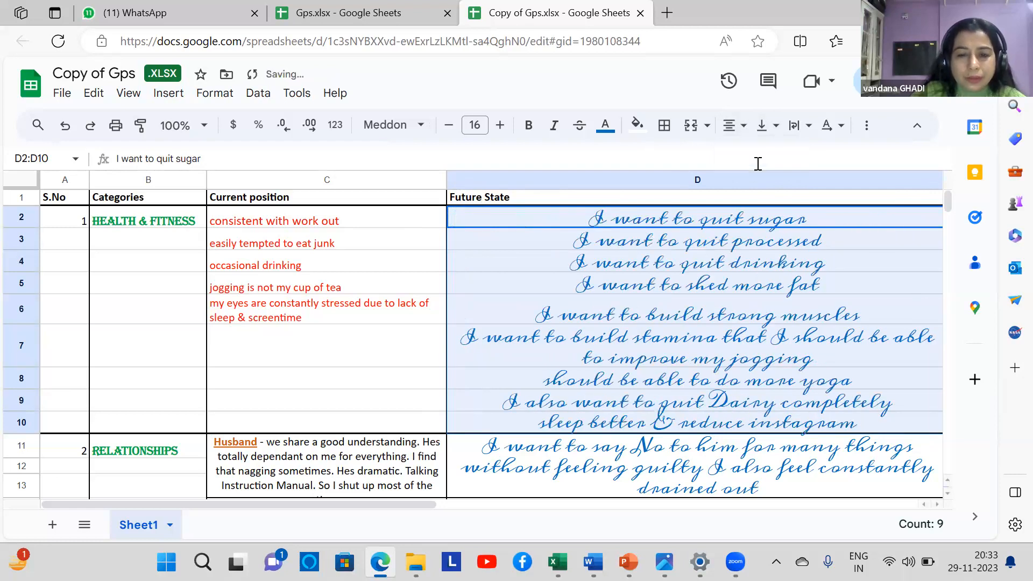
scroll(430, 349, "down", 1)
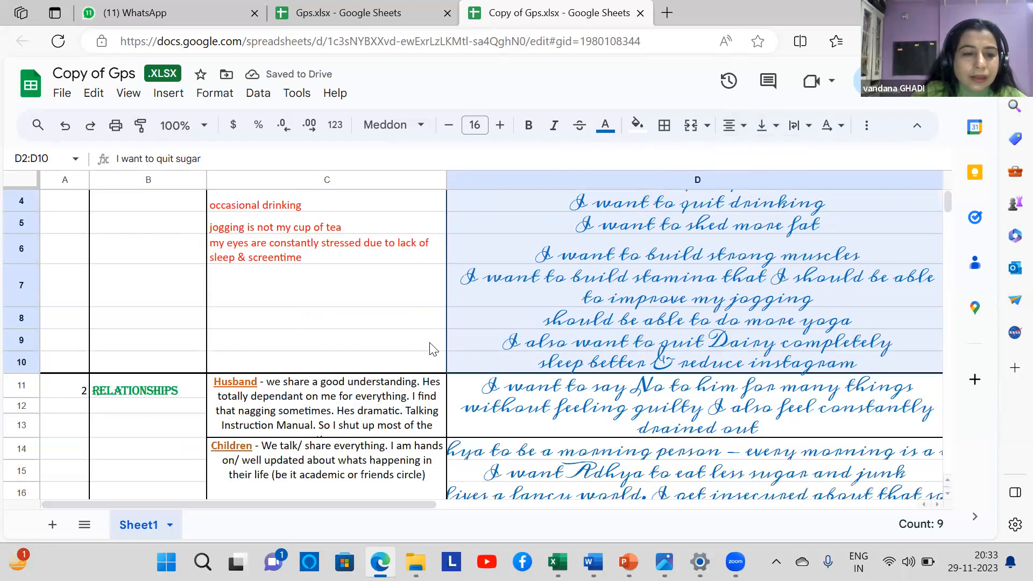
scroll(431, 348, "down", 10)
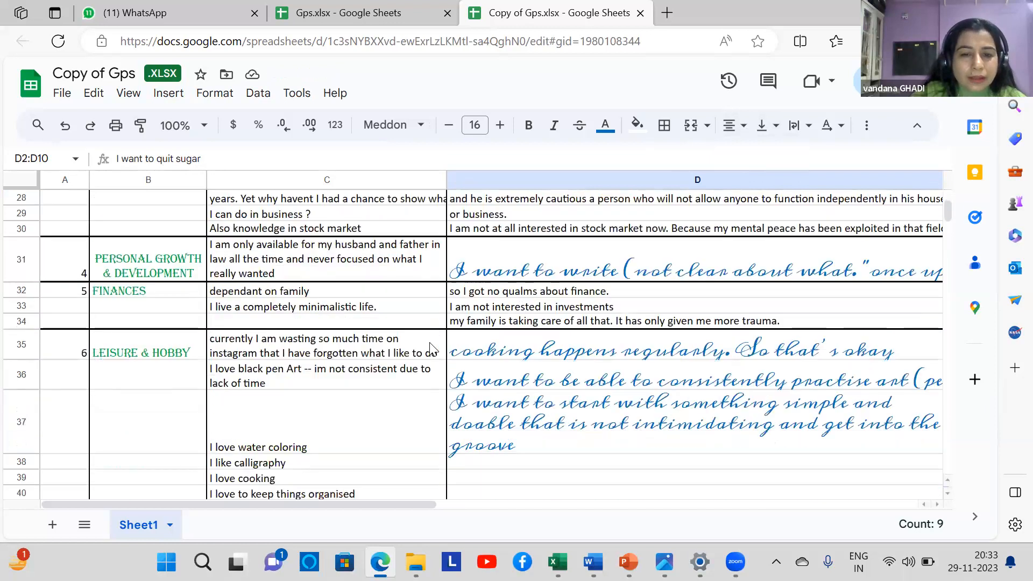
scroll(430, 348, "down", 2)
scroll(430, 349, "down", 8)
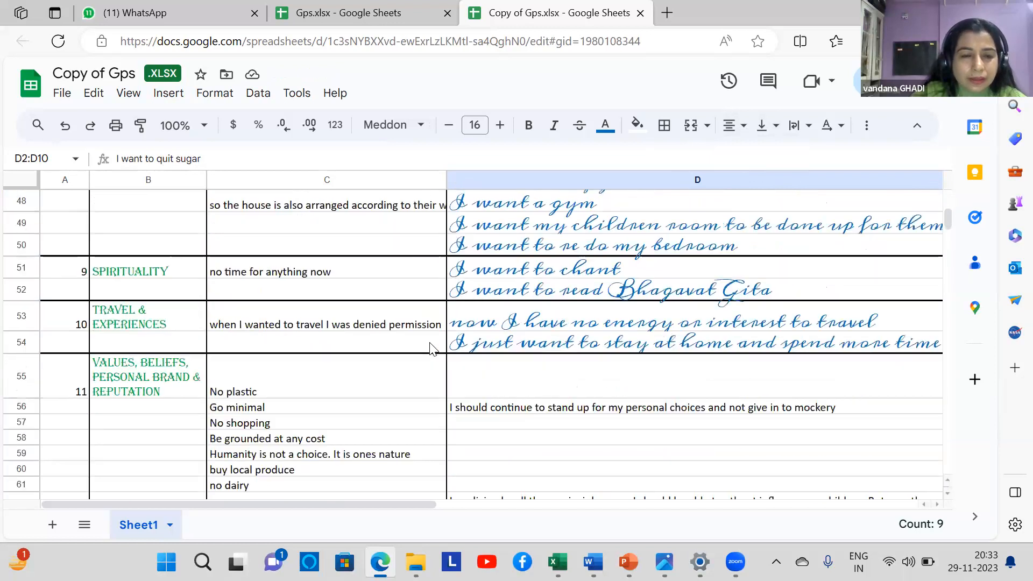
scroll(430, 349, "up", 15)
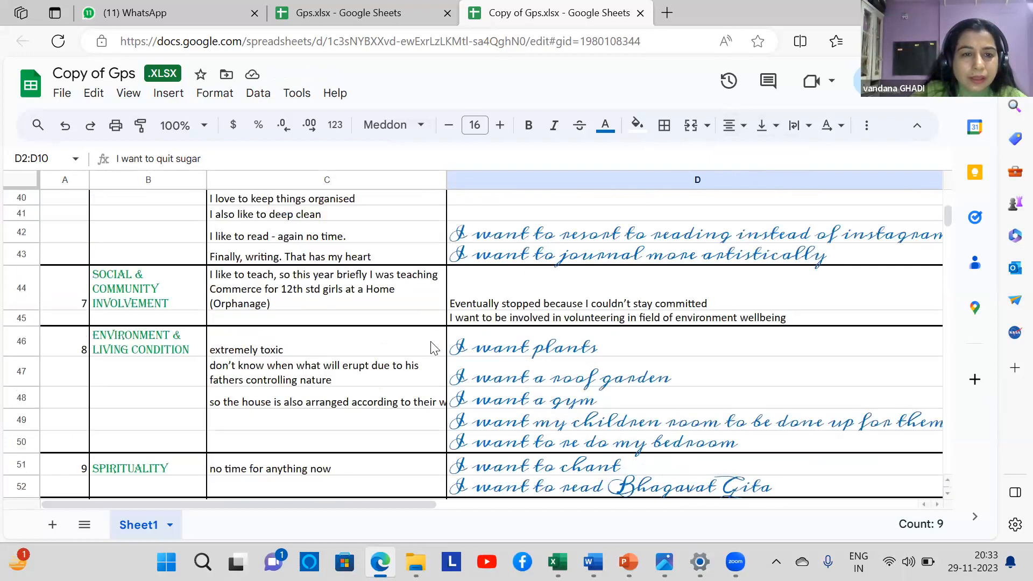
scroll(432, 347, "up", 5)
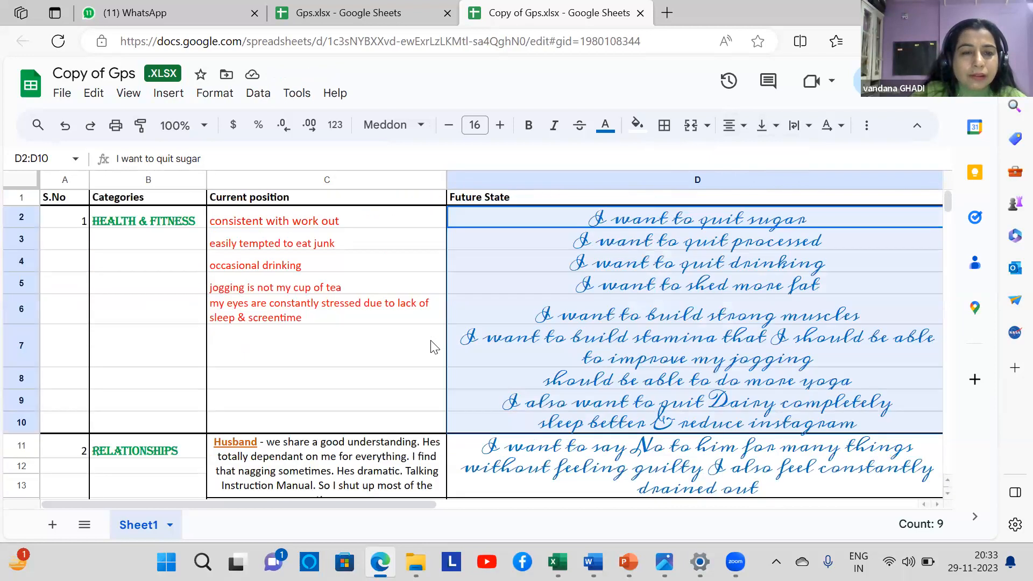
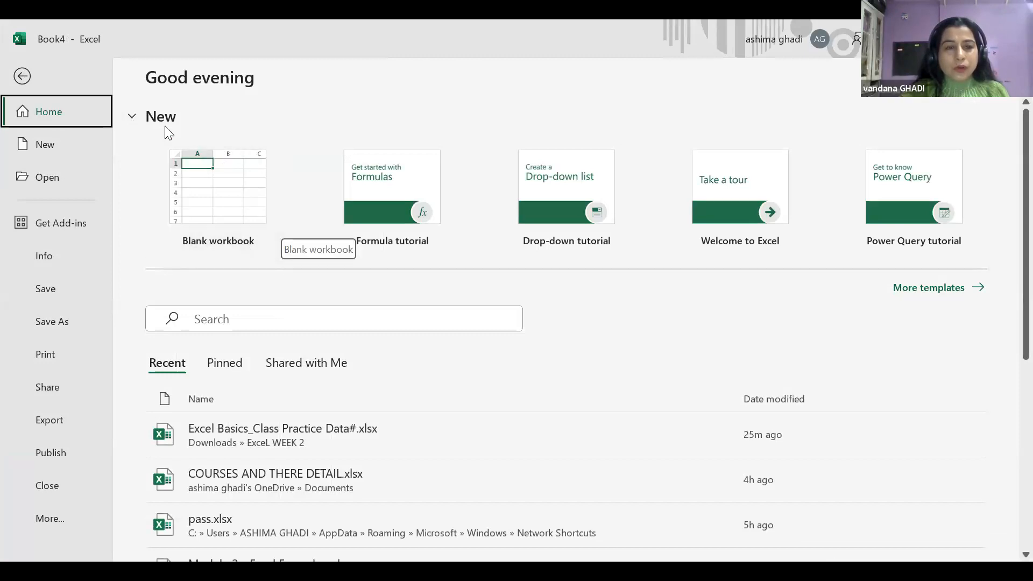
Open a new blank workbook, Book4, and leave cell F3 empty
left_click(218, 192)
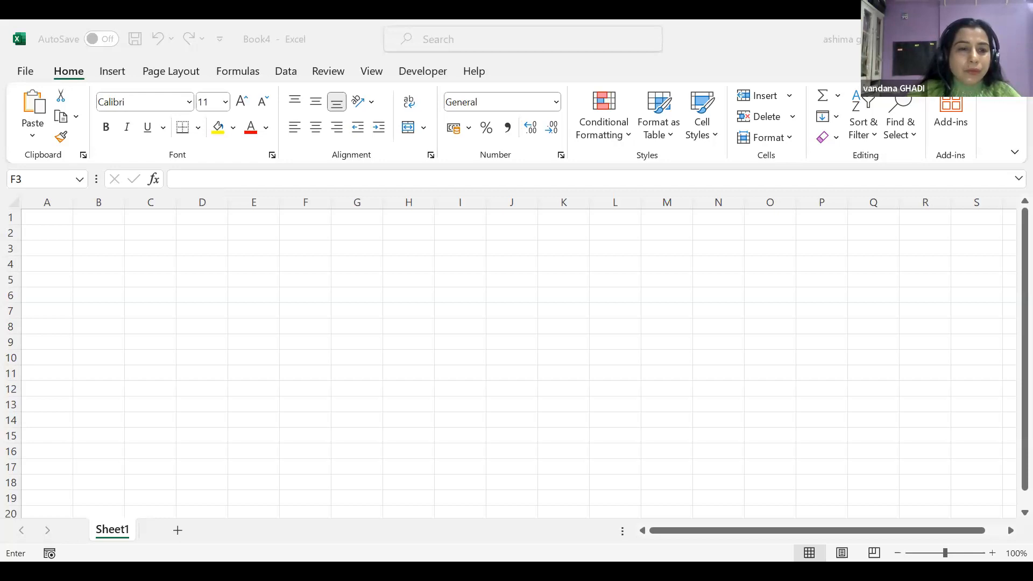
key("Escape")
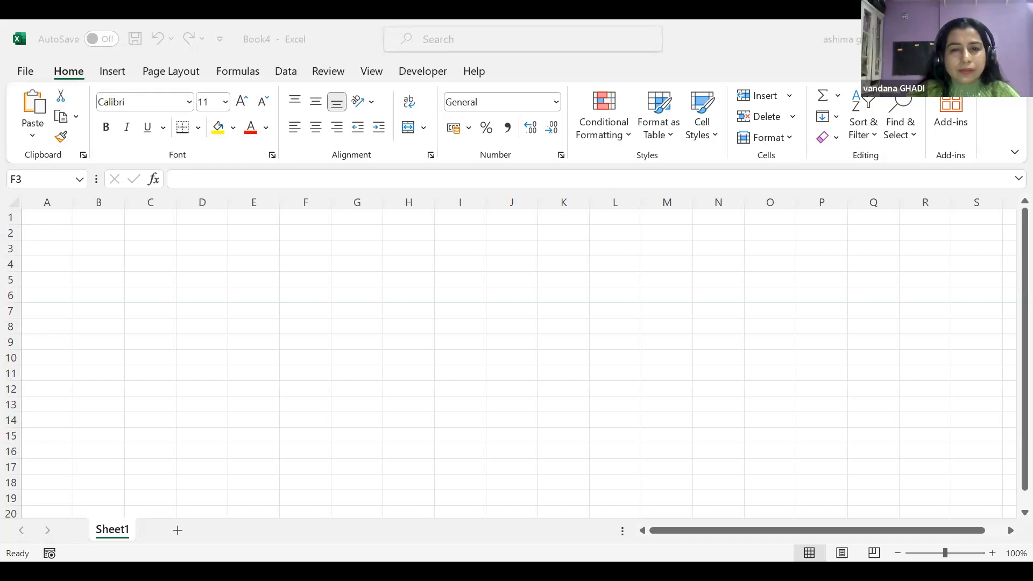
key("alt+Tab")
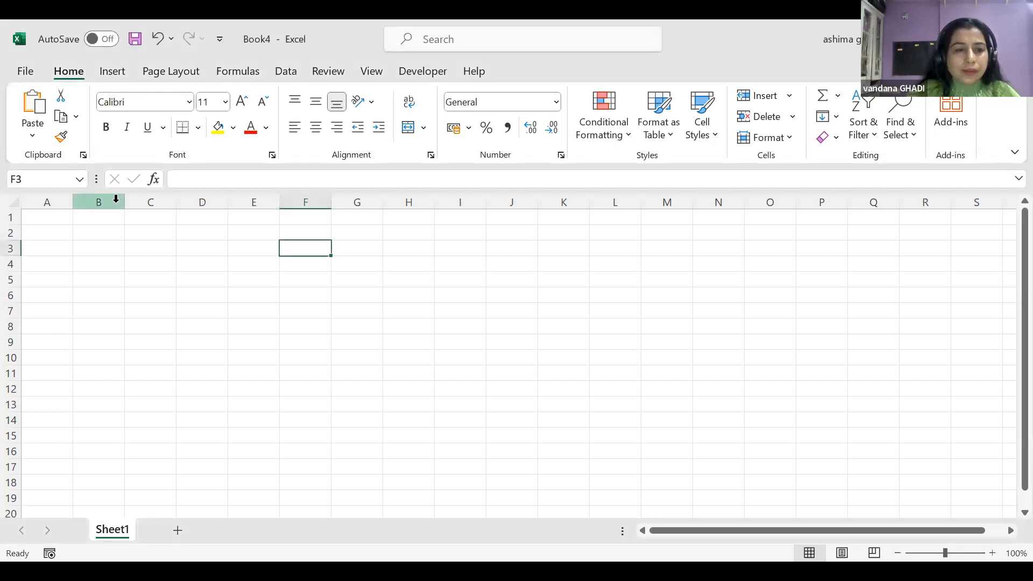
Enter the sentence stating the presenter's name in B2 and AutoFit column B to it
left_click_drag(164, 201, 139, 201)
left_click(106, 232)
type("MY NAME IS")
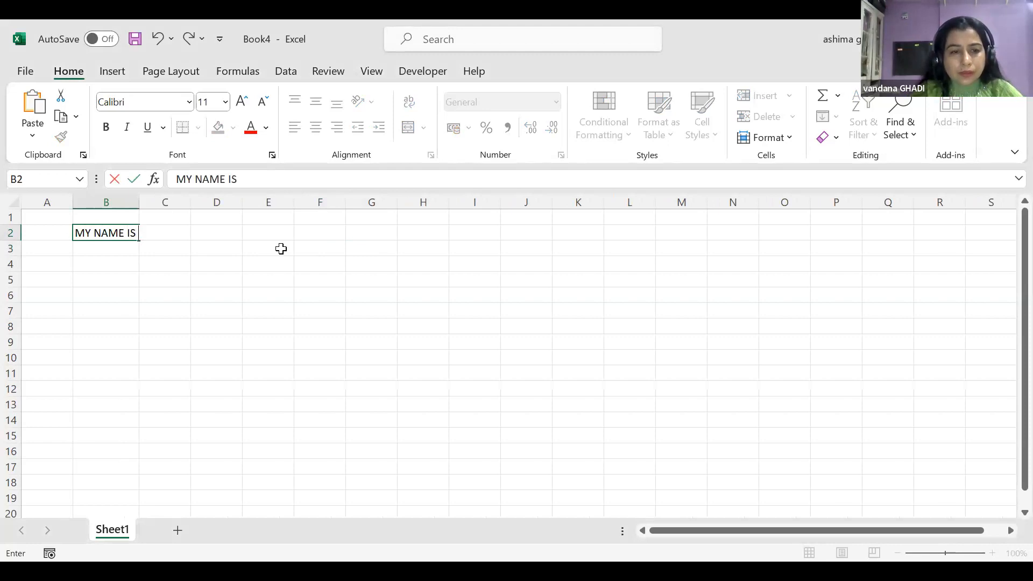
type(" VANDANA")
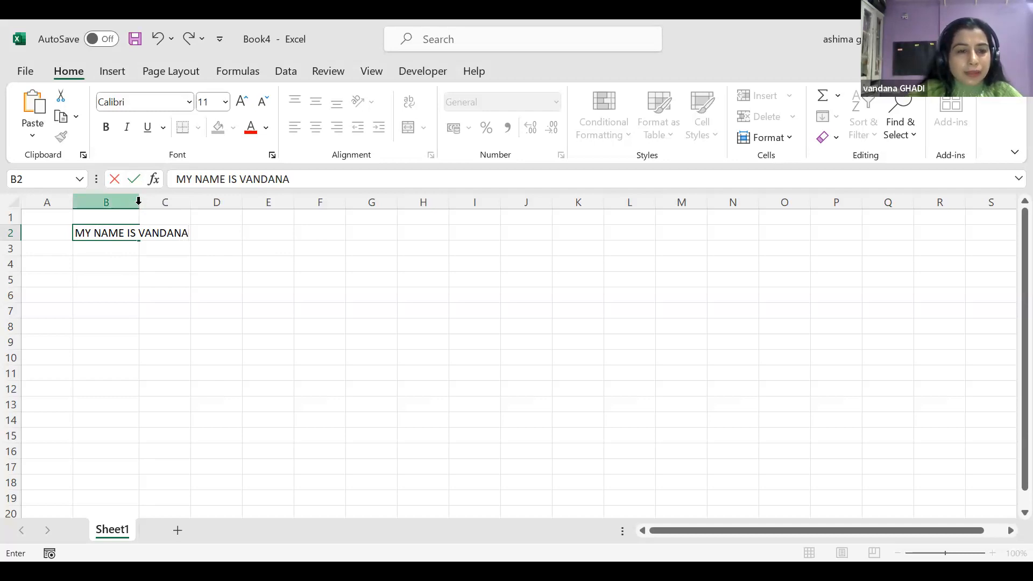
double_click(138, 199)
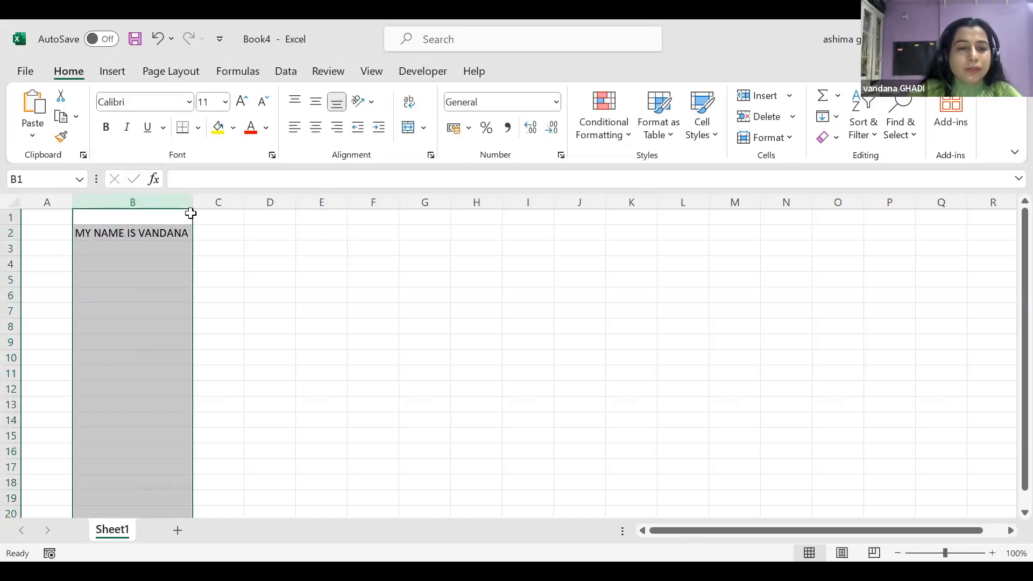
left_click(267, 233)
Make the B2 sentence bold, italic and underlined
left_click(128, 233)
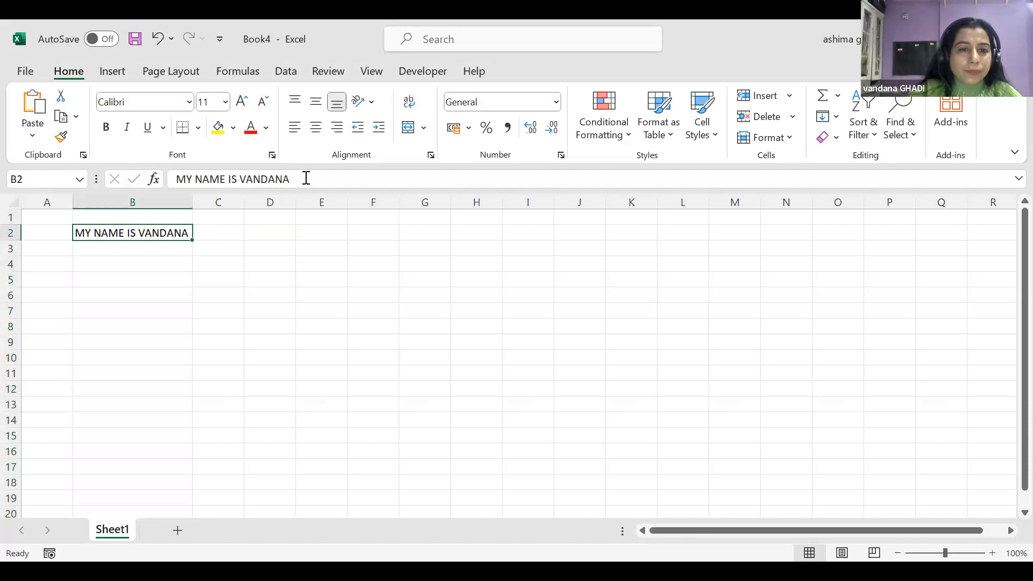
left_click_drag(303, 179, 155, 177)
key("Return")
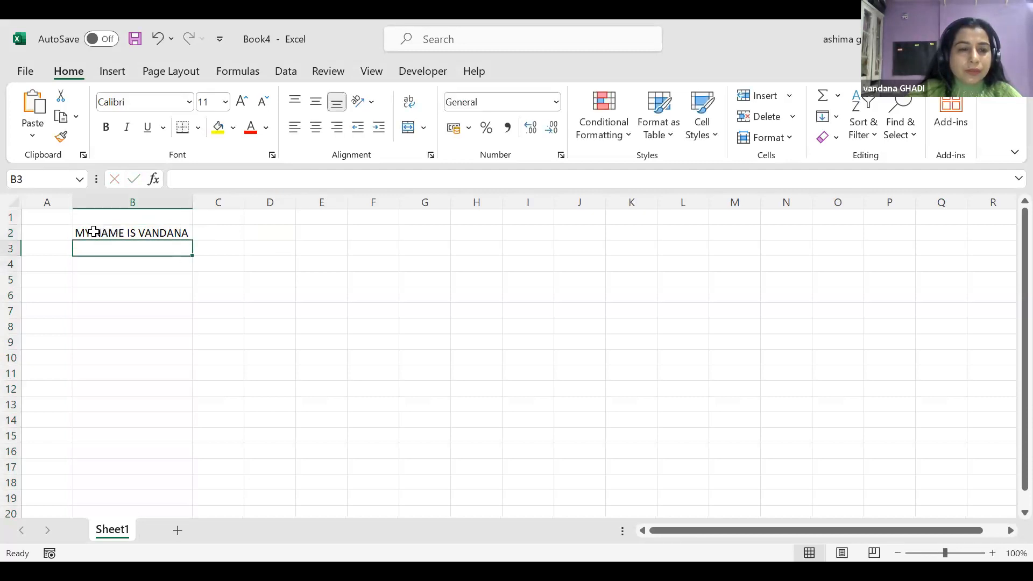
left_click(90, 231)
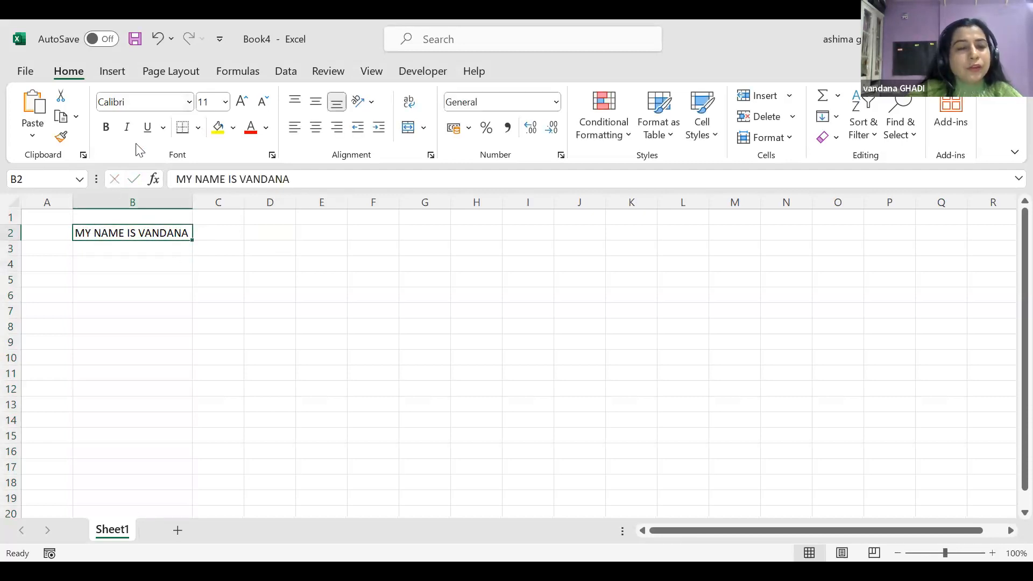
left_click(107, 129)
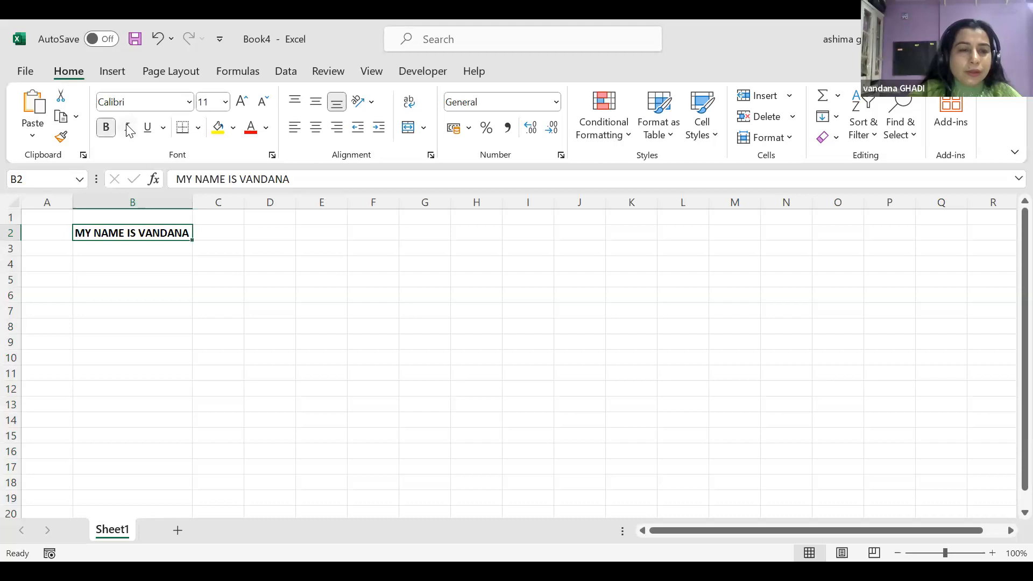
left_click(129, 131)
left_click(147, 131)
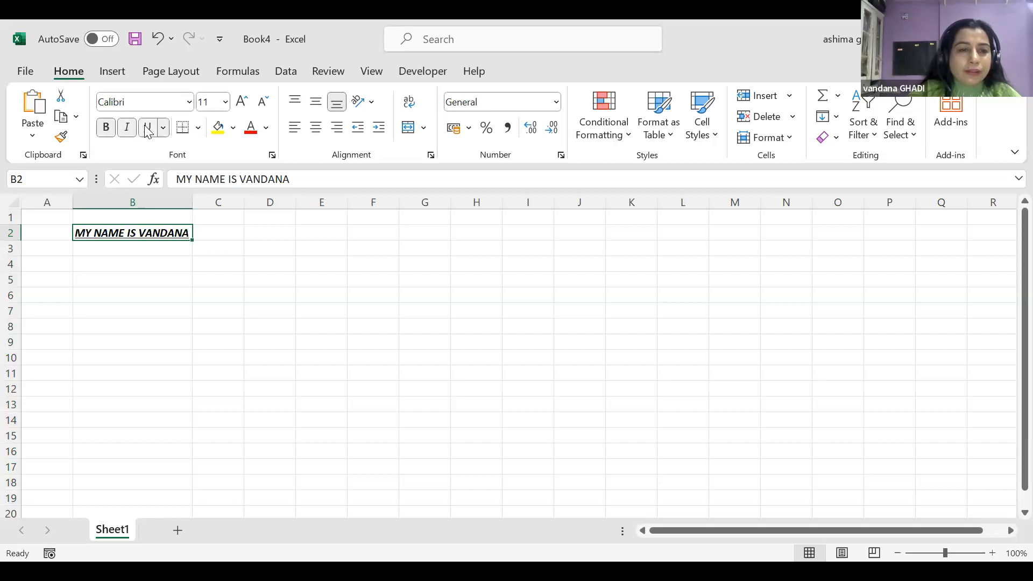
Give B2 a thick outside border, yellow fill and blue font colour
left_click(198, 129)
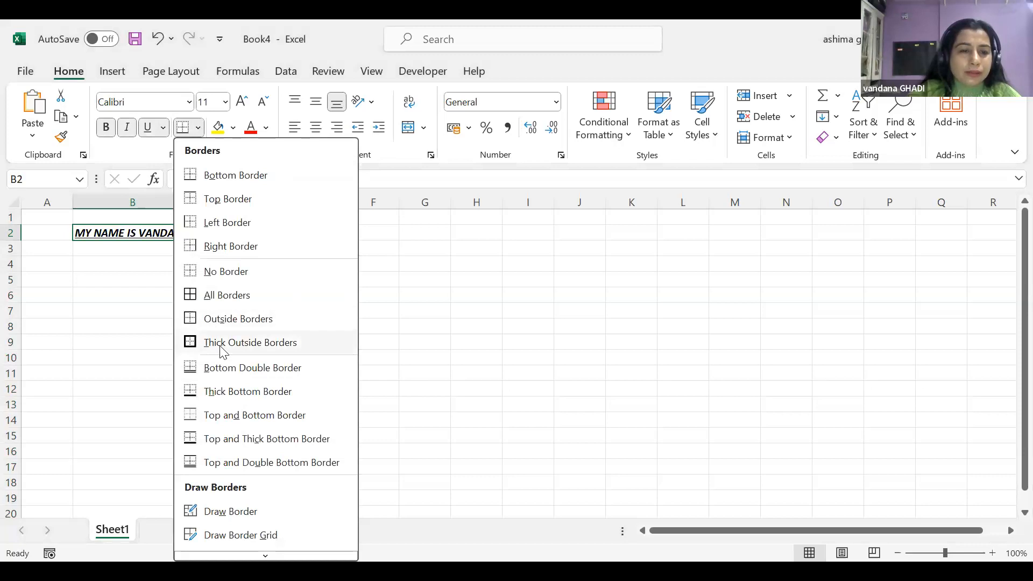
left_click(222, 348)
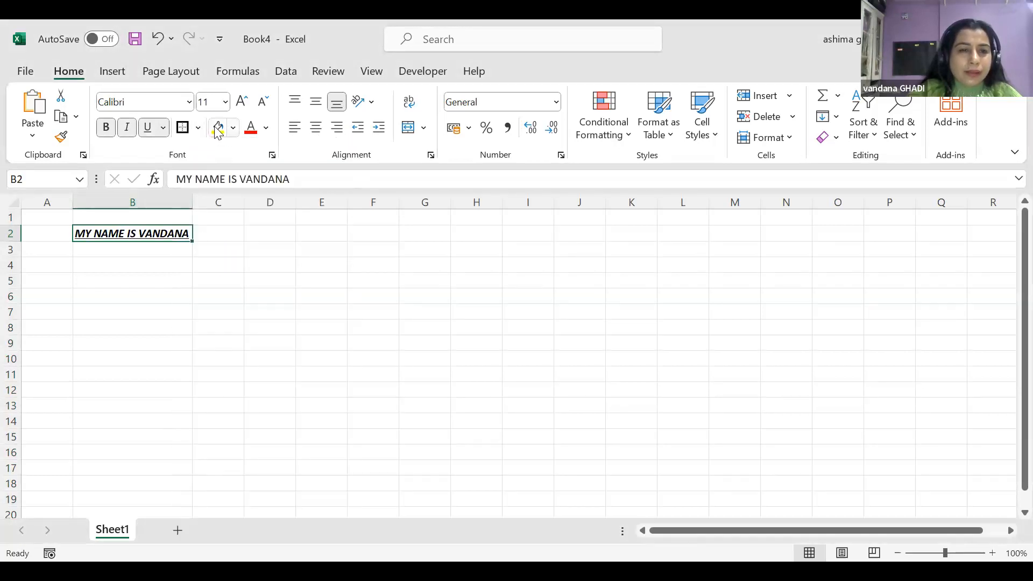
left_click(217, 129)
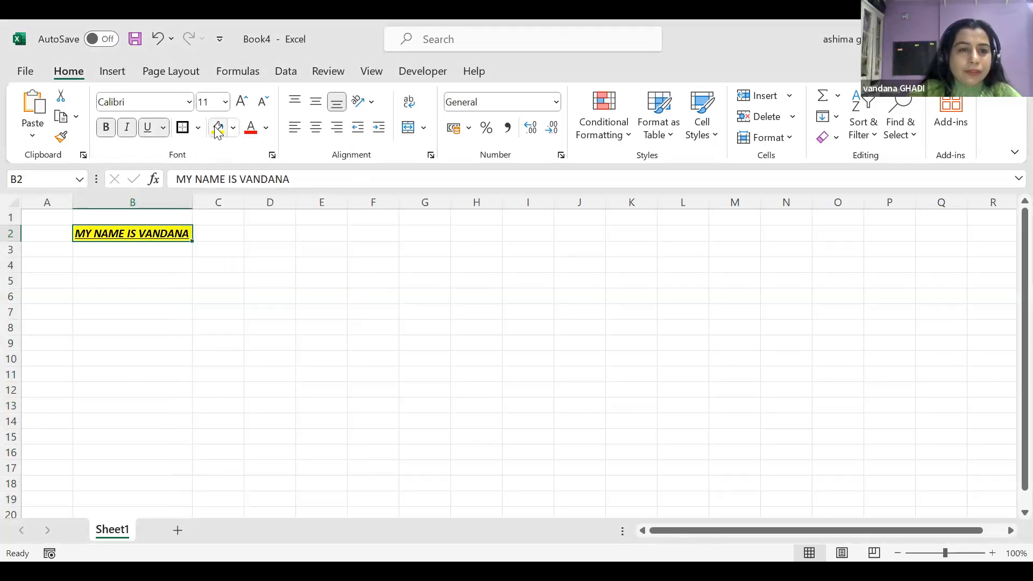
left_click(266, 129)
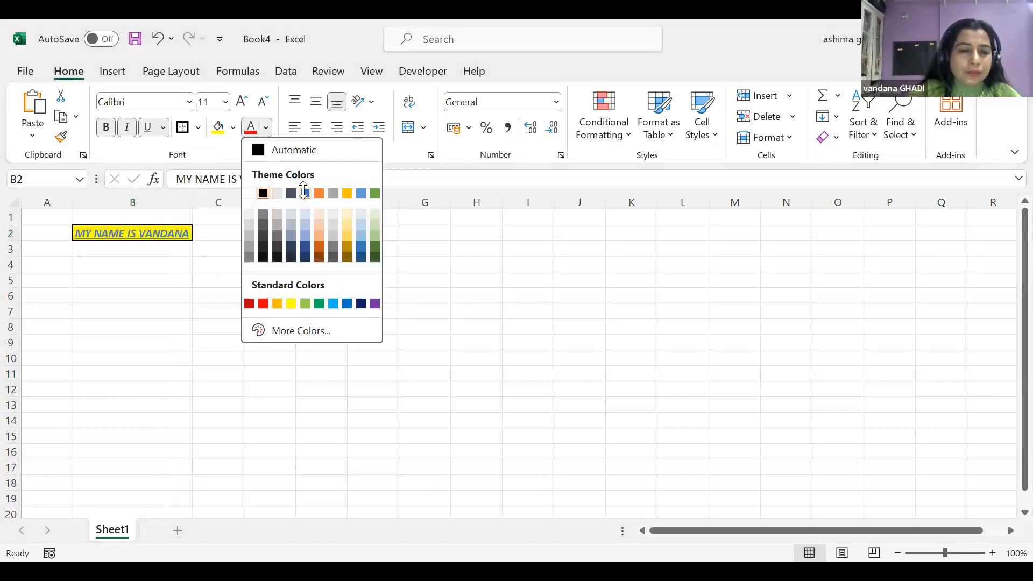
left_click(299, 271)
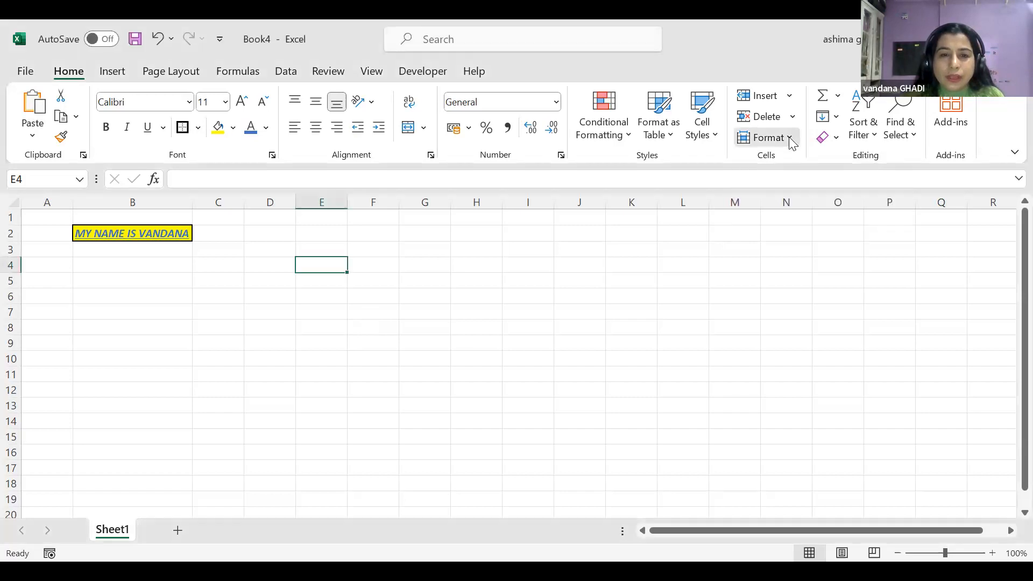
Set row 4's height to 20 through Format > Row Height
left_click(789, 136)
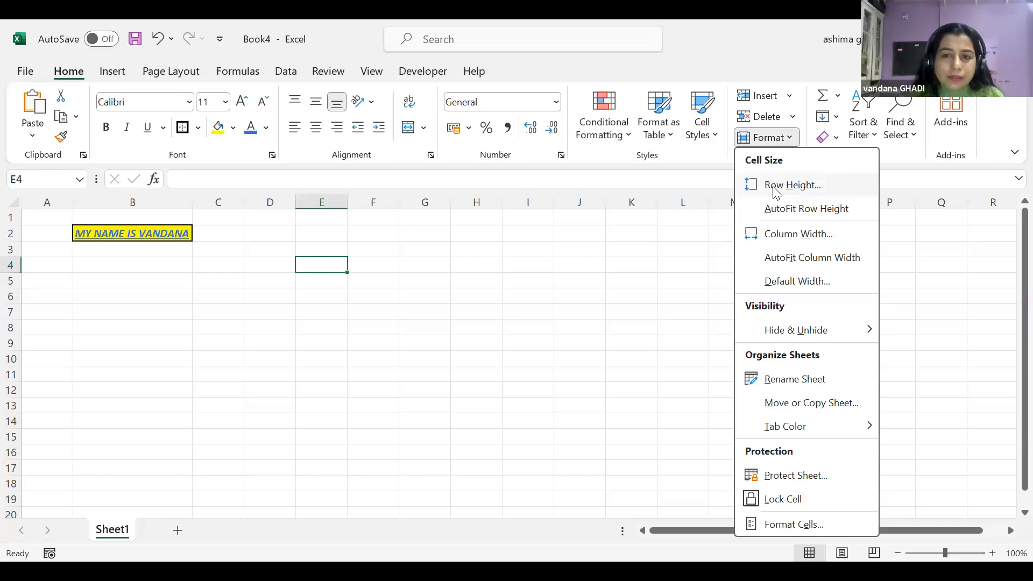
left_click(775, 186)
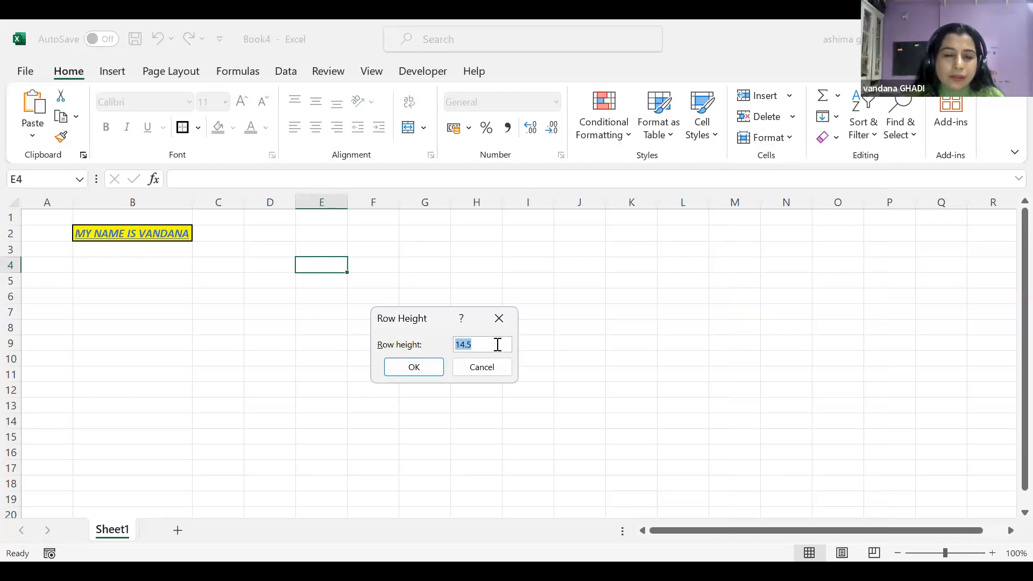
left_click_drag(498, 344, 452, 346)
type("20")
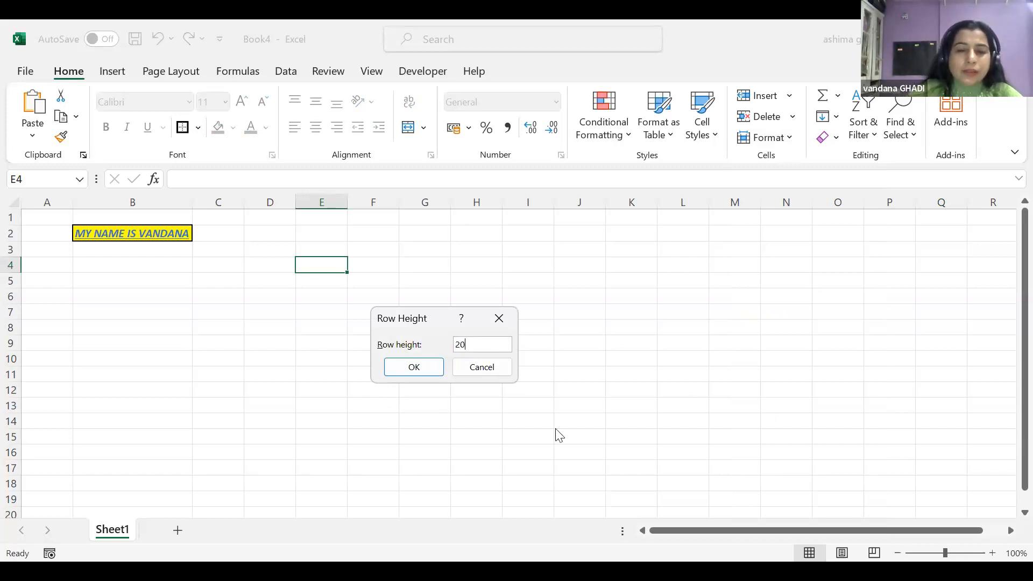
left_click(421, 368)
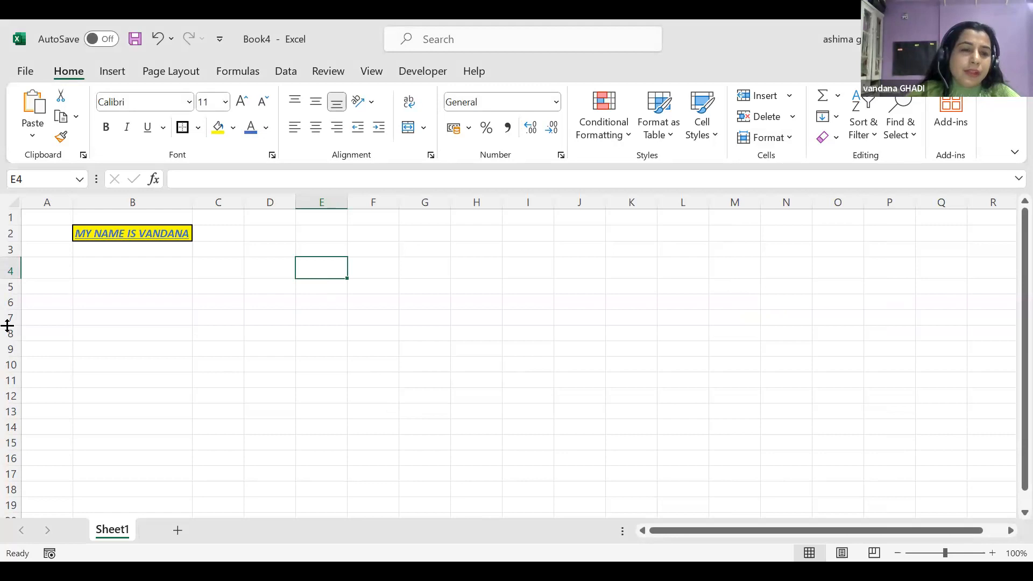
Set the row height of rows 5–18 (A5:I18) to 20
left_click_drag(54, 286, 425, 442)
left_click_drag(518, 487, 525, 493)
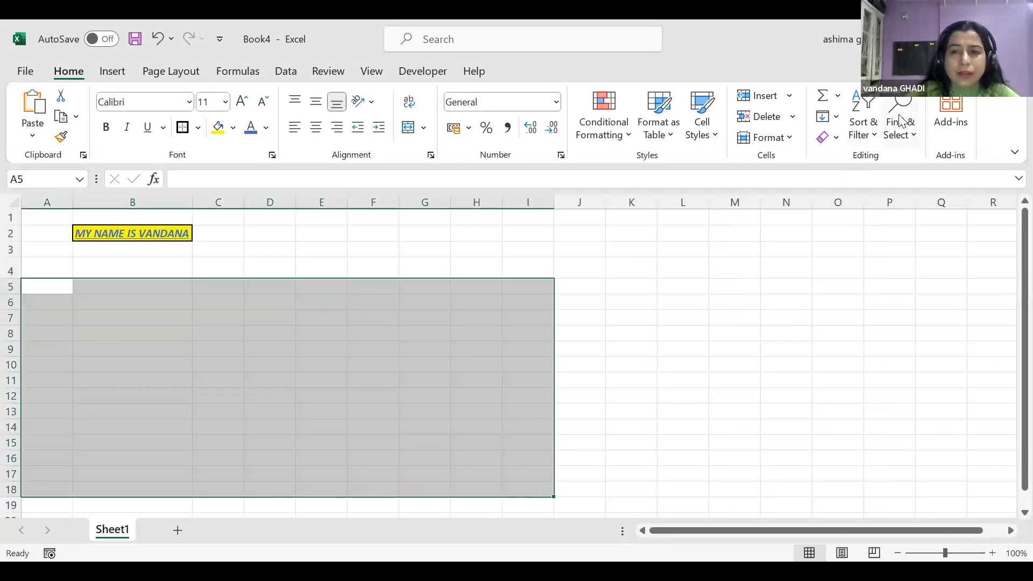
left_click(788, 133)
left_click(769, 183)
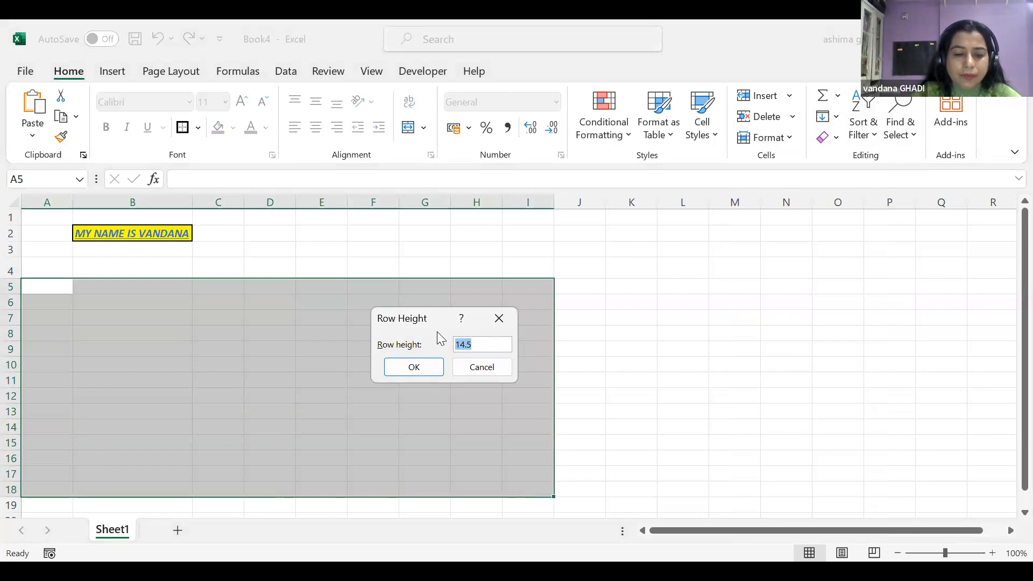
type("20")
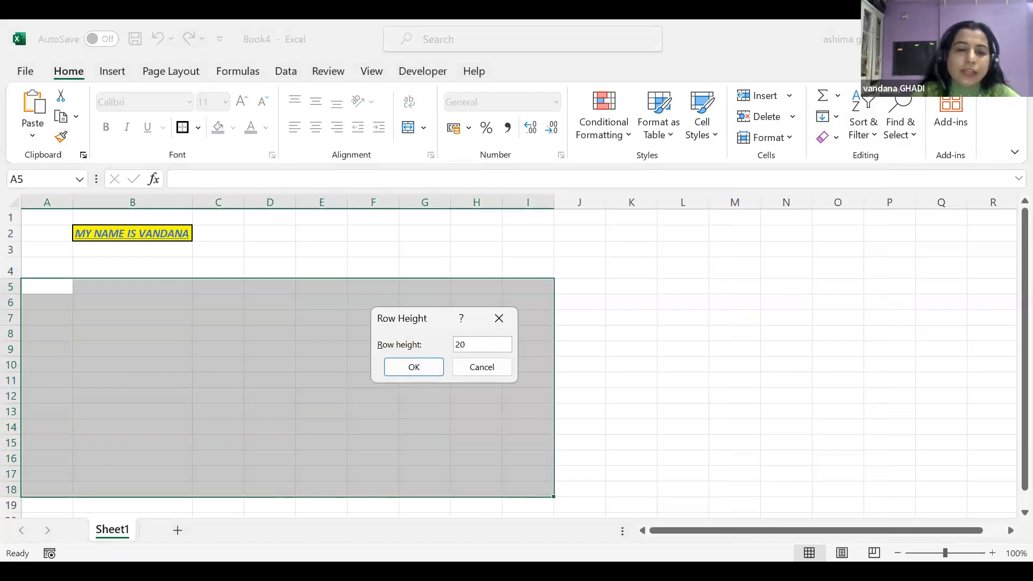
left_click(393, 371)
left_click(618, 370)
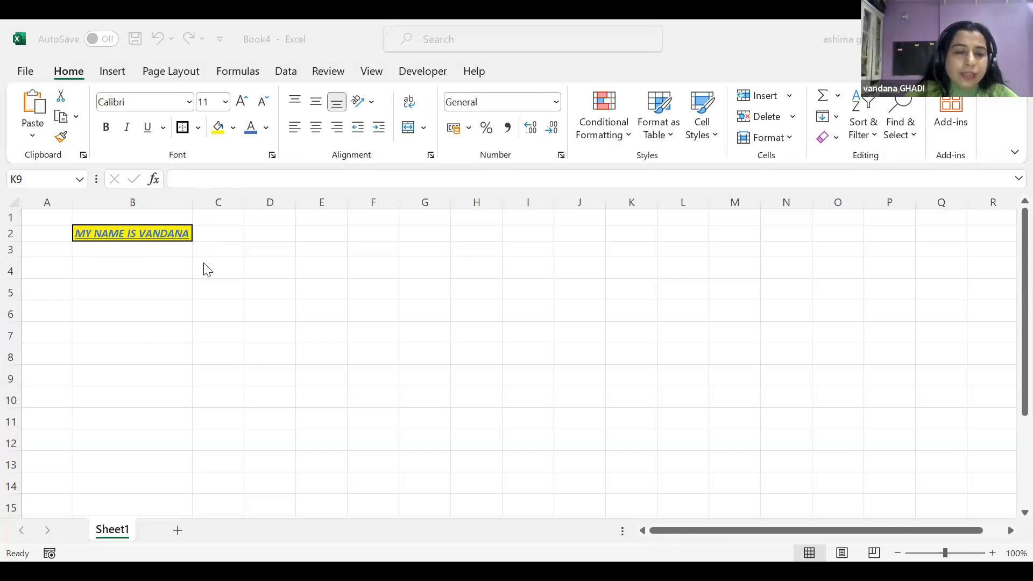
Undo the last change on B2, then try centre, right and finally left alignment
left_click(143, 233)
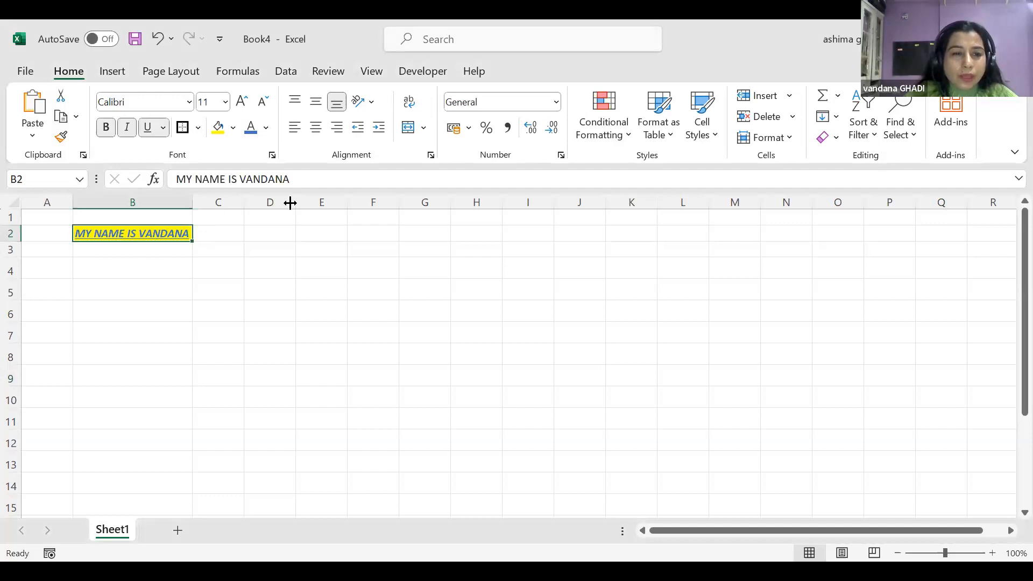
key("ctrl+z")
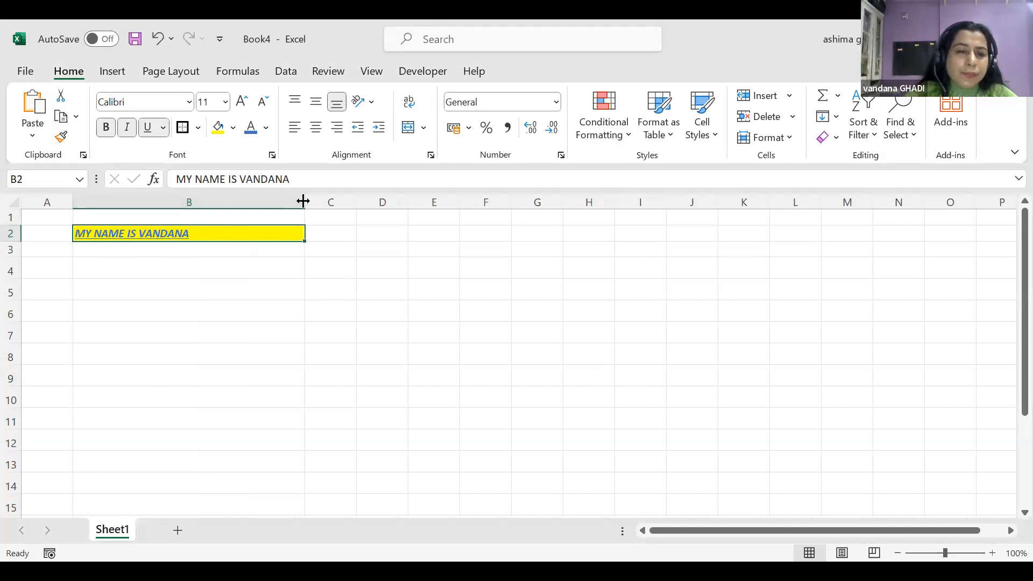
left_click(317, 128)
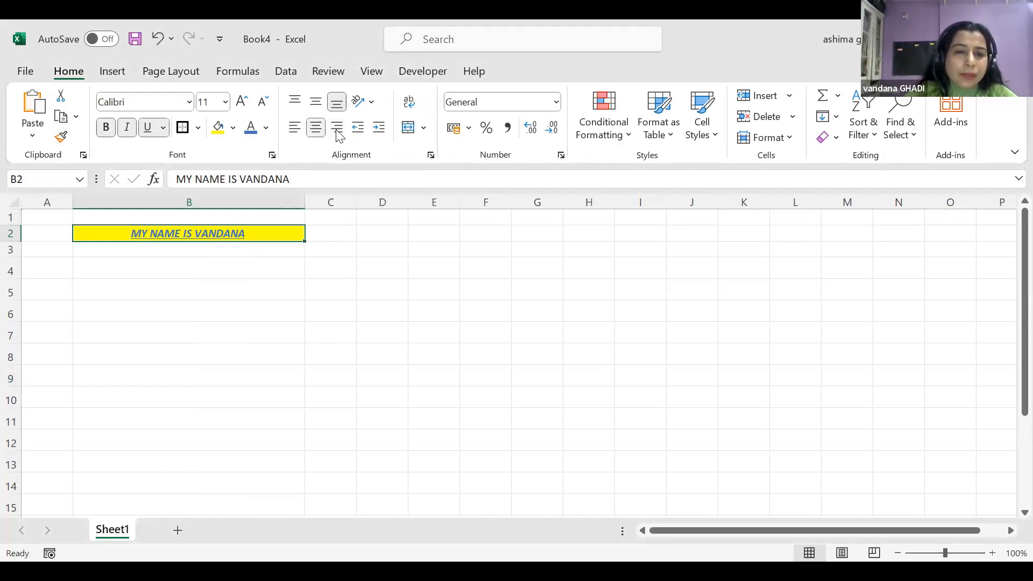
left_click(337, 129)
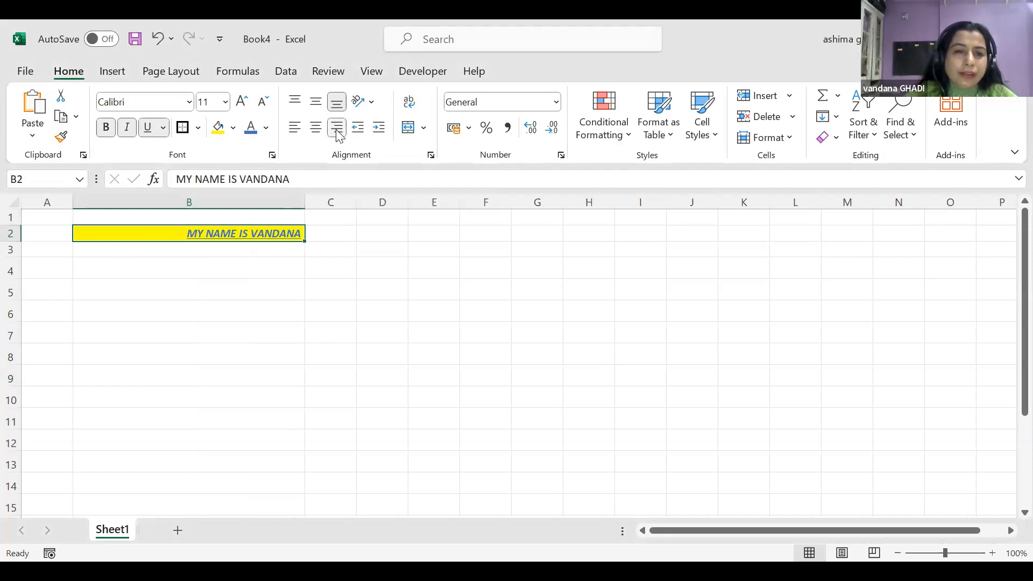
left_click(296, 135)
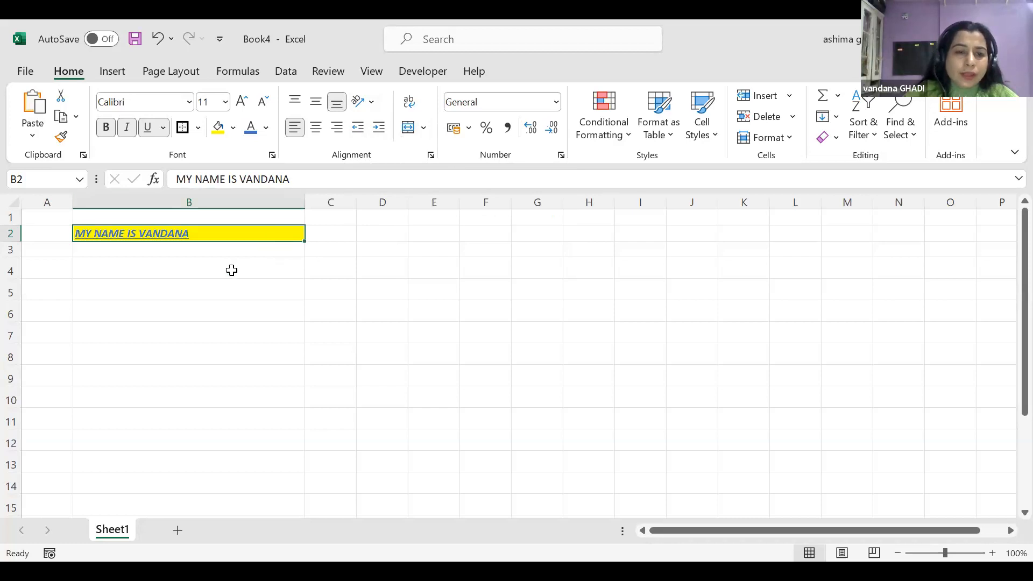
Type MARKS in C3, then ENG, MATHS and SCIENCE across C4:E4
left_click(336, 251)
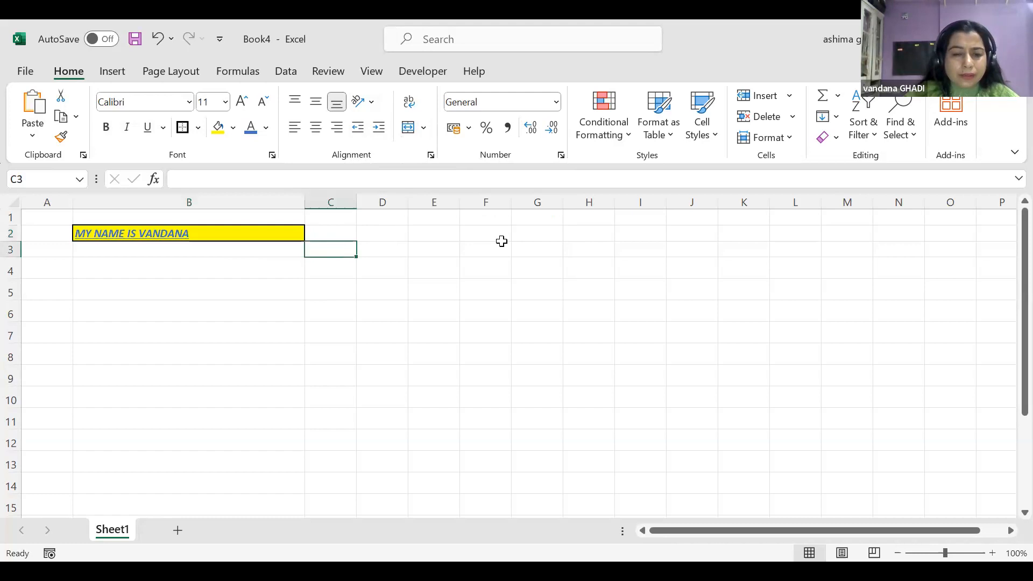
type("MARKS")
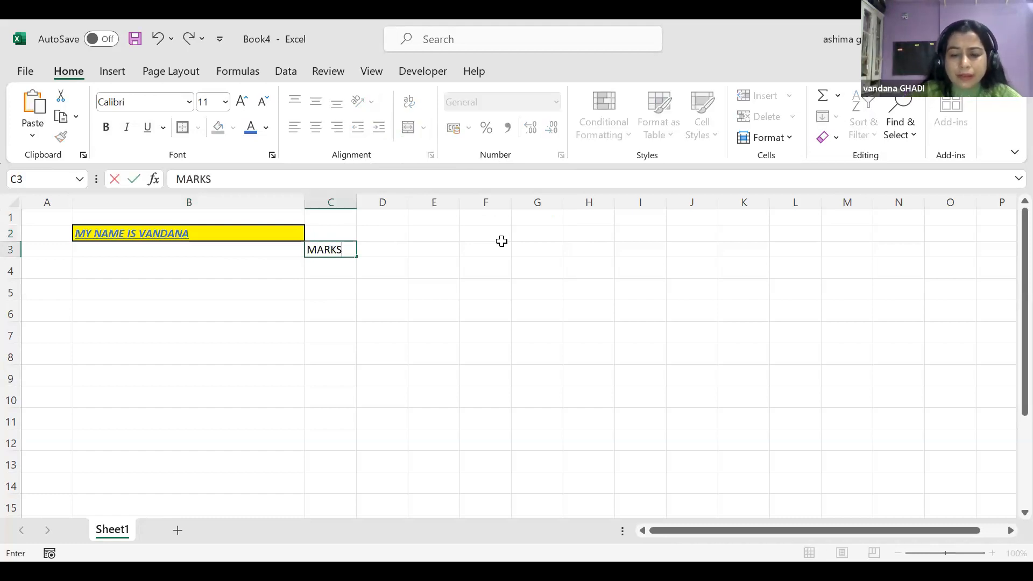
key("Return")
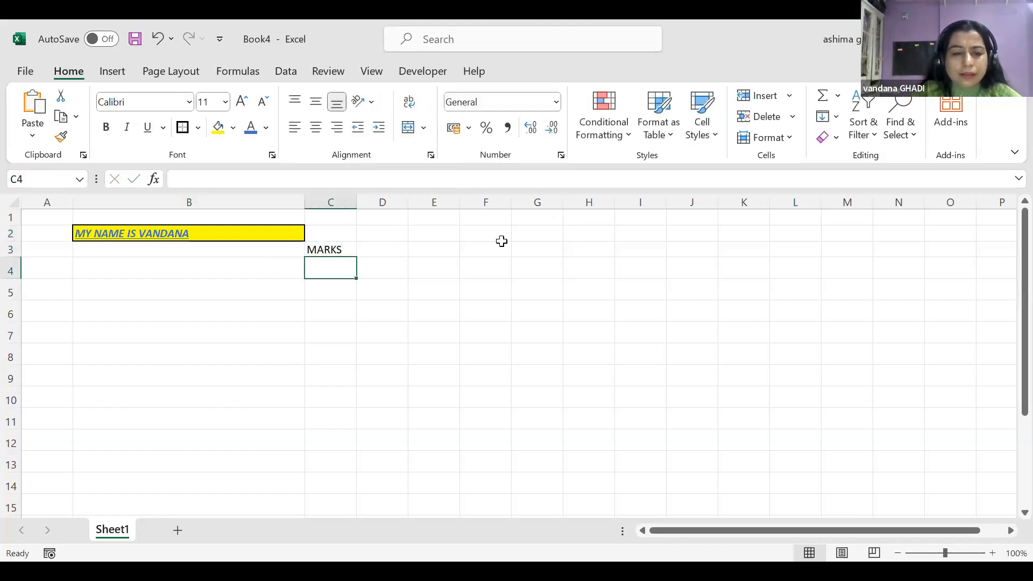
type("ENG")
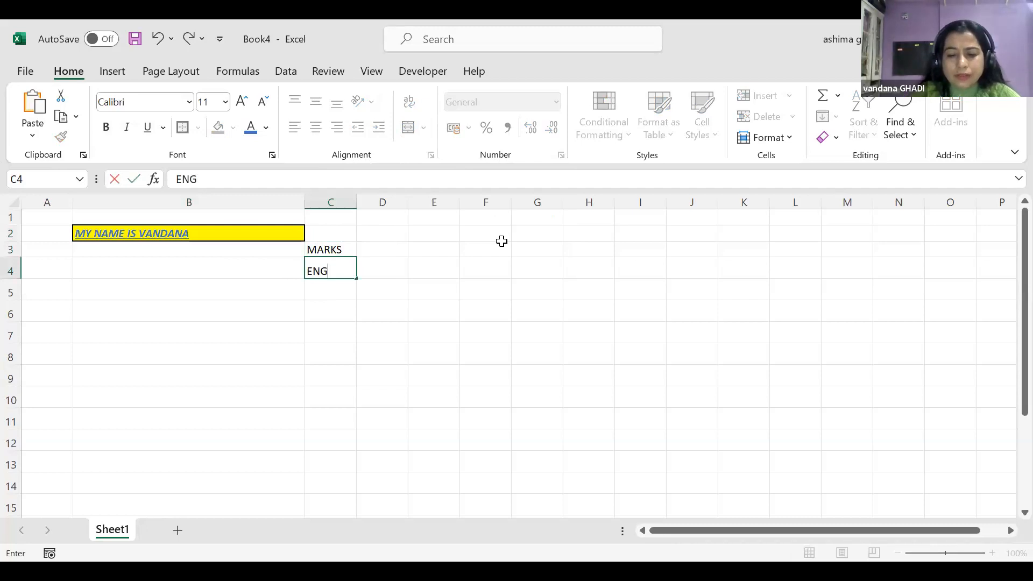
key("Tab")
type("MATHS")
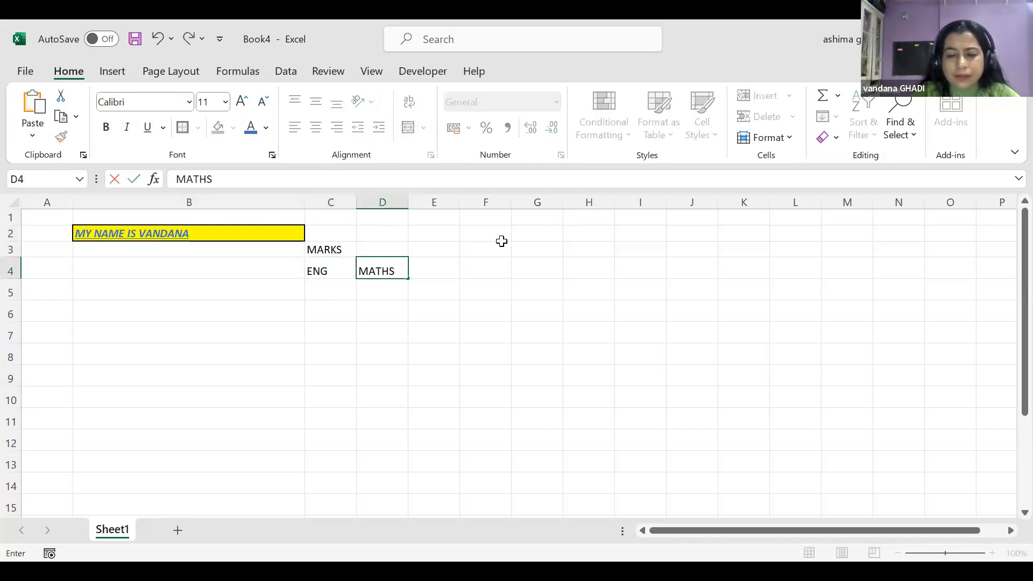
key("Tab")
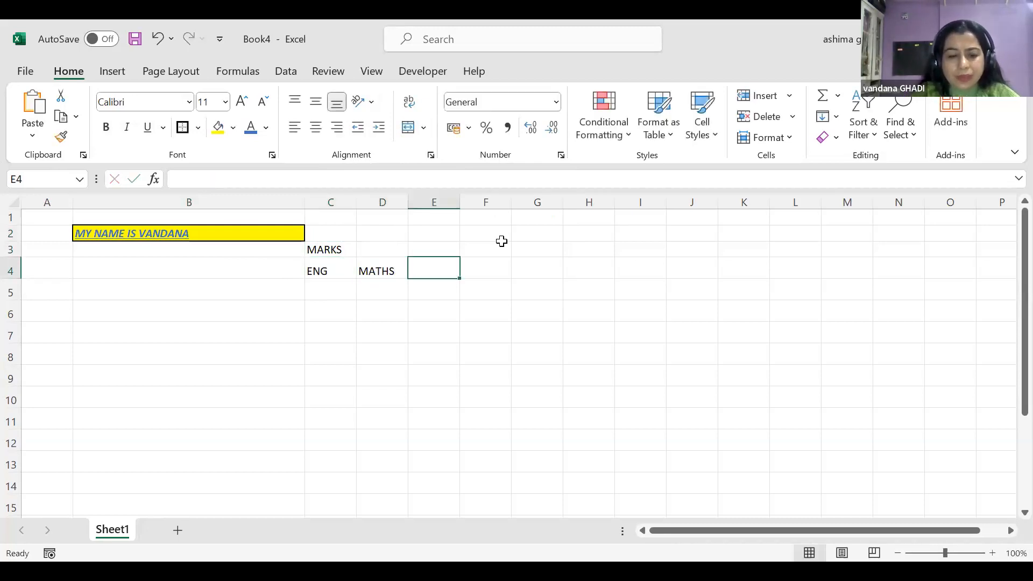
type("SCIENCE")
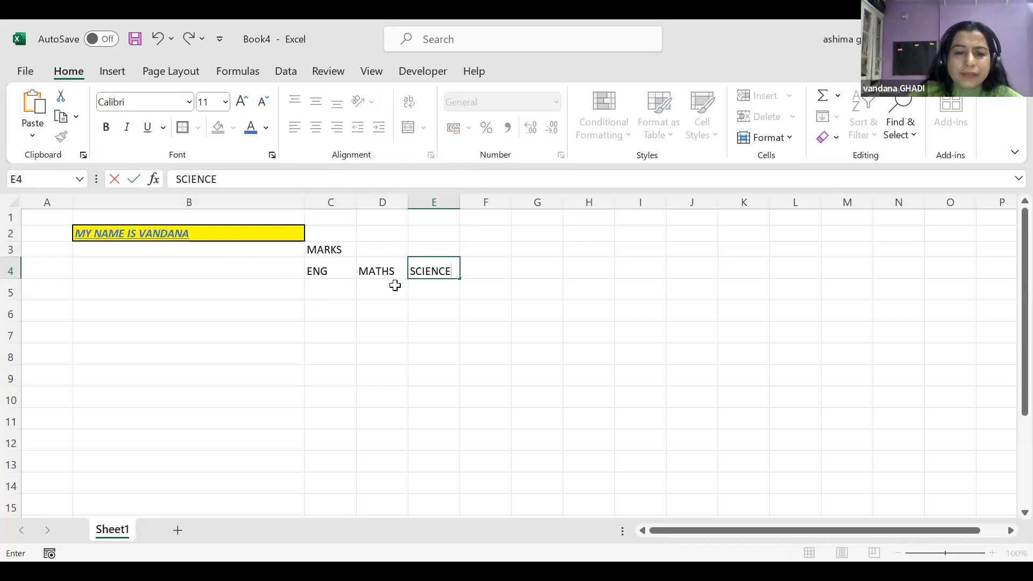
Merge C3:E3 and centre the MARKS heading over the subjects
left_click_drag(310, 249, 432, 249)
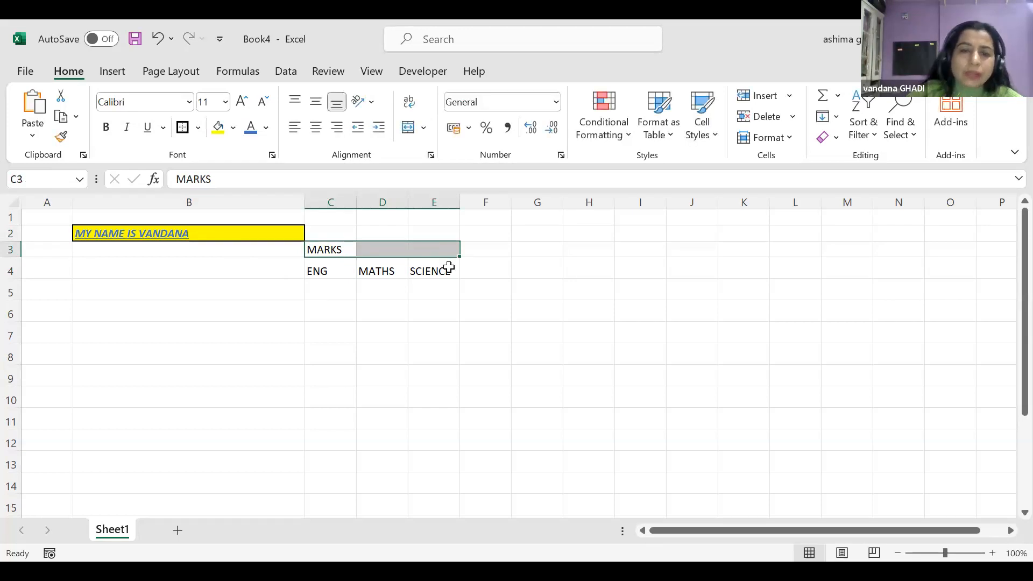
left_click(409, 127)
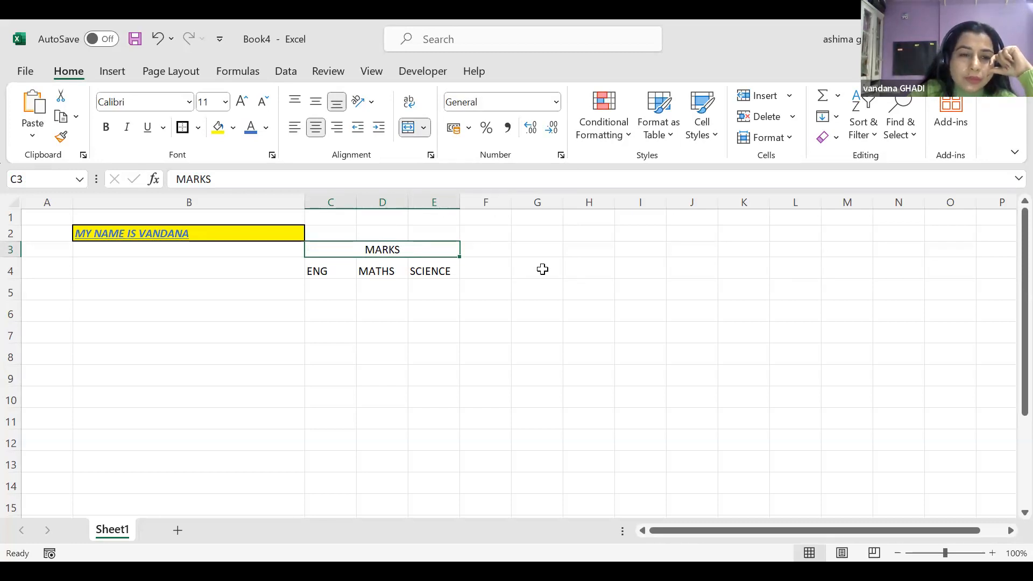
scroll(542, 269, "down", 2)
left_click_drag(52, 240, 517, 445)
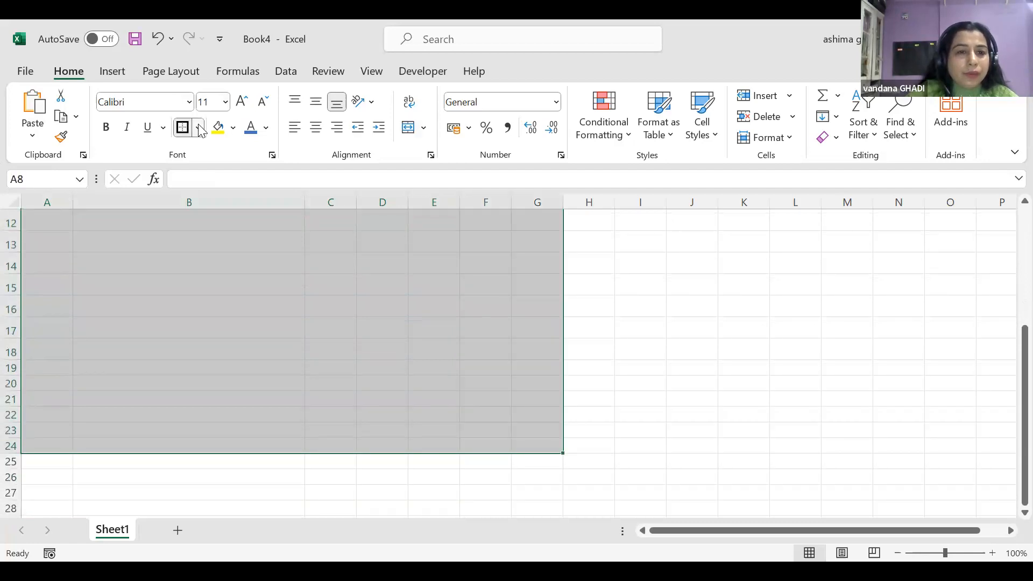
Apply All Borders to the A8:G24 grid and fill header row A8:G8 yellow
left_click(199, 128)
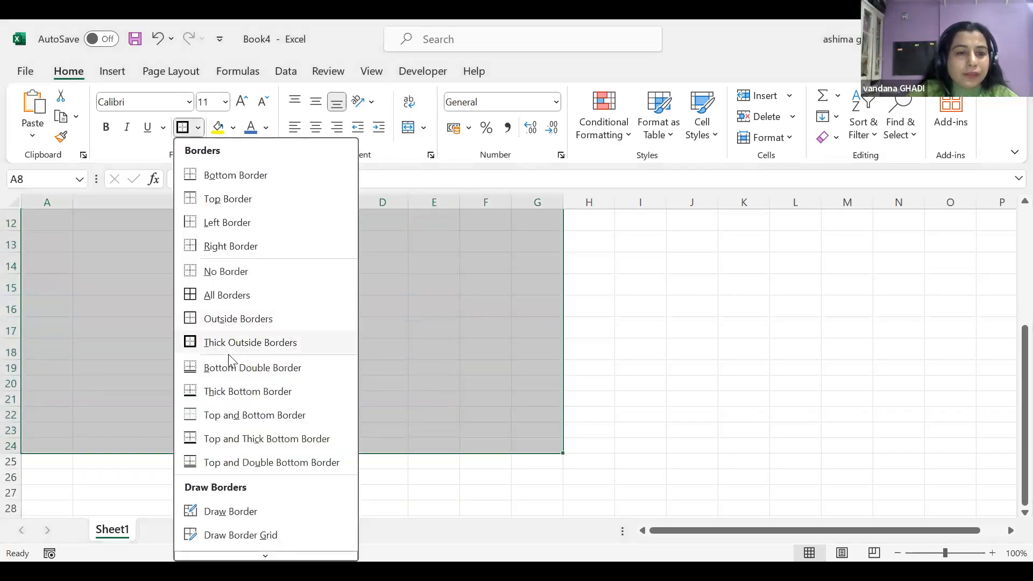
left_click(225, 294)
scroll(464, 292, "down", 2)
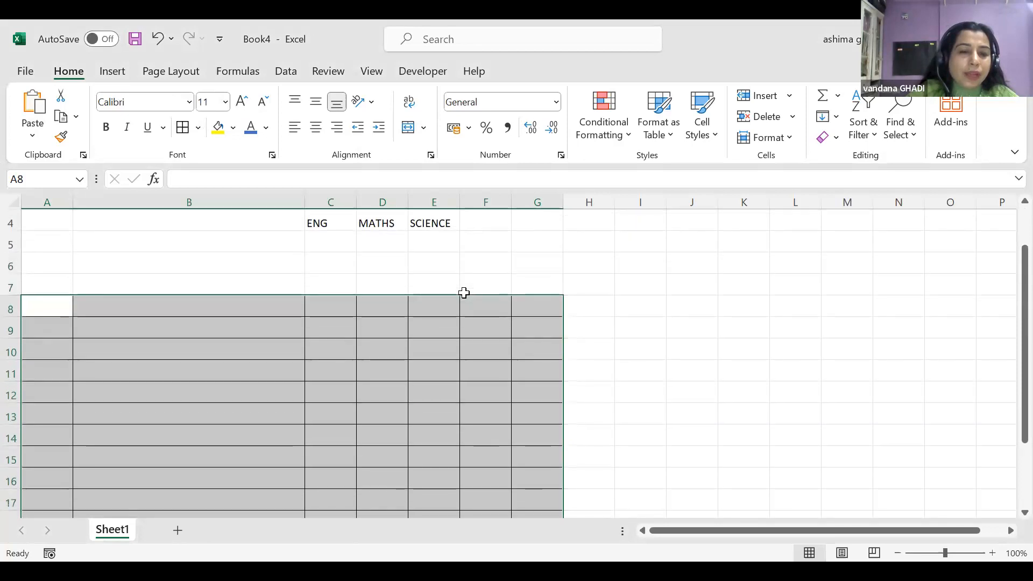
left_click_drag(39, 242, 535, 245)
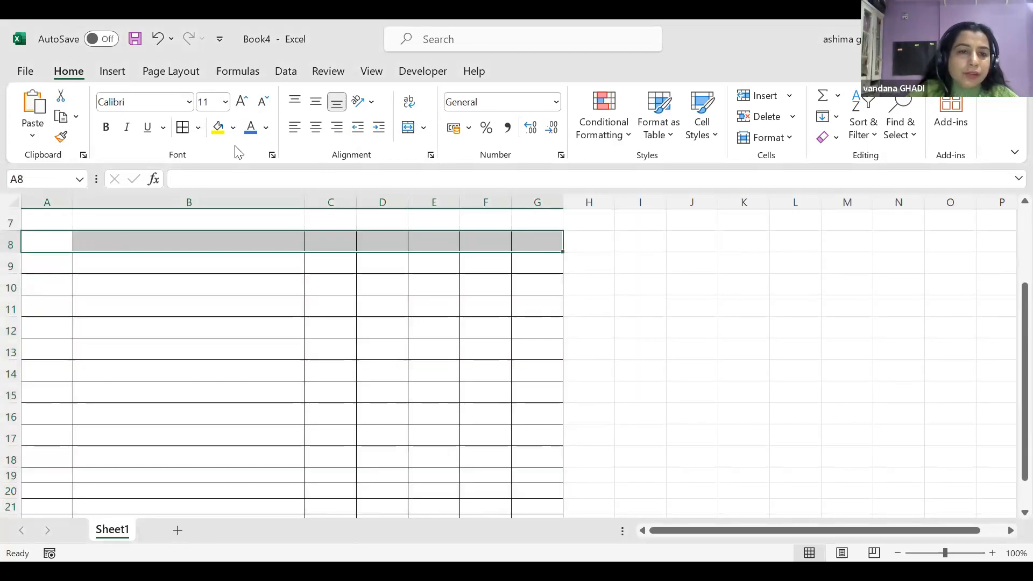
left_click(220, 129)
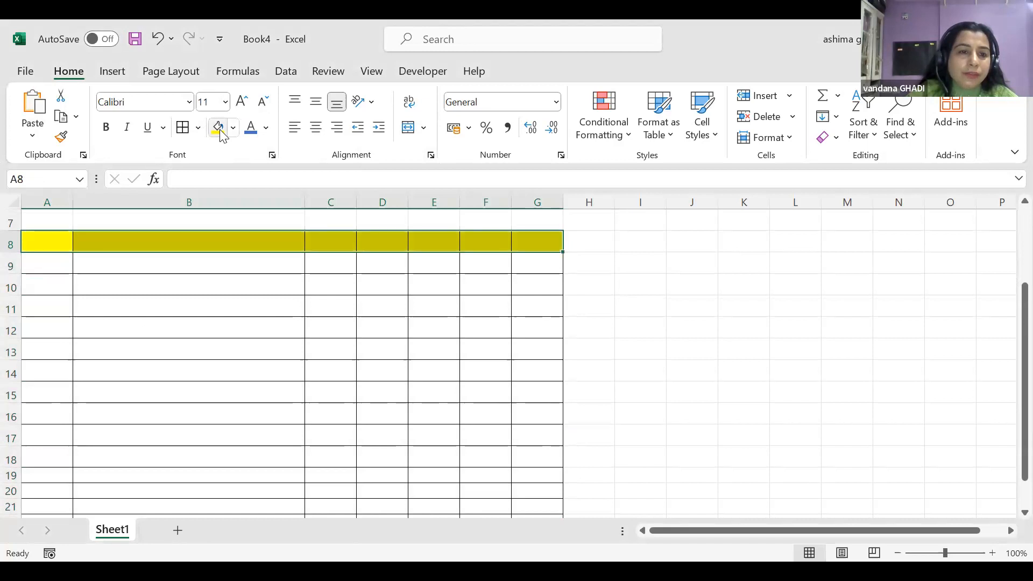
left_click(32, 241)
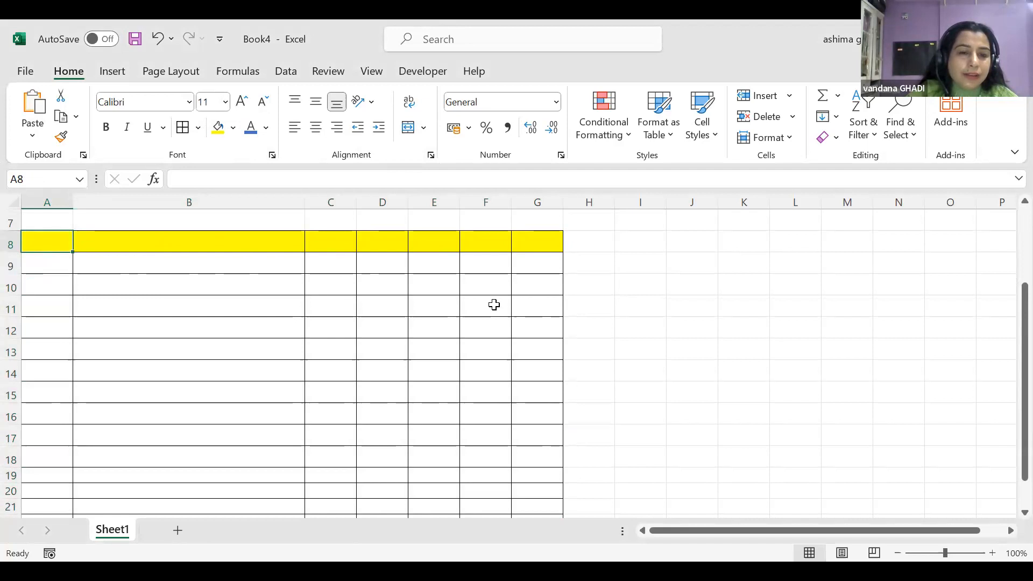
scroll(409, 307, "up", 2)
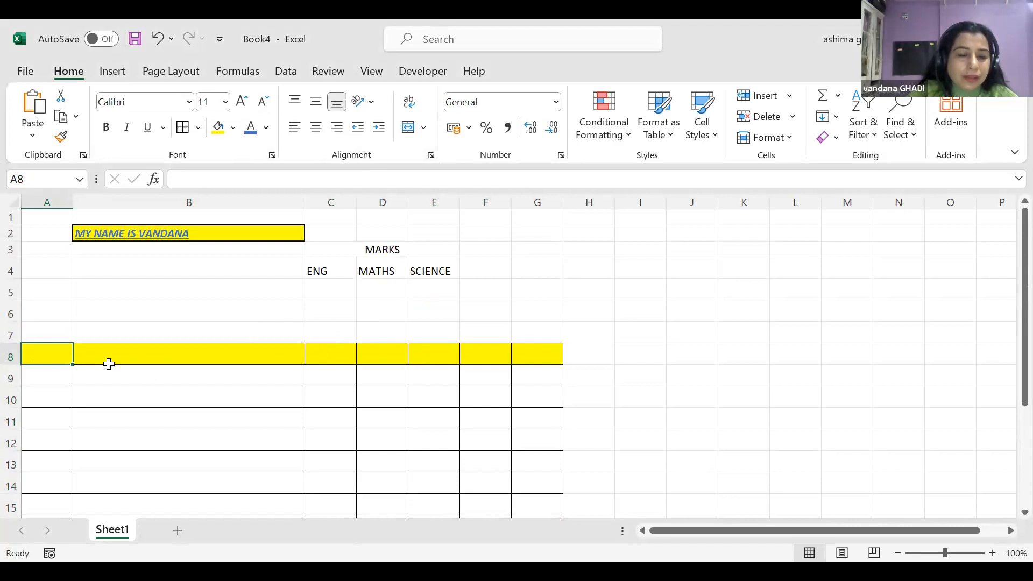
Enter serial numbers 1 in A9 and 2 in A11
left_click(54, 376)
type("1")
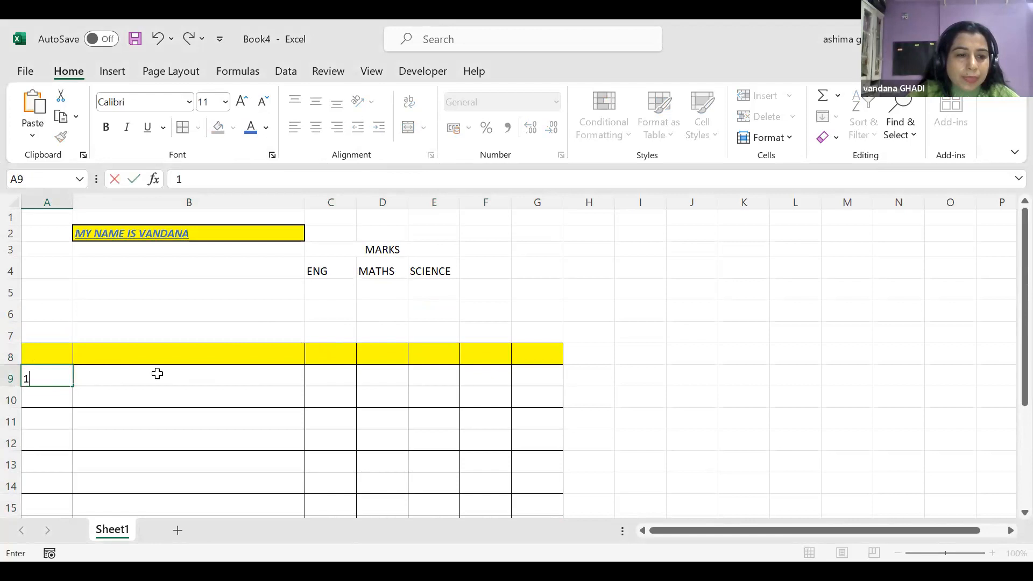
left_click(40, 421)
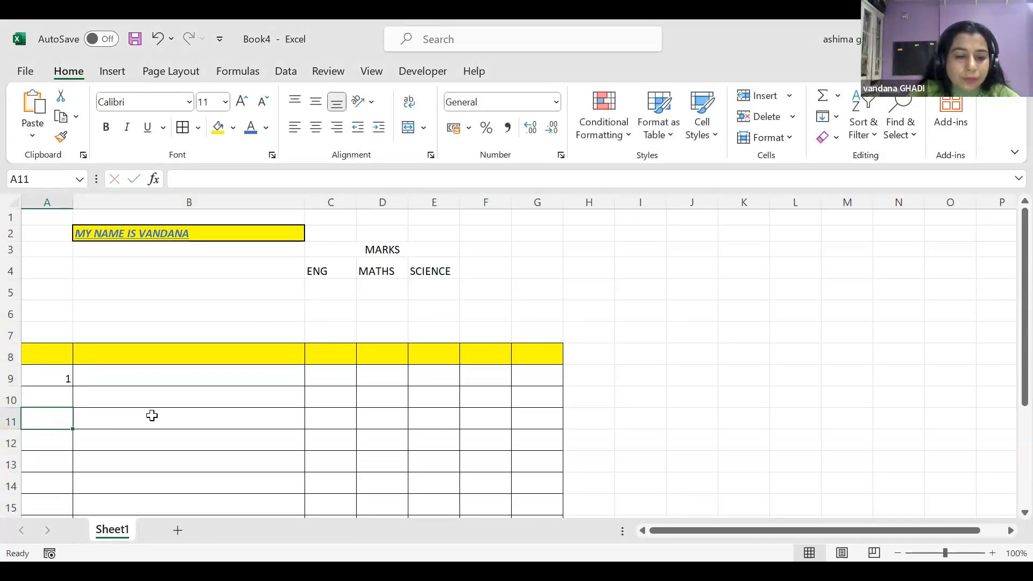
type("2")
Type 'HOW ARE YOU WE HAVE NOT MET FROM LONG IF ALL IS WELL DO CONNECT' into B9
left_click(198, 380)
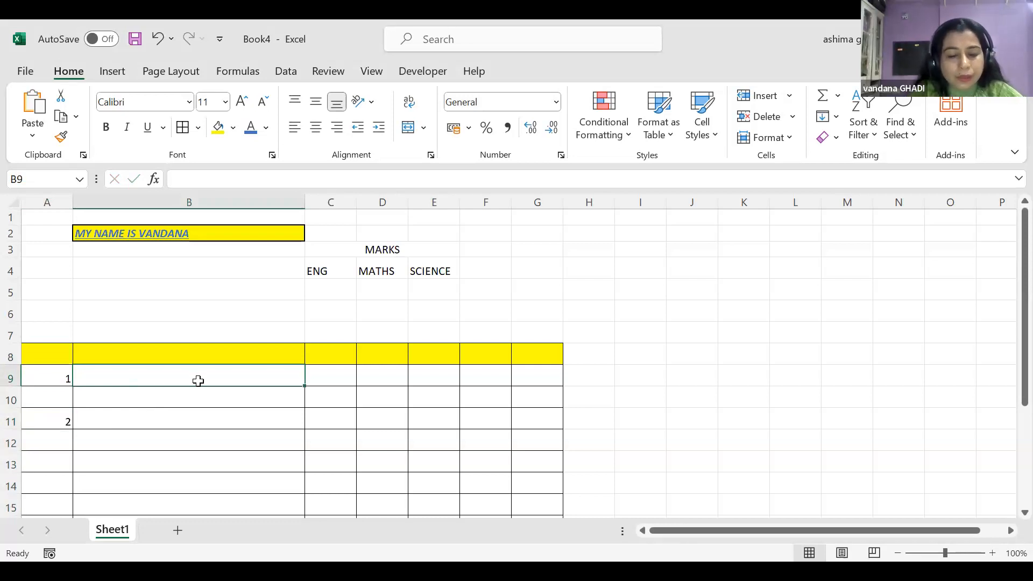
type("HO")
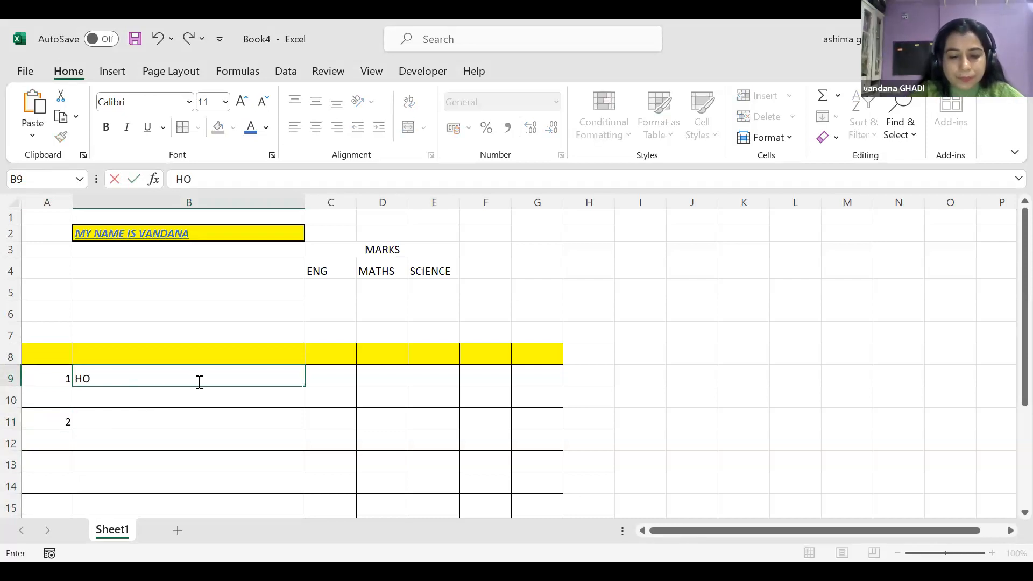
type("W ARE YOU ")
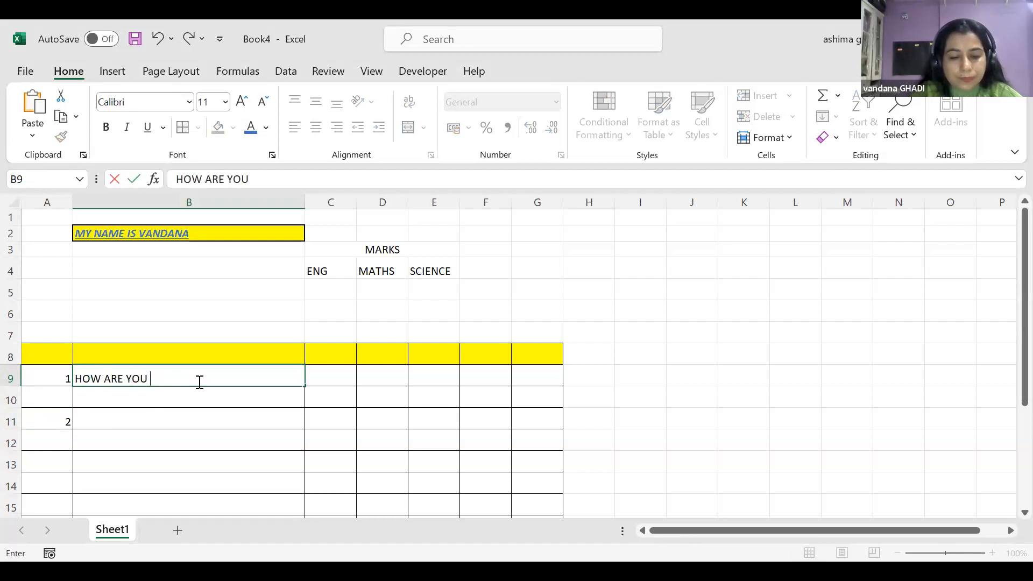
type("H")
key("BackSpace")
type("WE HAVE NOT MET ")
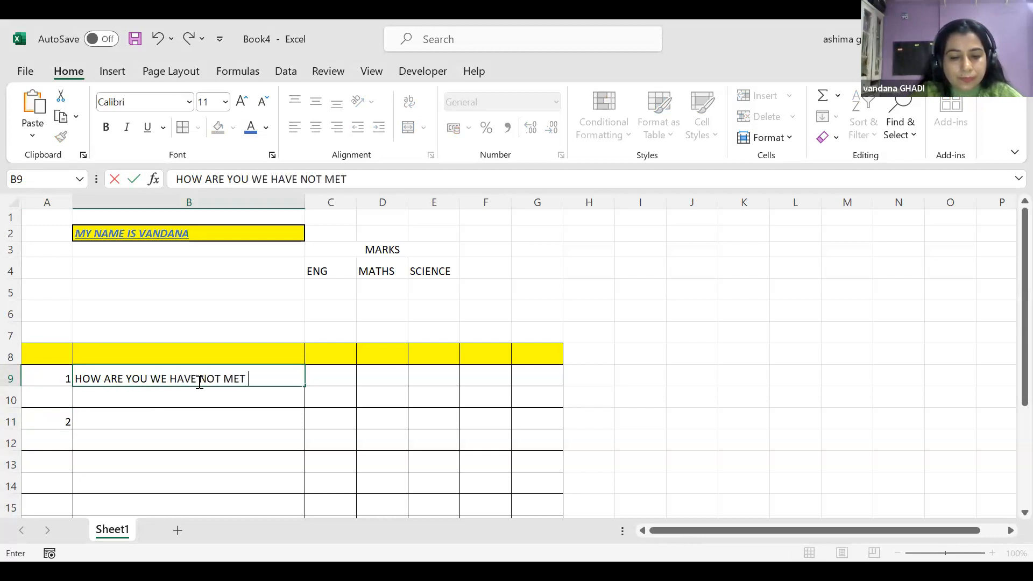
type("FROM L")
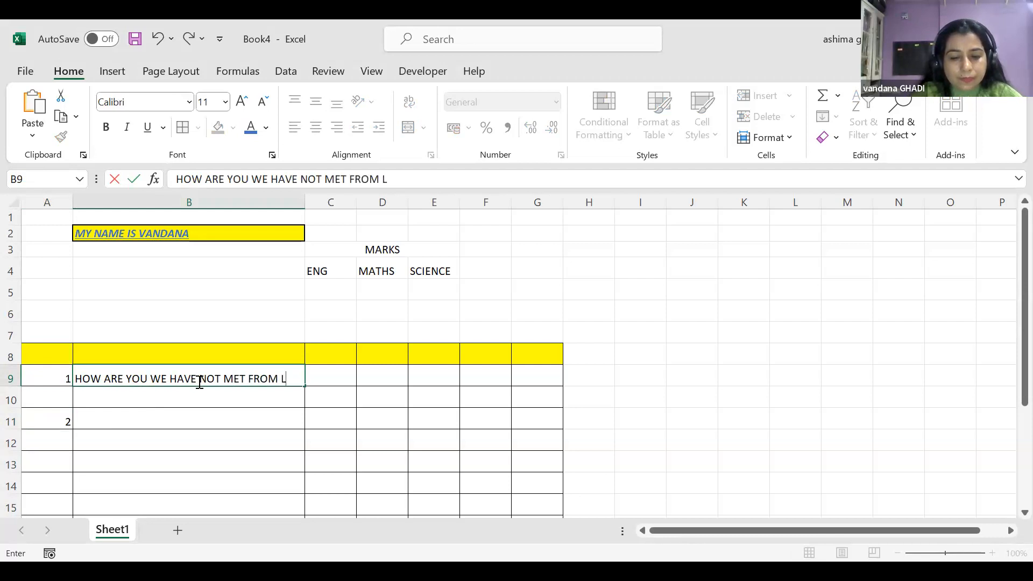
type("ONG IF ALL")
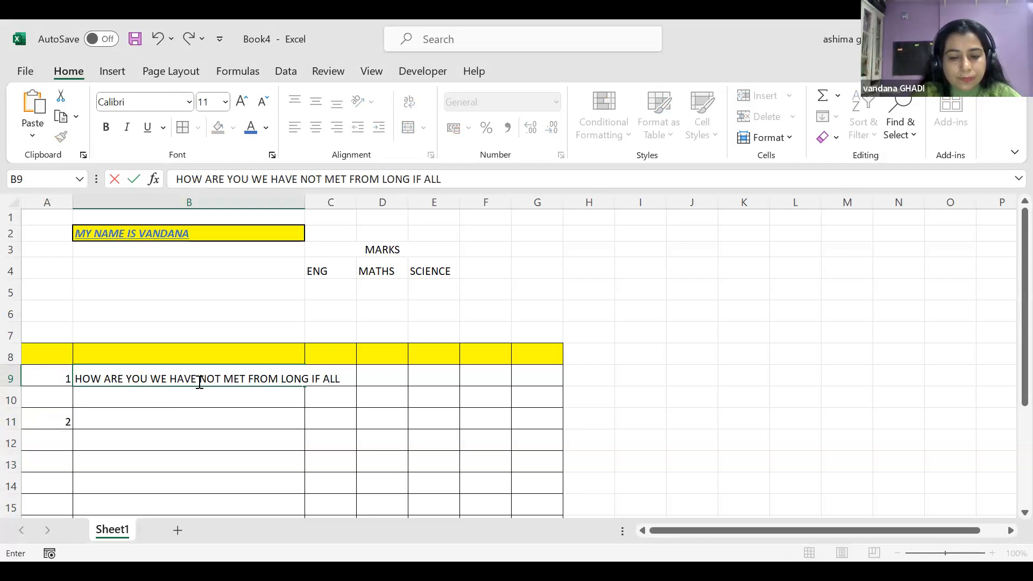
type(" IS WELL")
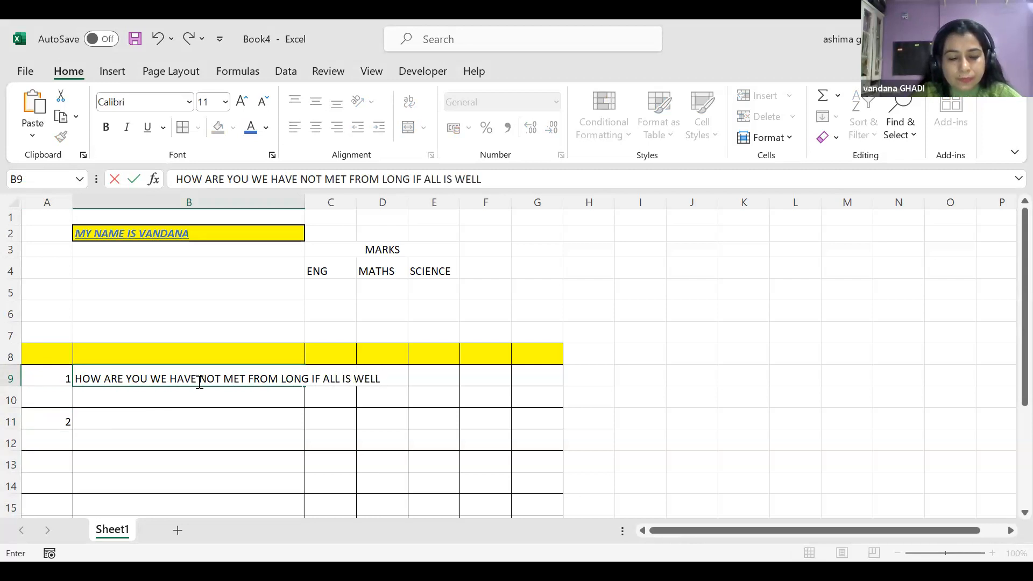
type(" C")
key("BackSpace")
type("DO")
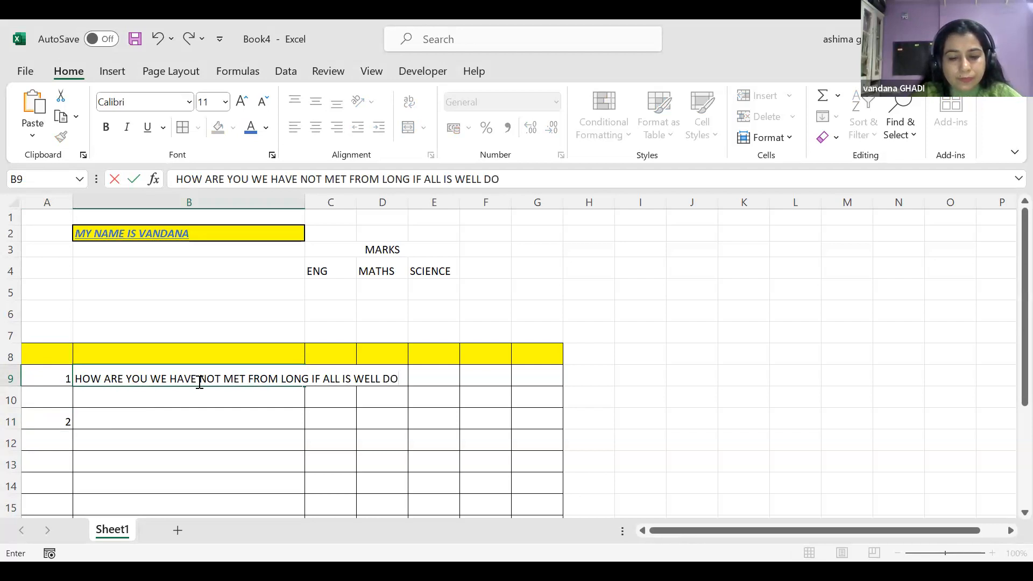
type(" CONNECT")
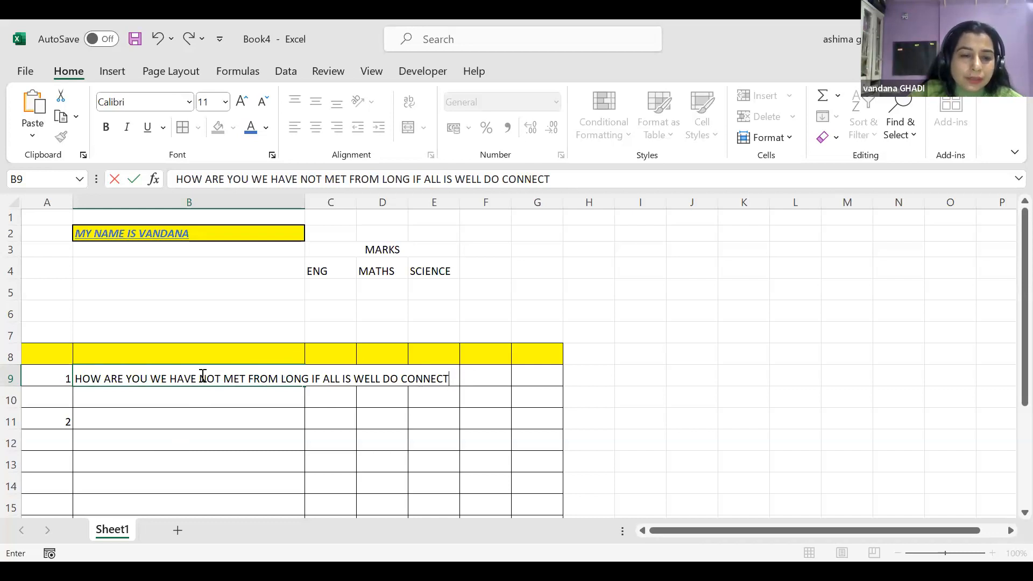
left_click_drag(78, 379, 455, 379)
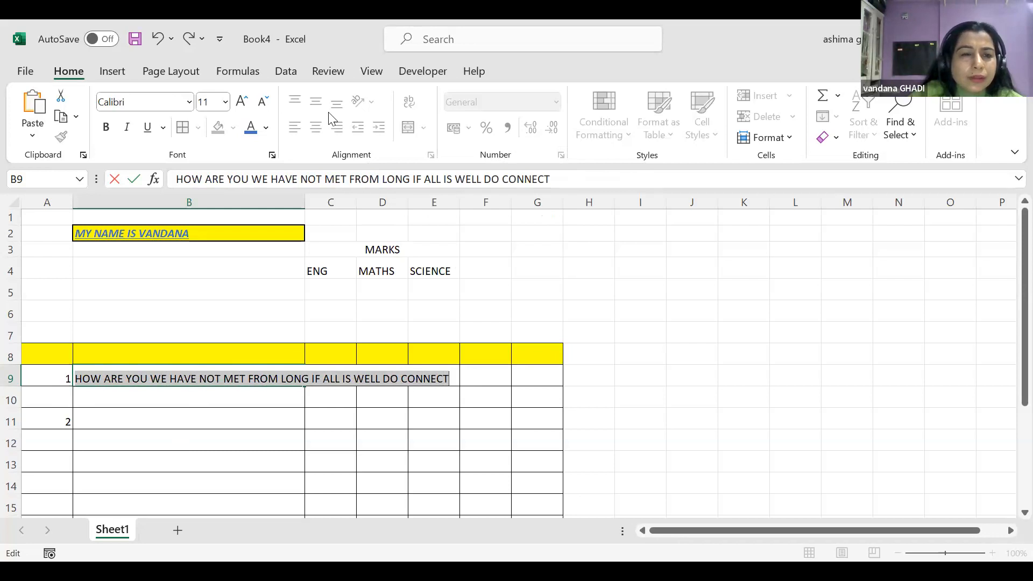
Look over the Formulas, Page Layout and Insert ribbons, return to Home, and commit B9 by selecting F9
left_click(228, 70)
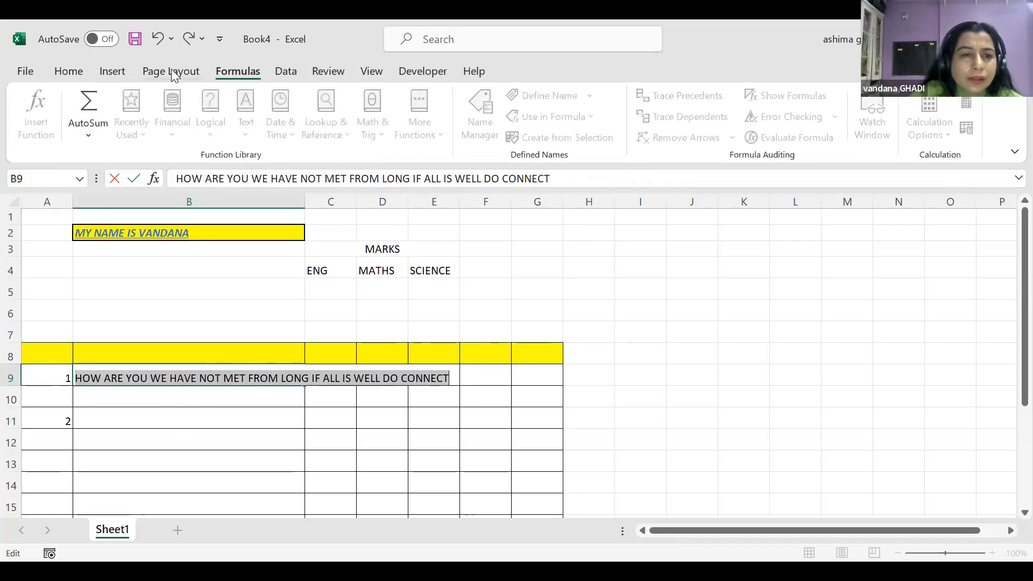
left_click(171, 69)
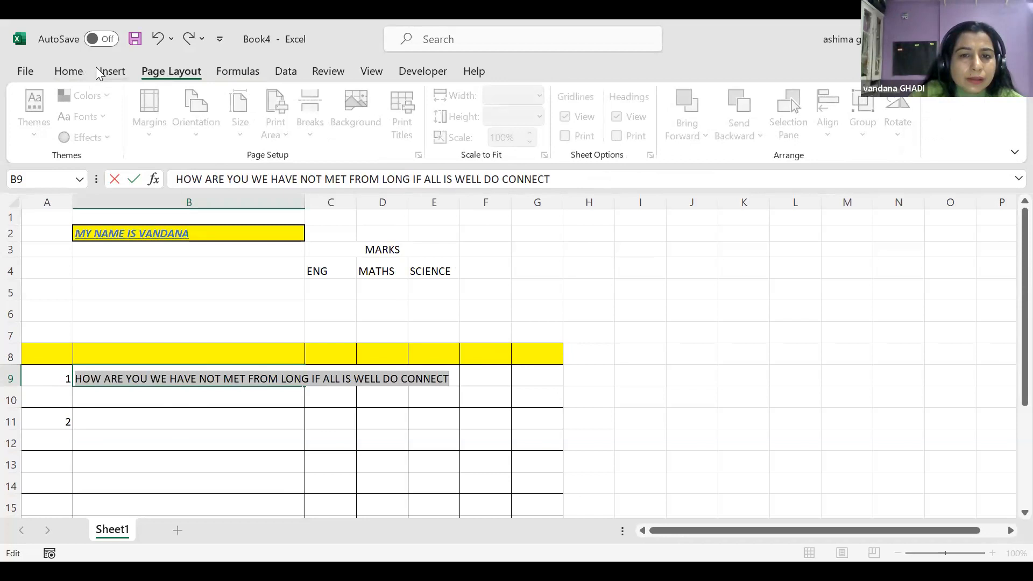
left_click(98, 74)
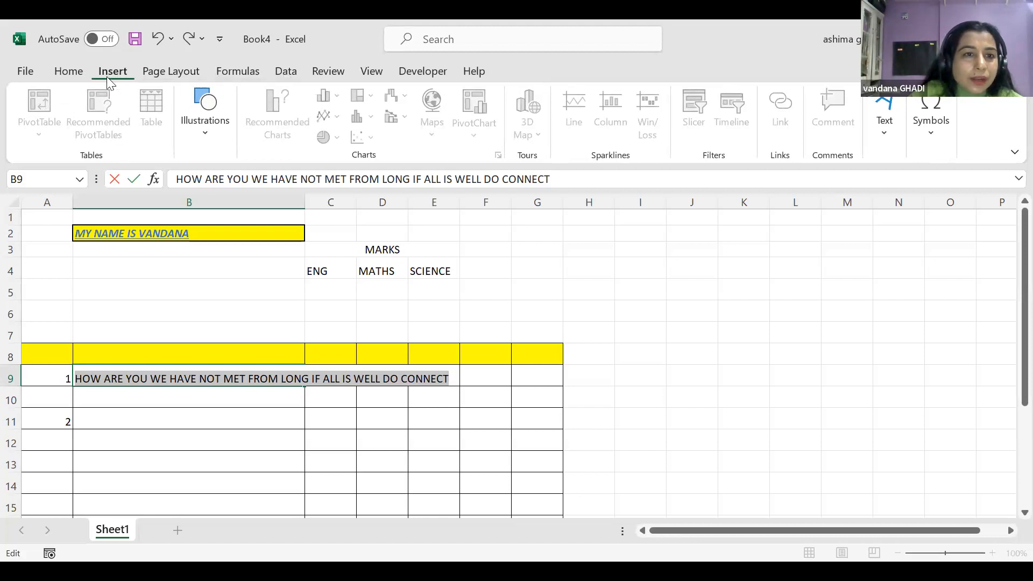
left_click(66, 73)
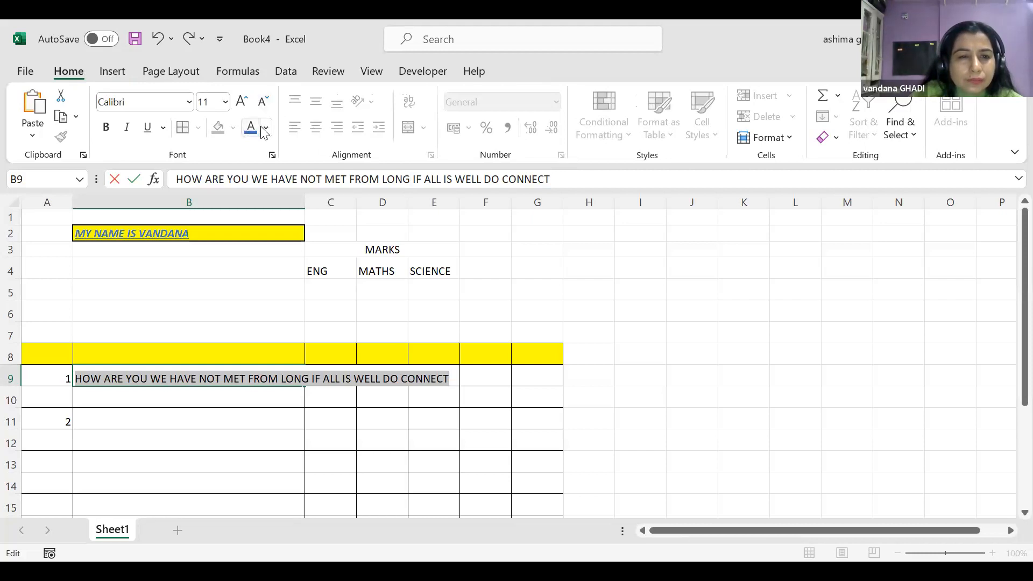
left_click(479, 380)
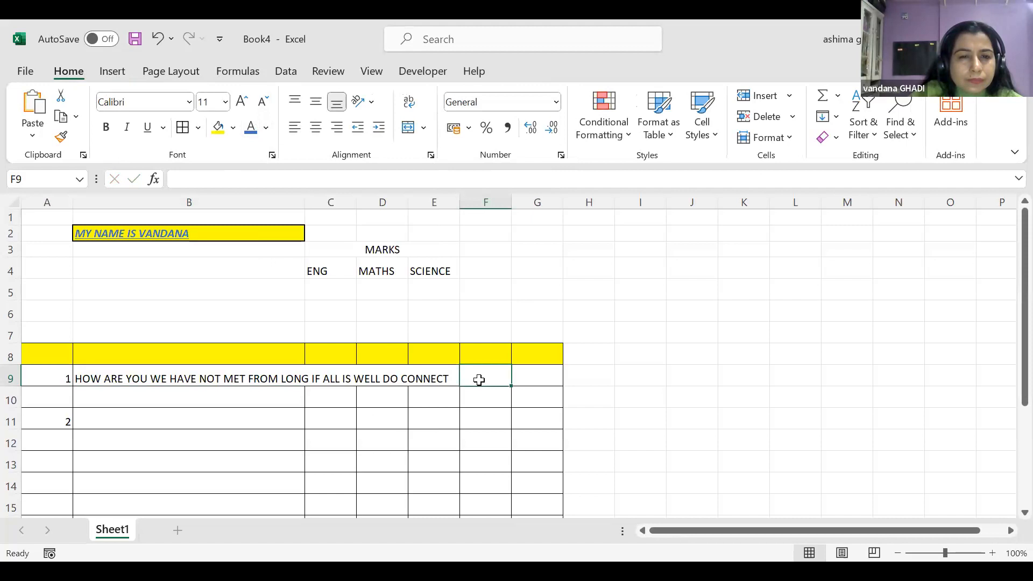
Select the sentence in B9 and open the Wrap Text help
left_click(425, 129)
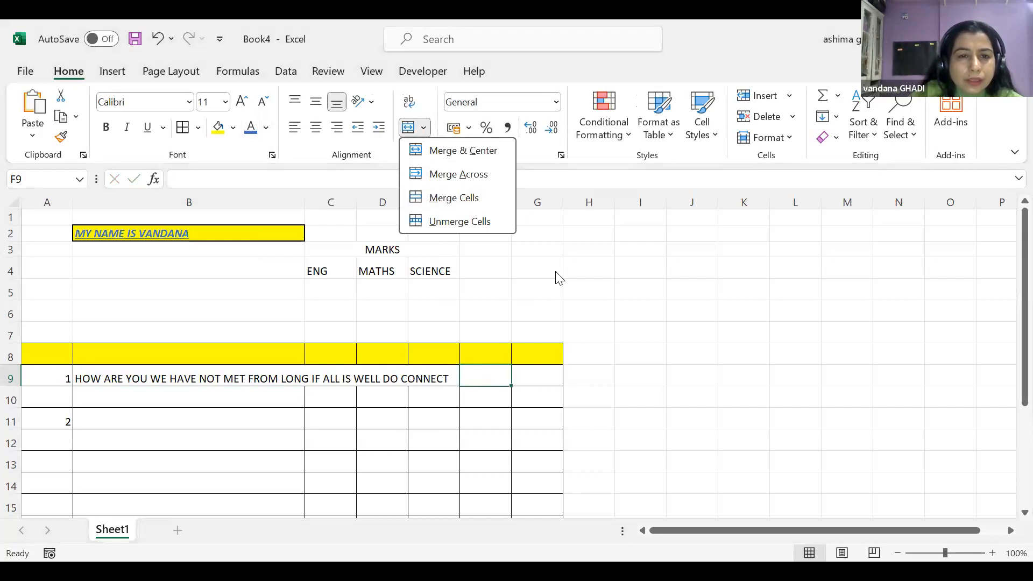
key("Escape")
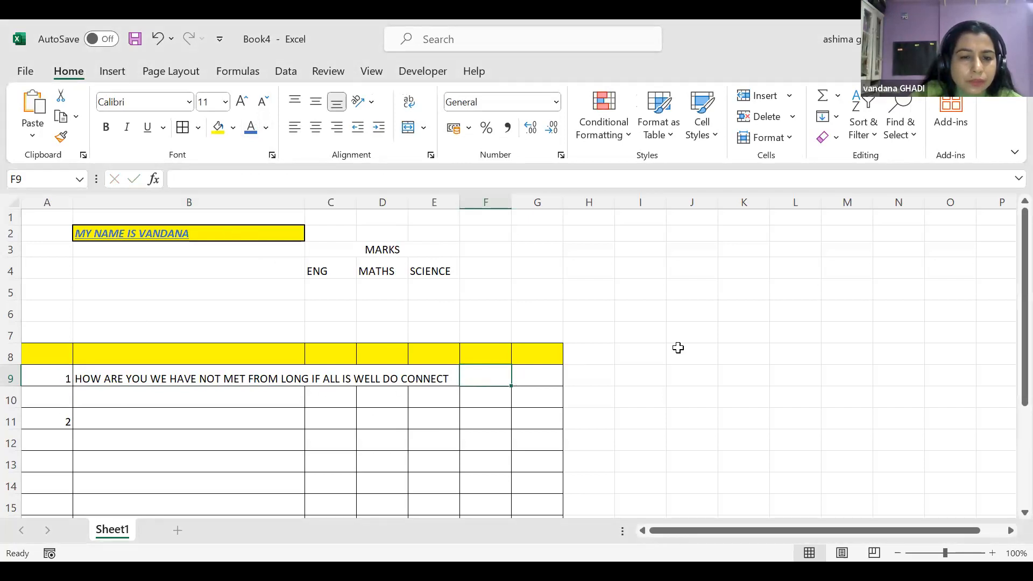
left_click(678, 348)
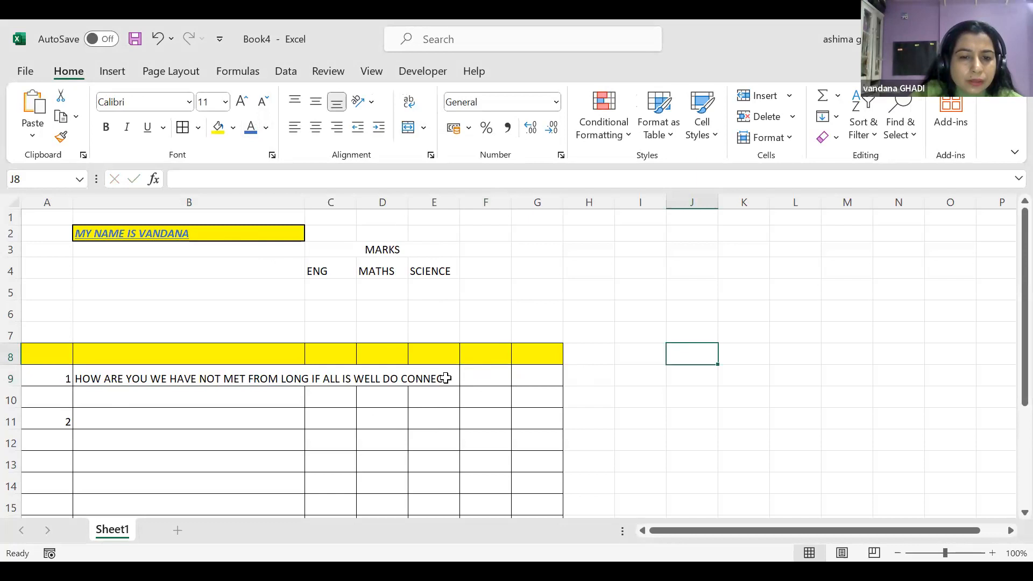
left_click(444, 379)
left_click(86, 379)
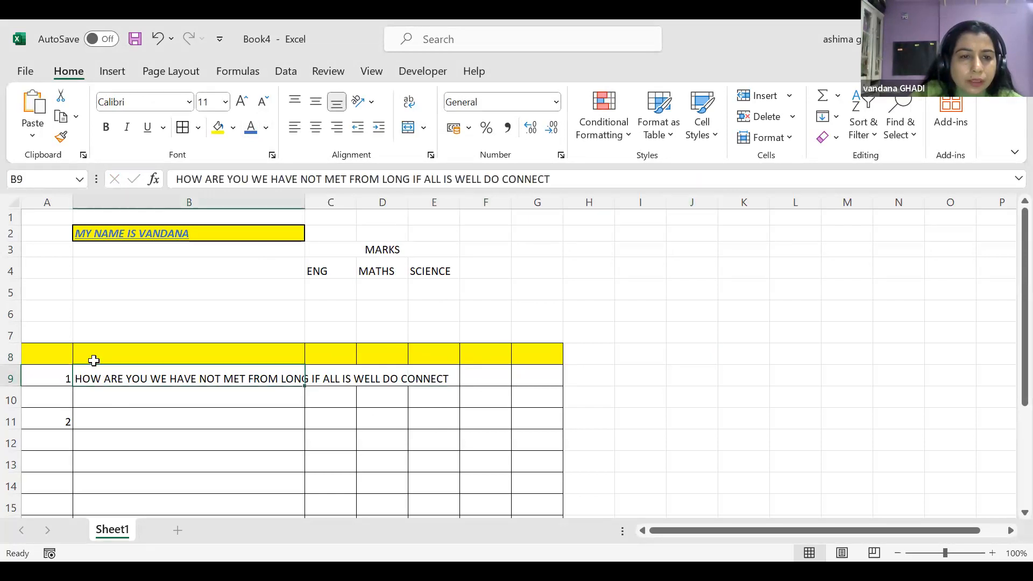
triple_click(585, 175)
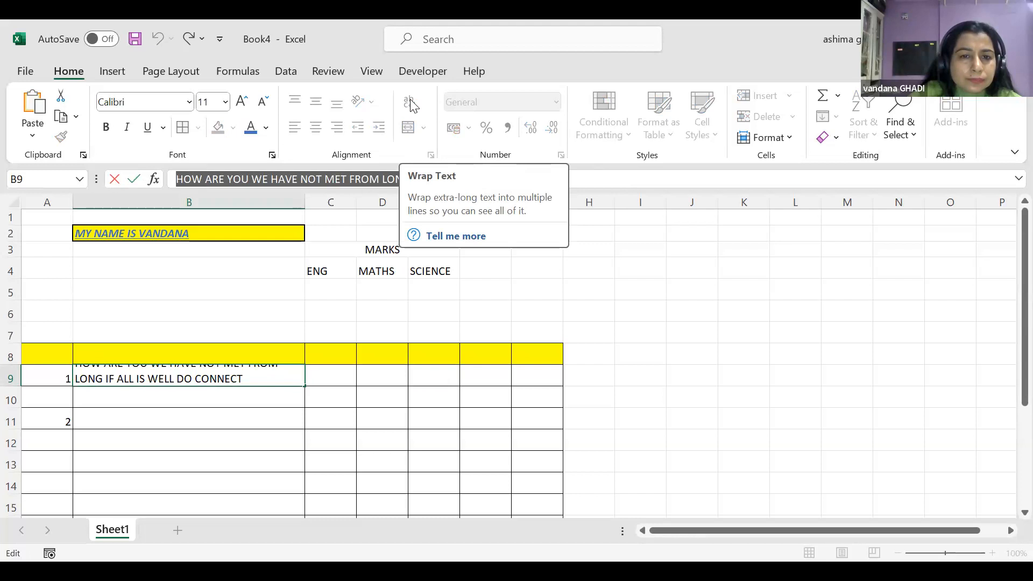
left_click(424, 181)
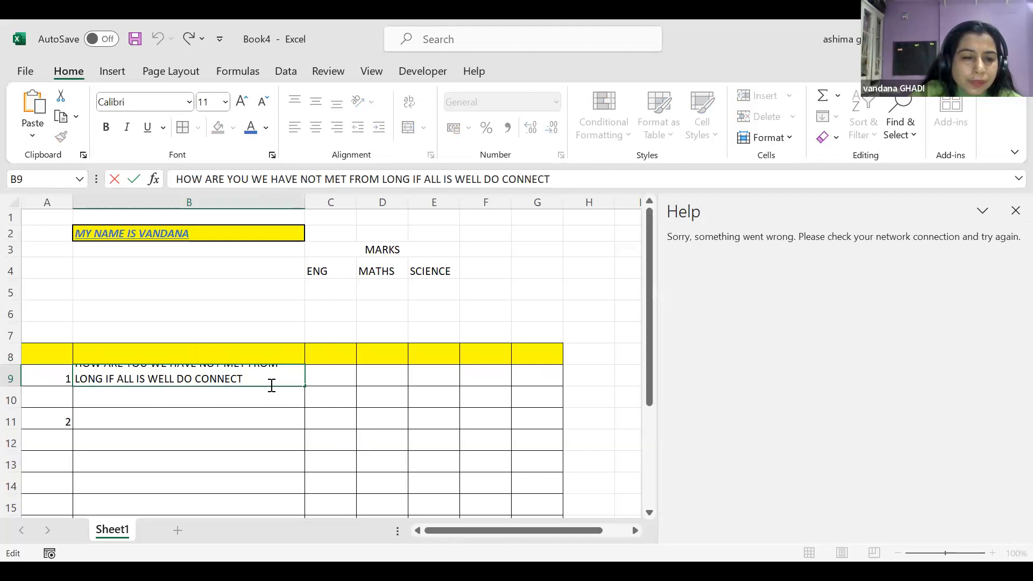
Select B9's sentence text, then open and close the cell format options
left_click_drag(295, 381, 42, 354)
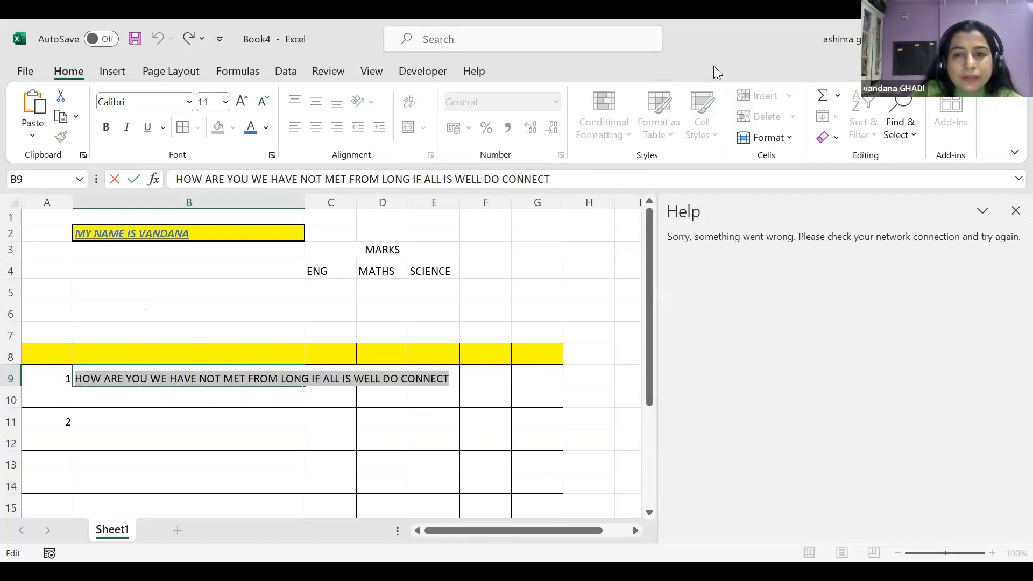
left_click(938, 97)
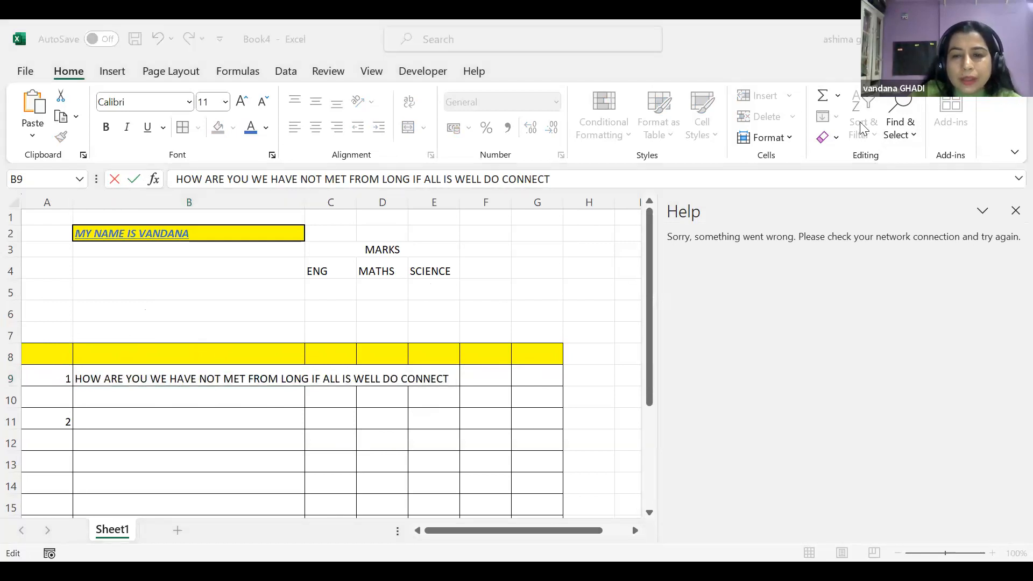
left_click(789, 141)
left_click(789, 141)
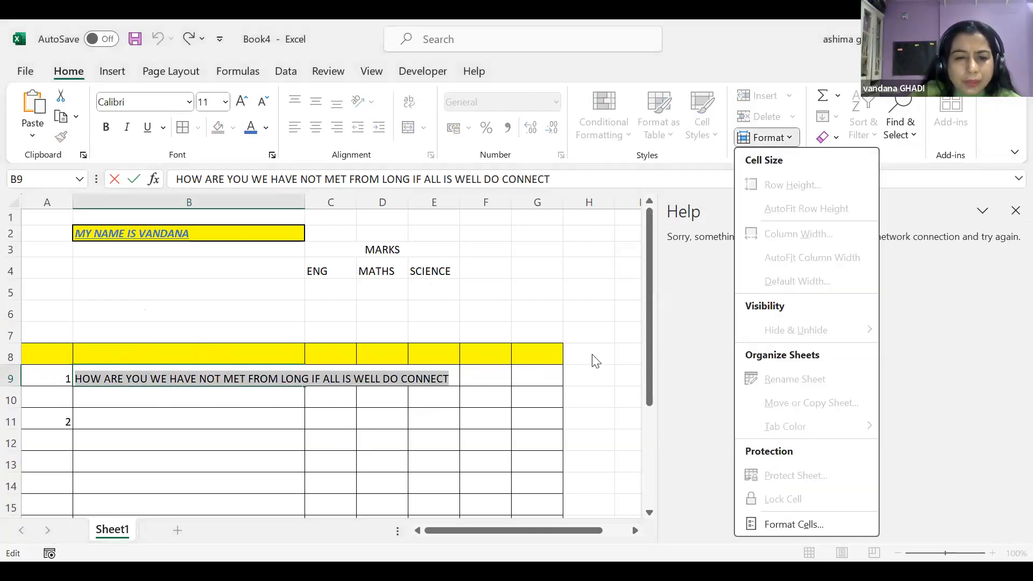
left_click(441, 382)
left_click(446, 380)
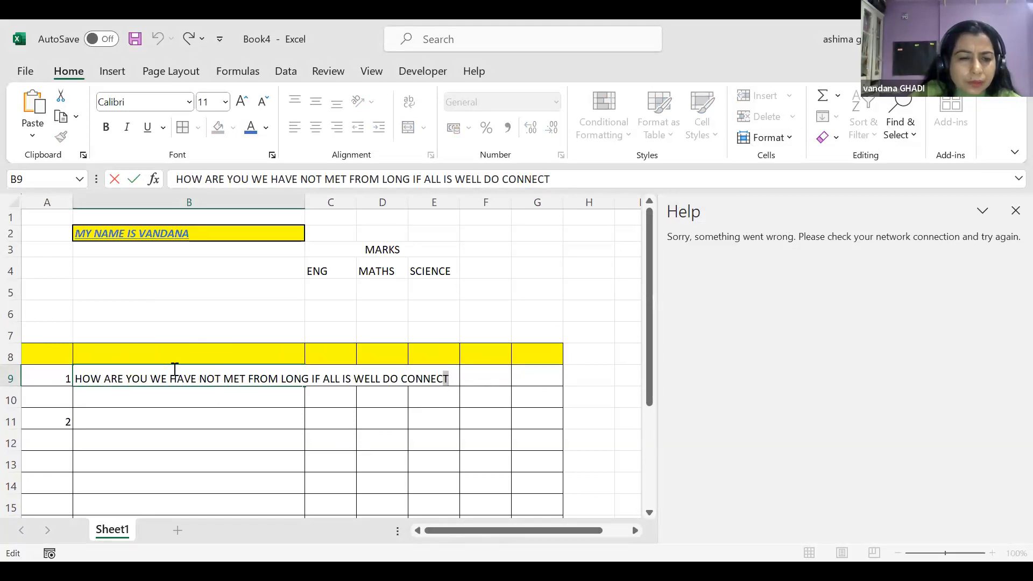
Reselect B9 and its sentence text, then stop editing by selecting H3
left_click_drag(54, 374, 350, 378)
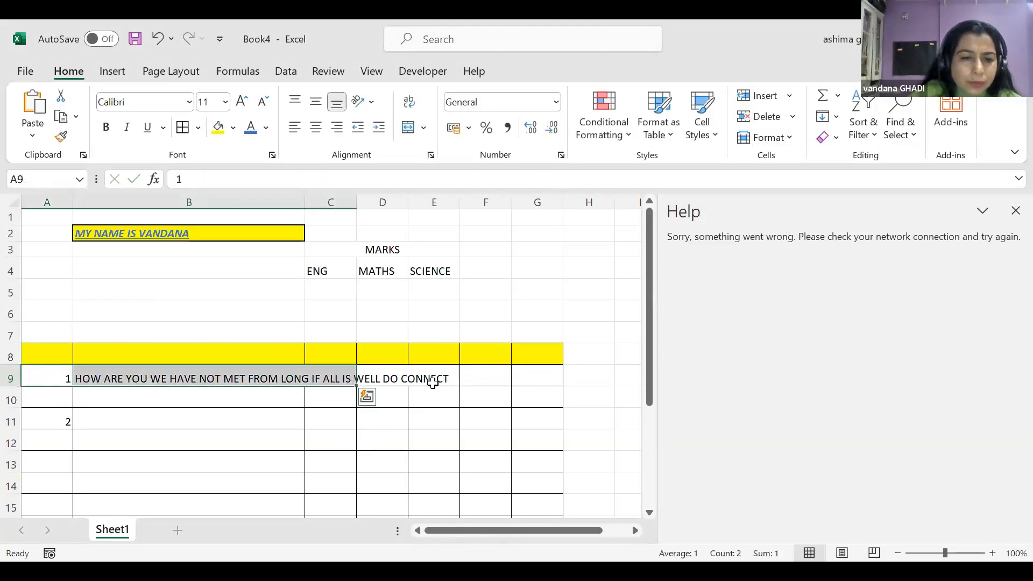
left_click(431, 381)
left_click(112, 377)
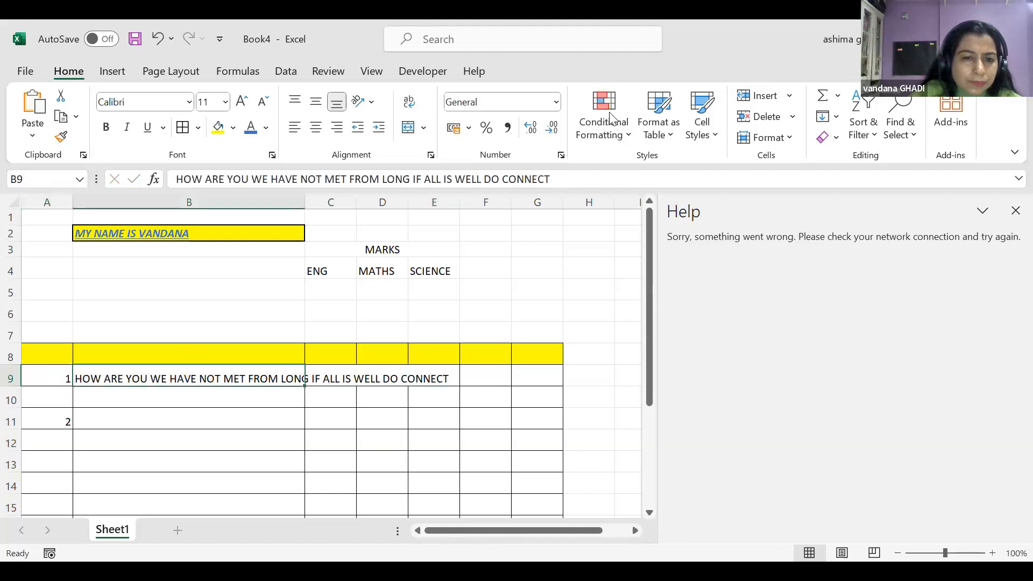
left_click_drag(559, 180, 174, 179)
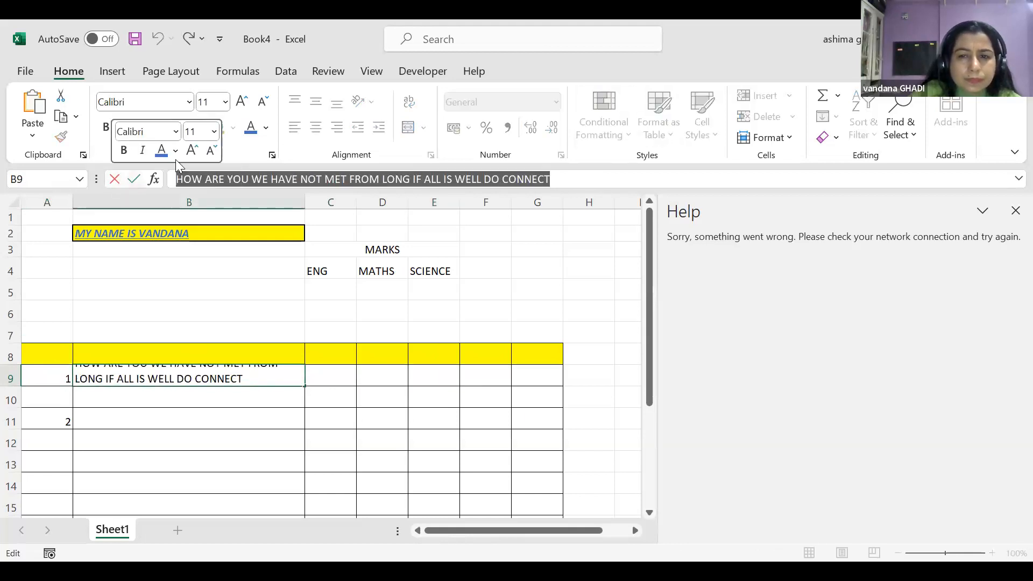
left_click(569, 178)
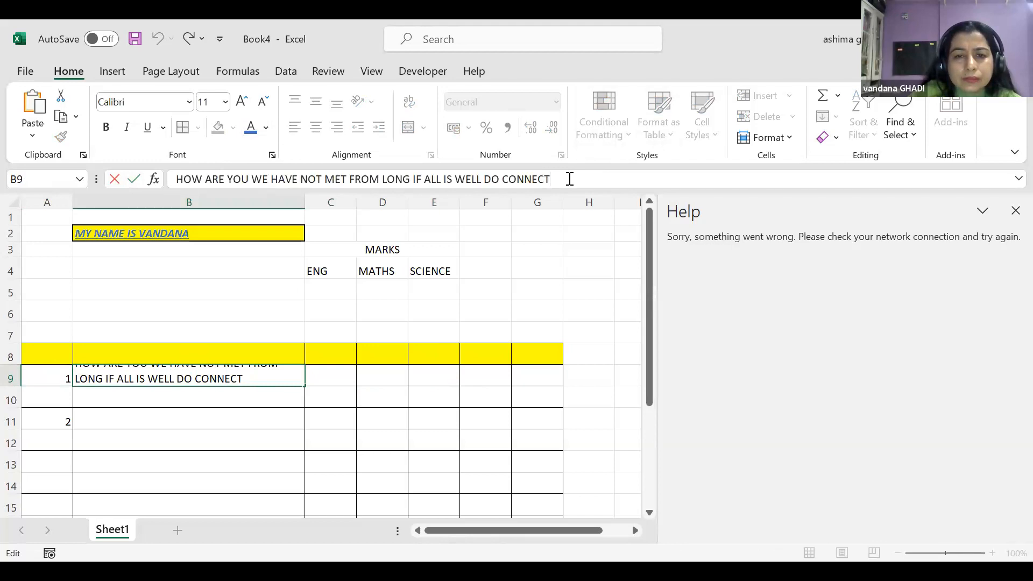
left_click(588, 248)
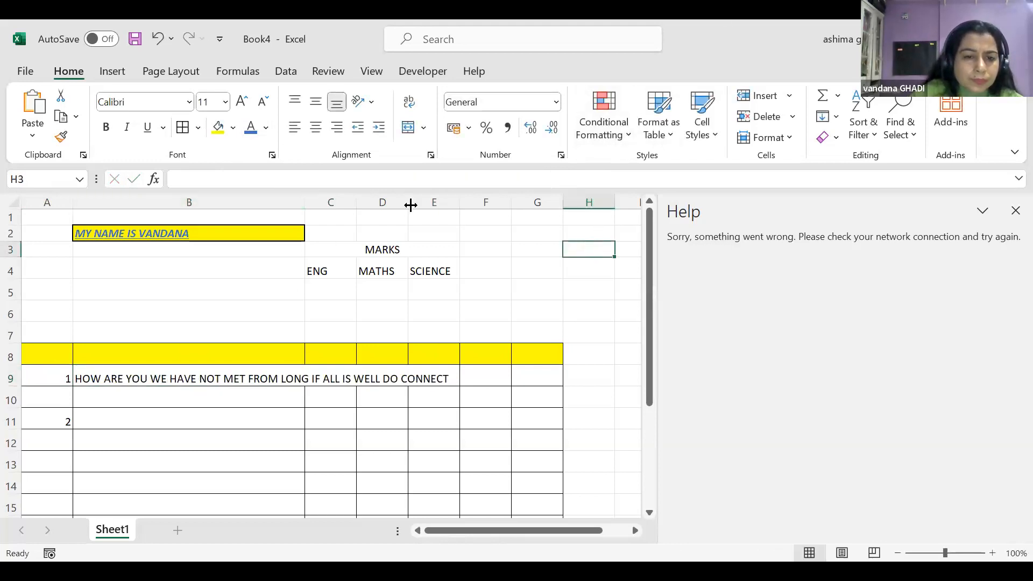
Widen column B, undo the taller row 9, and merge and centre B9:B10
mouse_move(305, 202)
left_mouse_down()
mouse_move(414, 200)
mouse_move(302, 198)
left_mouse_up()
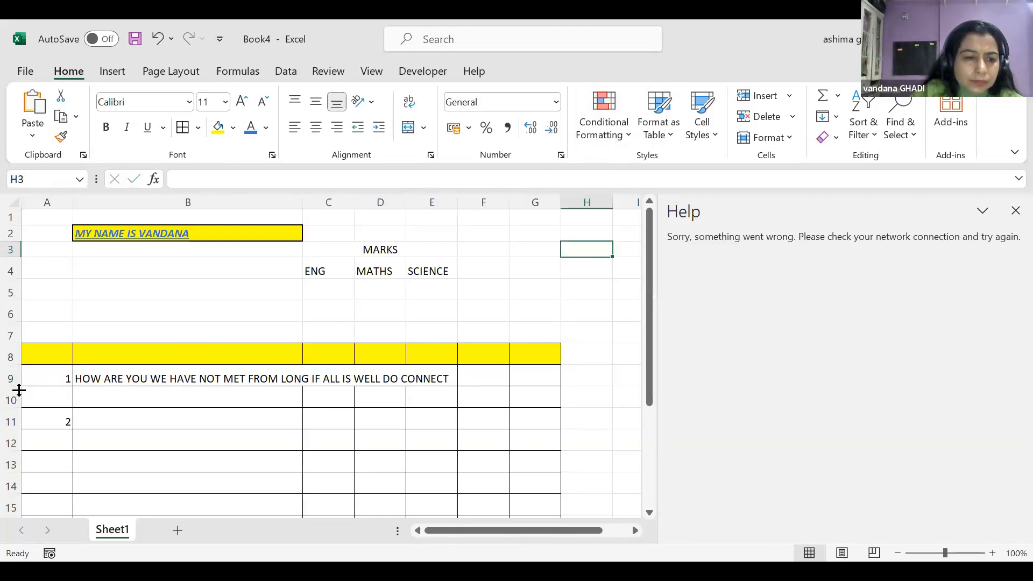
left_click_drag(18, 384, 18, 429)
left_click(149, 422)
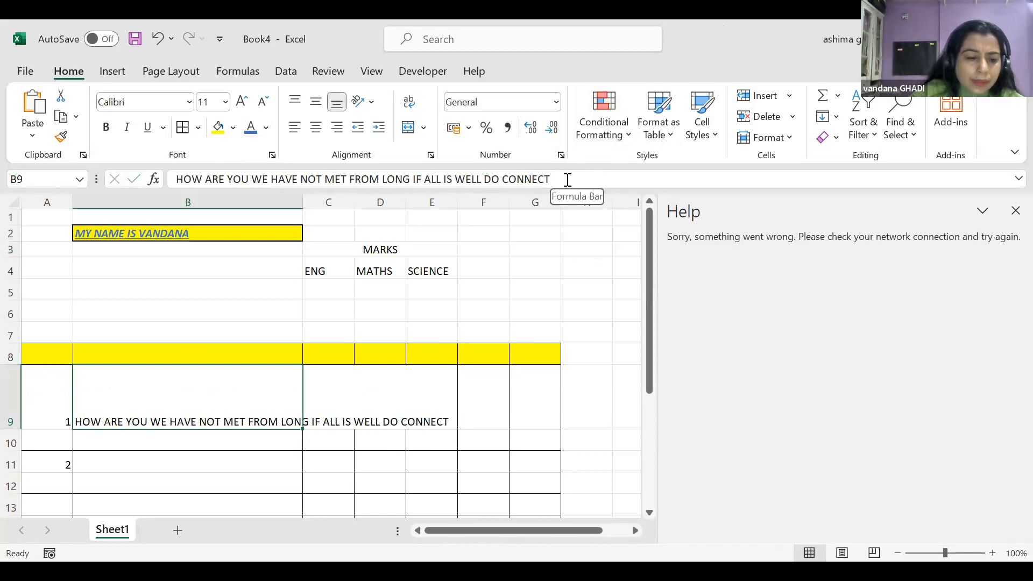
key("ctrl+z")
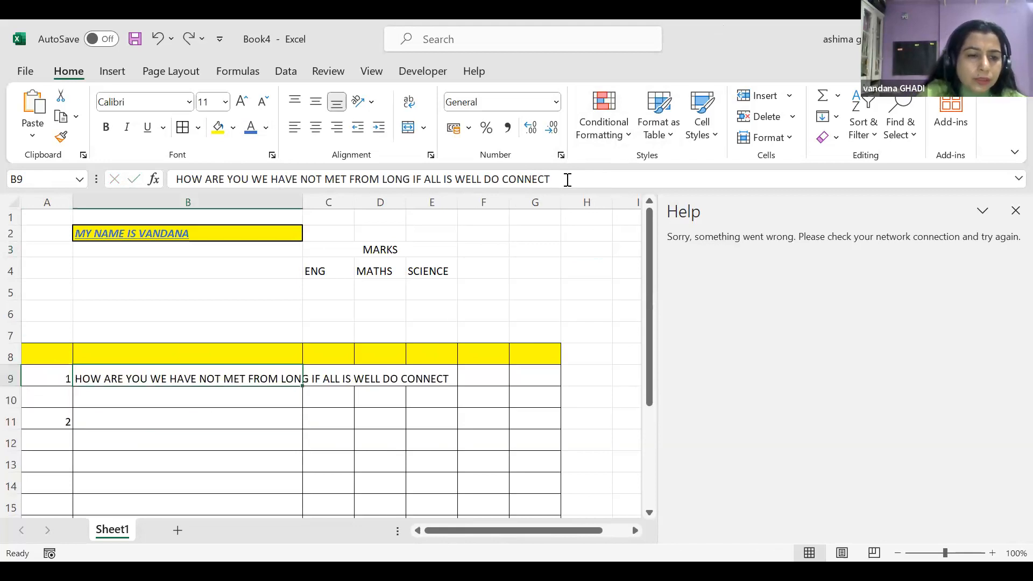
left_click_drag(76, 369, 114, 392)
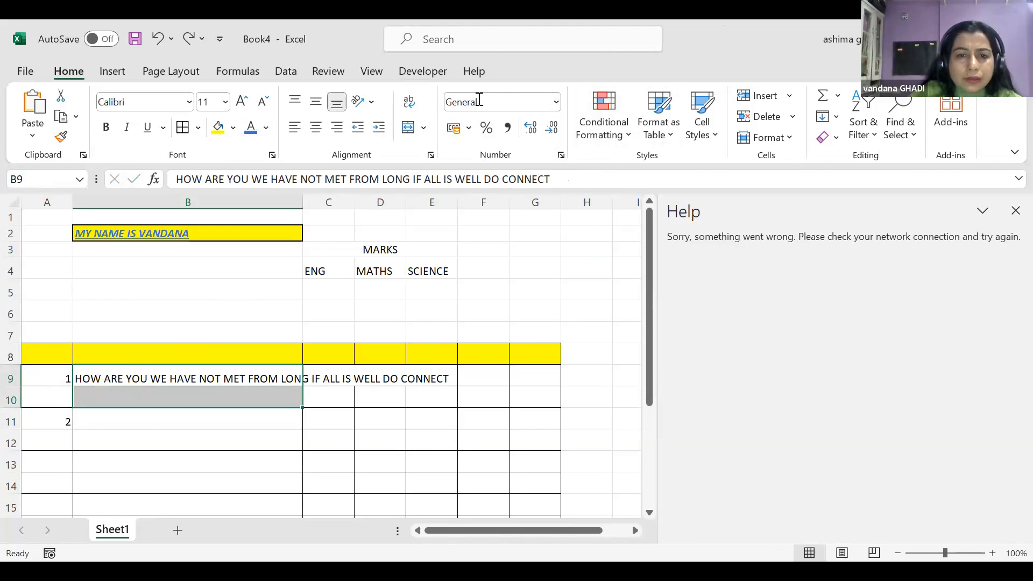
left_click(410, 128)
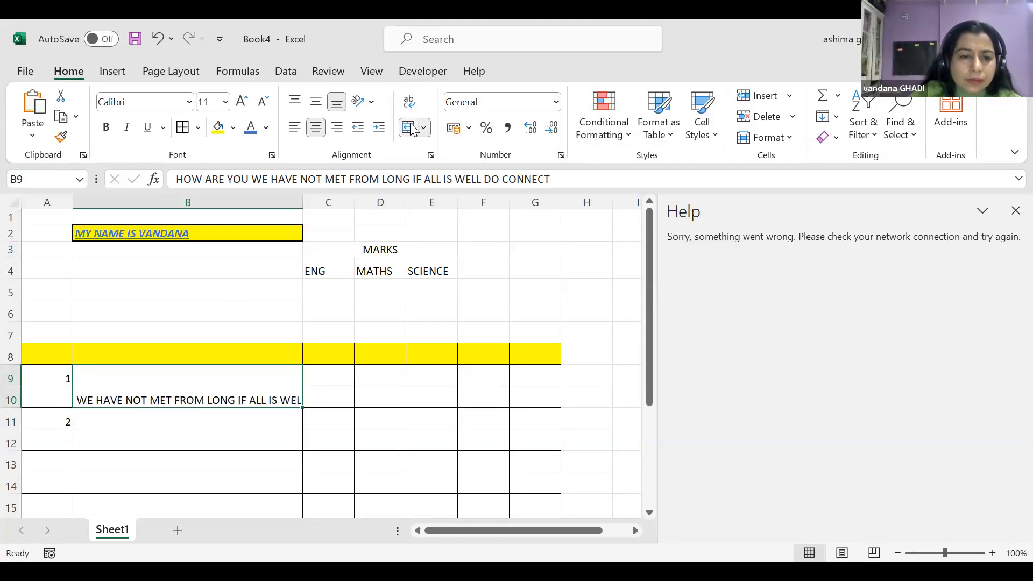
Widen column B in two drags and wrap the sentence in merged B9:B10
scroll(230, 396, "down", 2)
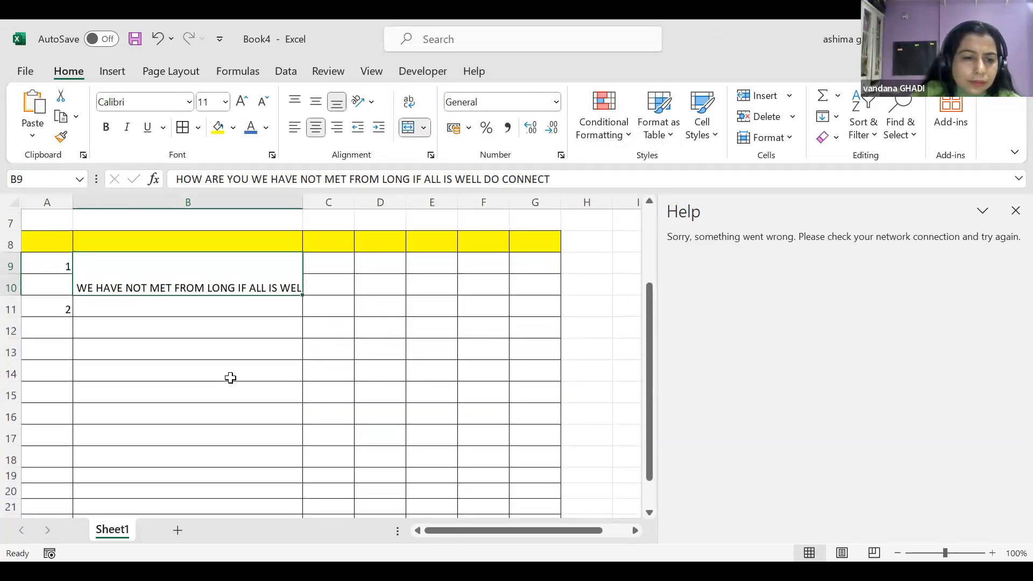
left_click_drag(300, 201, 332, 201)
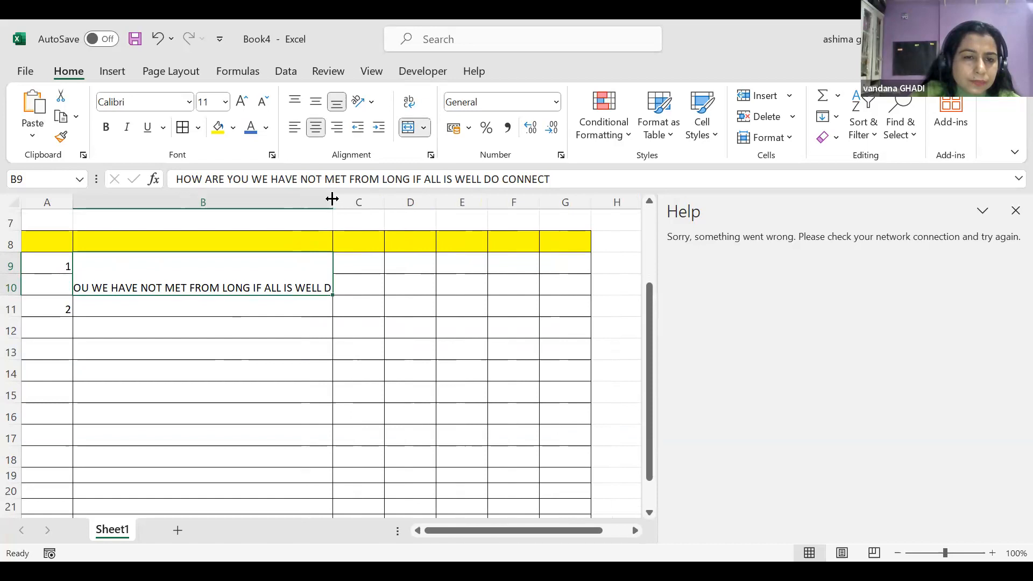
left_click_drag(332, 199, 355, 200)
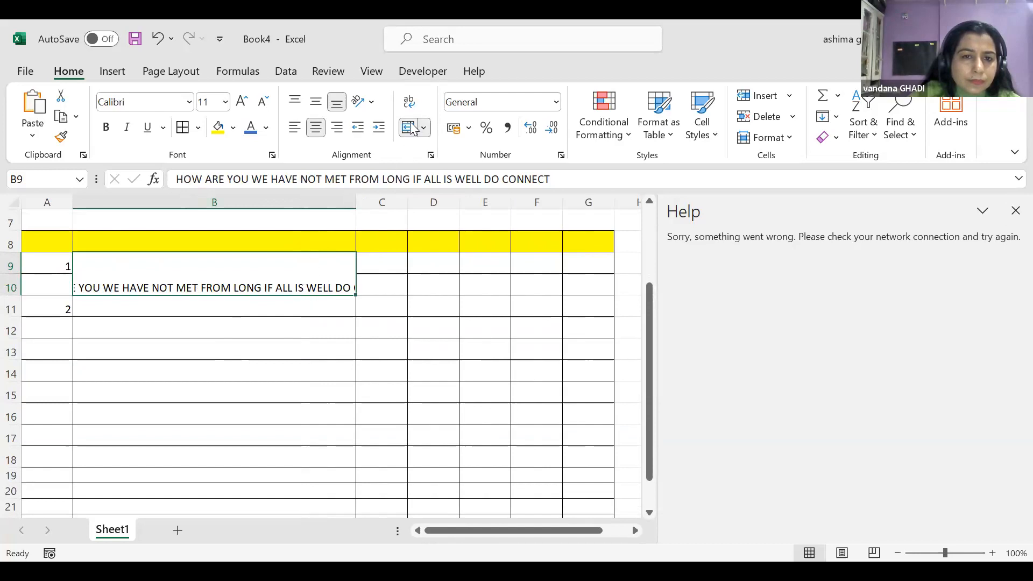
left_click(414, 103)
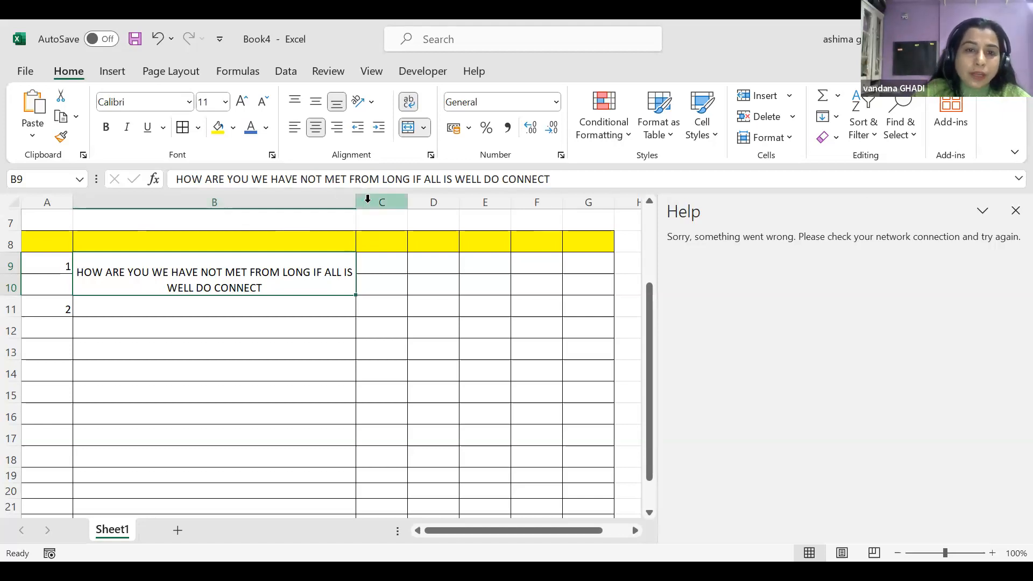
Close the help pane, widen column B further, and make row 10 29.50 tall
left_click(1015, 211)
left_click_drag(359, 201, 391, 240)
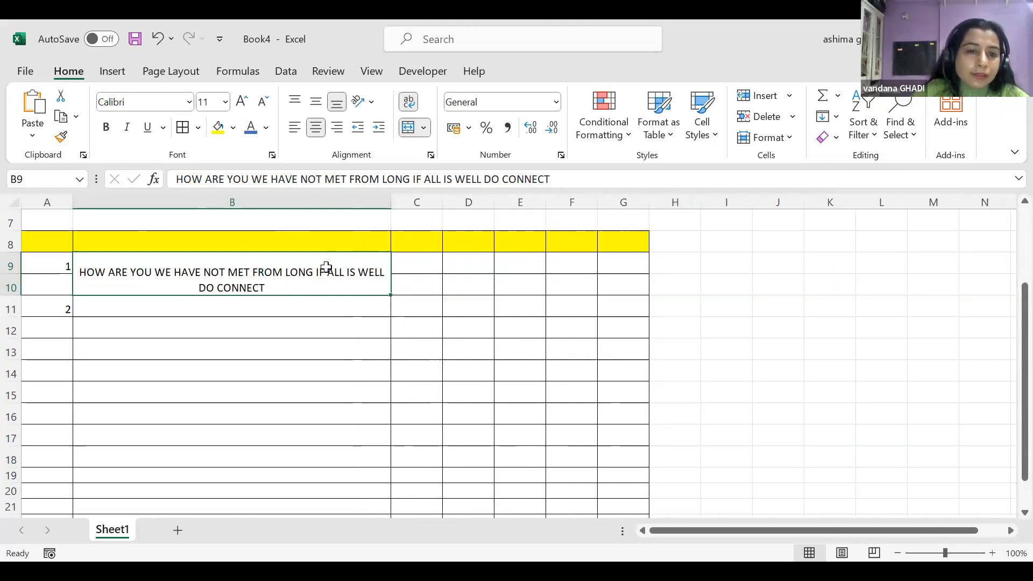
left_click_drag(19, 272, 19, 271)
left_click(13, 286)
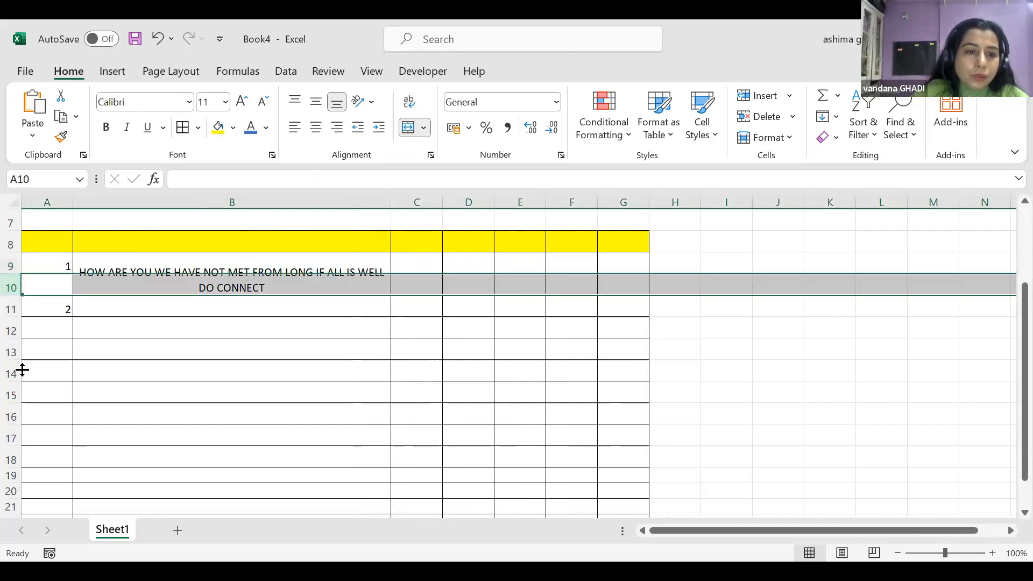
left_click_drag(23, 372, 27, 303)
left_click(51, 283)
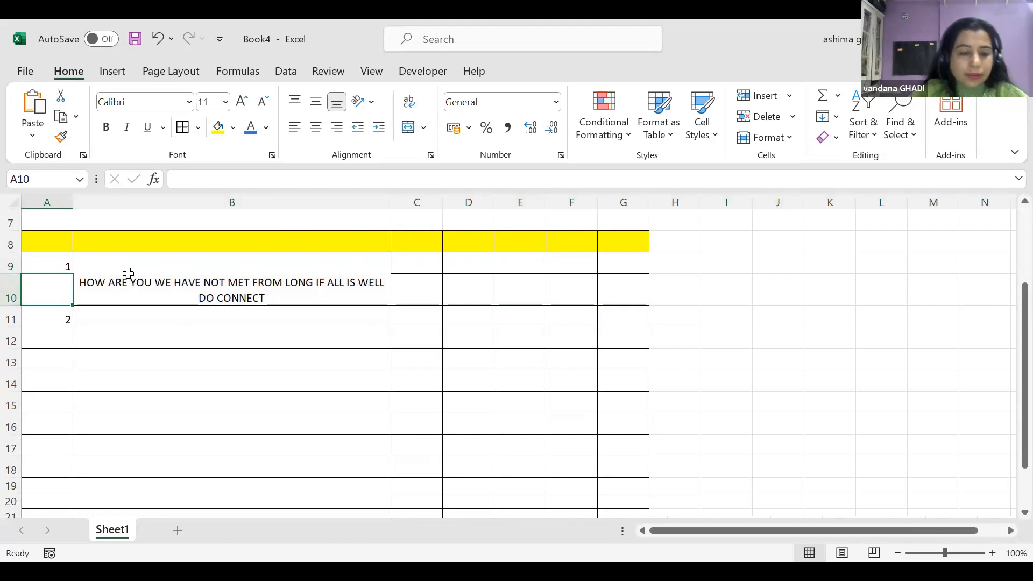
Enter 1 in A10 and select the merged message cell B9:B10
type("1")
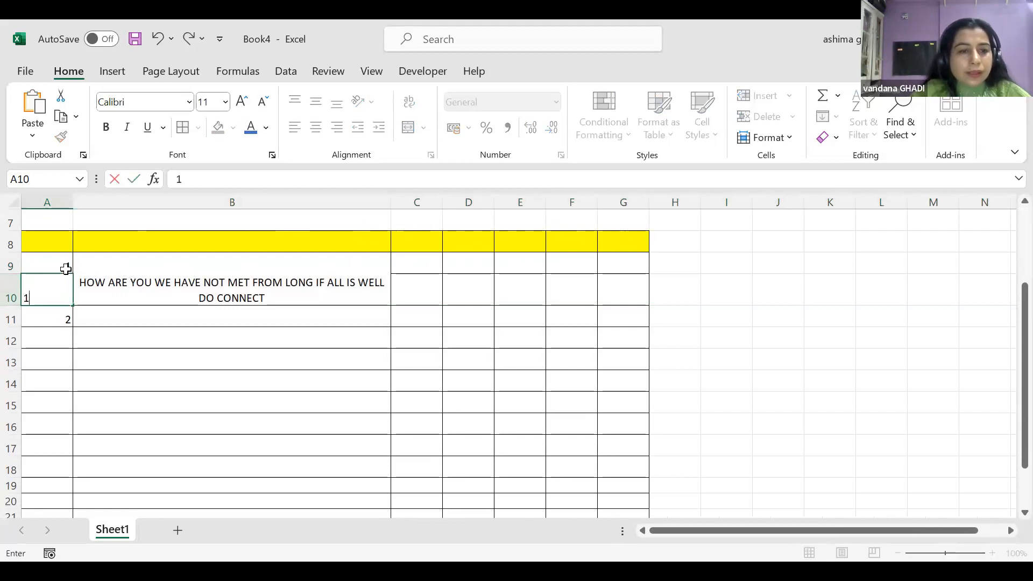
left_click(66, 267)
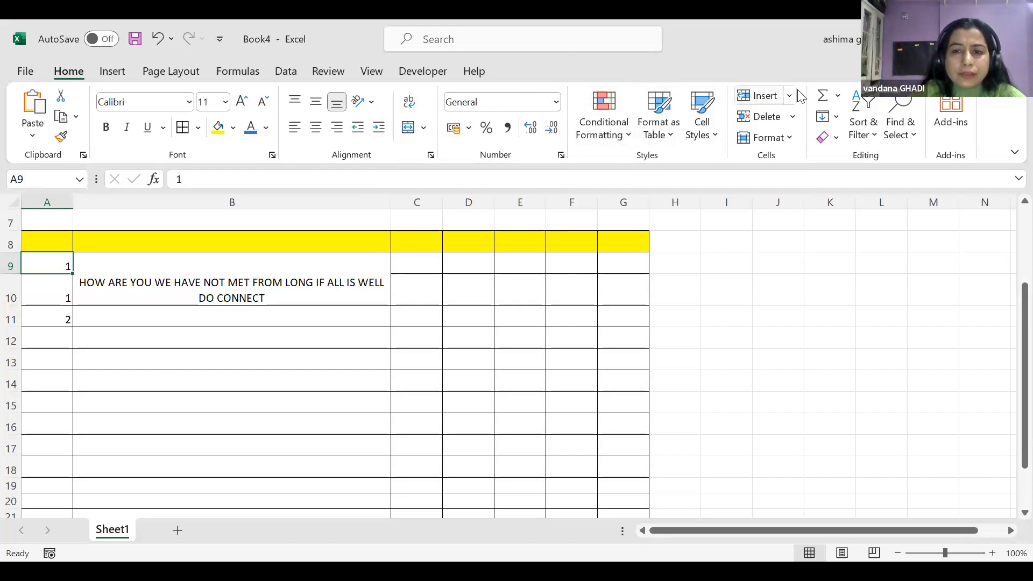
left_click(168, 270)
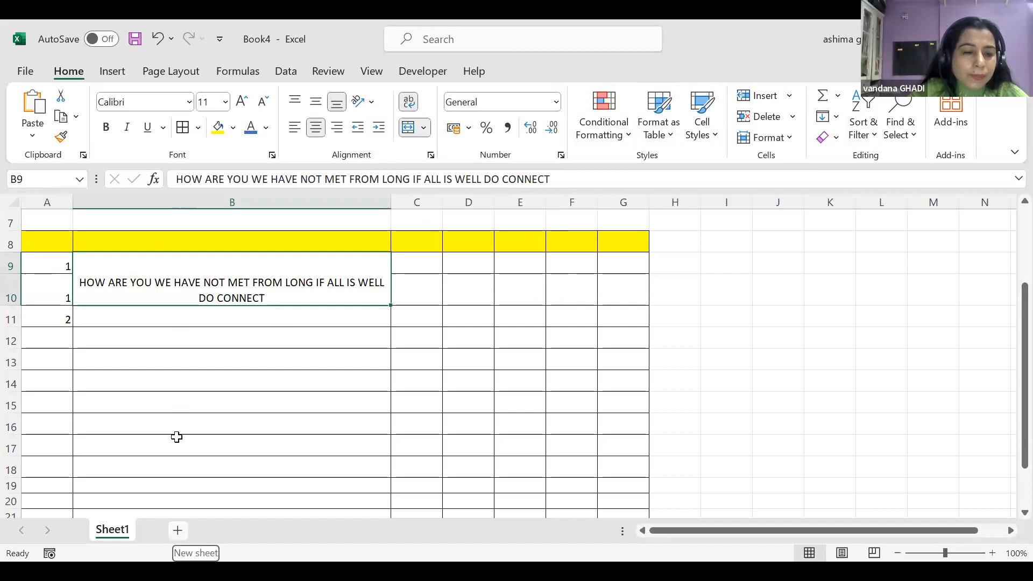
Insert Sheet2 with Shift+F11, then enter 4 in B2 and the text 3..4 in B3
key("shift+F11")
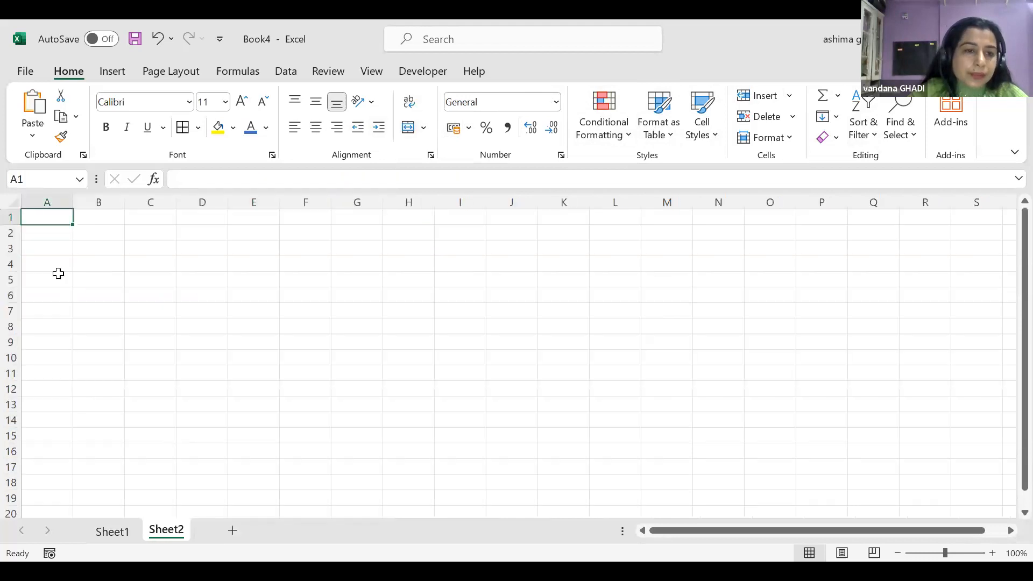
left_click(100, 231)
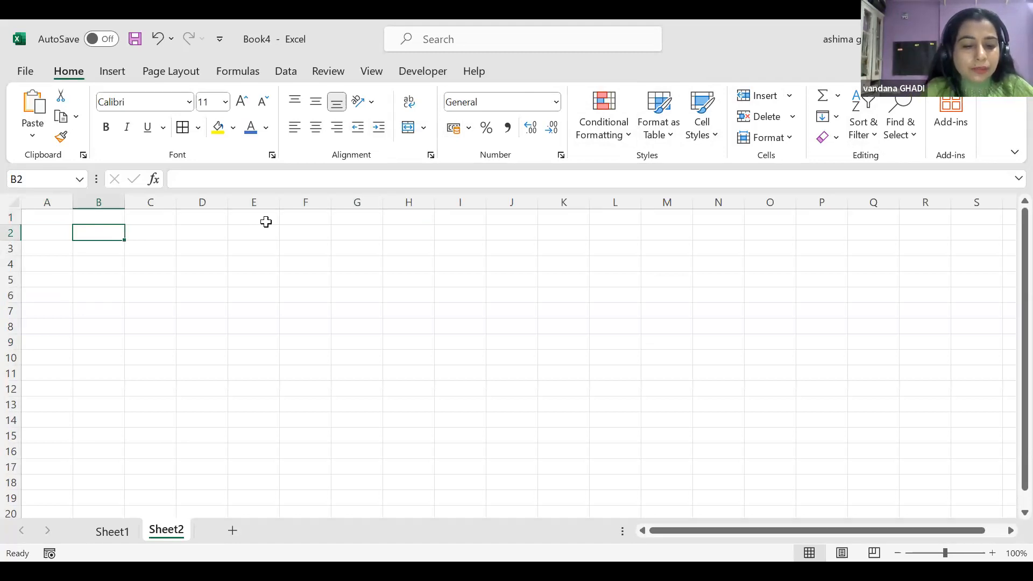
type("4")
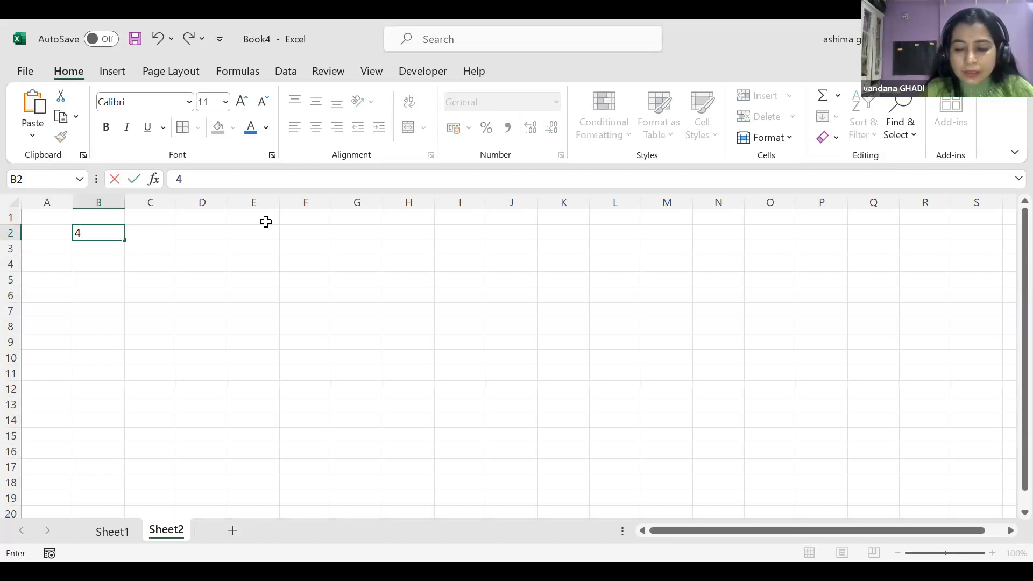
key("Return")
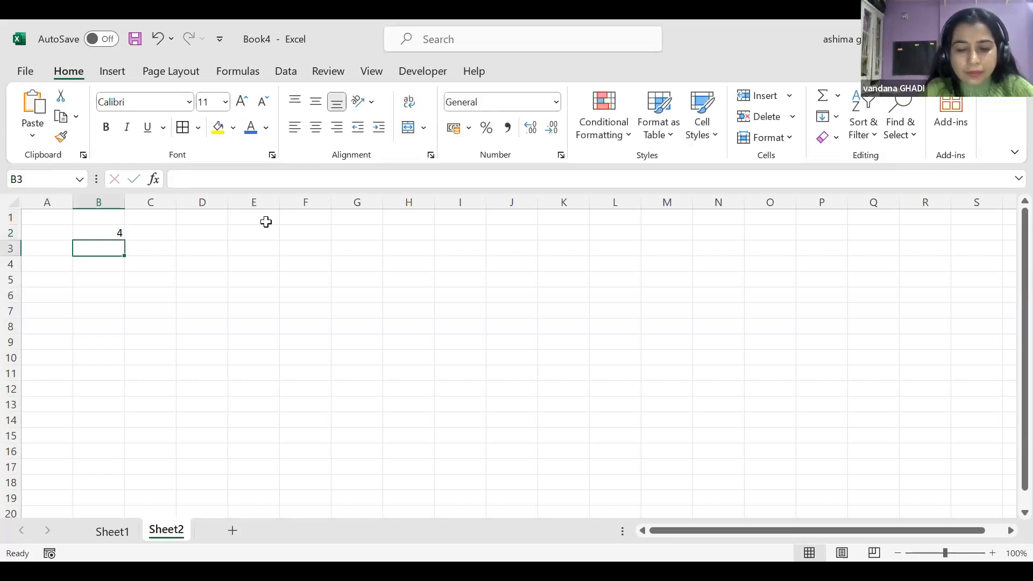
type("3..4")
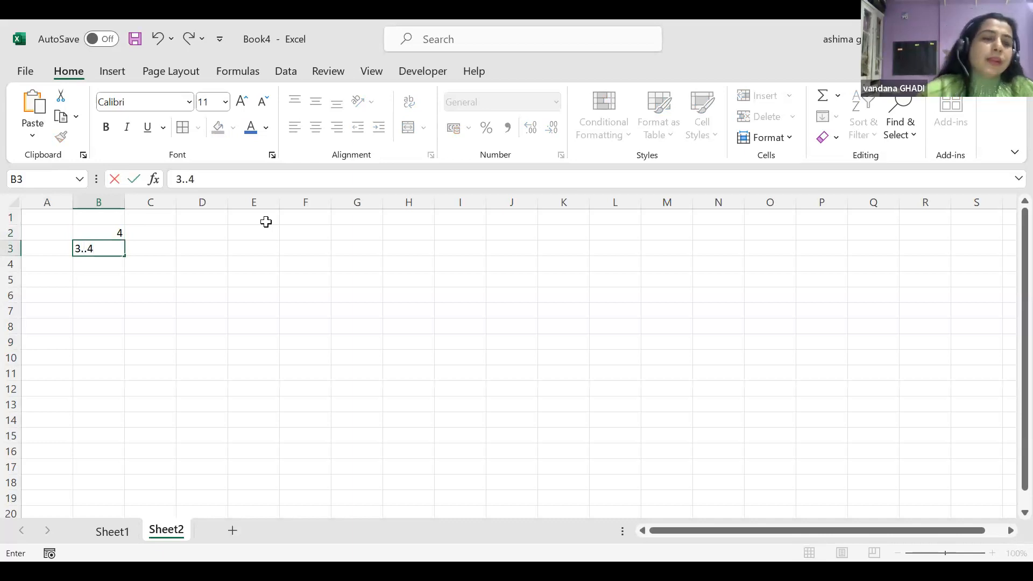
left_click(275, 264)
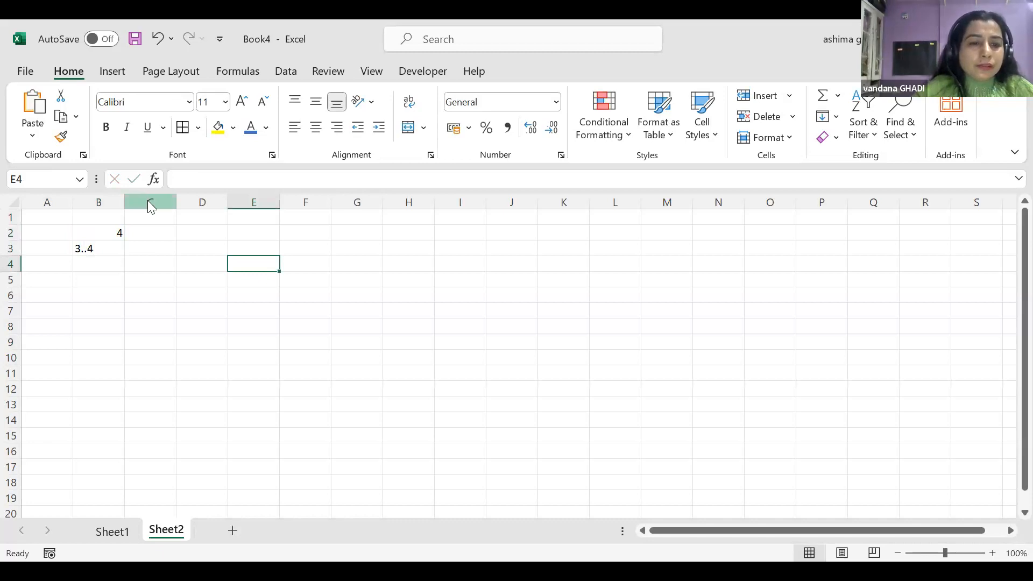
Bring up column C's right-click menu, dismissing and reopening it twice
right_click(149, 199)
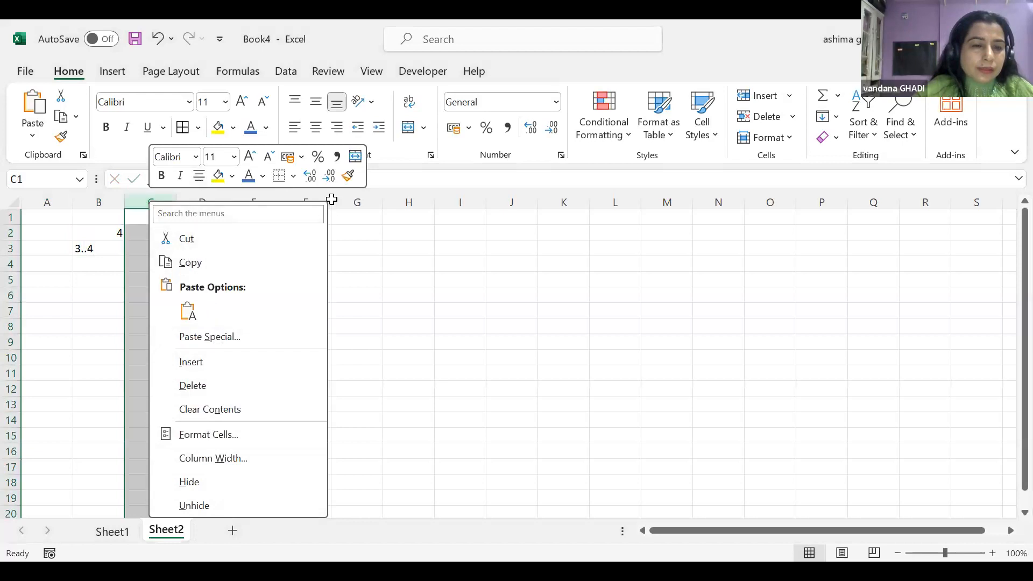
left_click(378, 224)
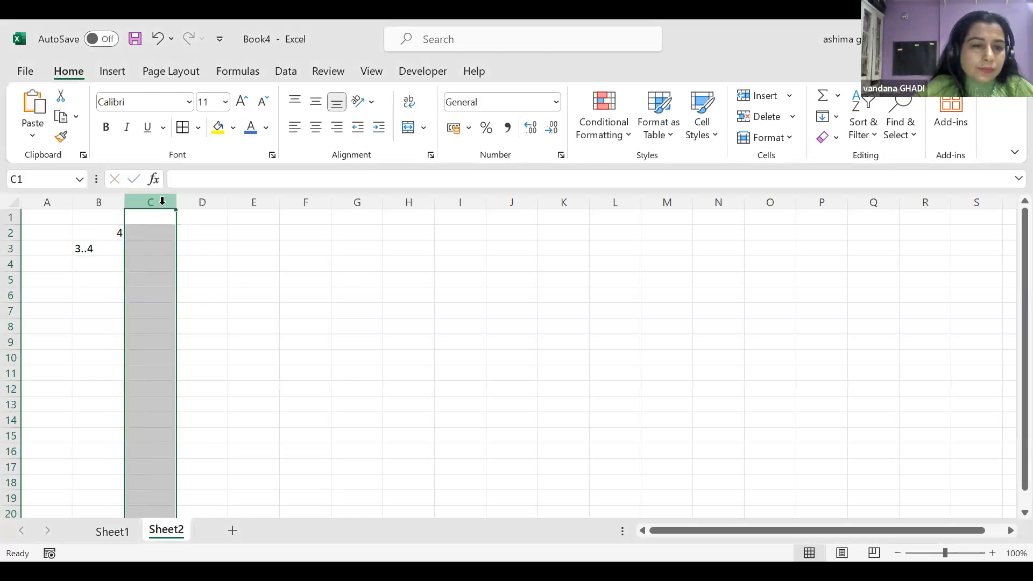
right_click(163, 203)
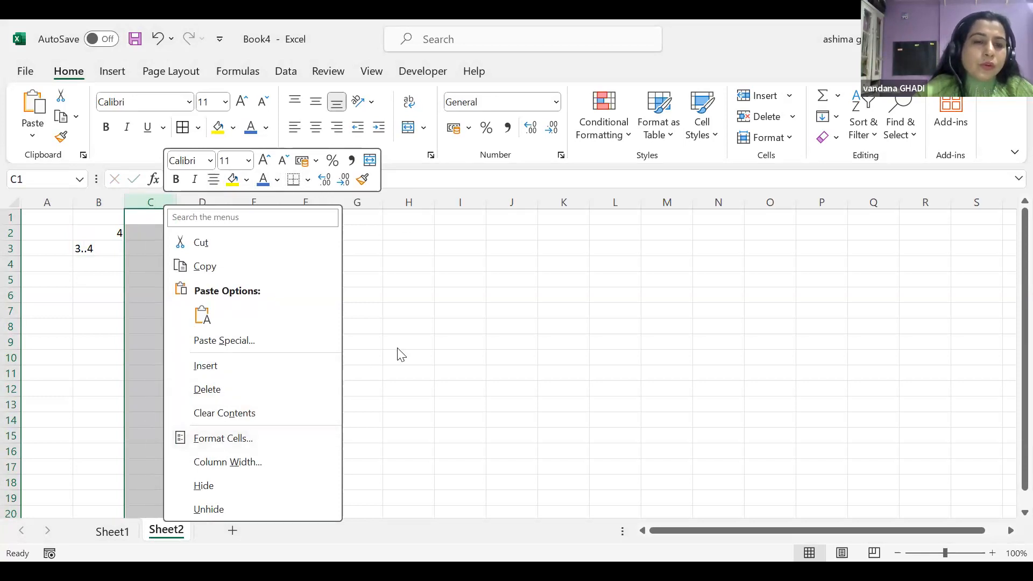
left_click(166, 202)
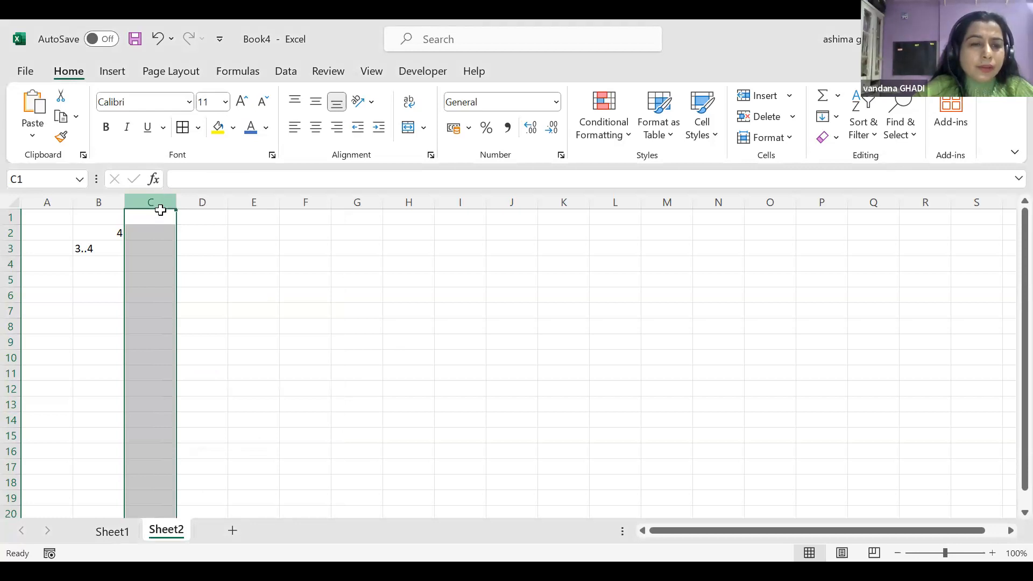
right_click(160, 273)
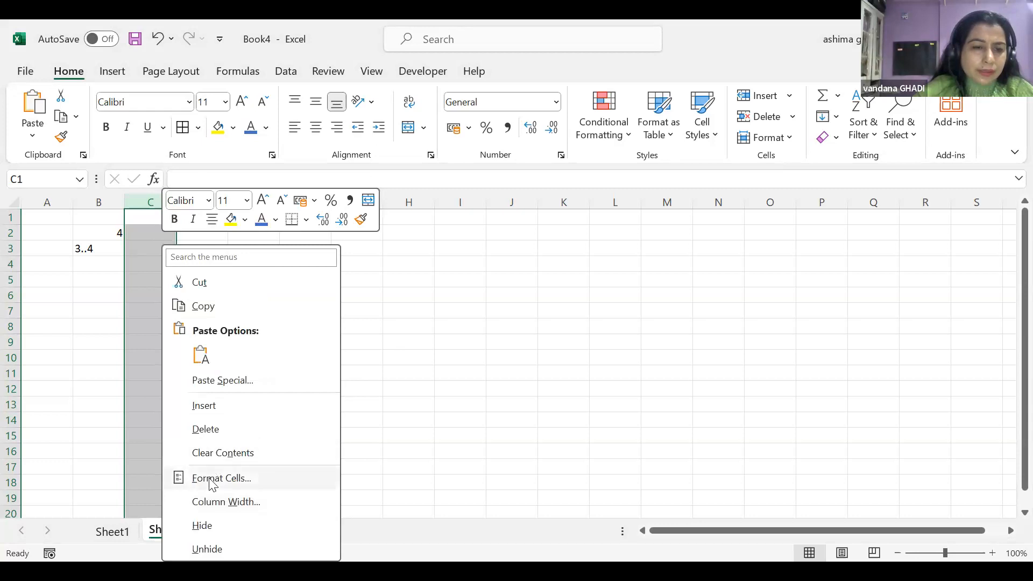
Open Format Cells for column C, view the Alignment then Number tab, and move the dialog aside
left_click(210, 480)
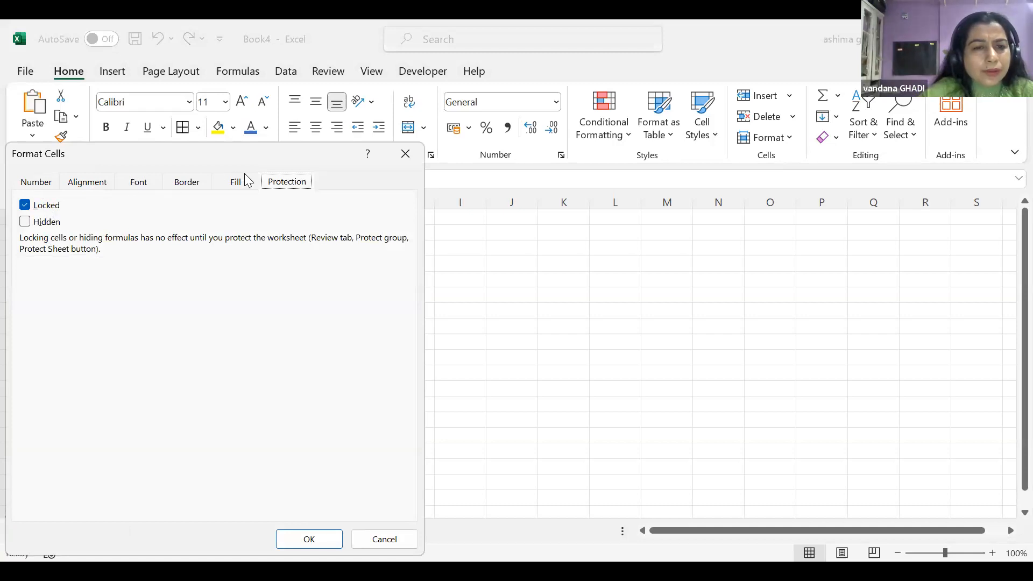
left_click(86, 188)
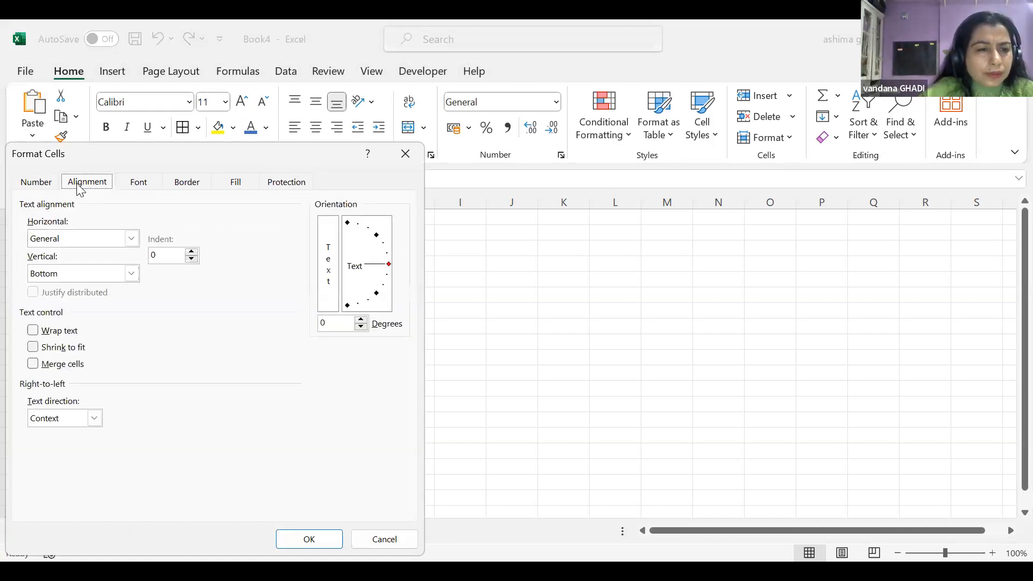
left_click(45, 187)
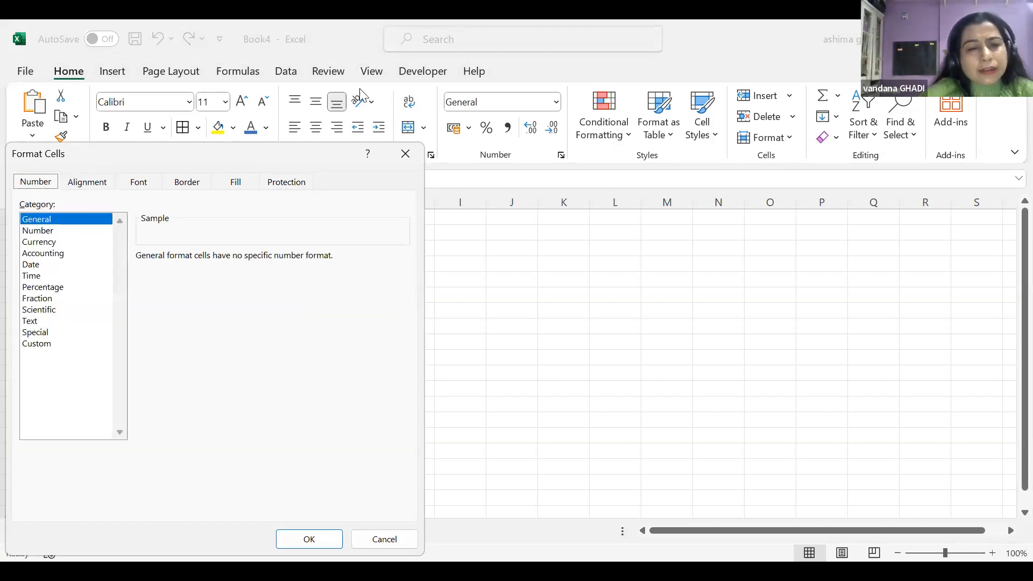
left_click_drag(86, 151, 361, 89)
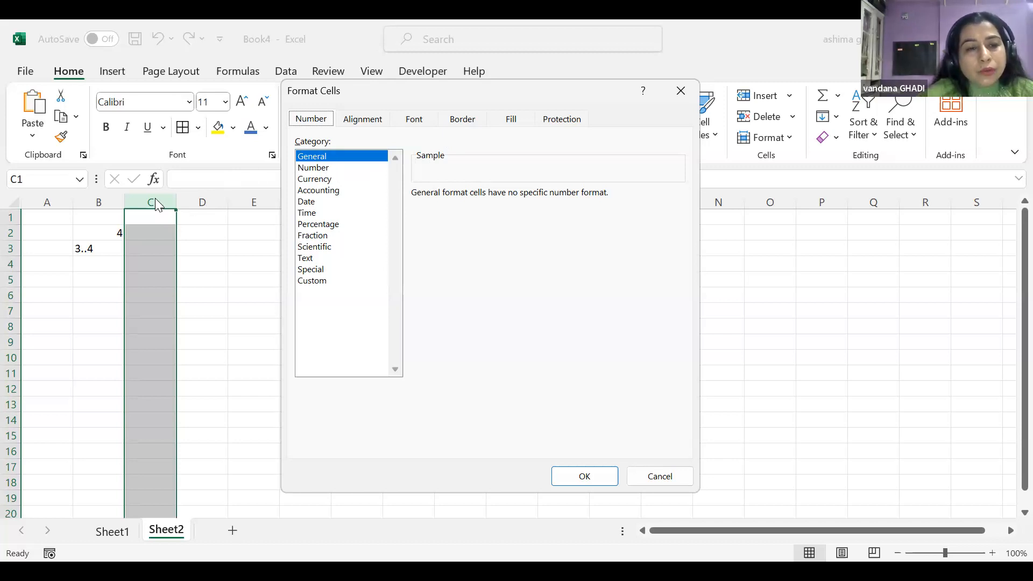
Format column C as Number with 2 decimal places and red negative numbers
left_click(314, 168)
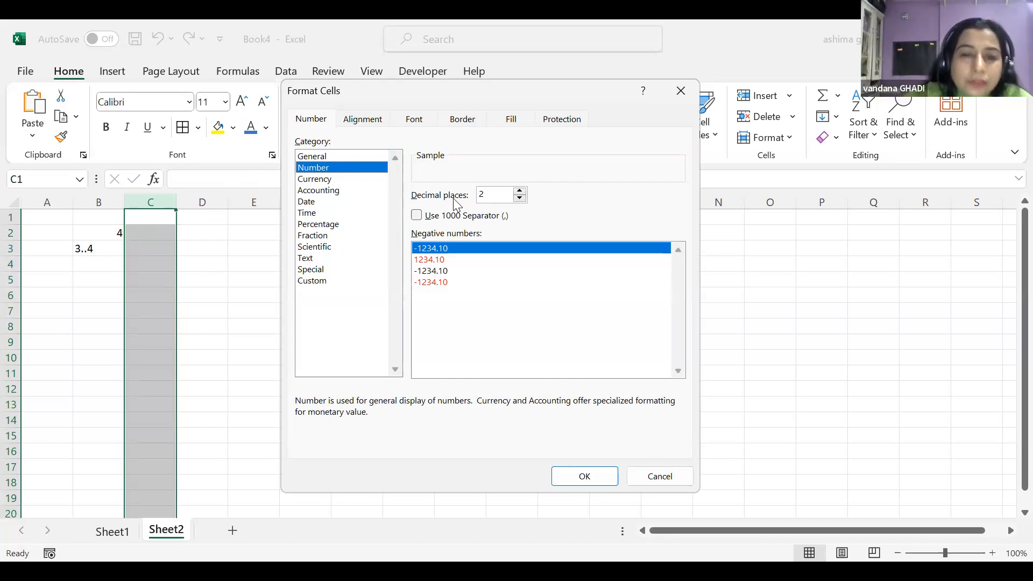
left_click(520, 198)
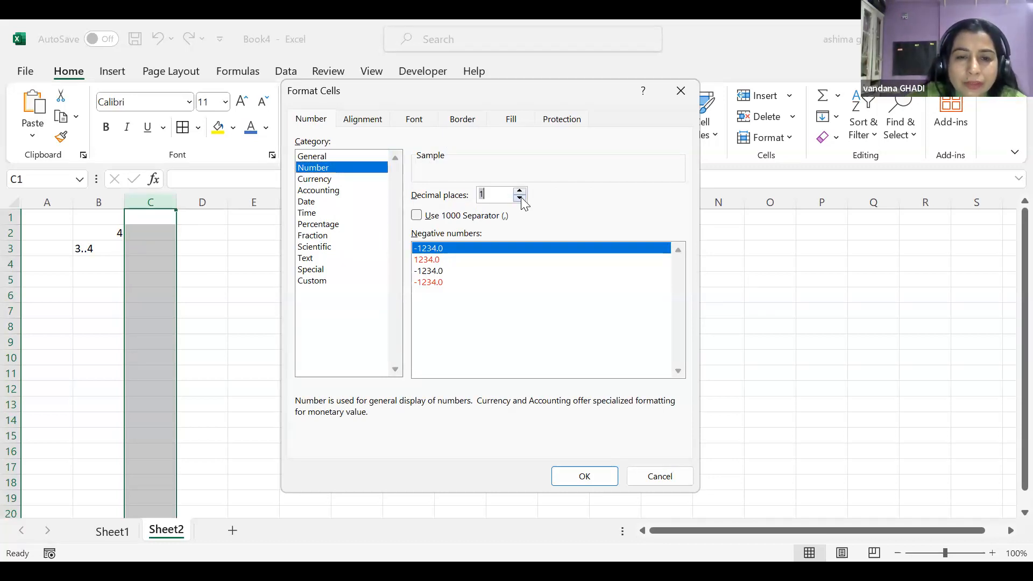
left_click(520, 198)
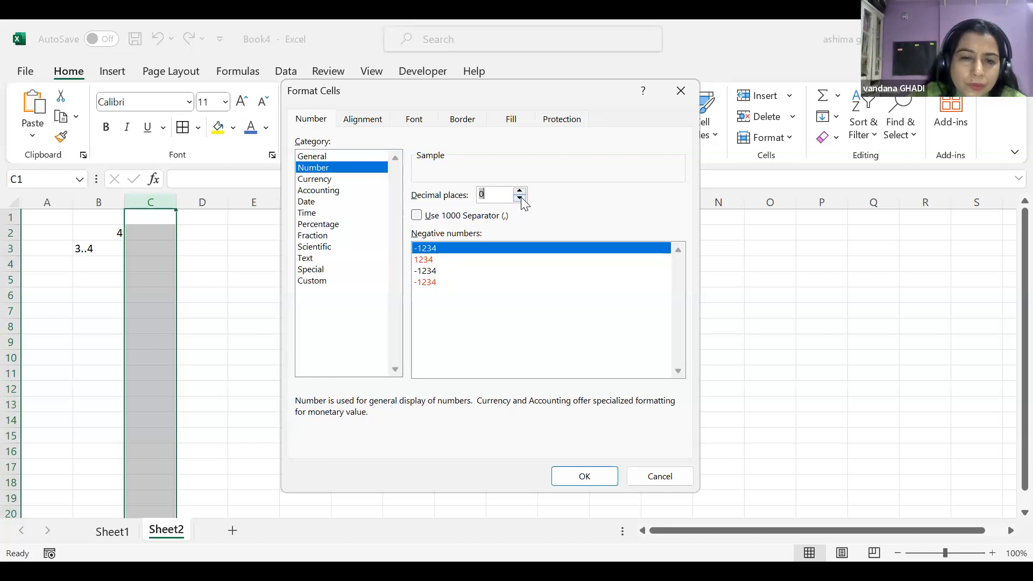
left_click(423, 261)
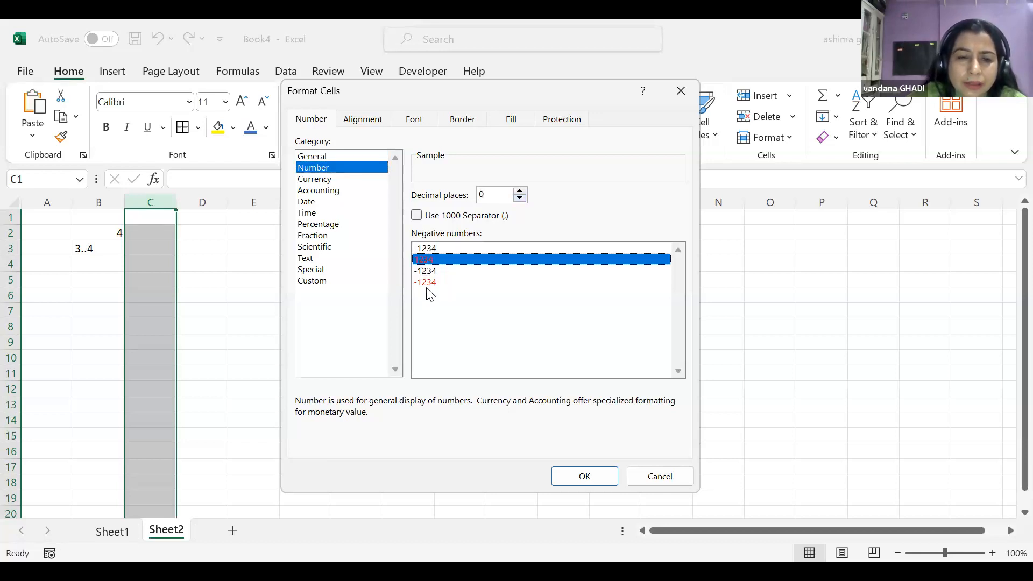
left_click(428, 271)
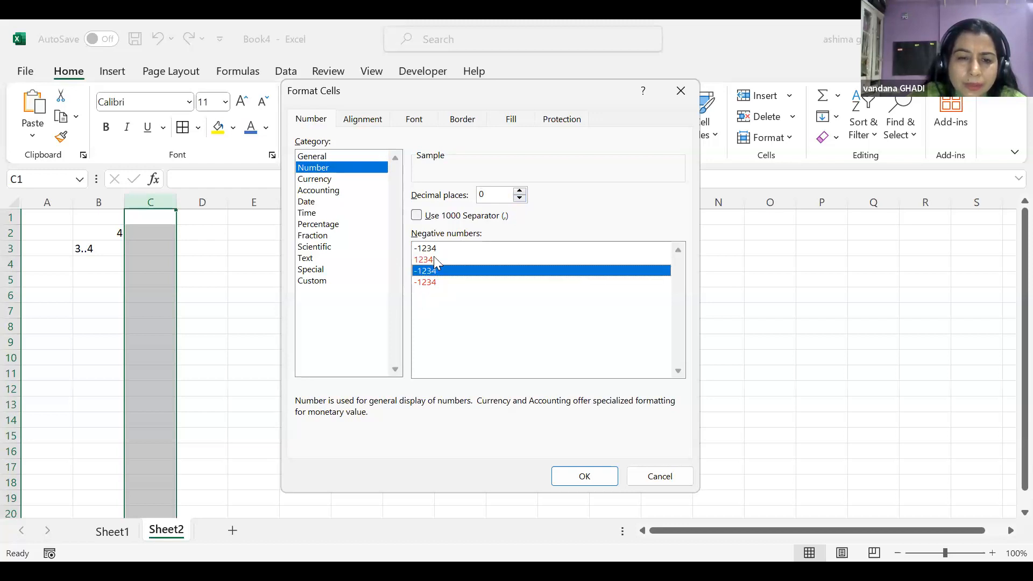
left_click(436, 261)
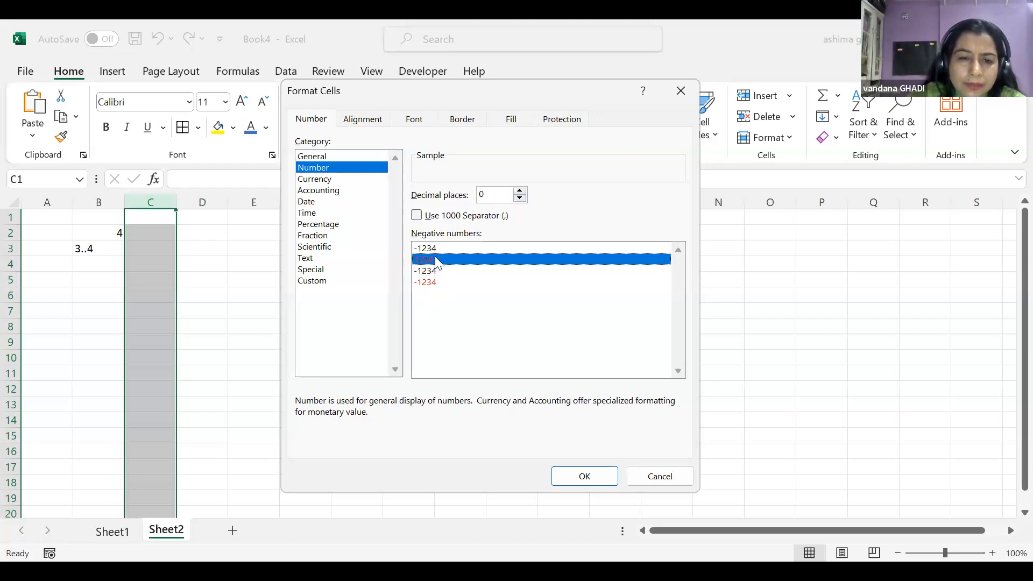
left_click(519, 191)
left_click(520, 191)
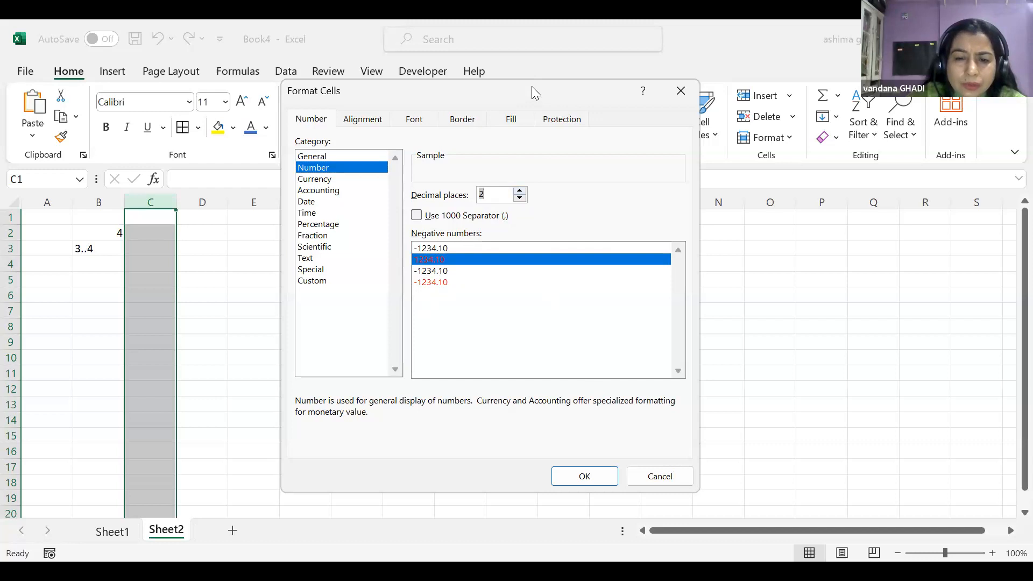
left_click_drag(532, 86, 540, 26)
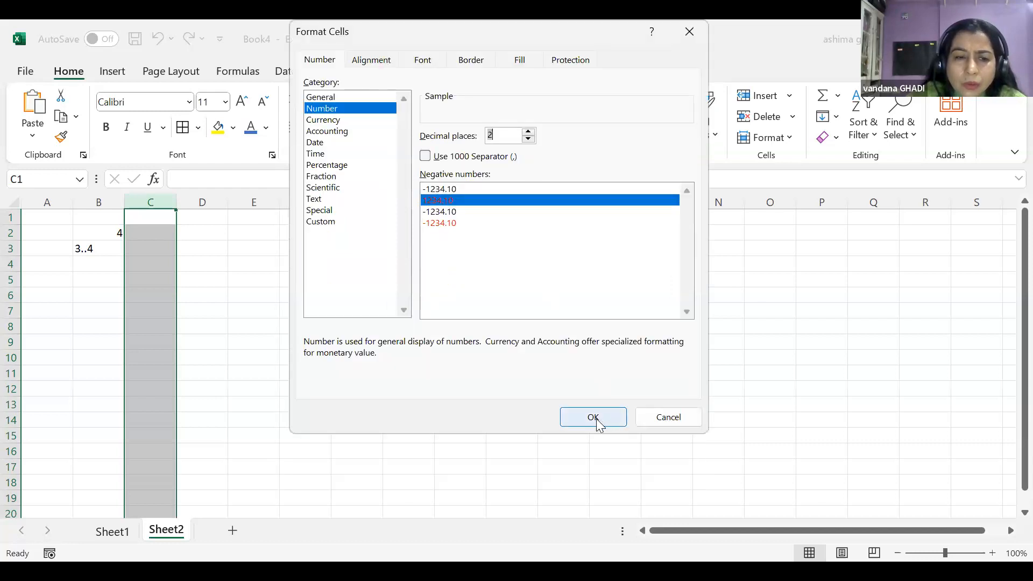
left_click(594, 418)
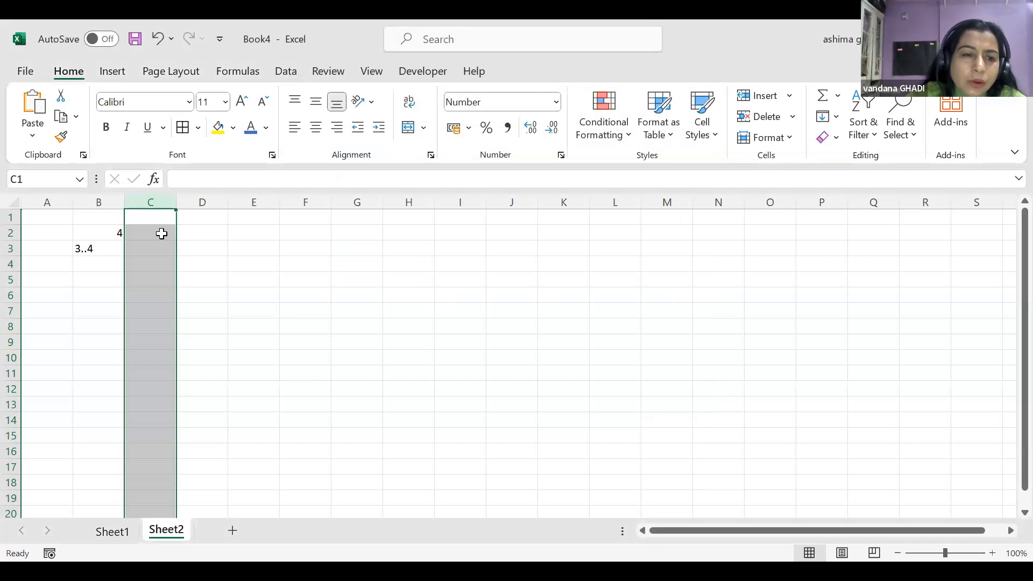
left_click(159, 232)
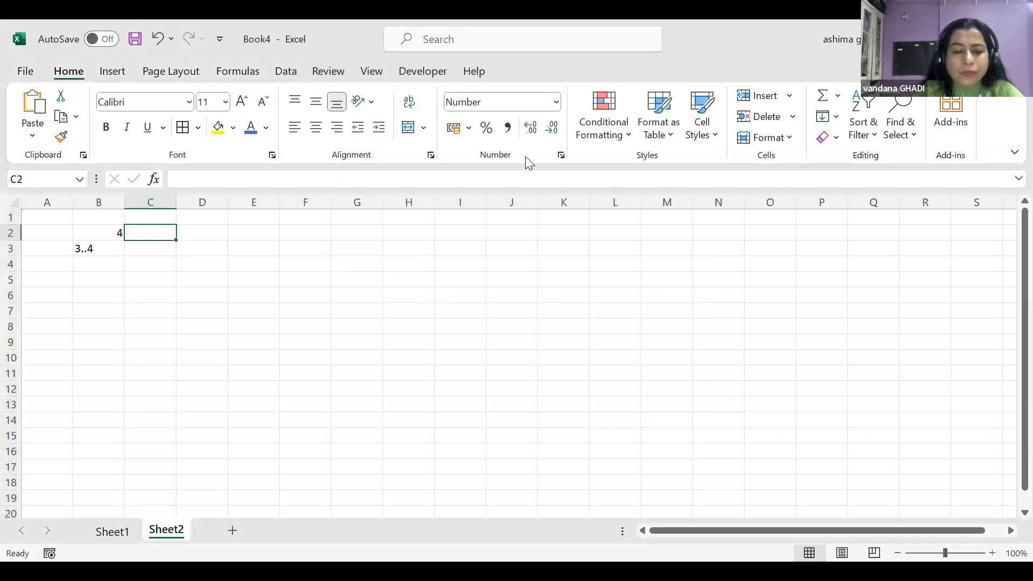
Enter 5 in C2, 5 in D2 and 10 in C3
type("5")
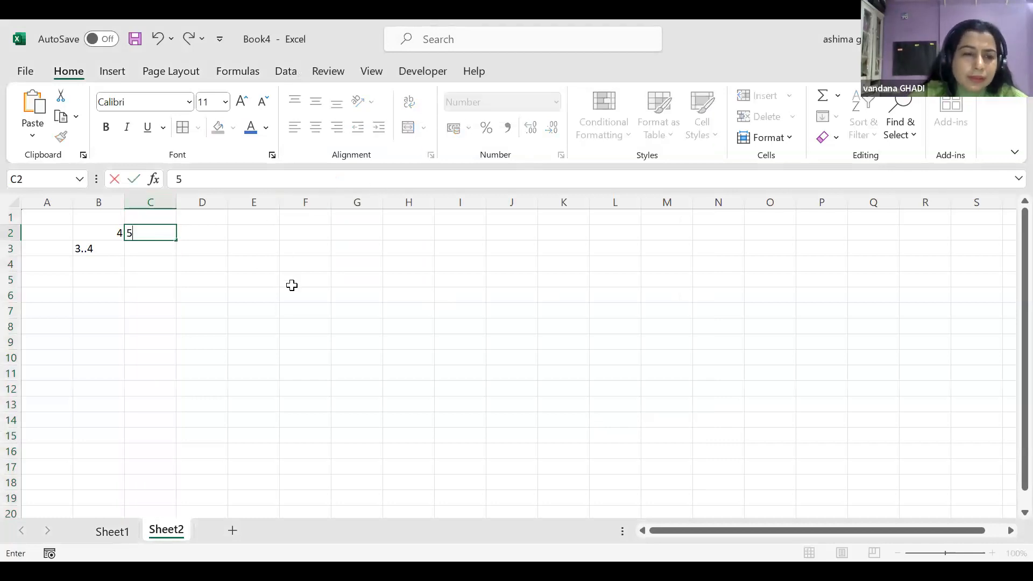
left_click(293, 284)
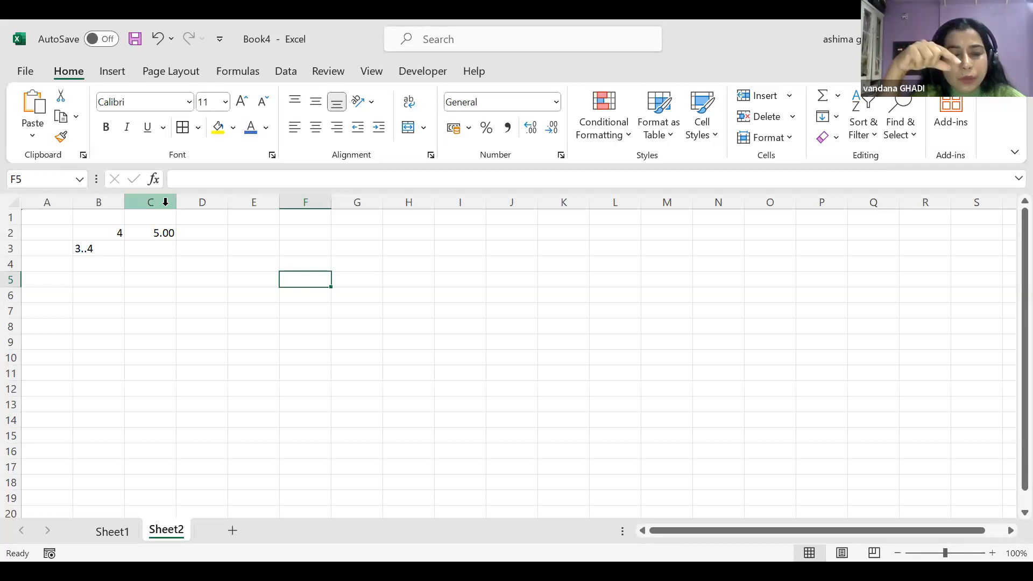
left_click(203, 232)
type("5")
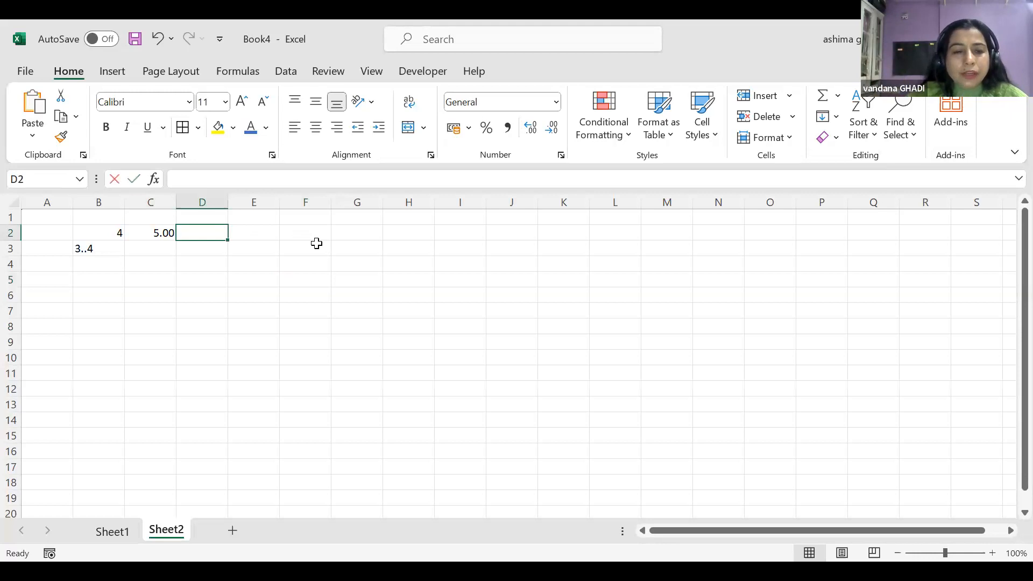
left_click(334, 261)
left_click(173, 253)
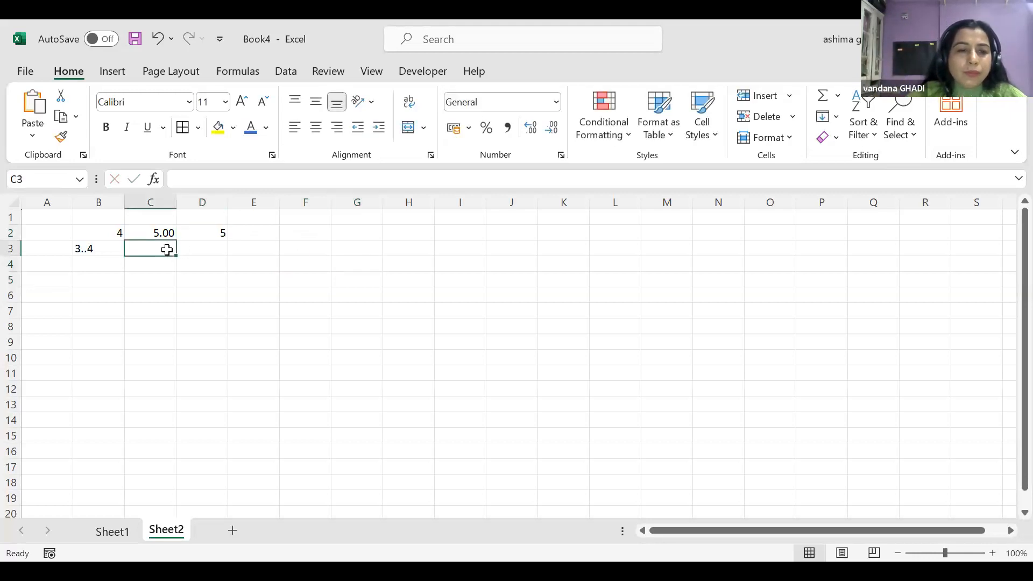
type("10")
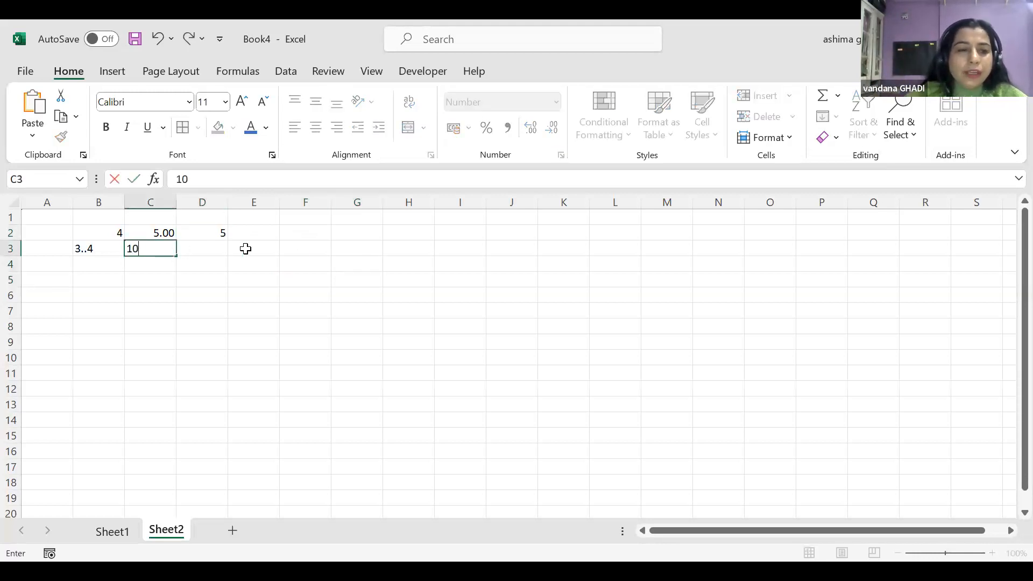
left_click(287, 327)
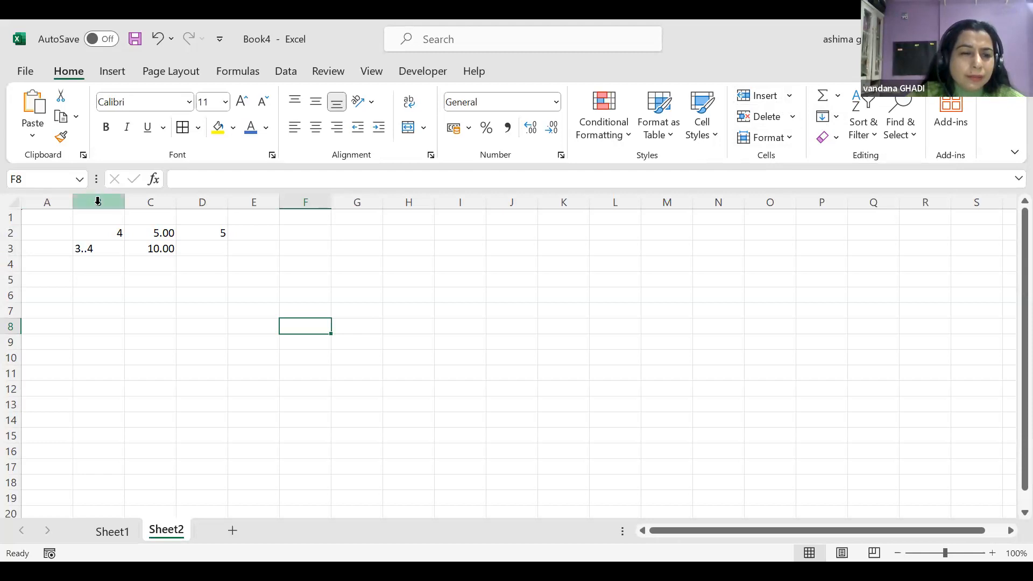
Delete column B with its entries and insert a blank column B in its place
left_click(98, 201)
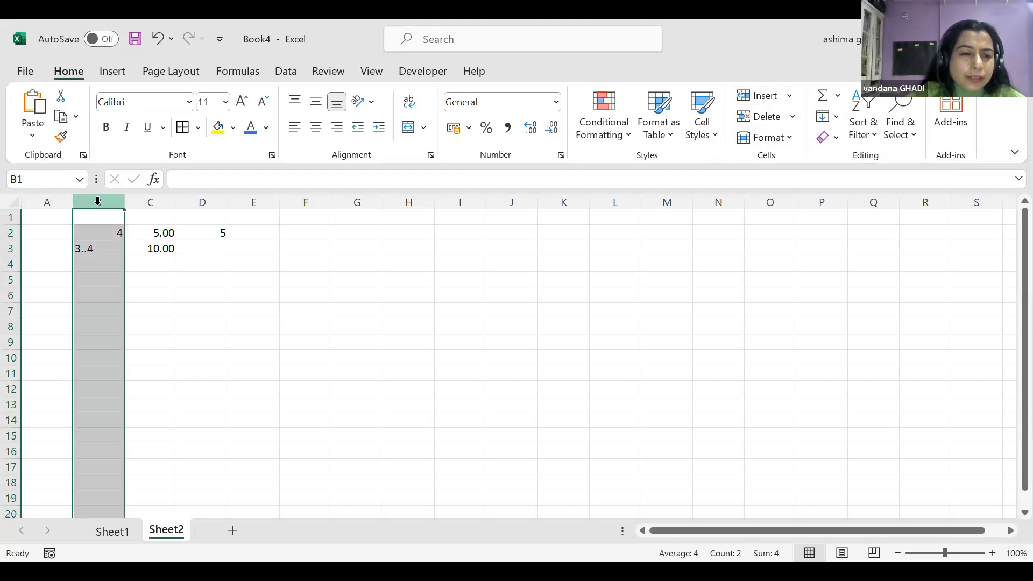
right_click(98, 201)
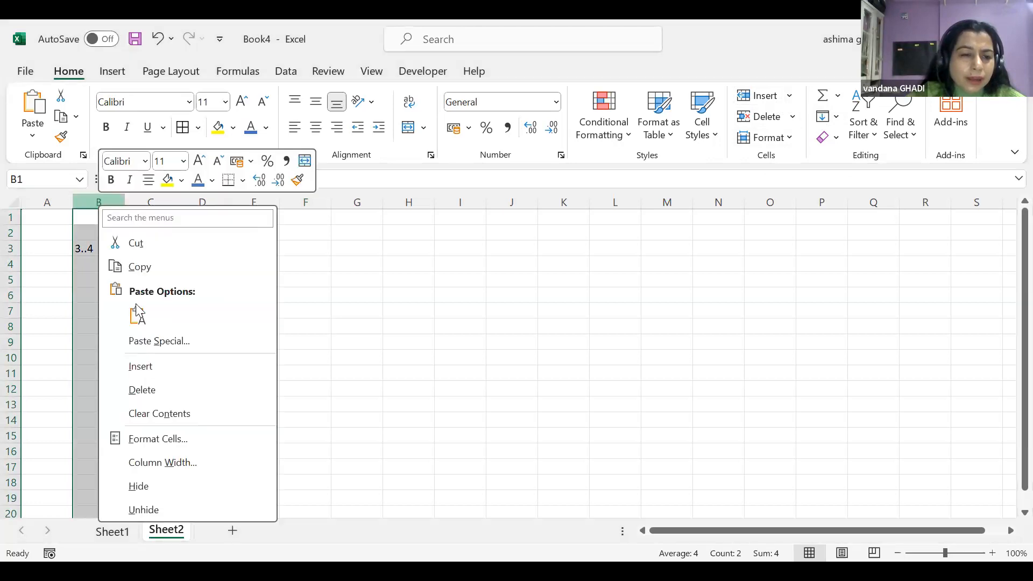
left_click(151, 391)
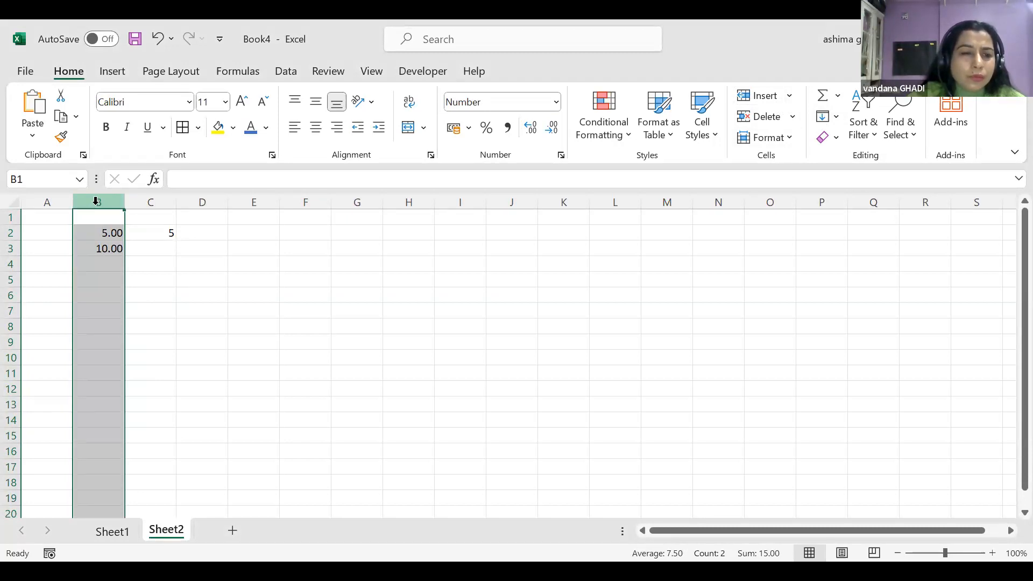
right_click(96, 201)
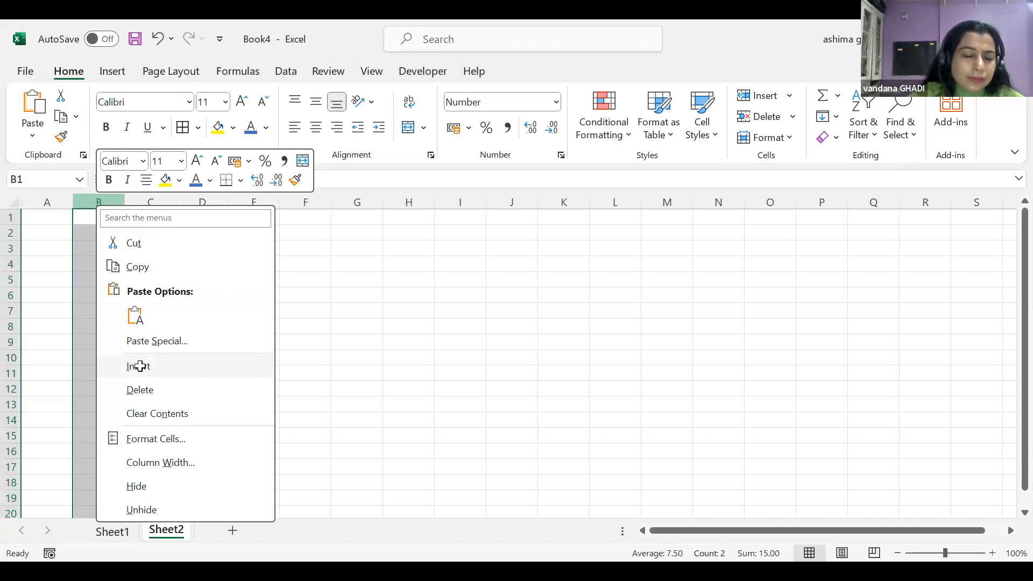
left_click(140, 366)
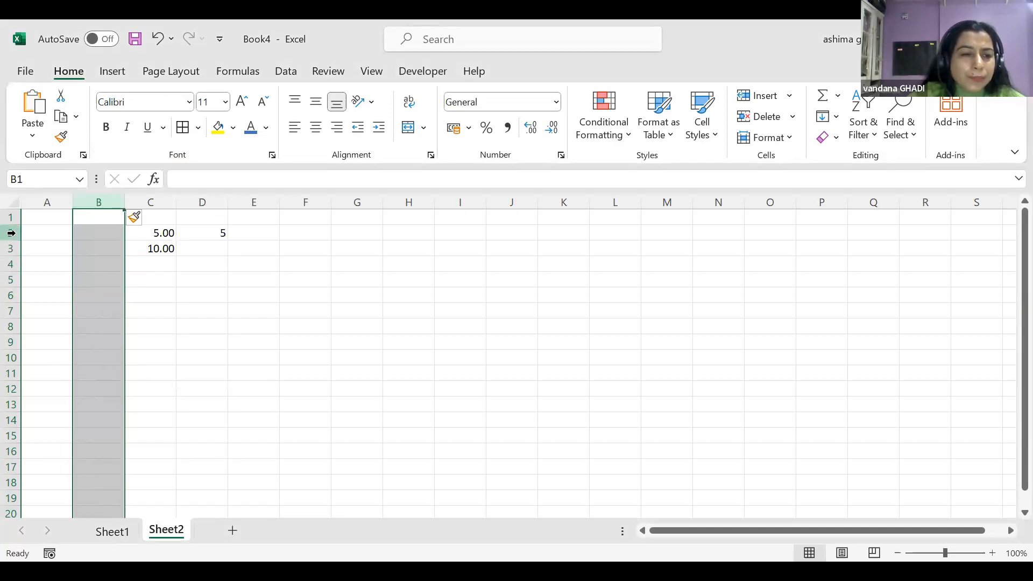
Insert blank rows at rows 2 and 7, then delete row 10
right_click(11, 232)
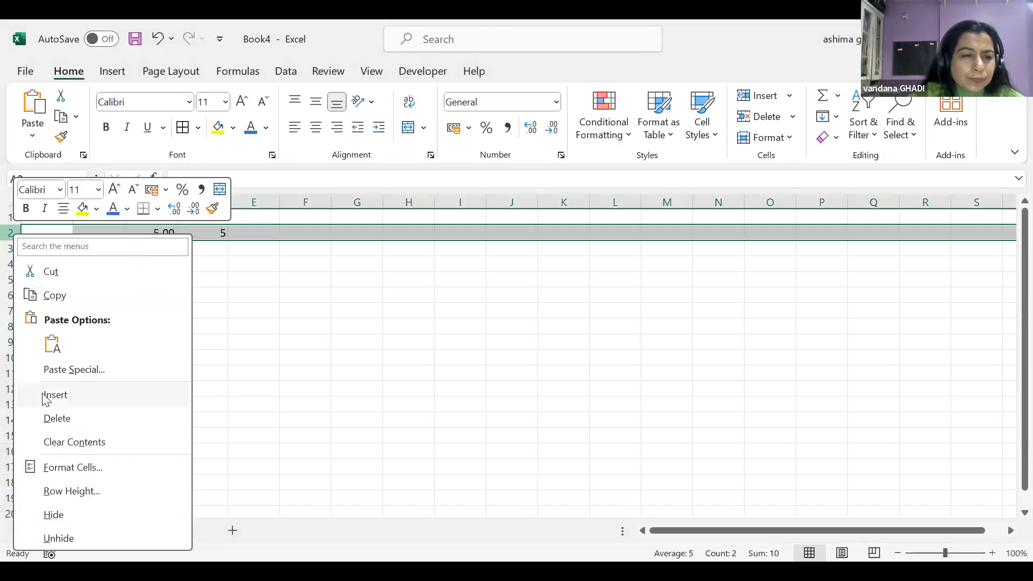
left_click(46, 400)
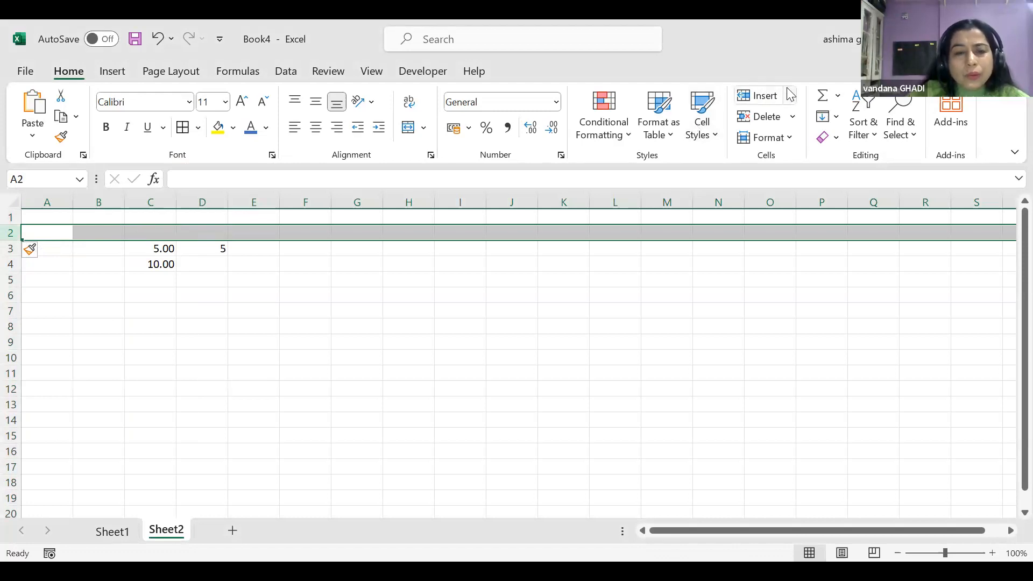
left_click(11, 312)
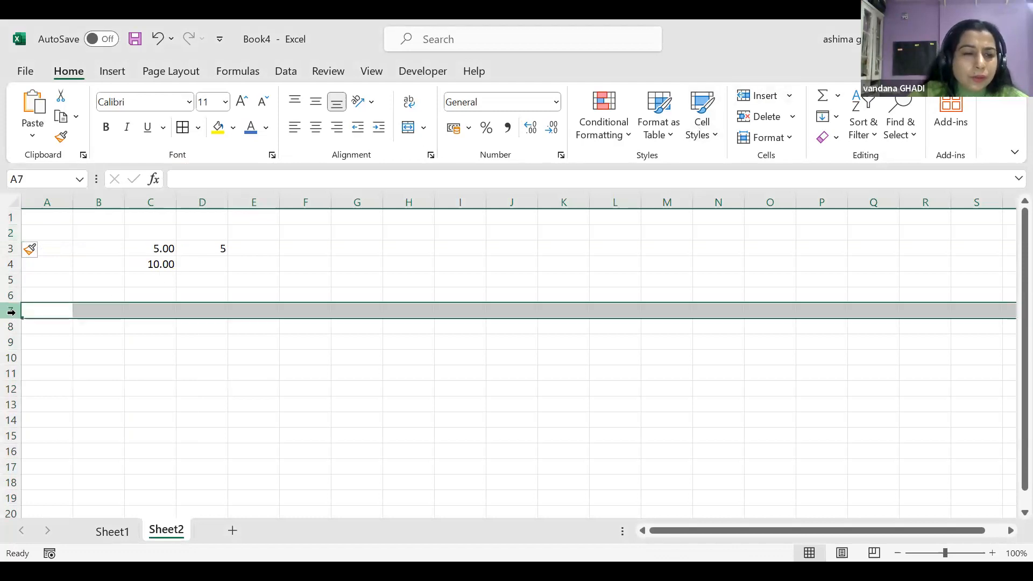
right_click(11, 312)
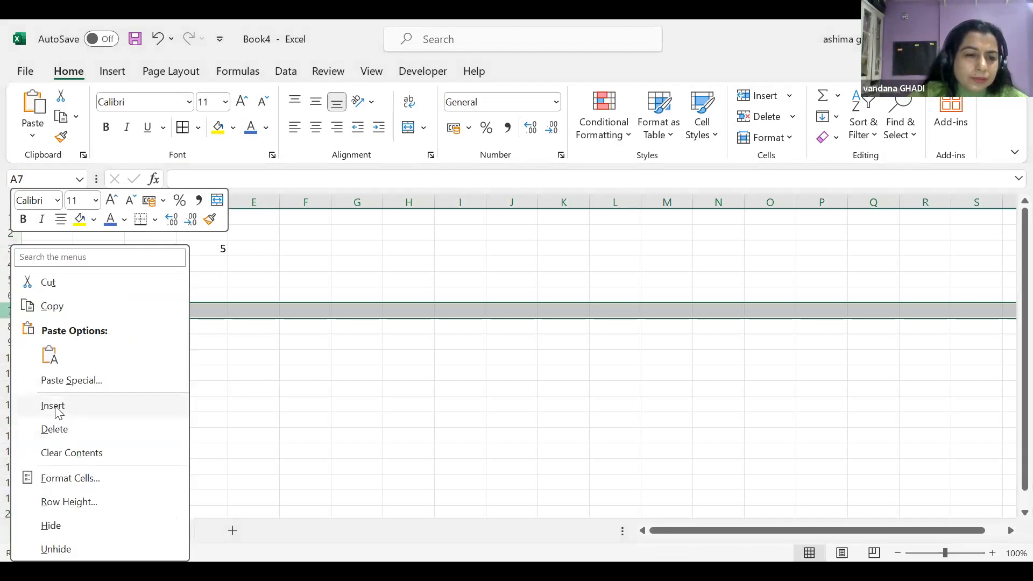
left_click(53, 406)
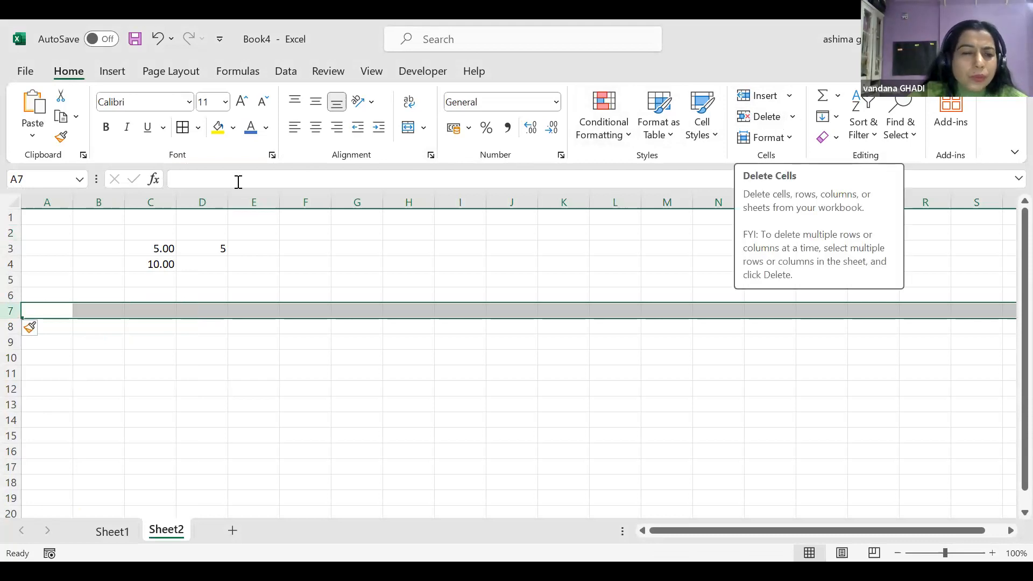
left_click(202, 198)
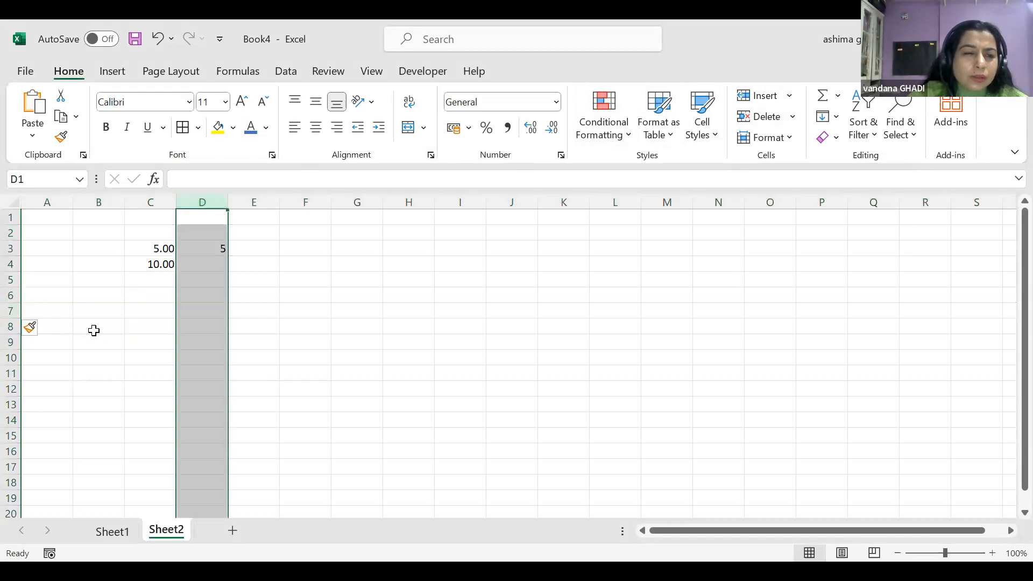
right_click(11, 358)
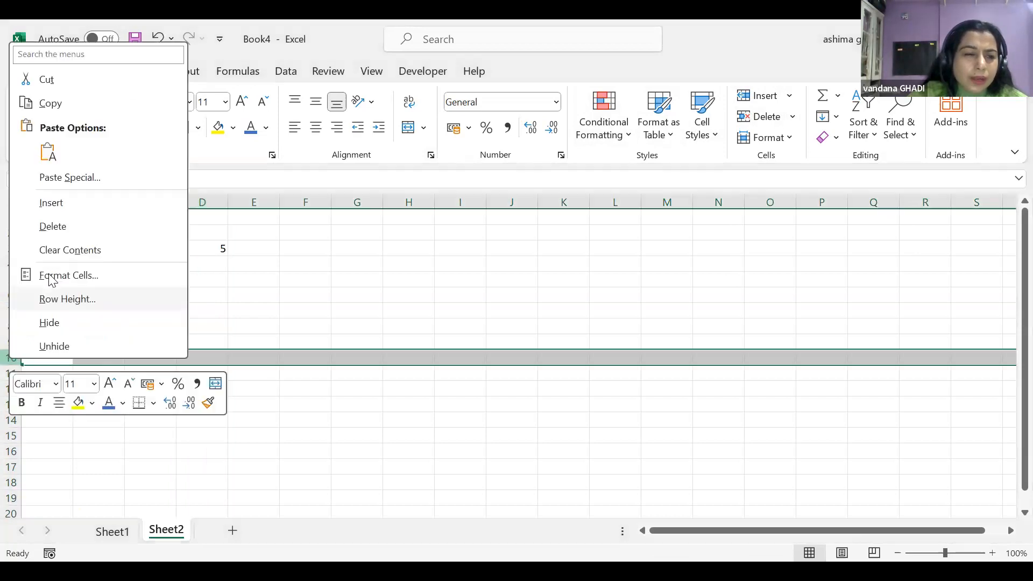
left_click(54, 227)
left_click(322, 270)
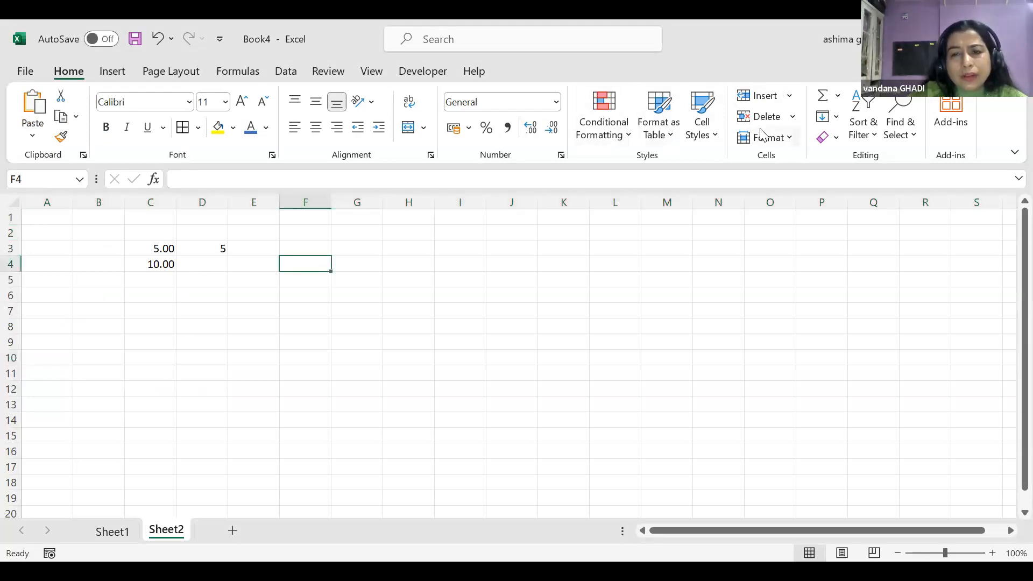
left_click(790, 139)
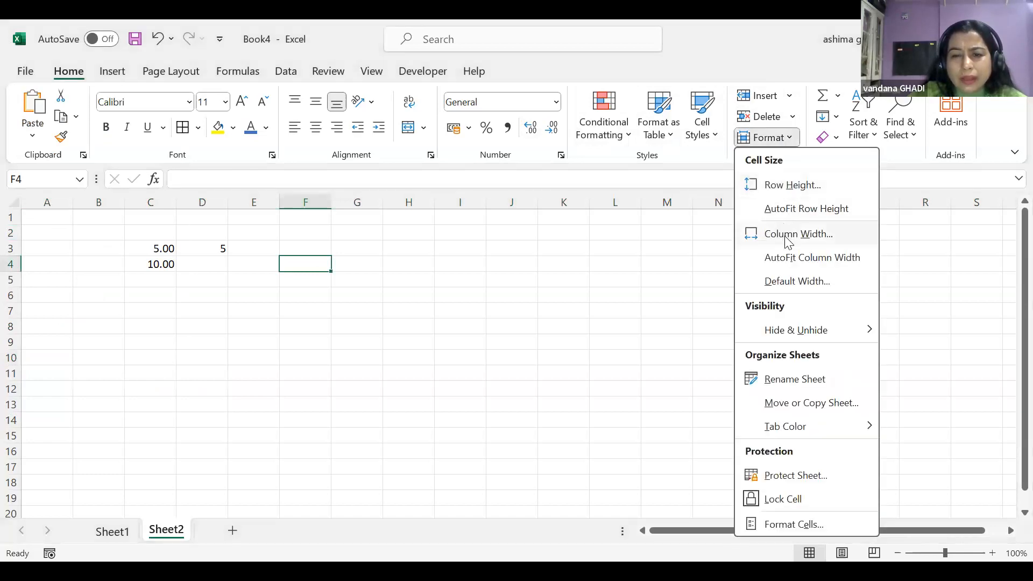
mouse_move(805, 336)
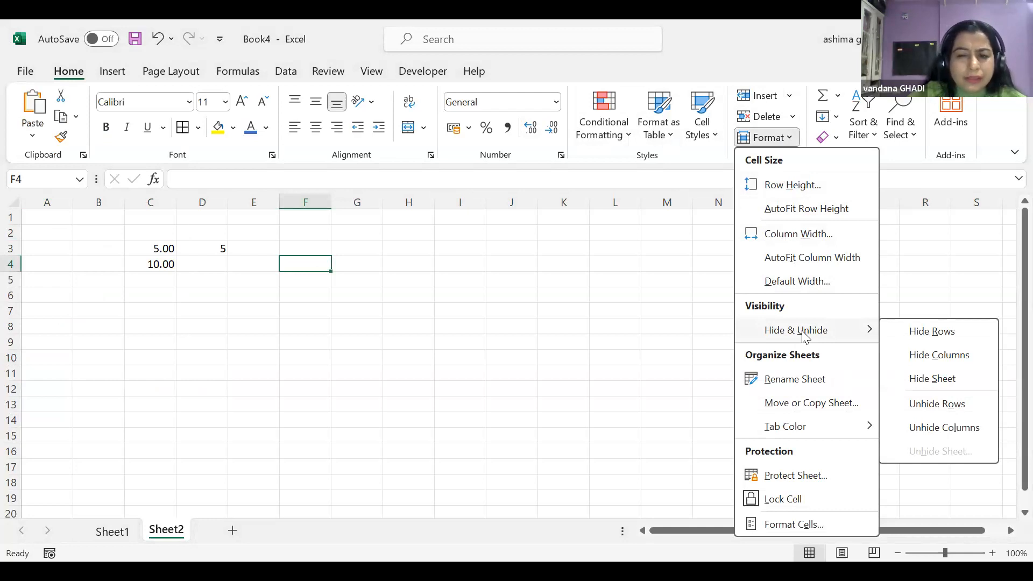
left_click(409, 198)
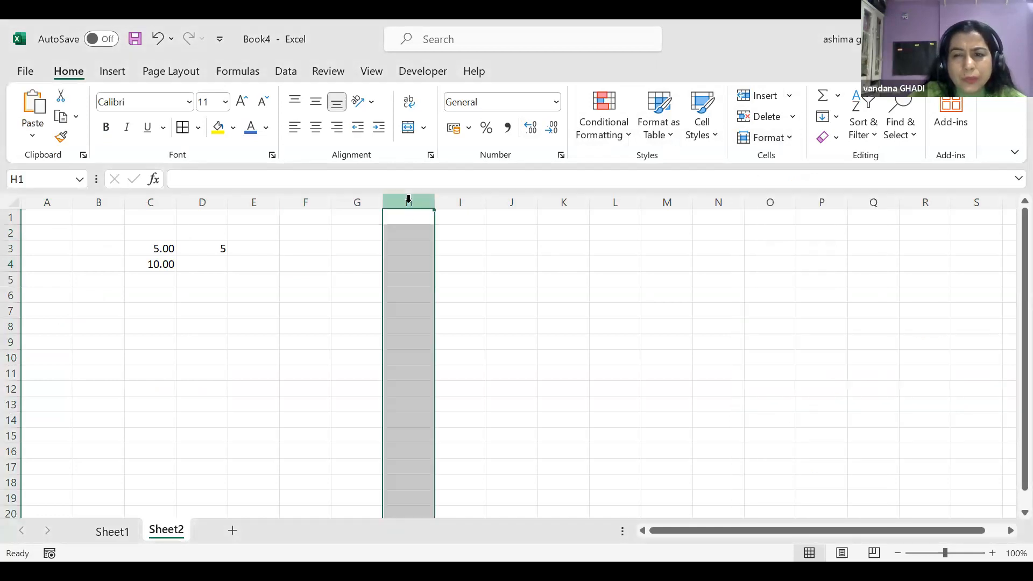
left_click(789, 138)
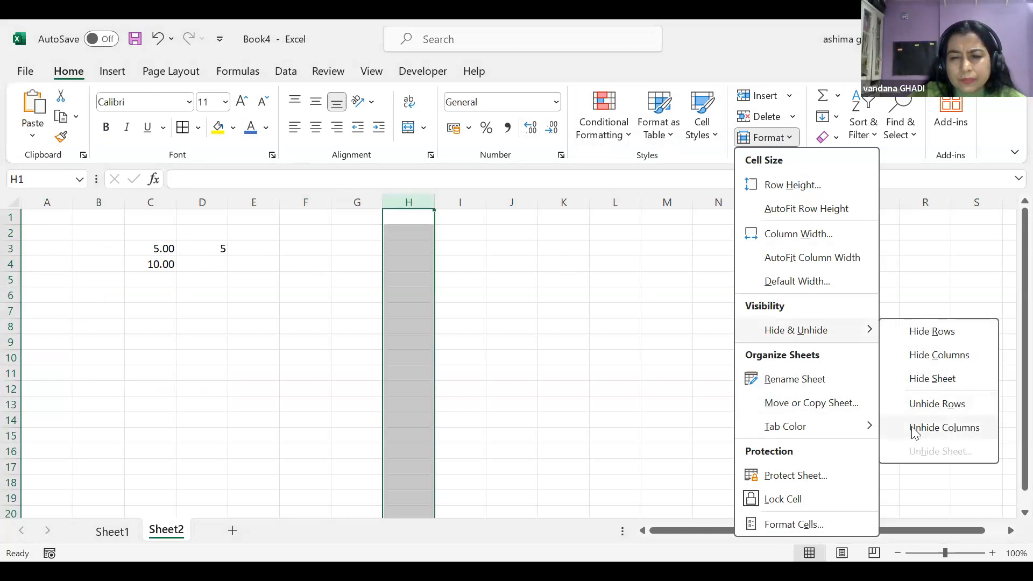
left_click(920, 361)
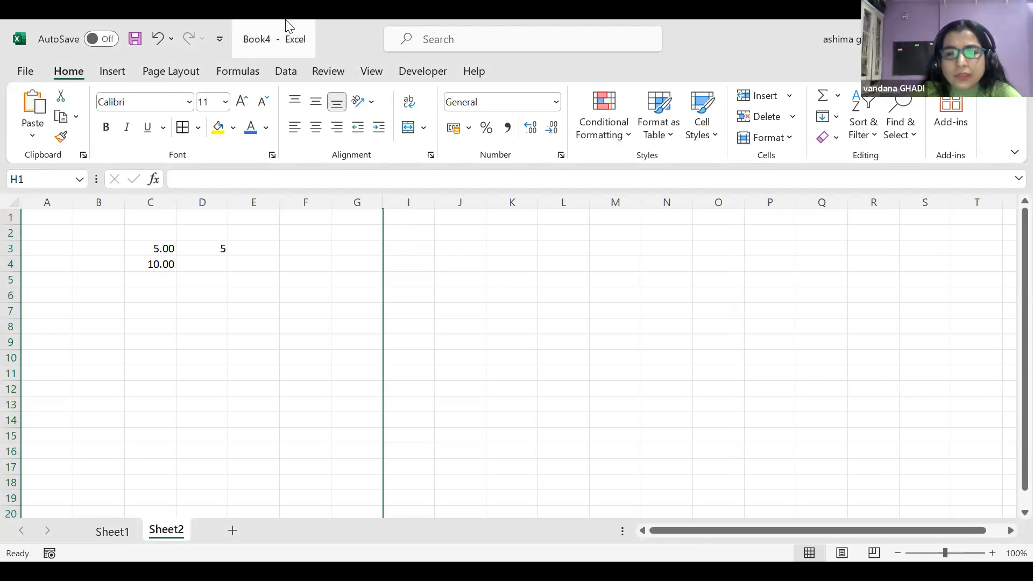
left_click(791, 137)
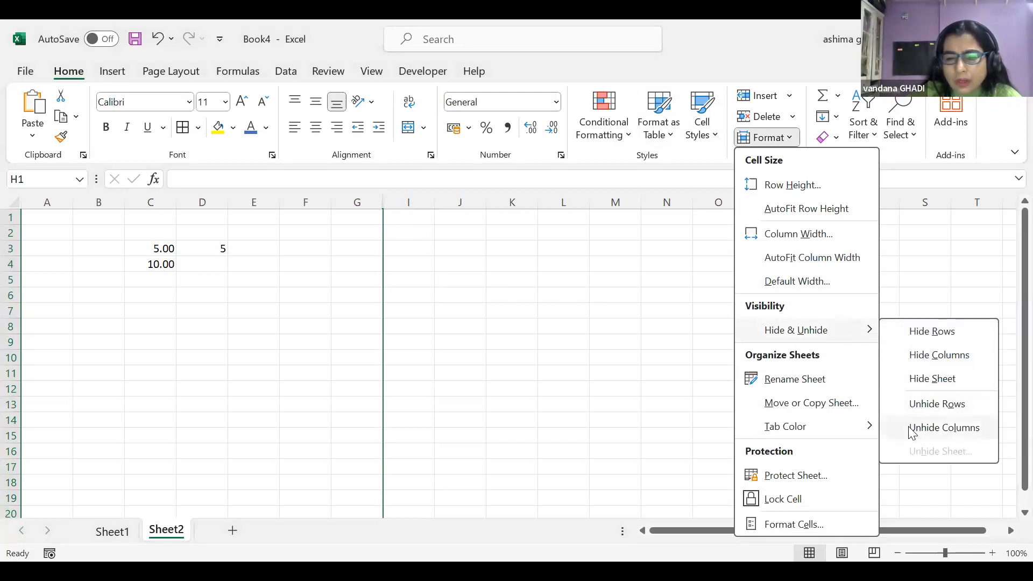
key("Return")
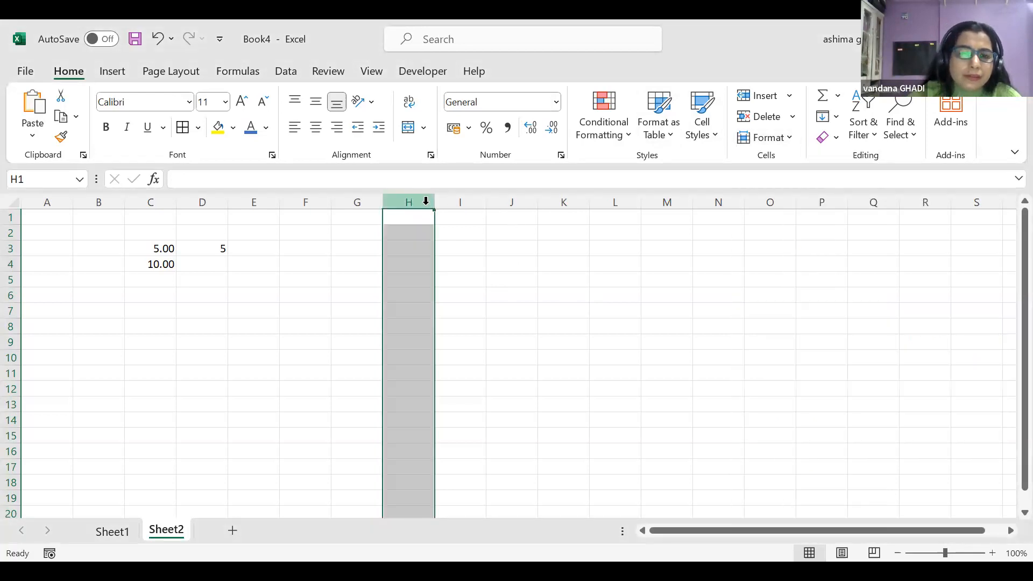
left_click(11, 264)
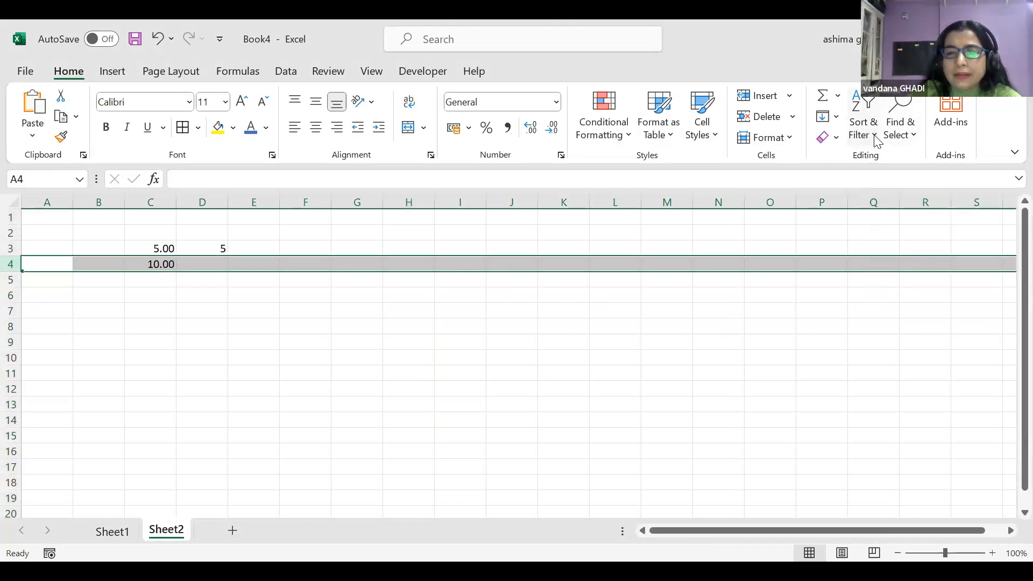
left_click(788, 141)
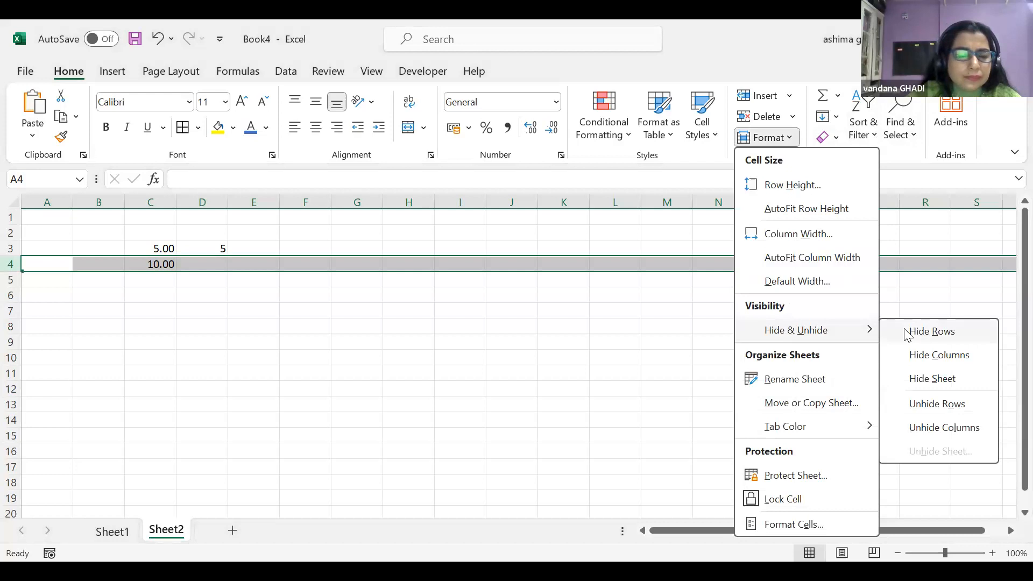
left_click(908, 334)
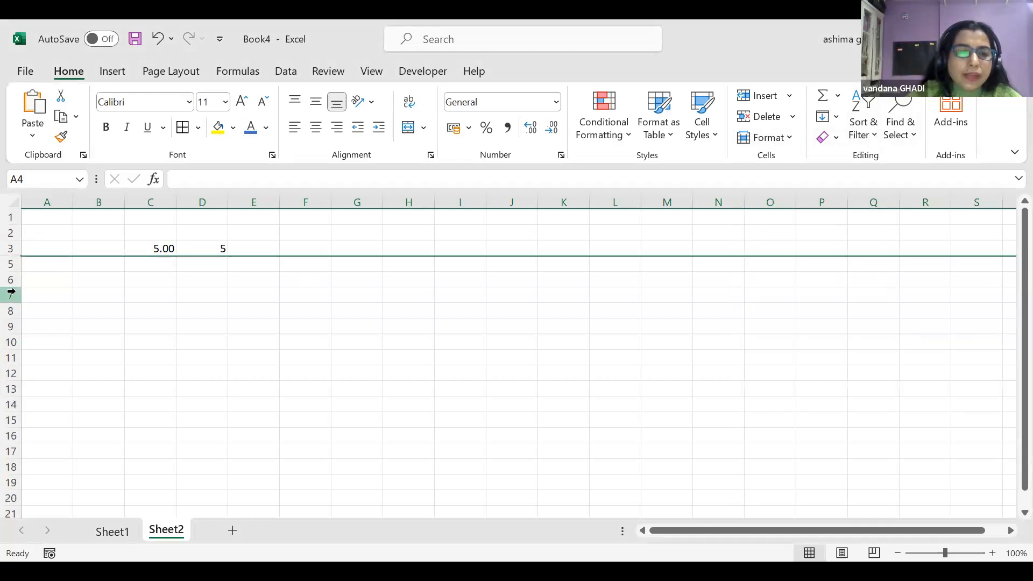
left_click_drag(10, 263, 59, 320)
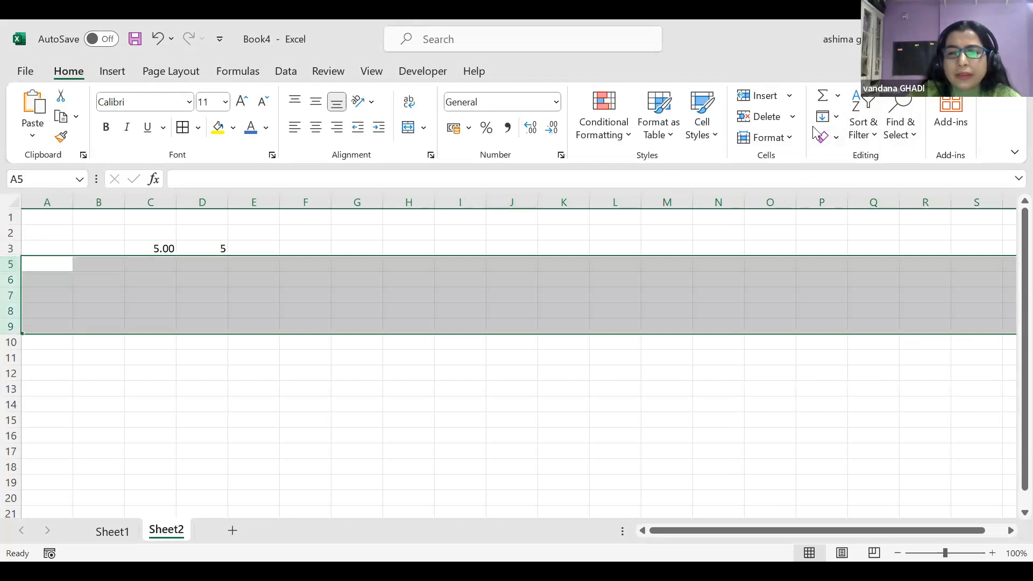
left_click(792, 134)
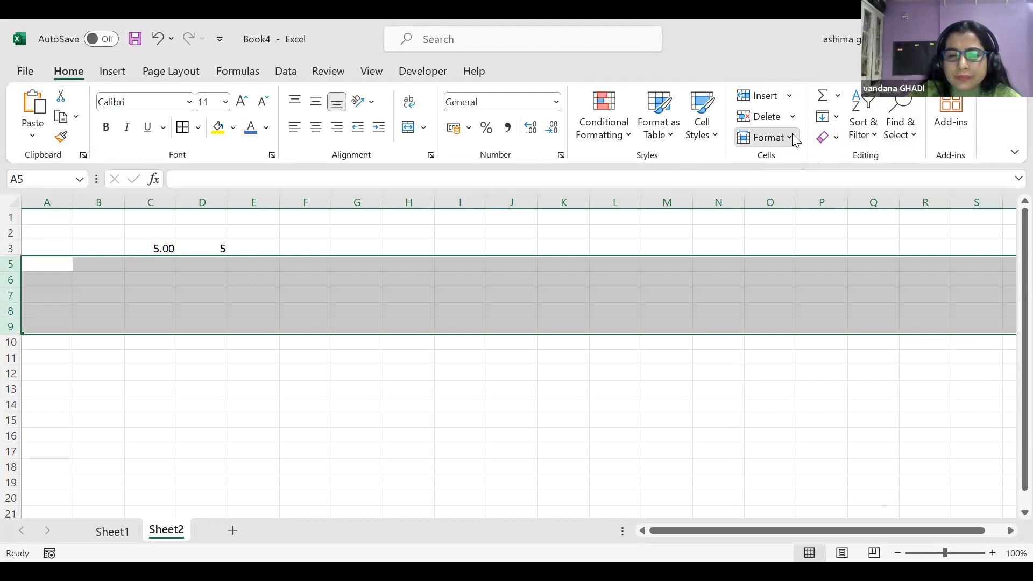
mouse_move(805, 335)
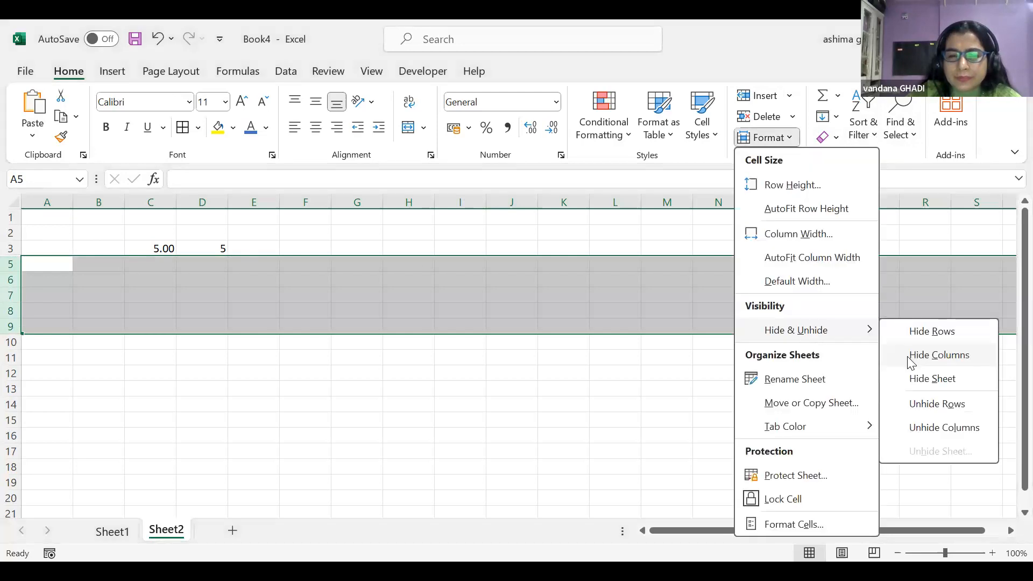
left_click(903, 399)
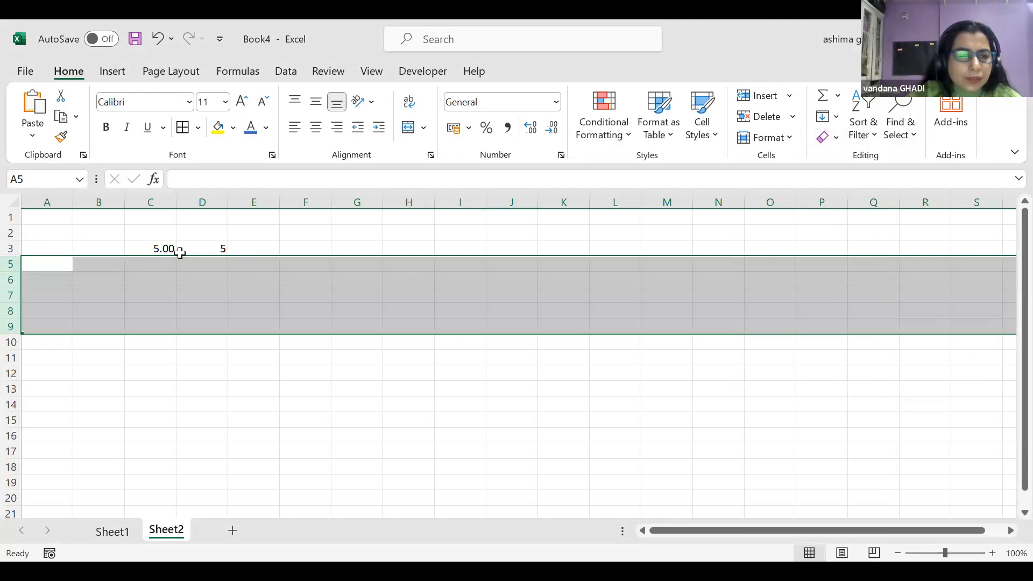
left_click_drag(53, 246, 366, 288)
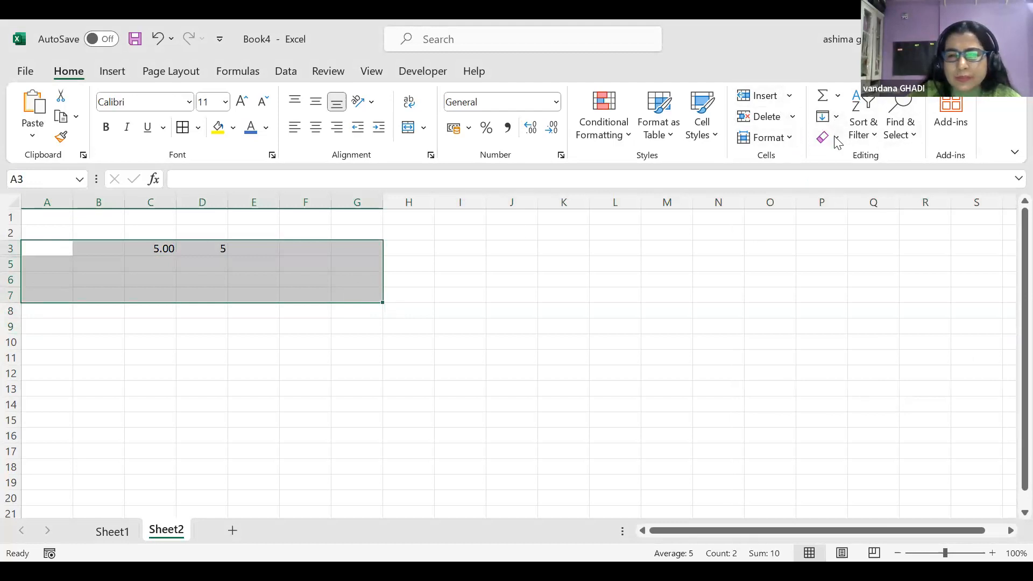
left_click(791, 139)
mouse_move(817, 335)
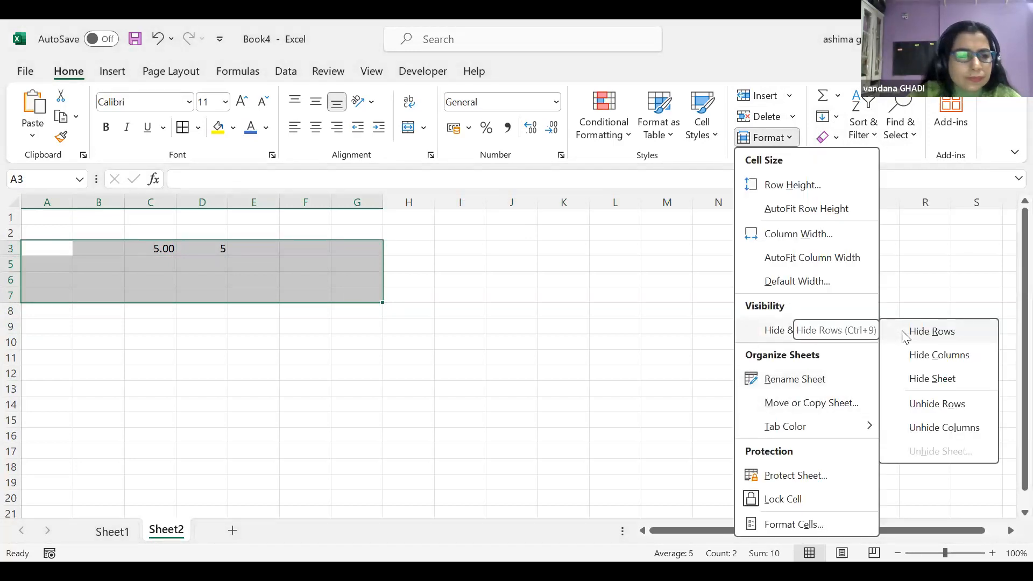
left_click(904, 334)
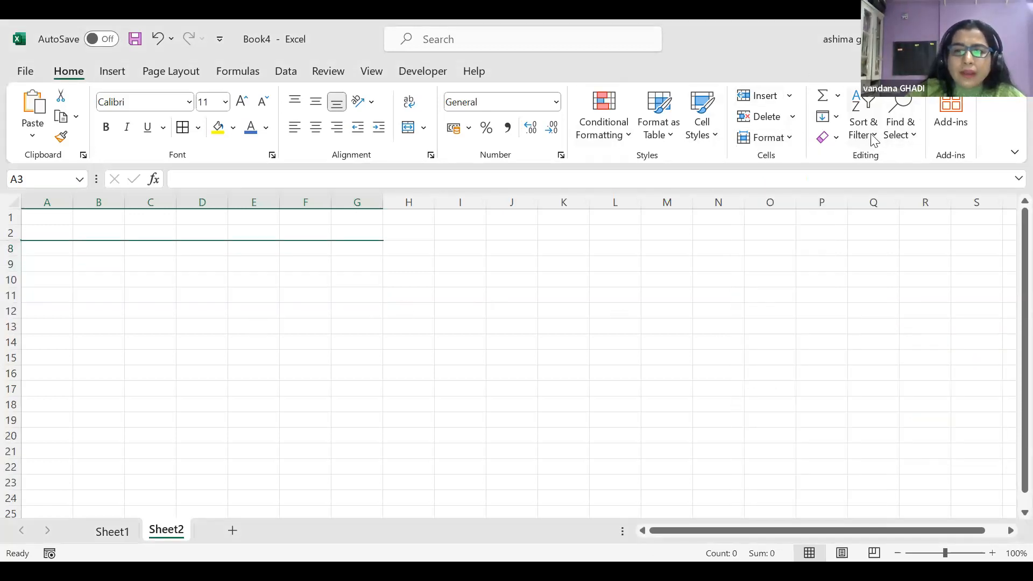
left_click(789, 140)
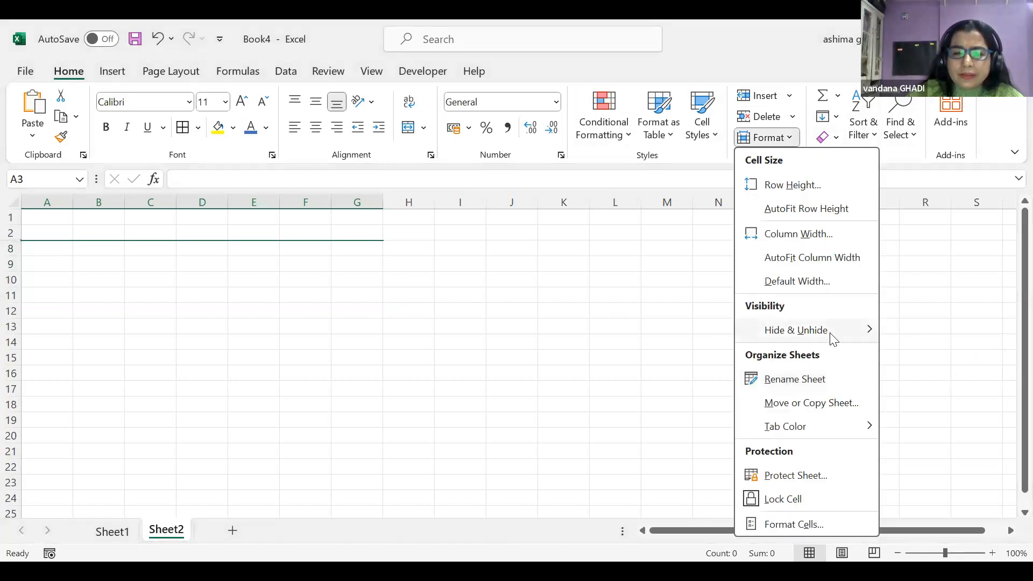
mouse_move(834, 339)
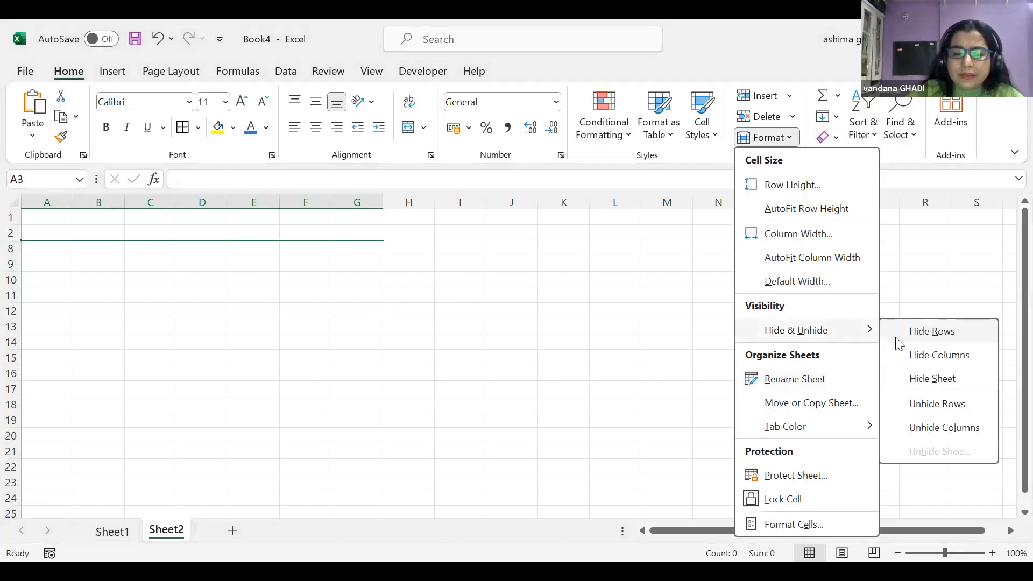
left_click(915, 405)
left_click_drag(409, 342, 418, 333)
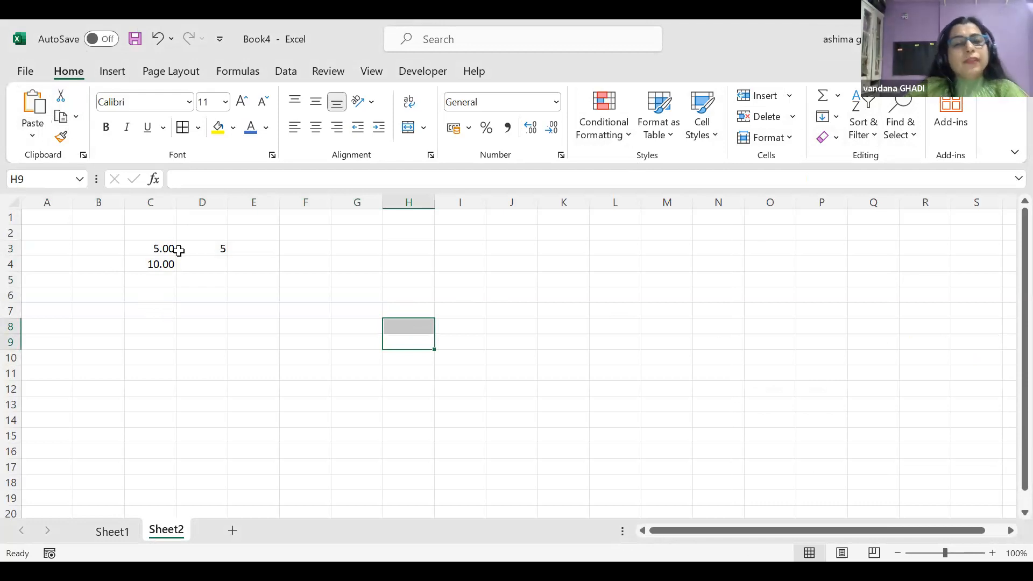
Copy the 5.00 and 10.00 values from C3:C4 into F7:F8
left_click_drag(143, 248, 152, 263)
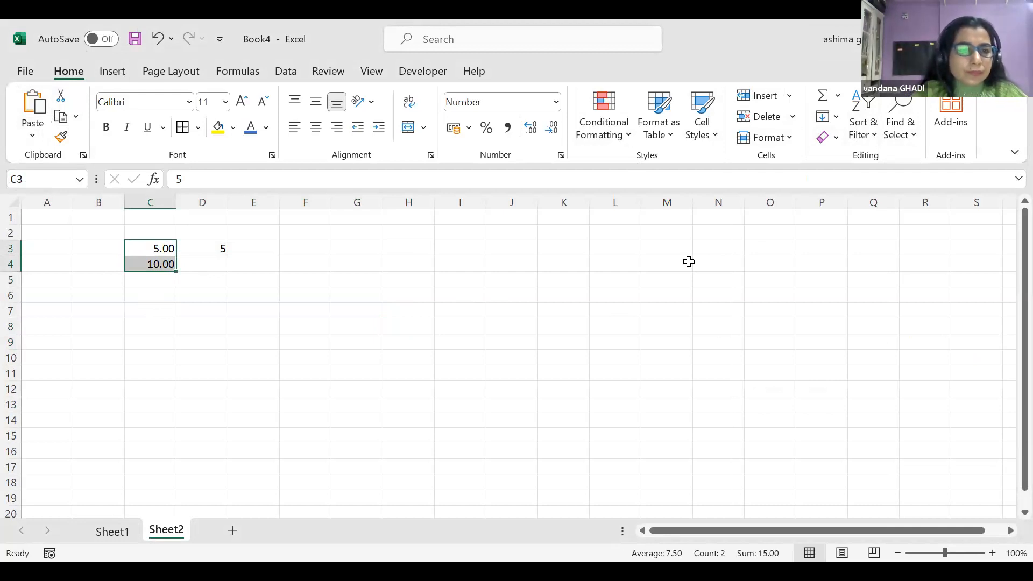
key("ctrl+c")
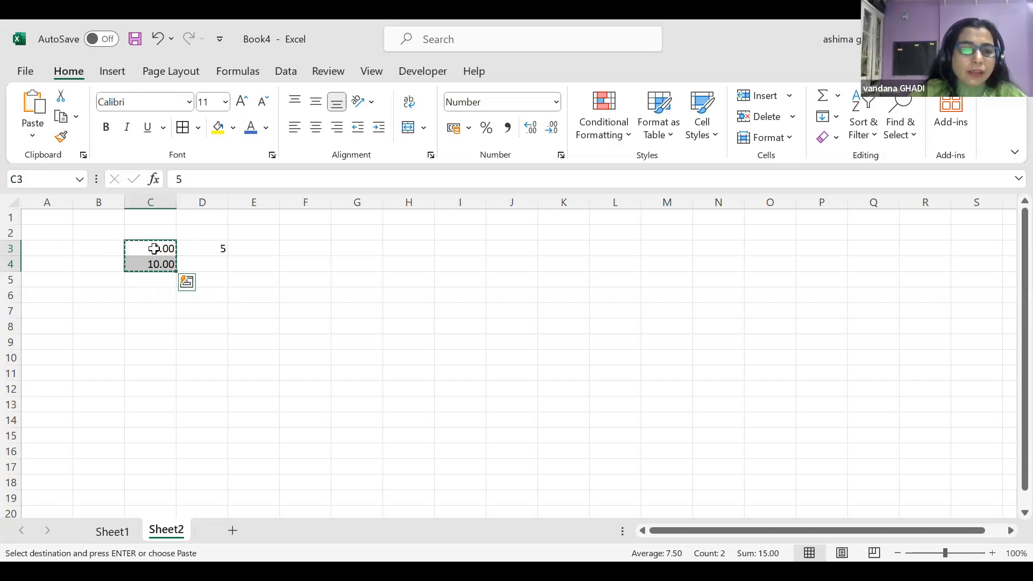
left_click(291, 309)
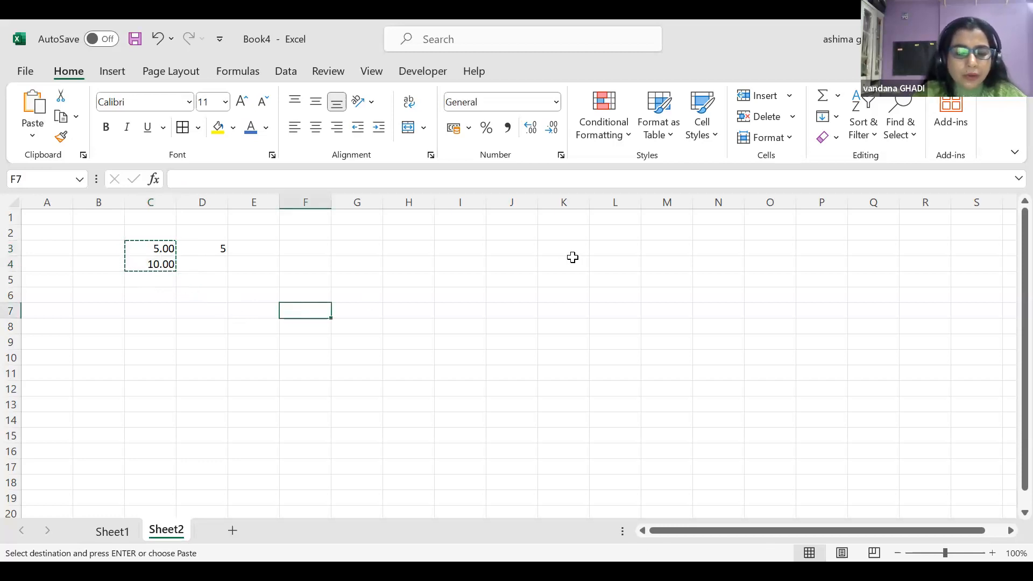
key("ctrl+v")
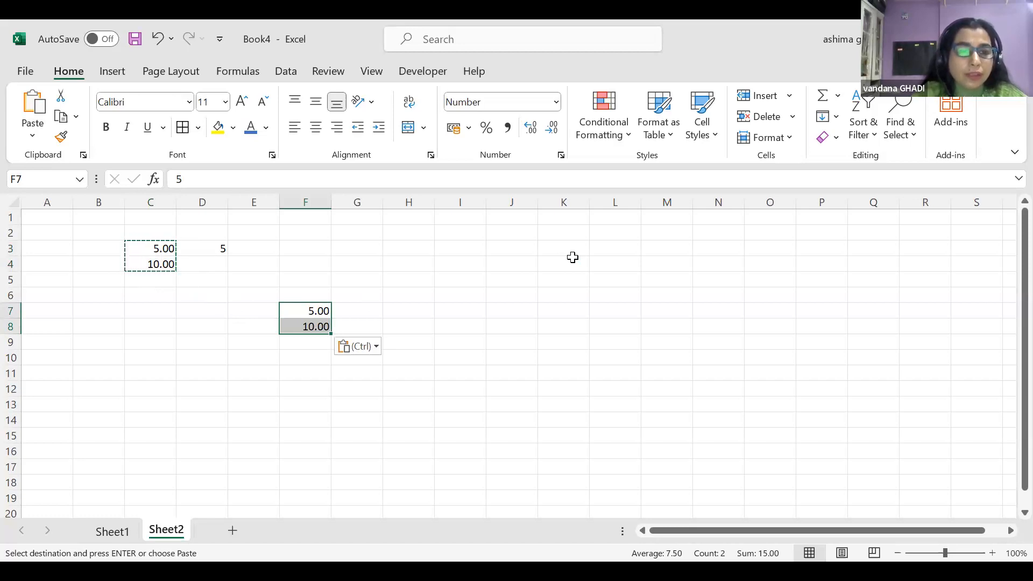
Move the pasted values from F7:F8 on to I3:I4
left_click(415, 281)
left_click(284, 311)
left_click(300, 326, "shift")
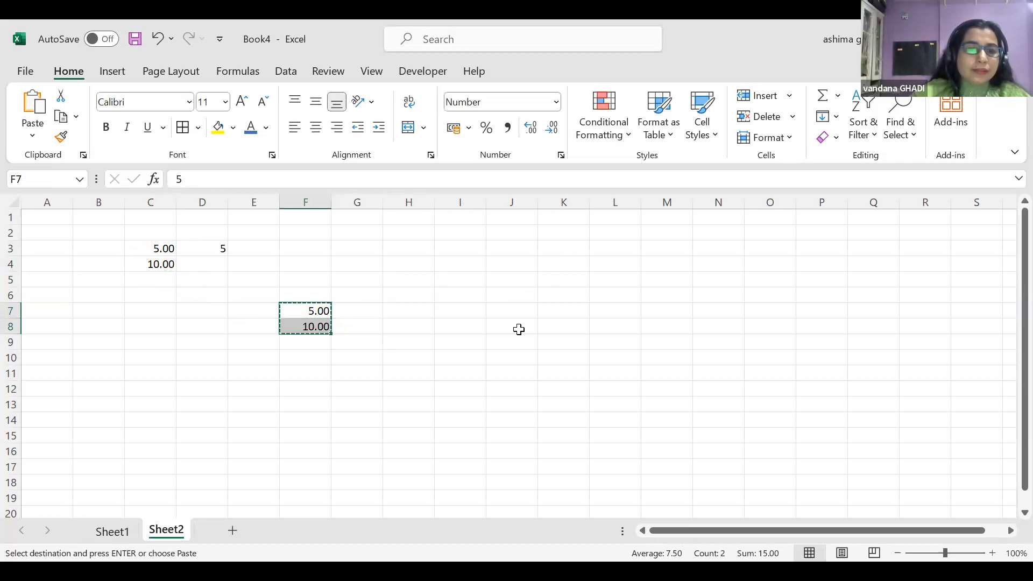
key("ctrl+c")
left_click(460, 247)
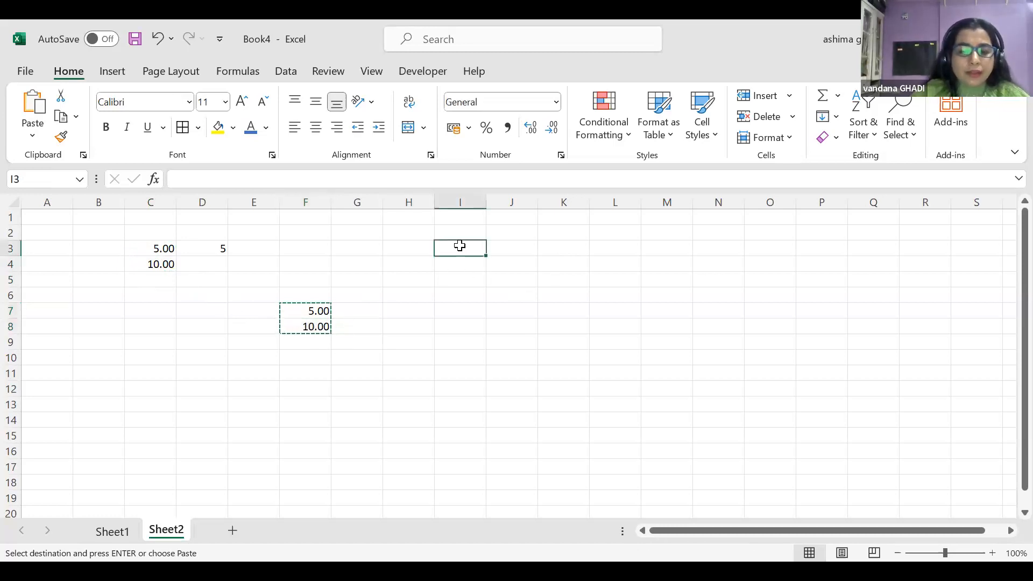
key("Return")
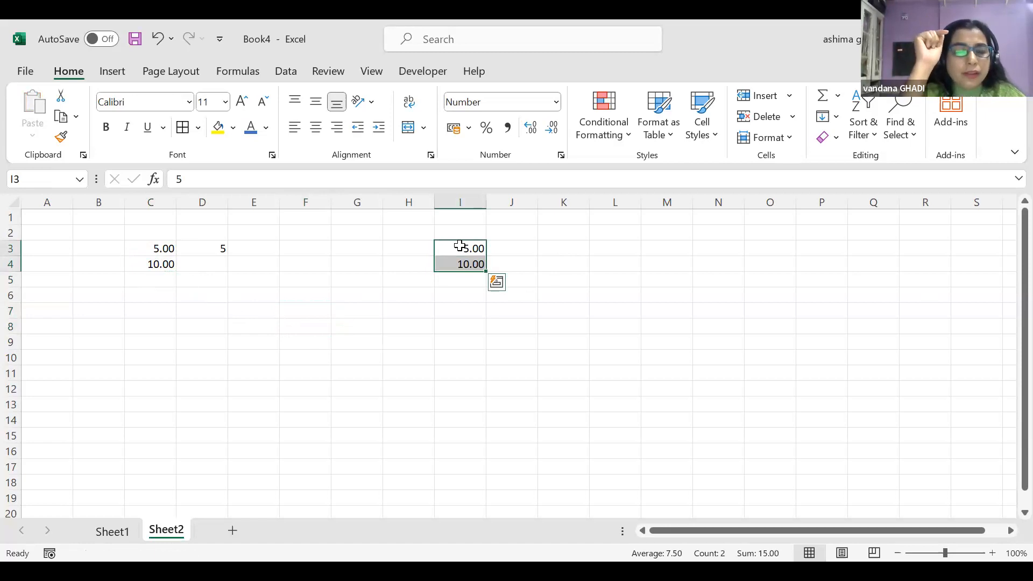
key("Escape")
left_click_drag(132, 250, 152, 262)
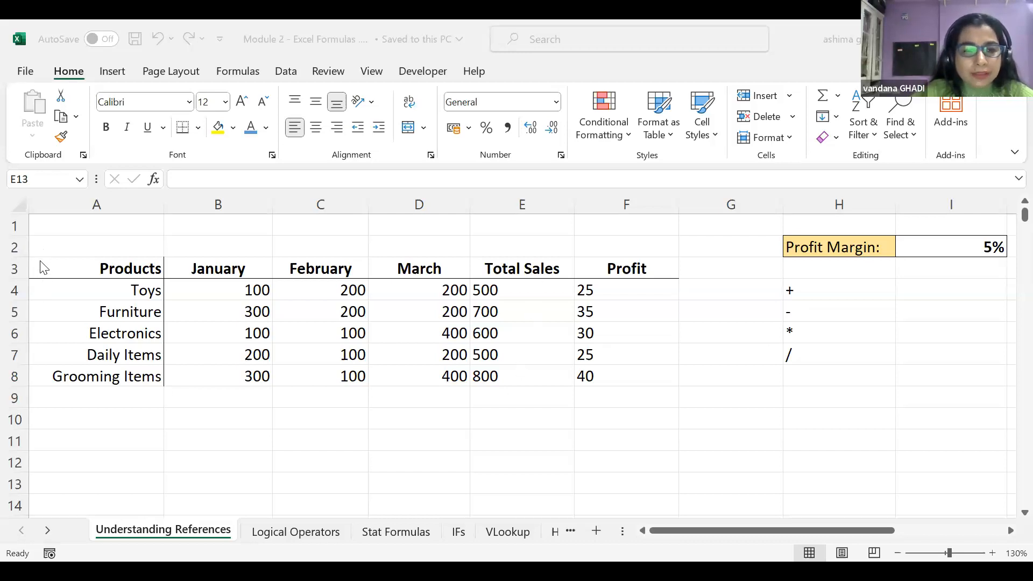
Copy the Products table A3:F8 to a new location starting at A12
left_click_drag(653, 379, 13, 268)
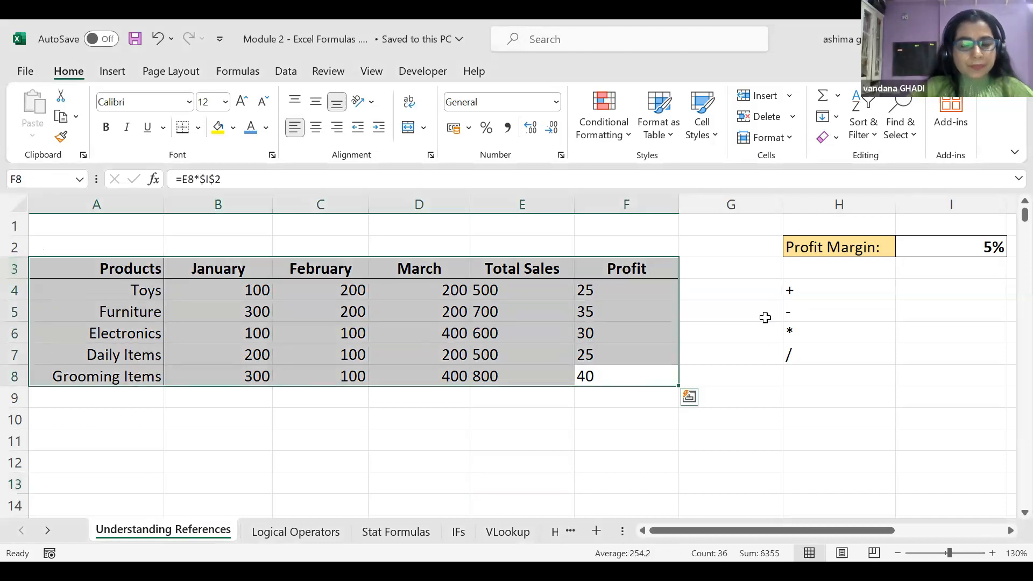
key("ctrl+c")
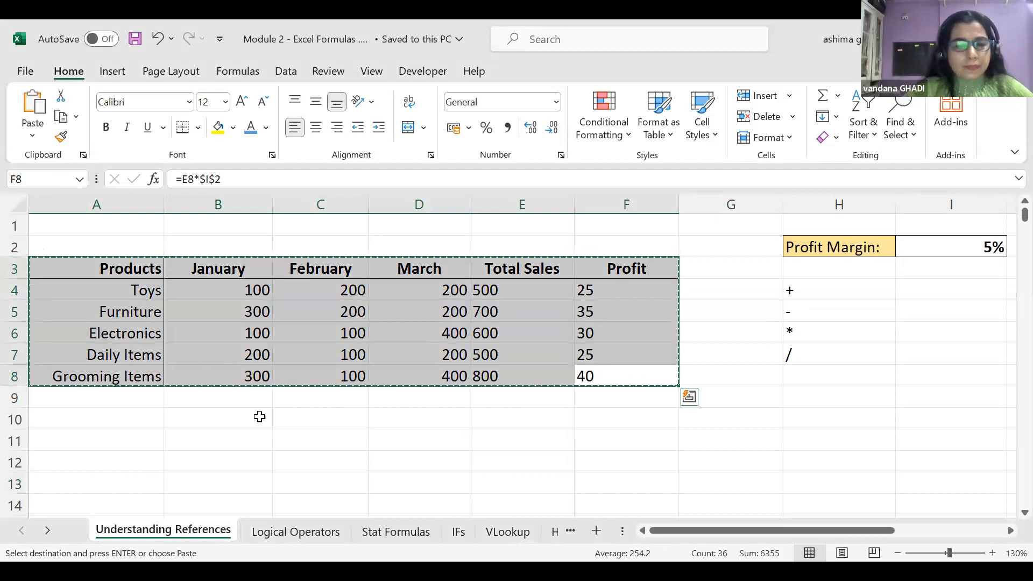
scroll(261, 418, "down", 2)
left_click(77, 328)
key("ctrl+v")
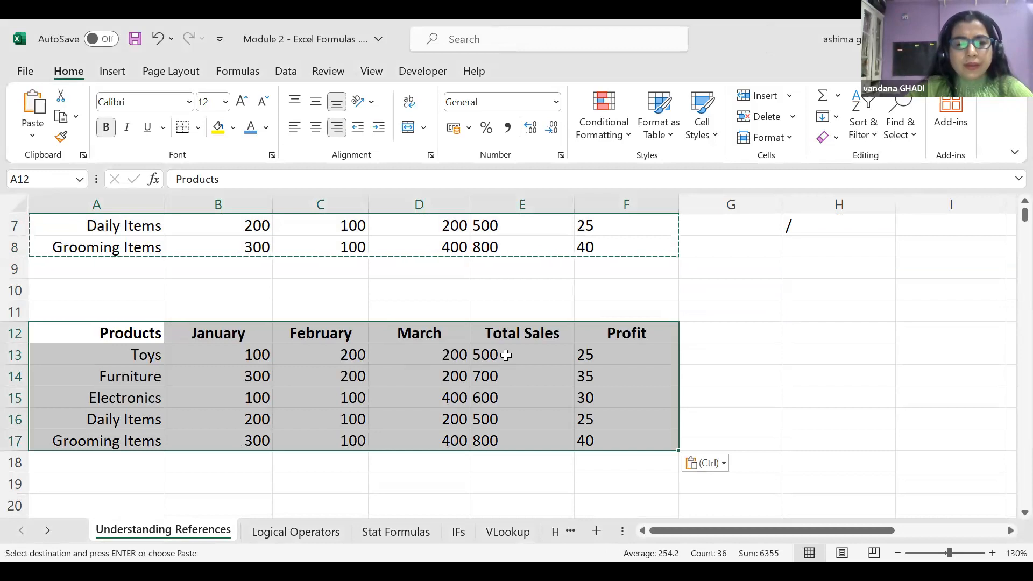
Clear the copied Total Sales values in E13:E17 so every Profit shows 0
left_click(501, 331)
left_click(500, 356)
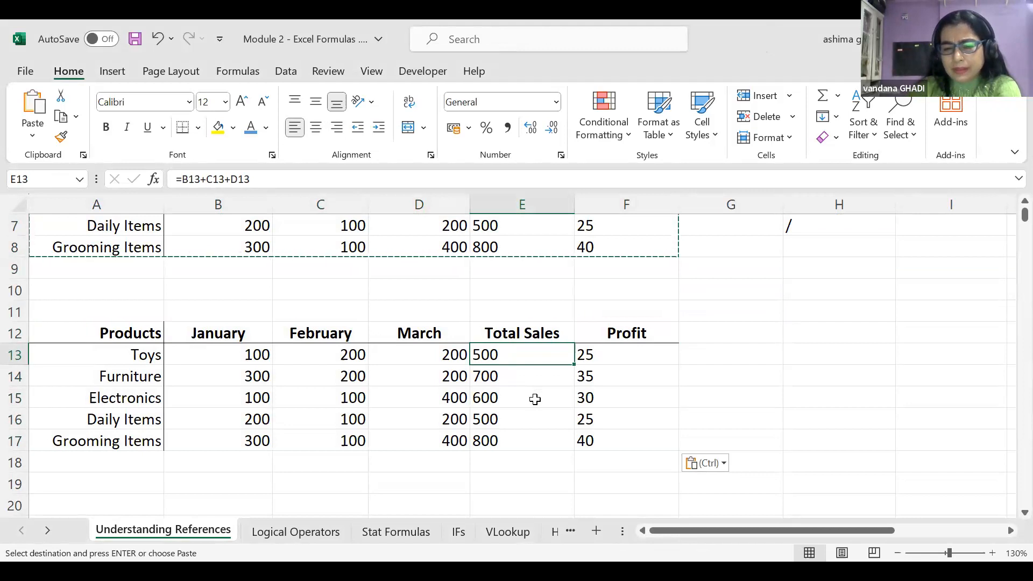
left_click_drag(491, 353, 509, 441)
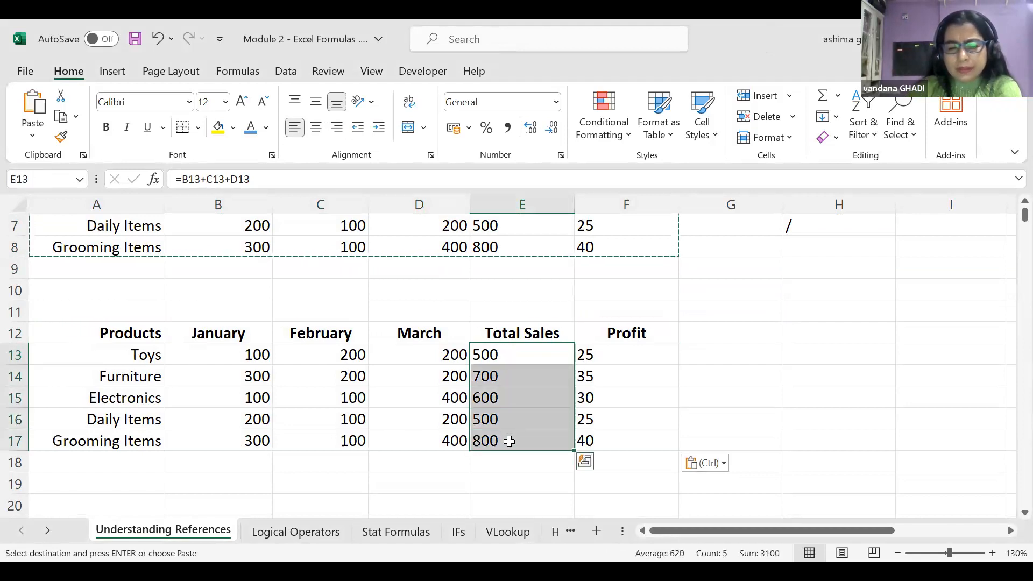
key("Delete")
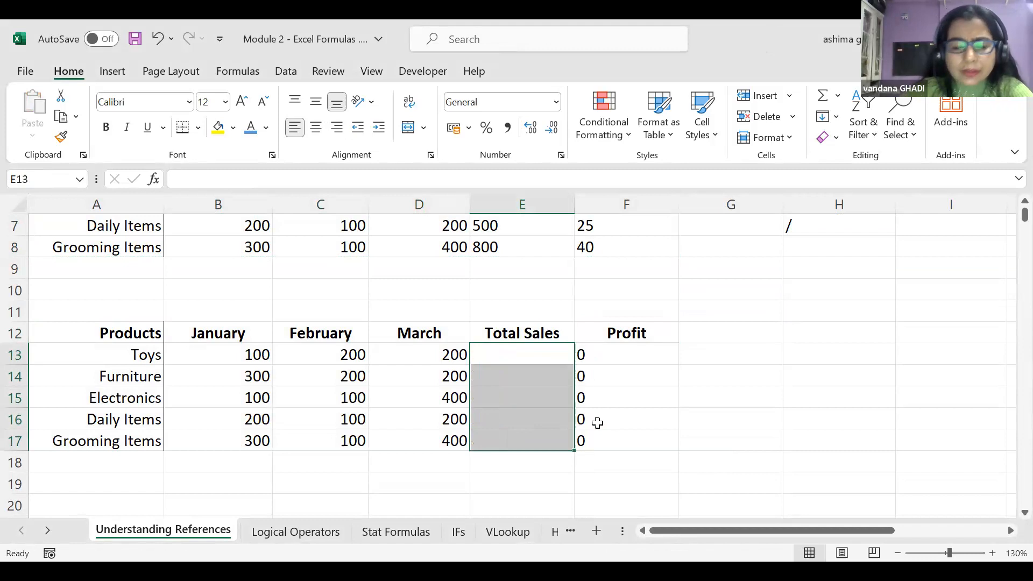
left_click(691, 397)
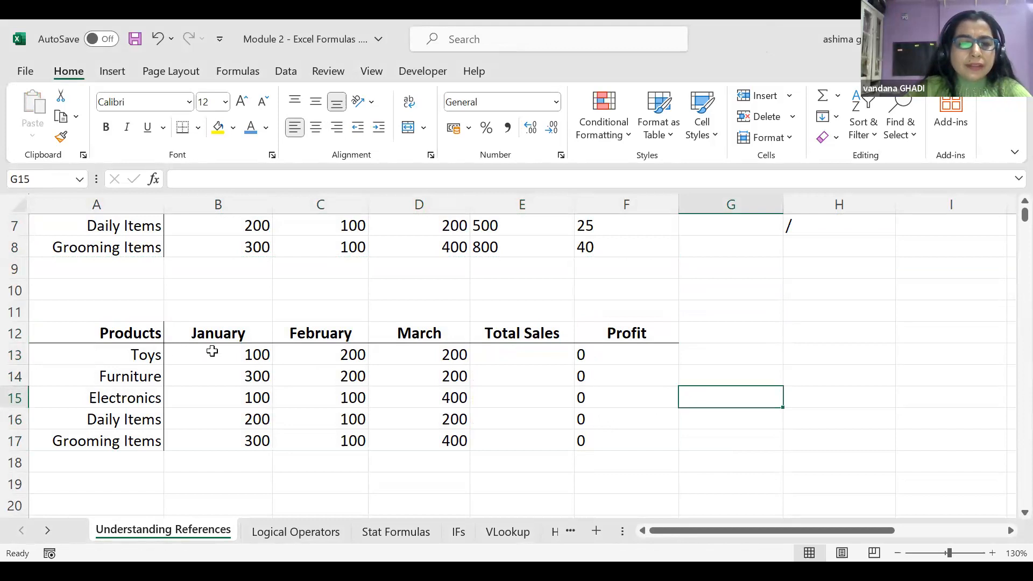
Enter the hard-coded formula =100+200+200 in E13, giving 500
left_click(213, 351)
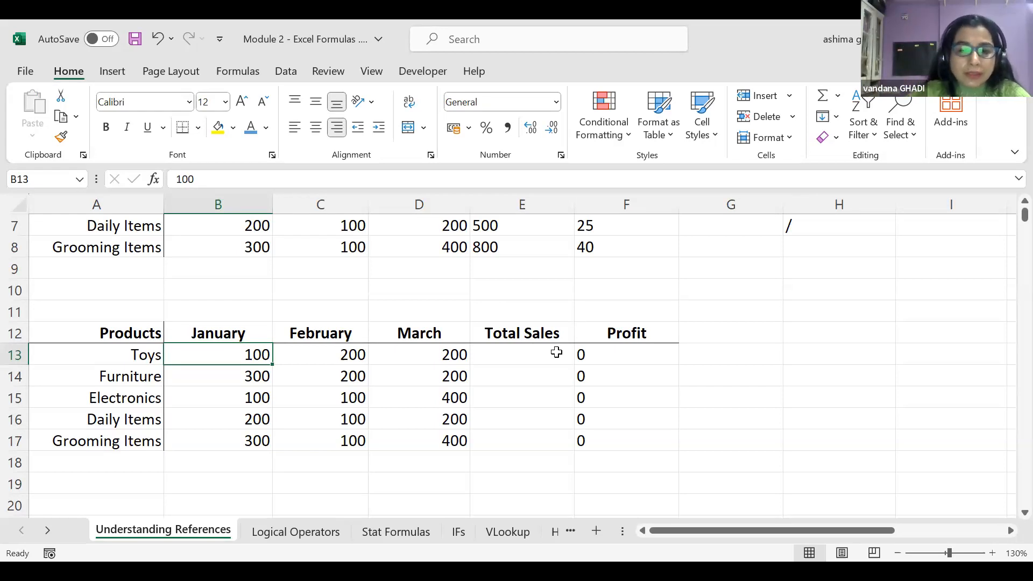
left_click(530, 359)
type("=")
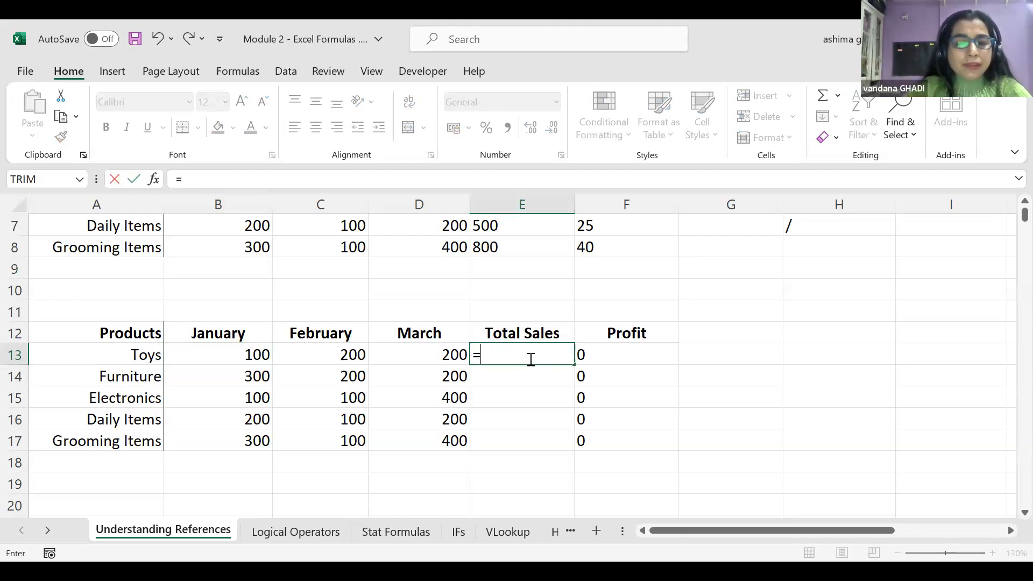
type("100")
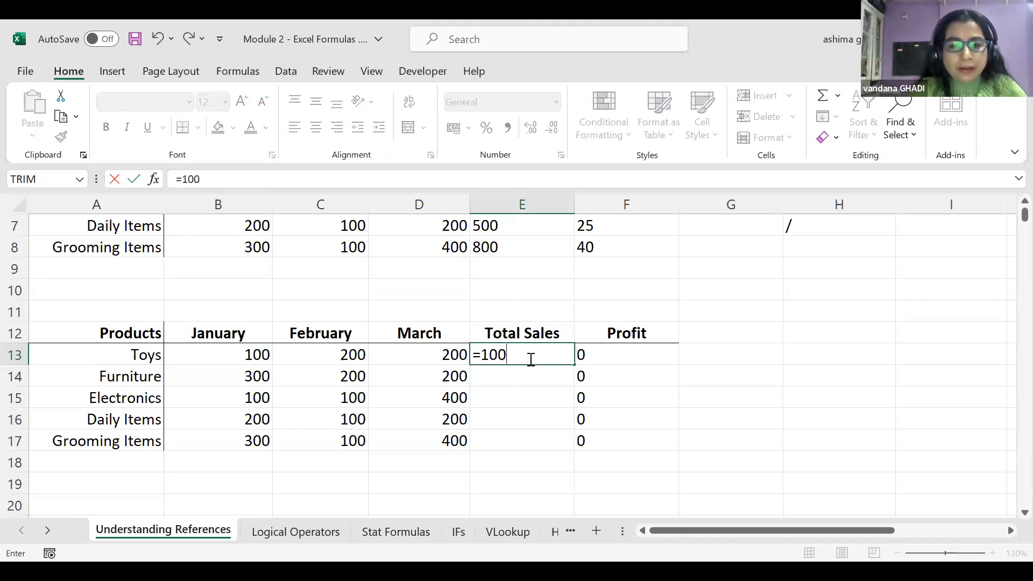
type("+")
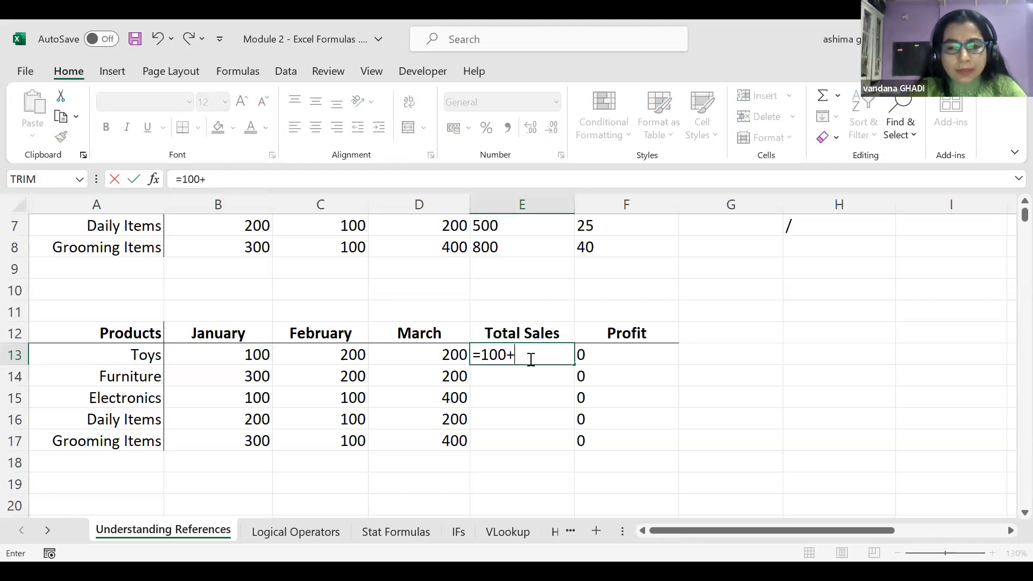
type("20")
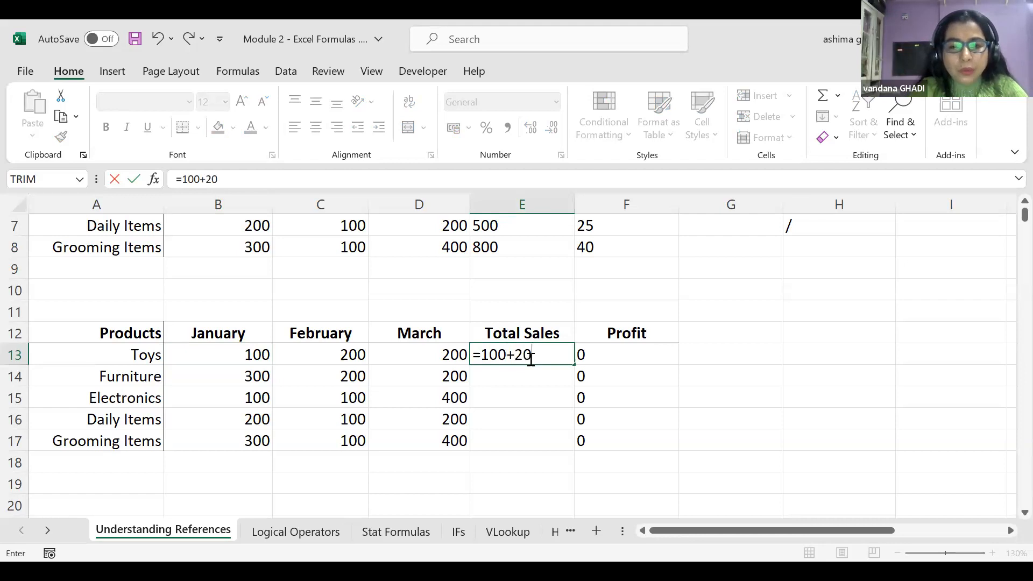
type("0+")
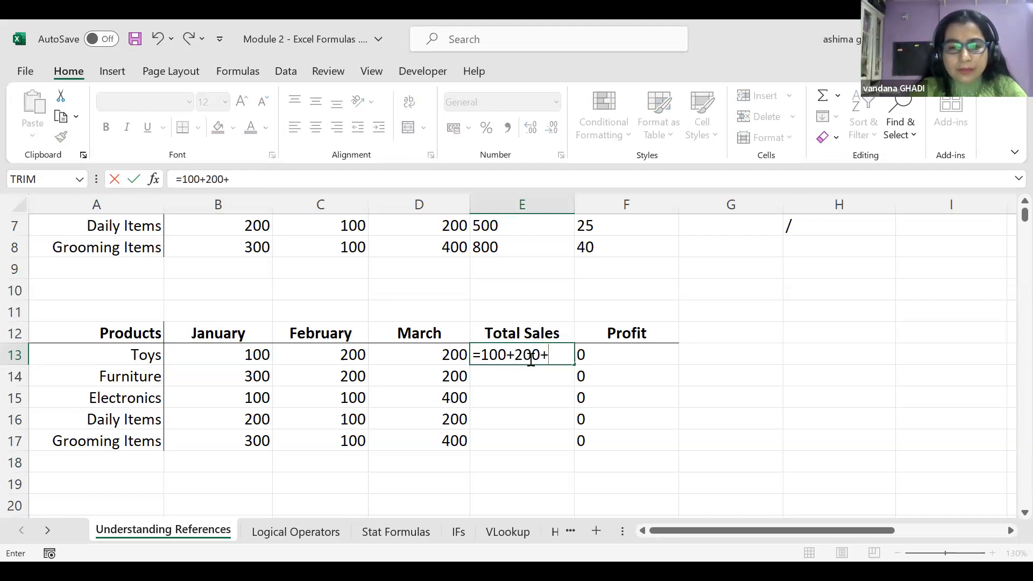
type("200")
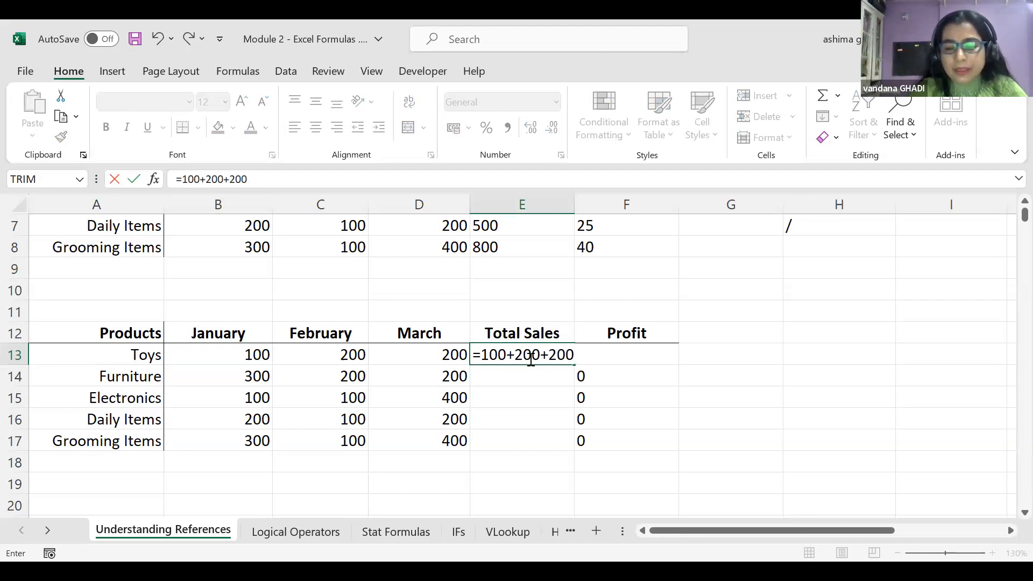
key("Return")
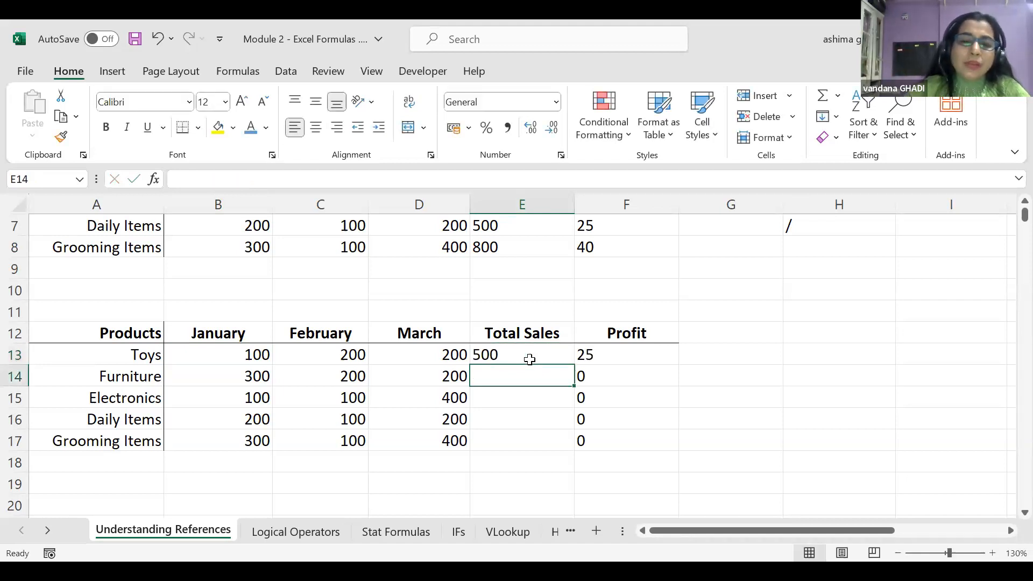
Delete the hard-coded formula from E13 again
left_click(530, 360)
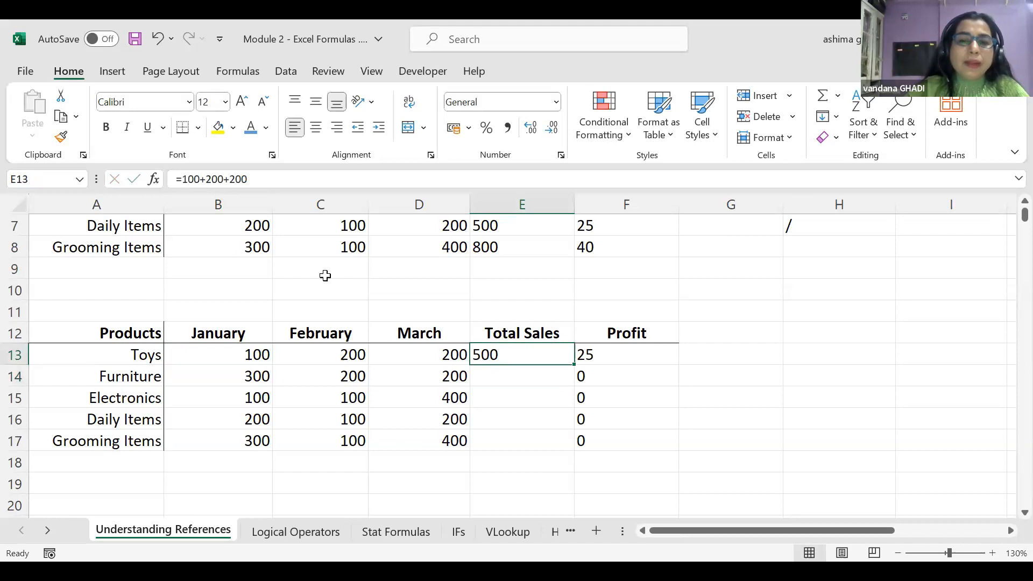
left_click_drag(247, 179, 172, 179)
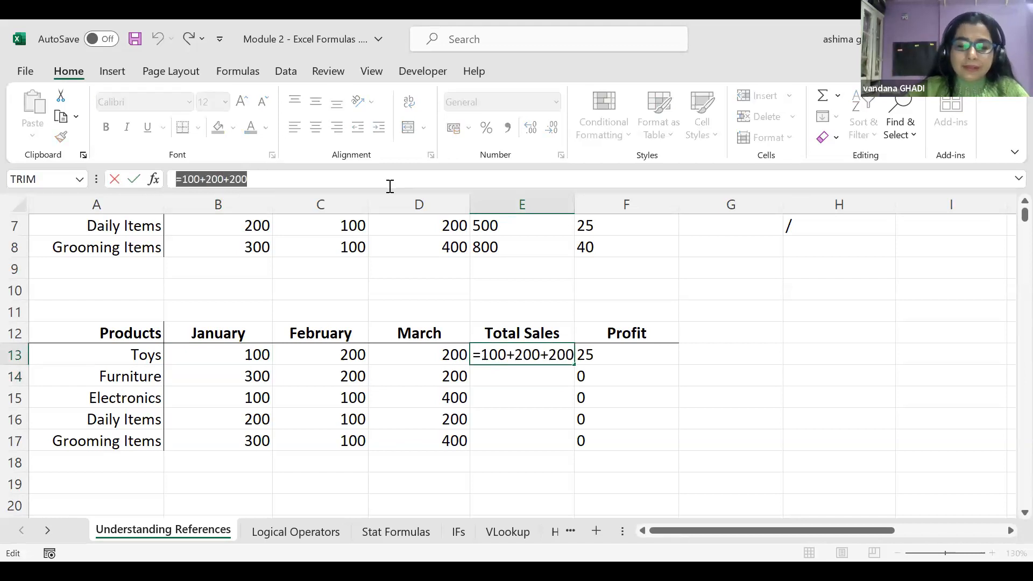
key("BackSpace")
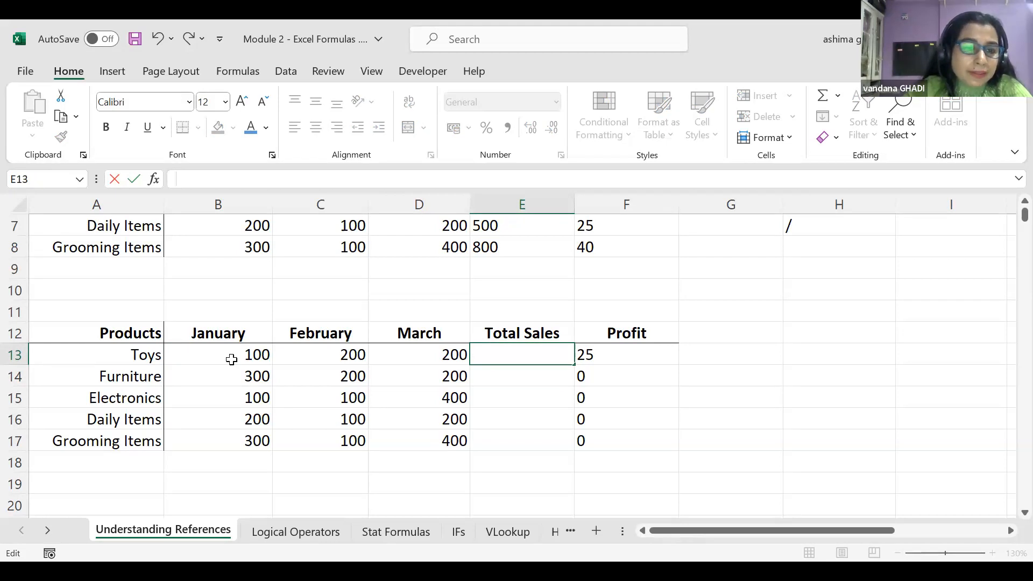
Build =B13+C13+D13 in E13 from cell references, totalling 500
left_click(231, 359)
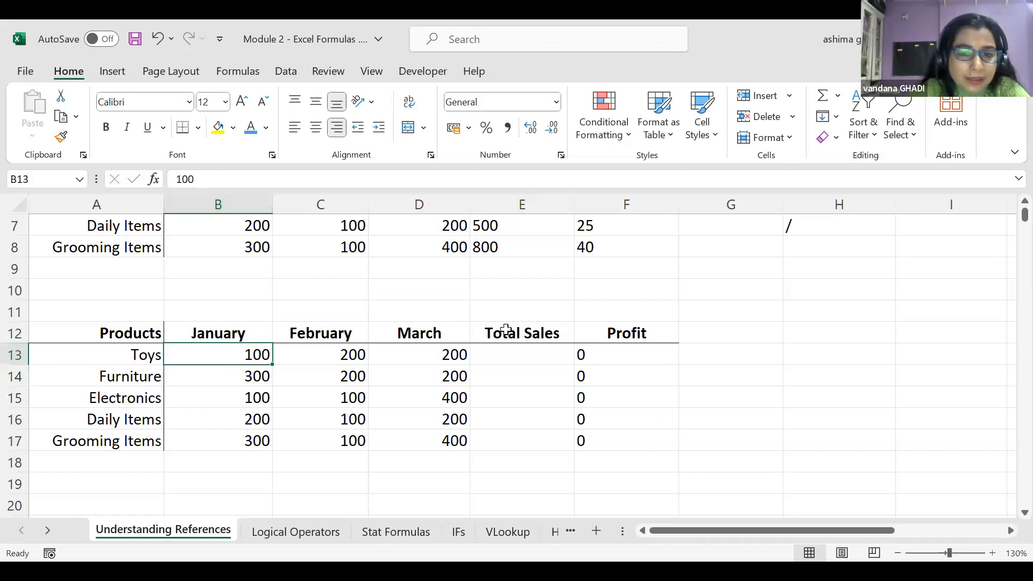
left_click(507, 355)
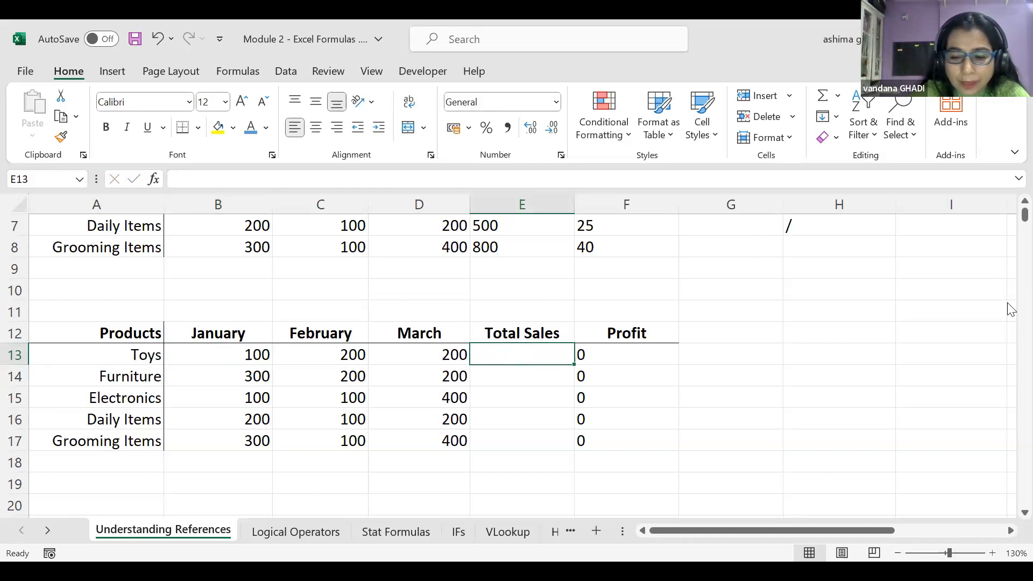
type("=")
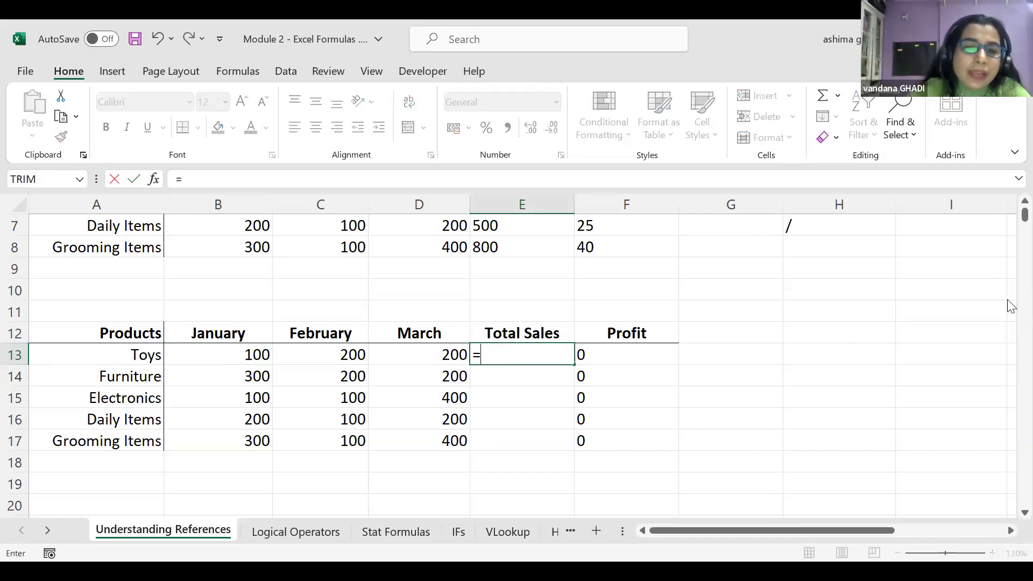
left_click(223, 355)
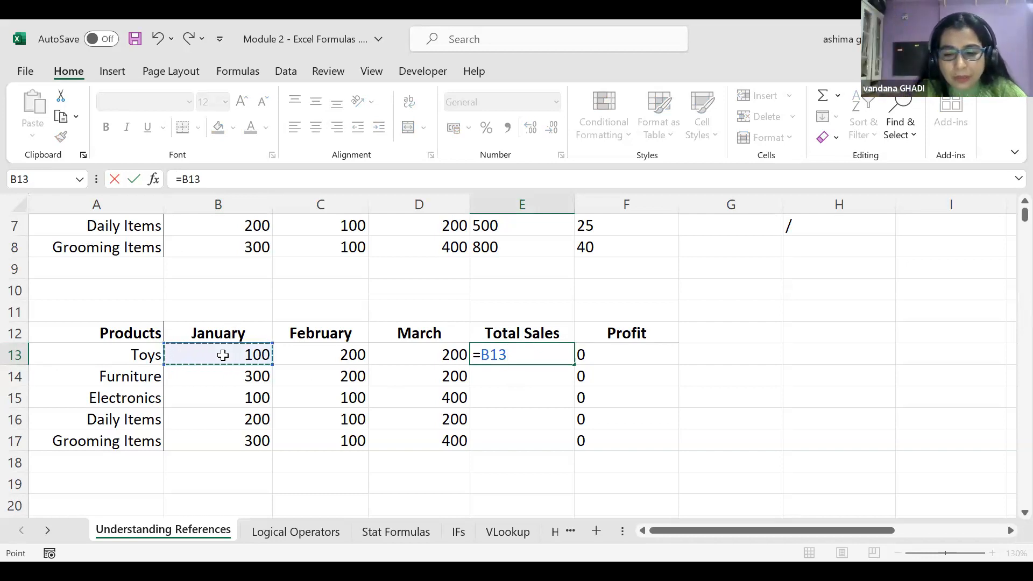
type("+")
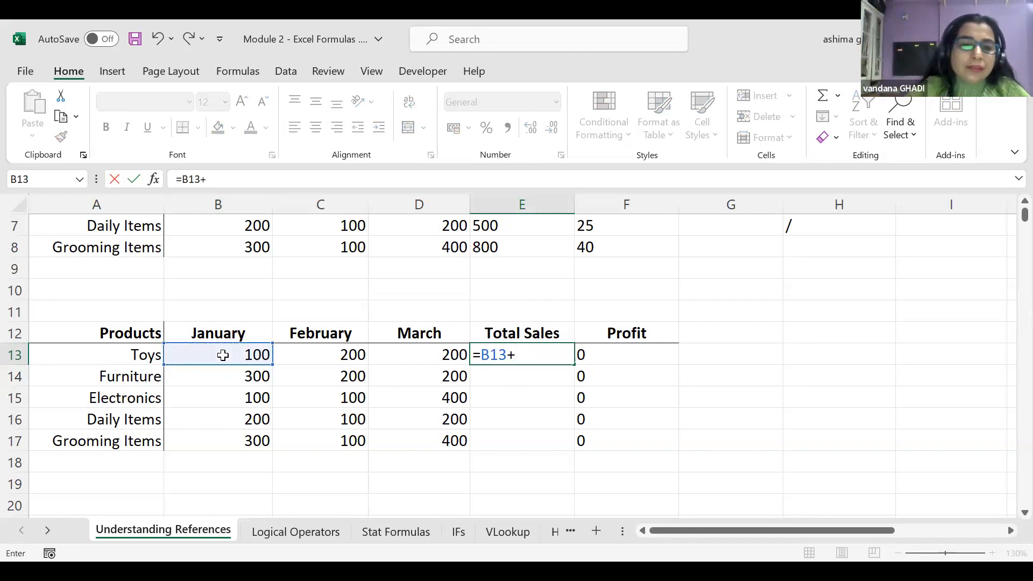
left_click(321, 353)
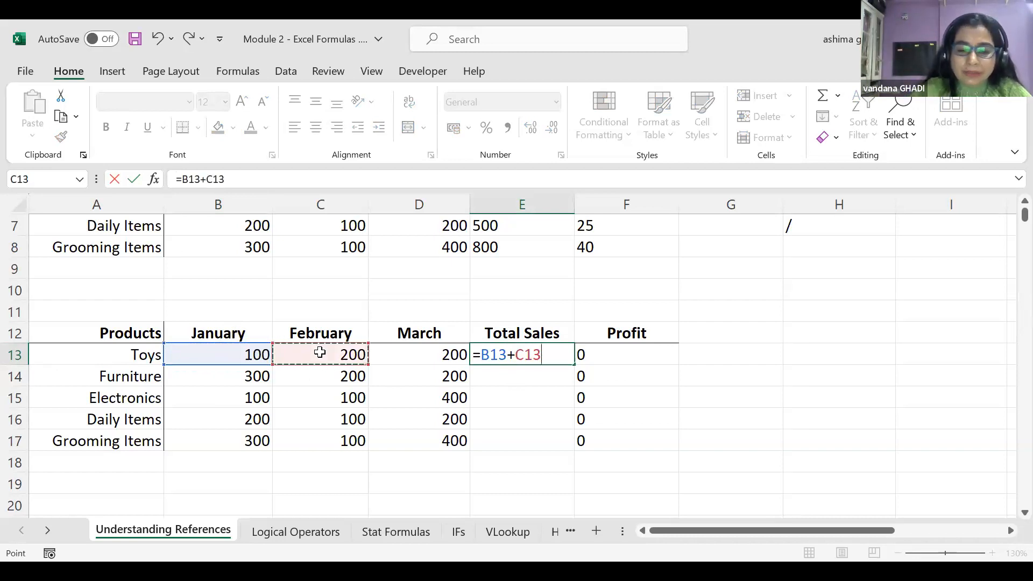
type("+")
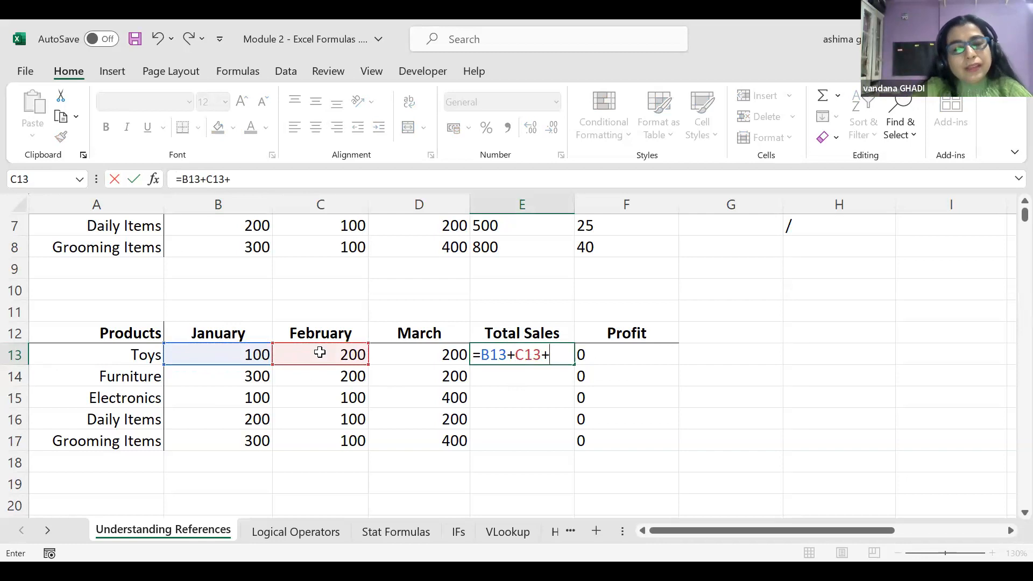
left_click(420, 351)
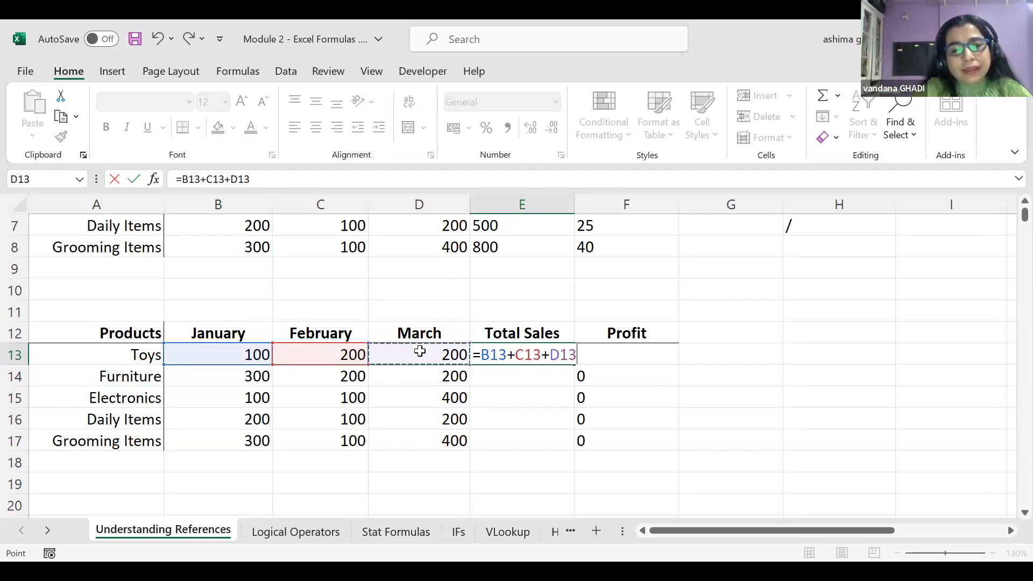
key("Return")
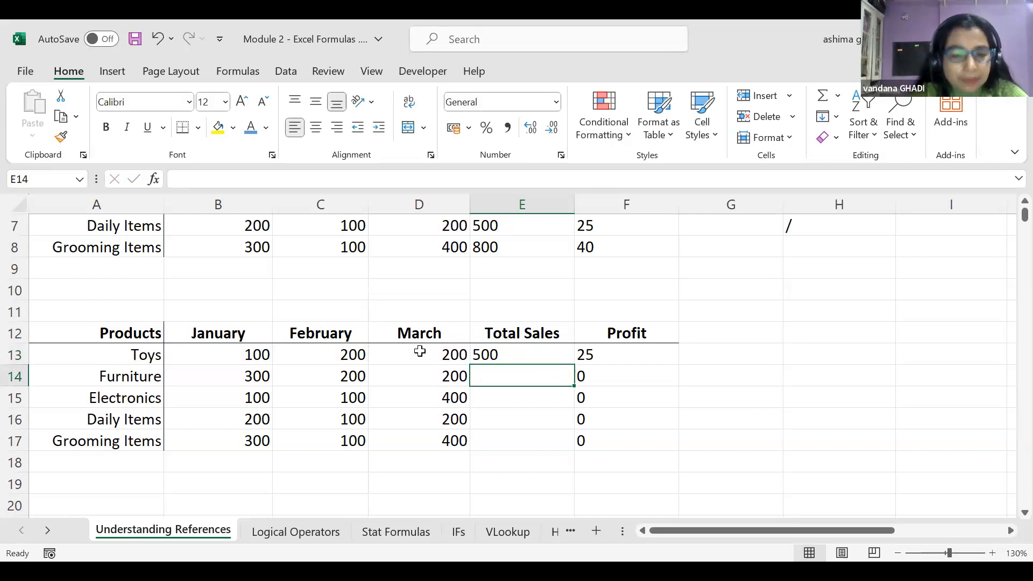
Start a new E13 formula that references the range B13:D13
left_click(502, 354)
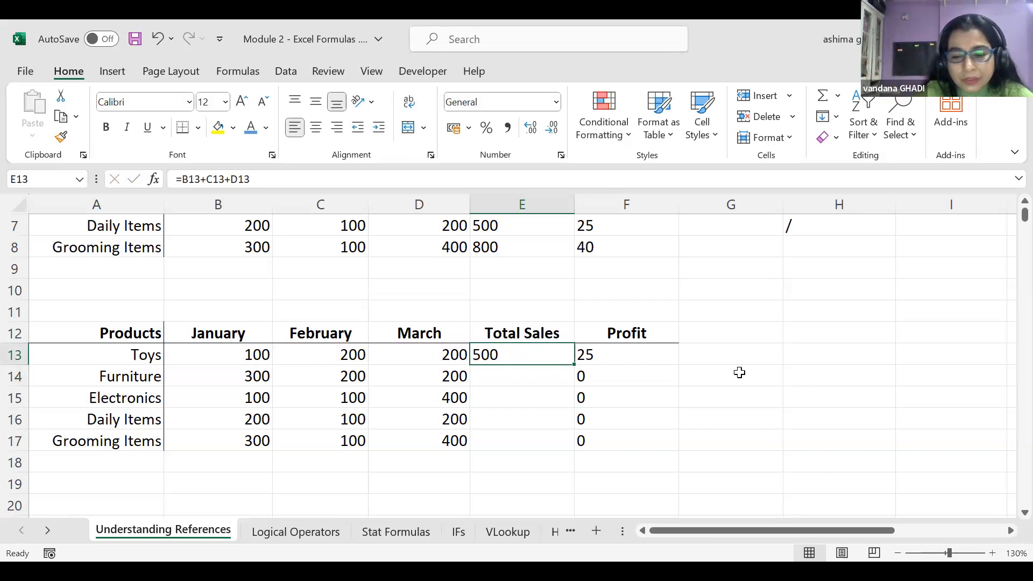
type("=")
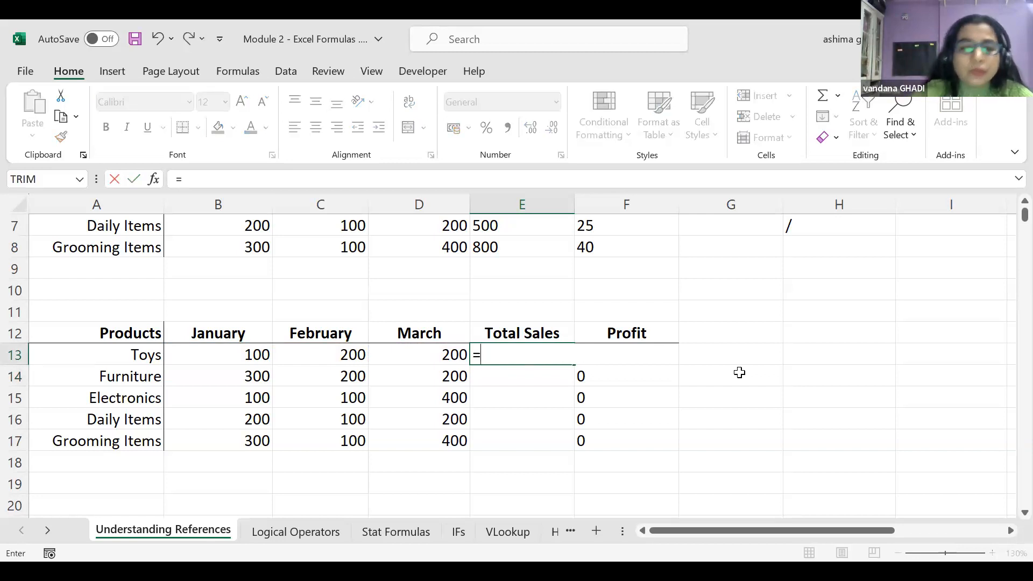
left_click(195, 354)
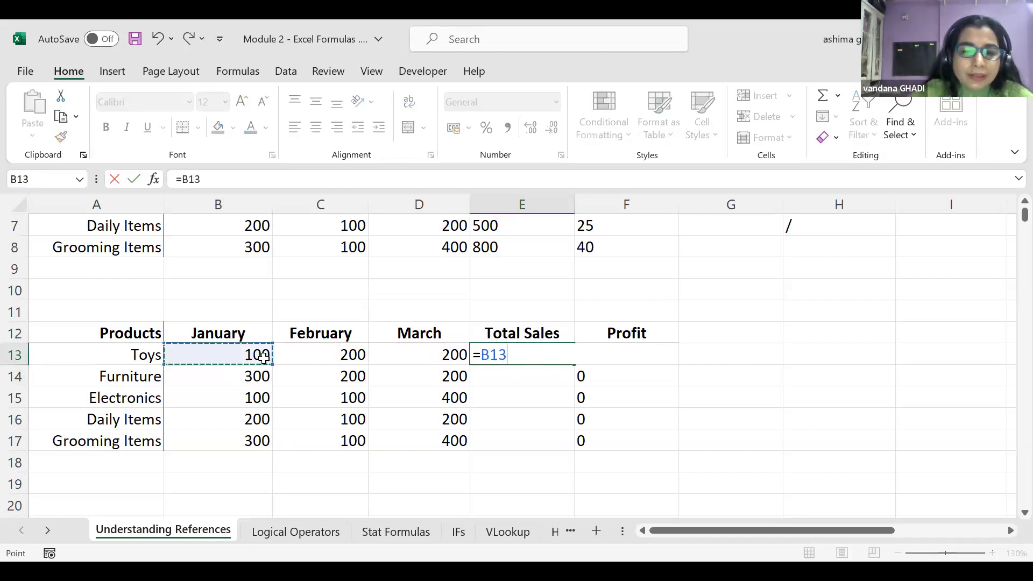
key("shift+Right")
key("shift+Right")
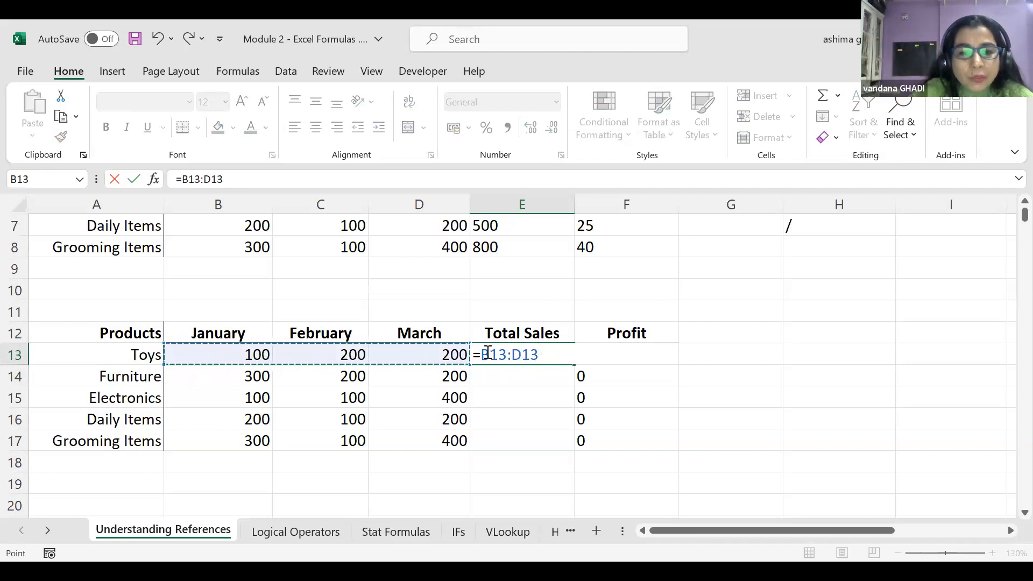
Wrap the B13:D13 range in SUM so E13 reads =SUM(B13:D13), showing 500
left_click(479, 355)
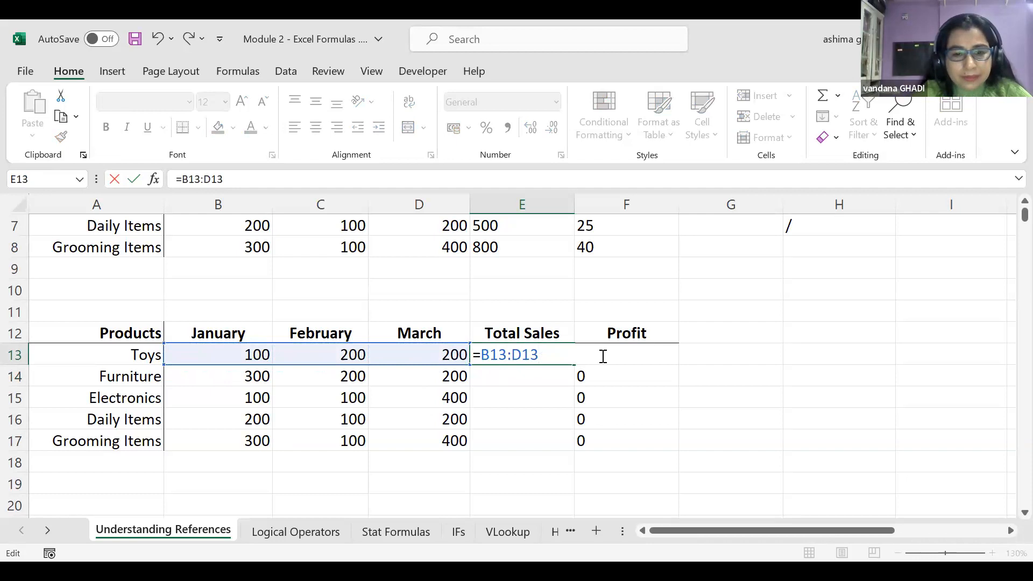
type("SU")
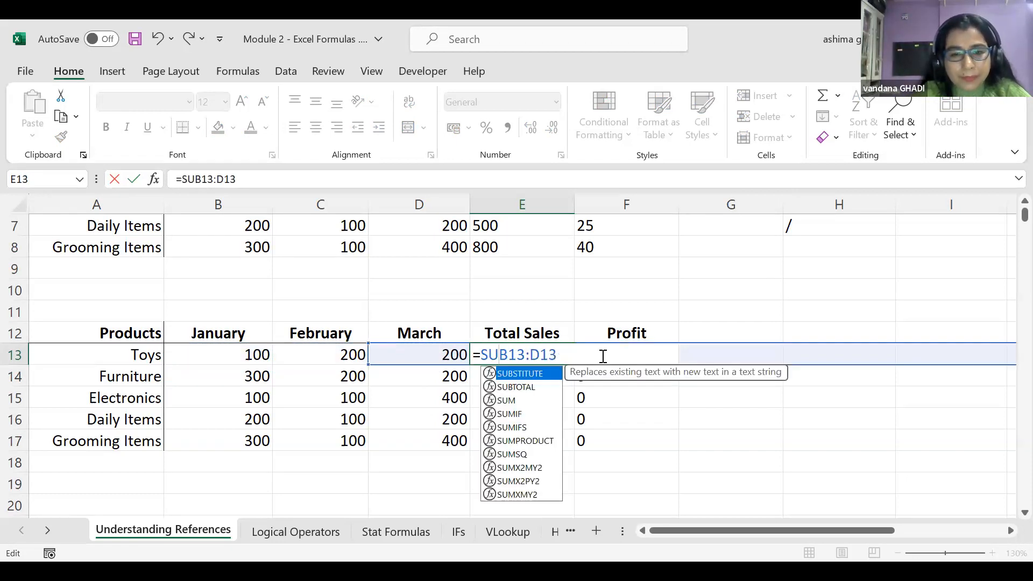
type("M")
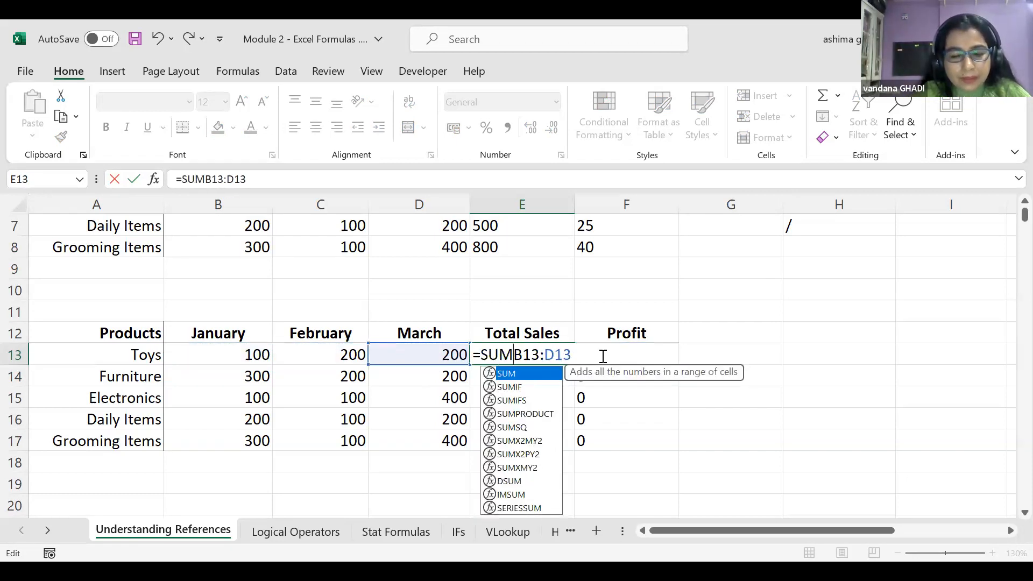
type("(")
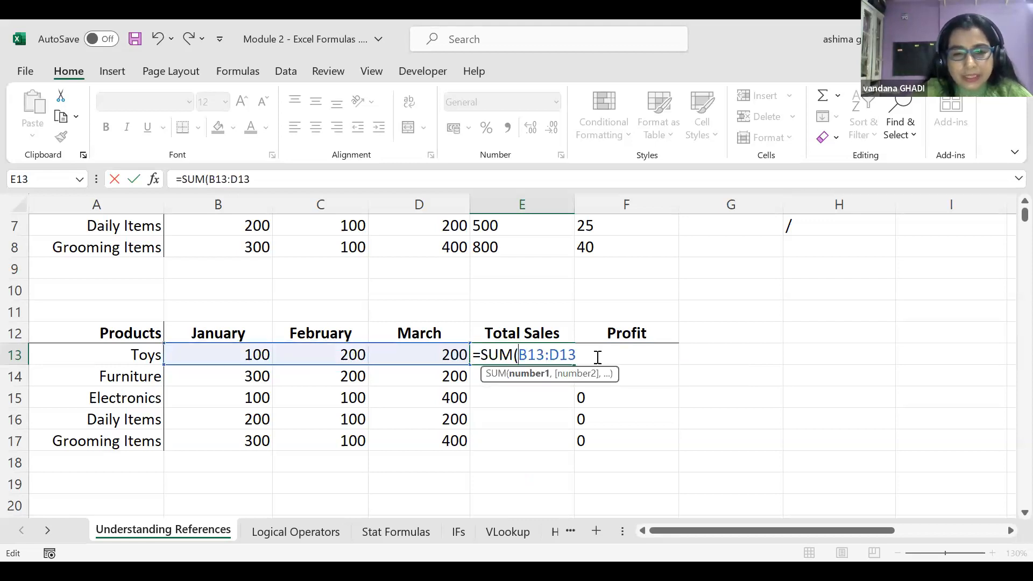
key("End")
type(")")
key("Return")
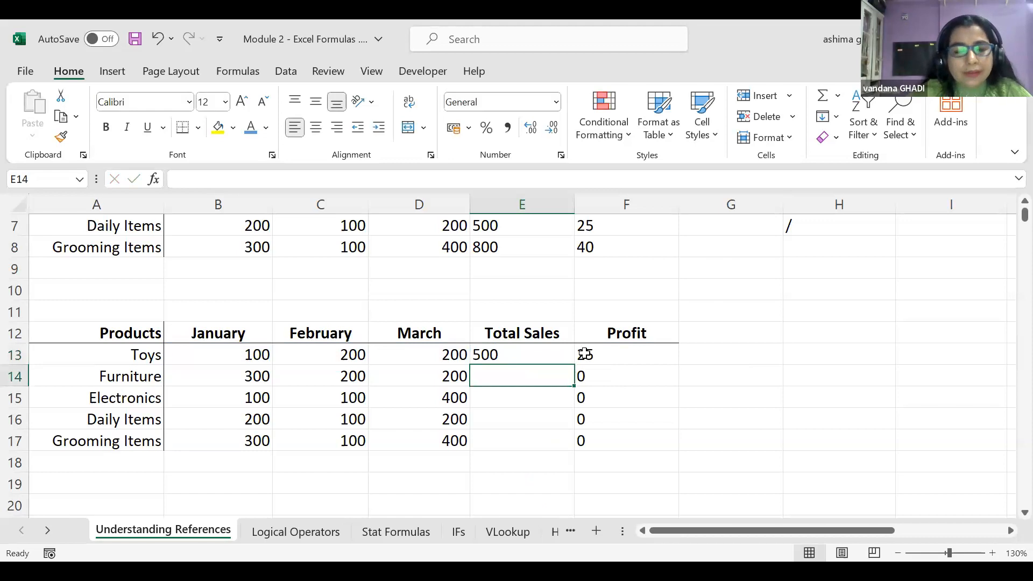
left_click(523, 354)
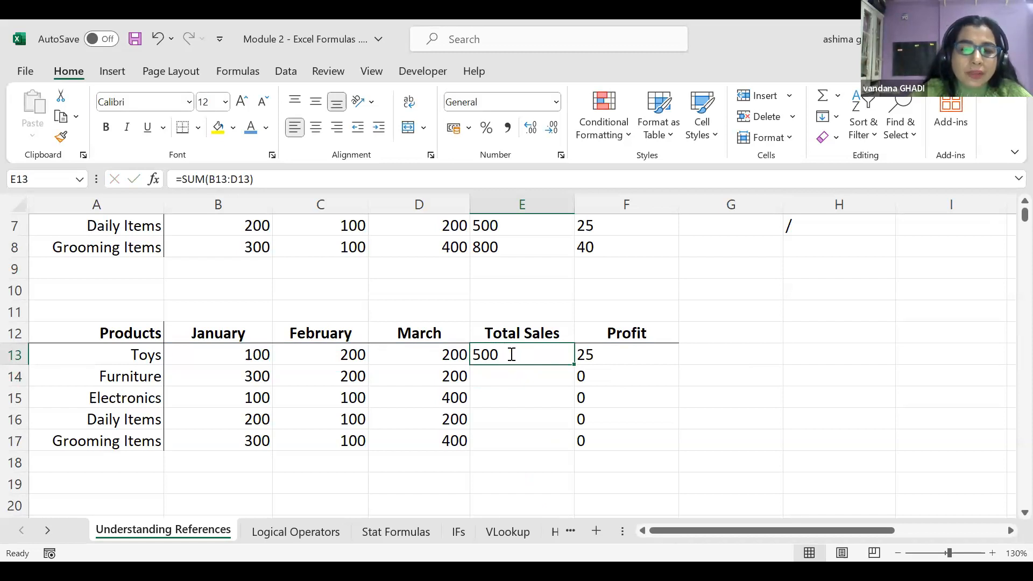
Clear E13's formula and recreate the Toys total of 500 with AutoSum over B13:D13
double_click(511, 354)
left_click_drag(581, 355, 477, 357)
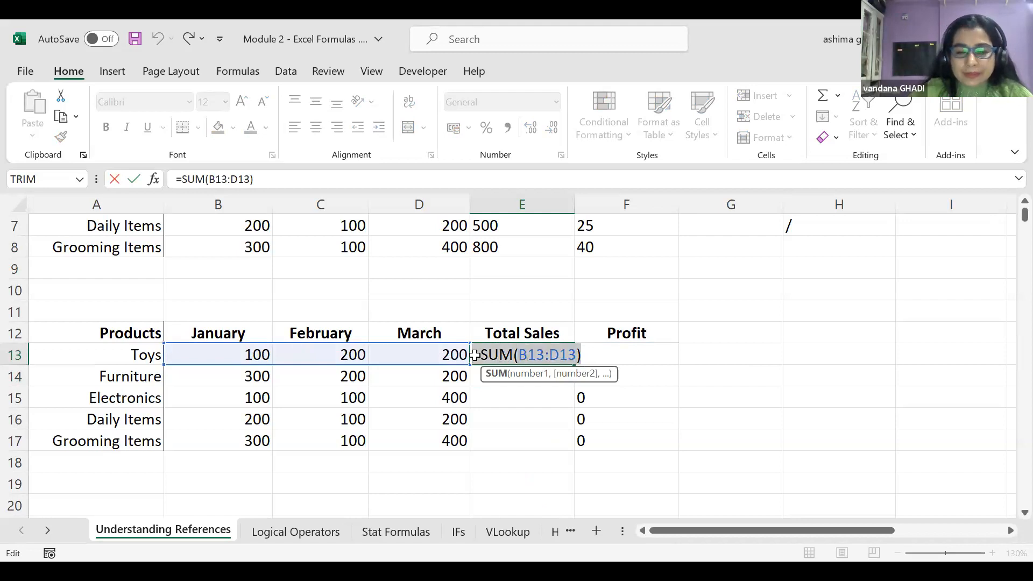
key("BackSpace")
left_click_drag(214, 357, 460, 350)
left_click(461, 375)
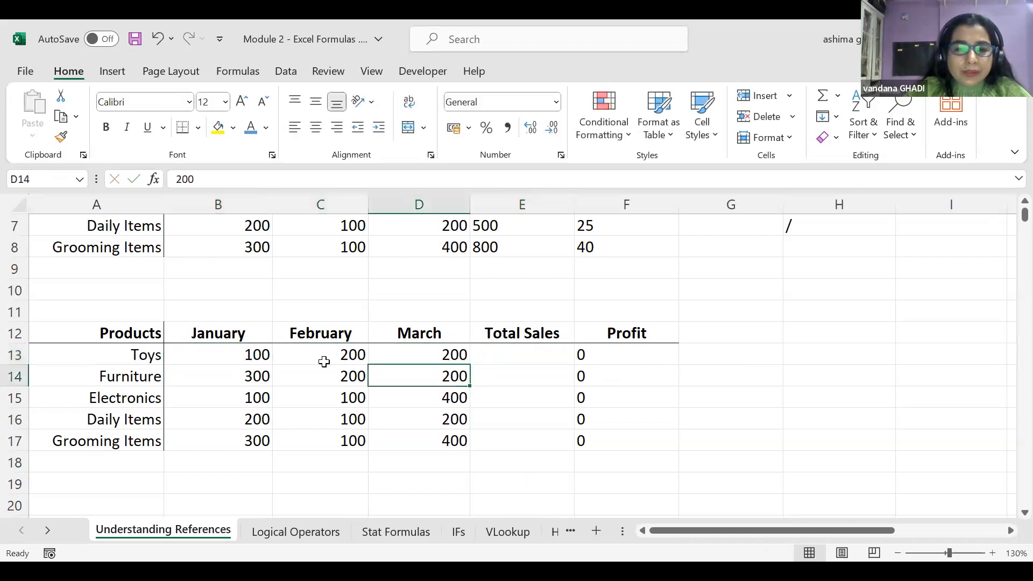
left_click_drag(218, 359, 441, 347)
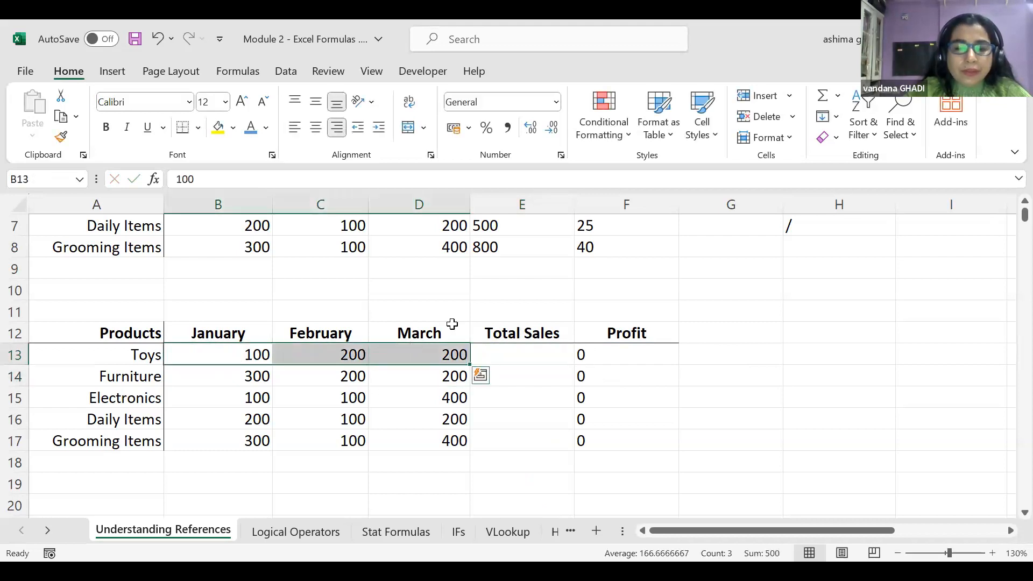
left_click(819, 97)
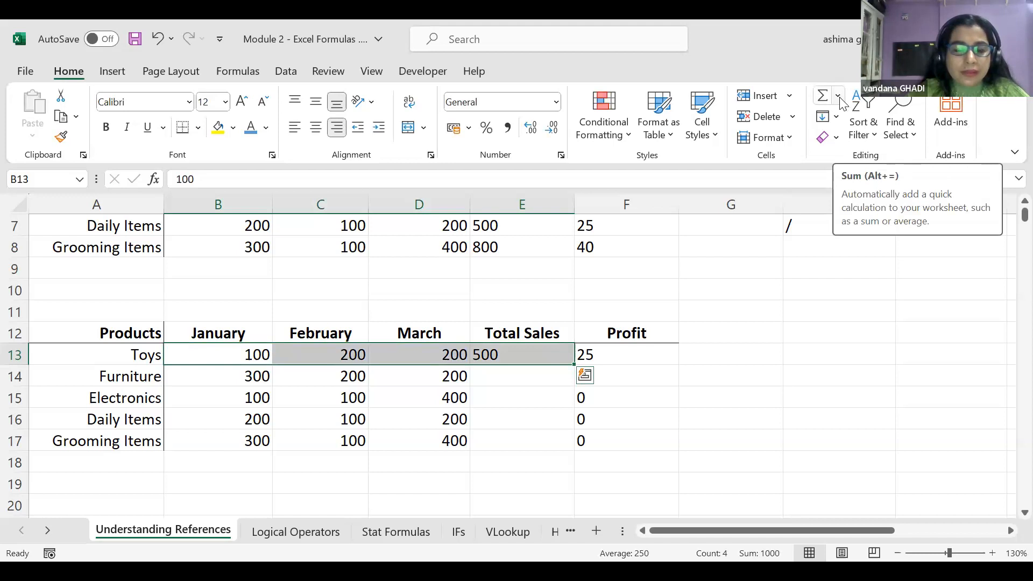
Add an AutoSum total of 700 for Furniture in E14, then delete it
left_click(484, 375)
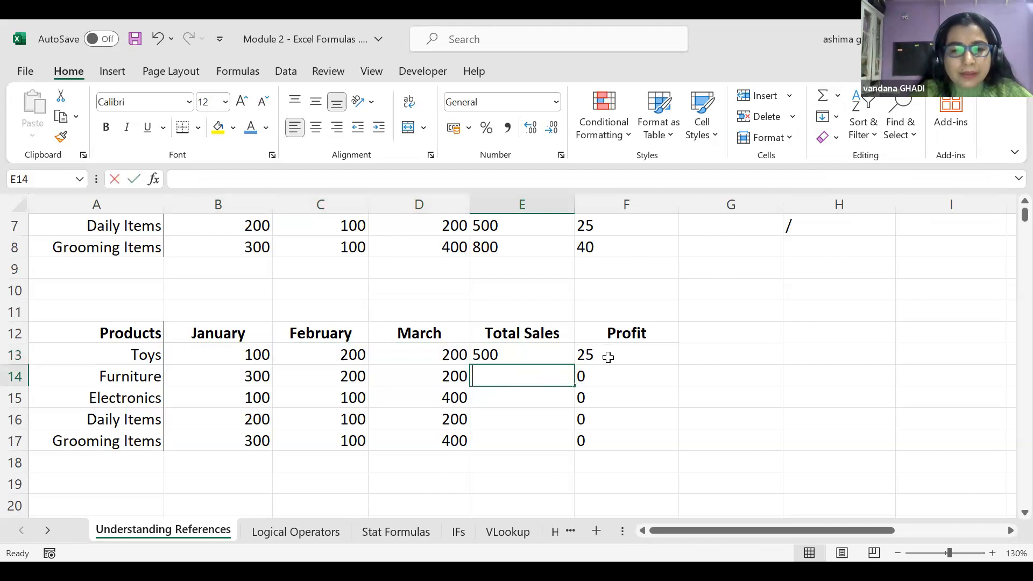
key("alt+equal")
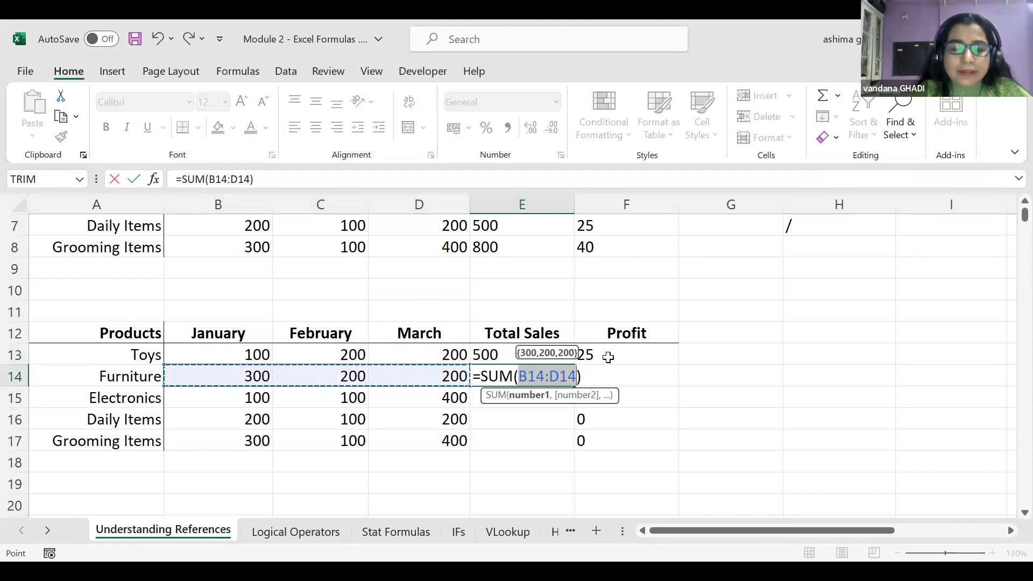
key("Return")
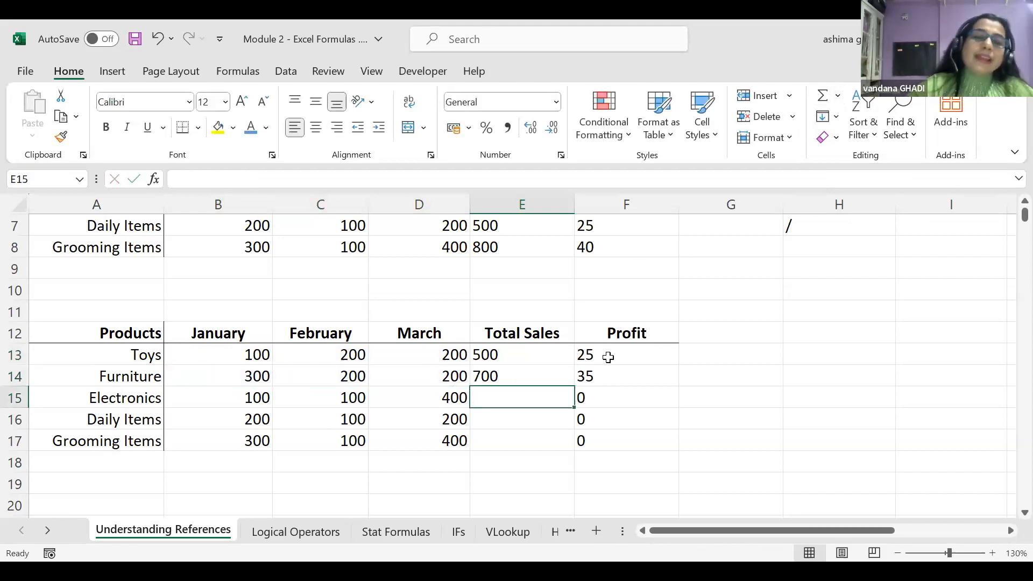
left_click(510, 377)
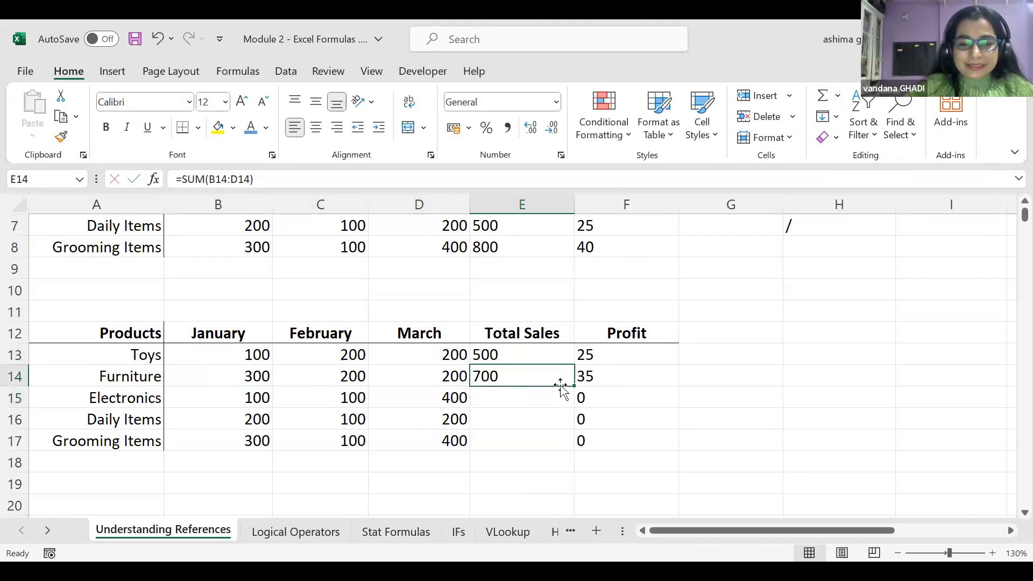
key("BackSpace")
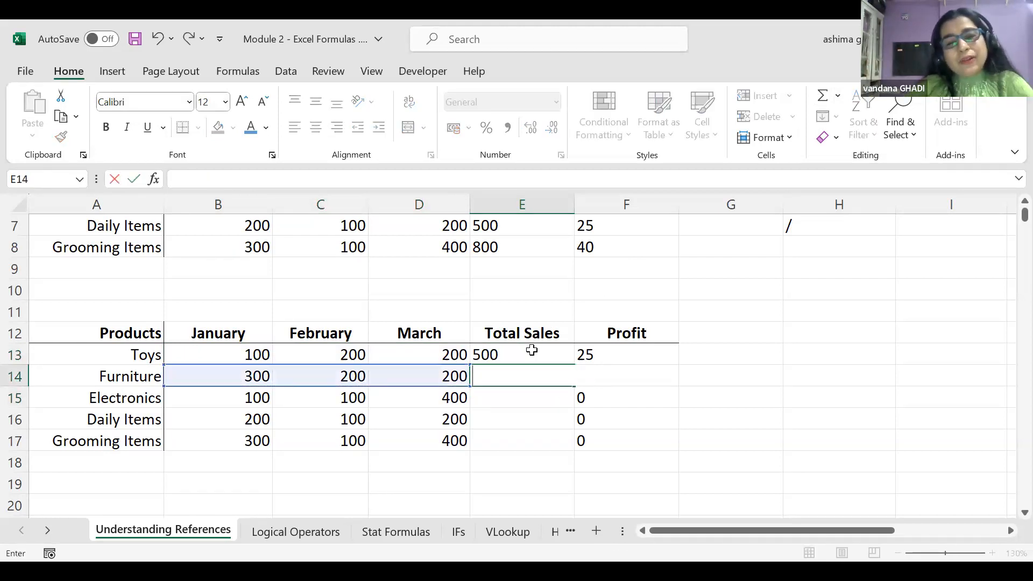
left_click(532, 350)
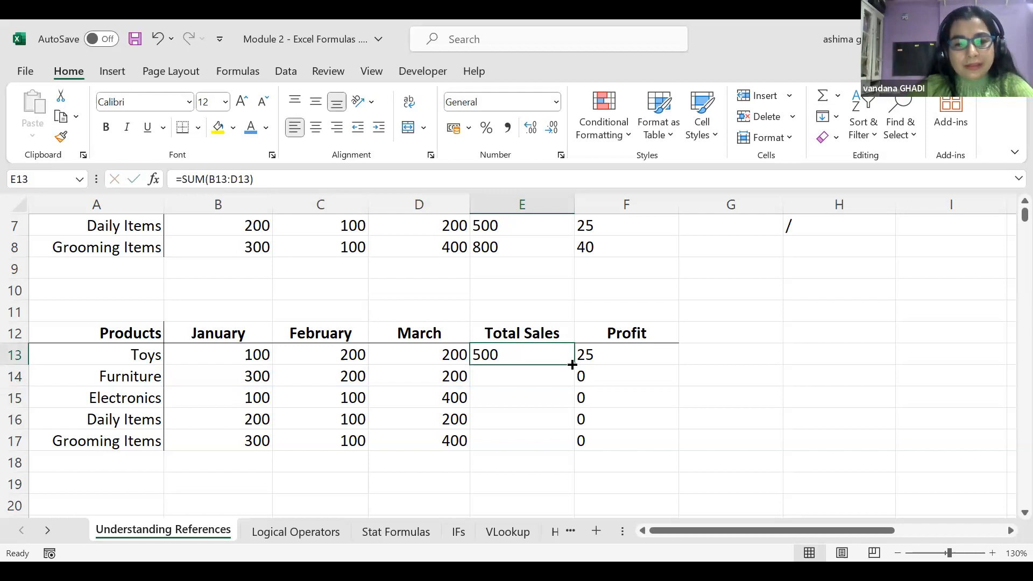
Fill E13's SUM formula down to E17, giving 700, 600, 500 and 800
left_click_drag(572, 363, 569, 447)
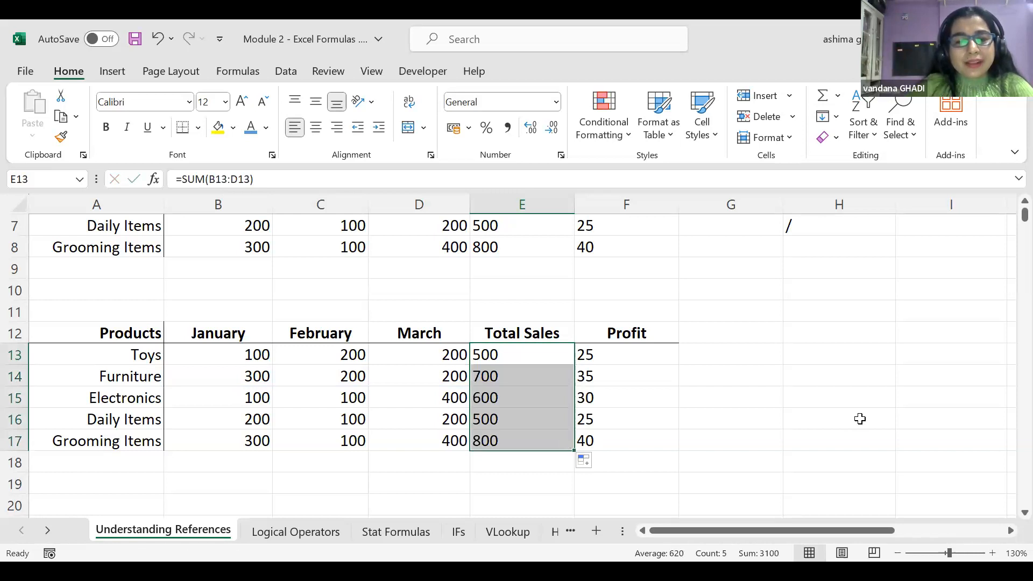
scroll(729, 390, "down", 1)
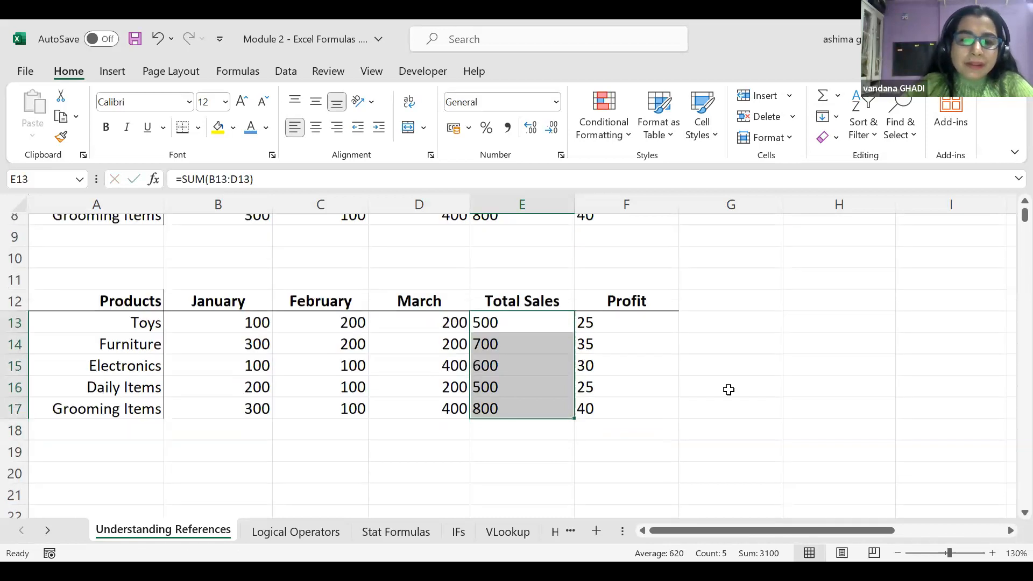
scroll(728, 390, "down", 1)
left_click(529, 288)
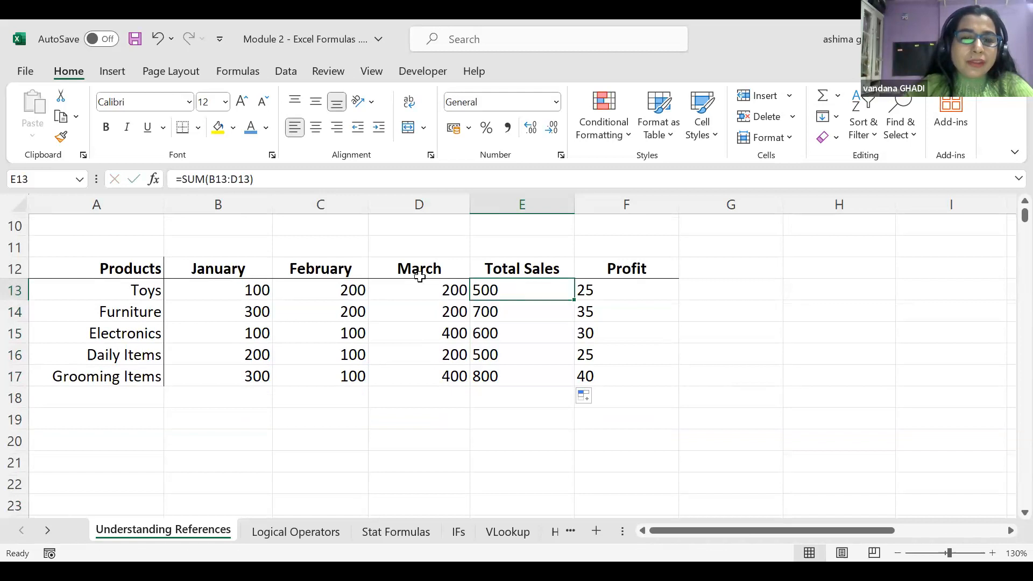
Check the Furniture total formula in E14 against its January–March values B14:D14
left_click(511, 310)
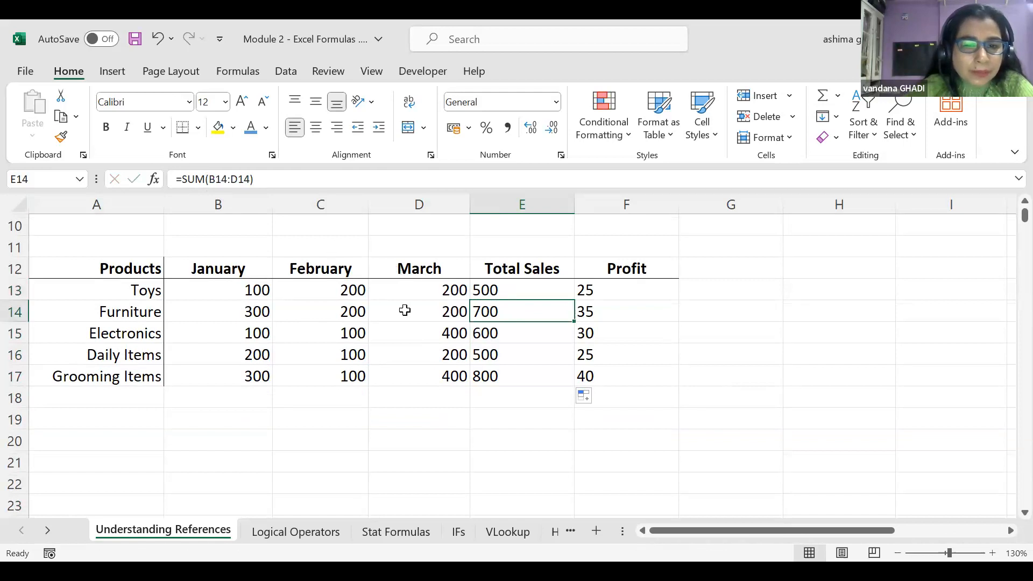
left_click(237, 312)
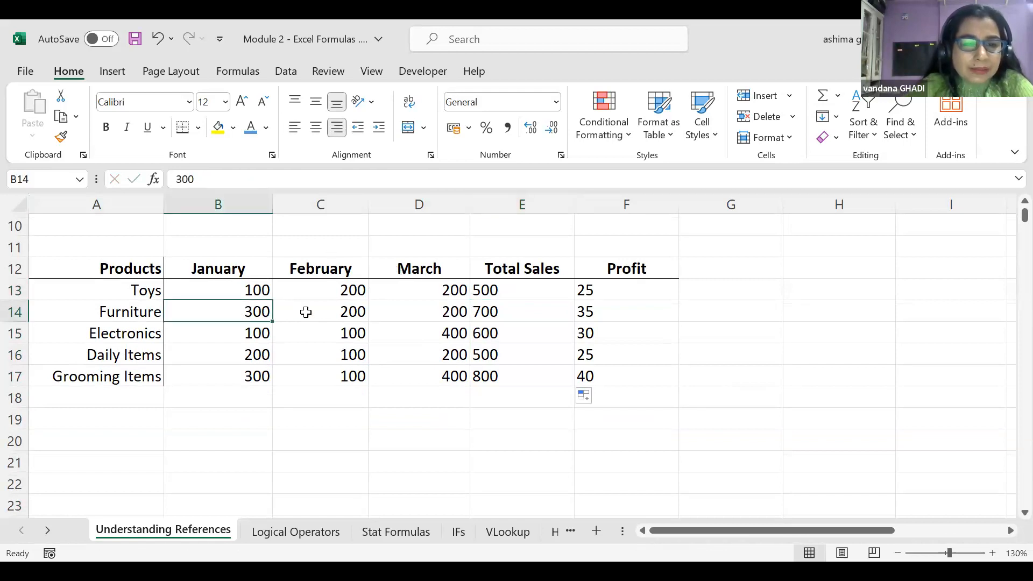
left_click(305, 312)
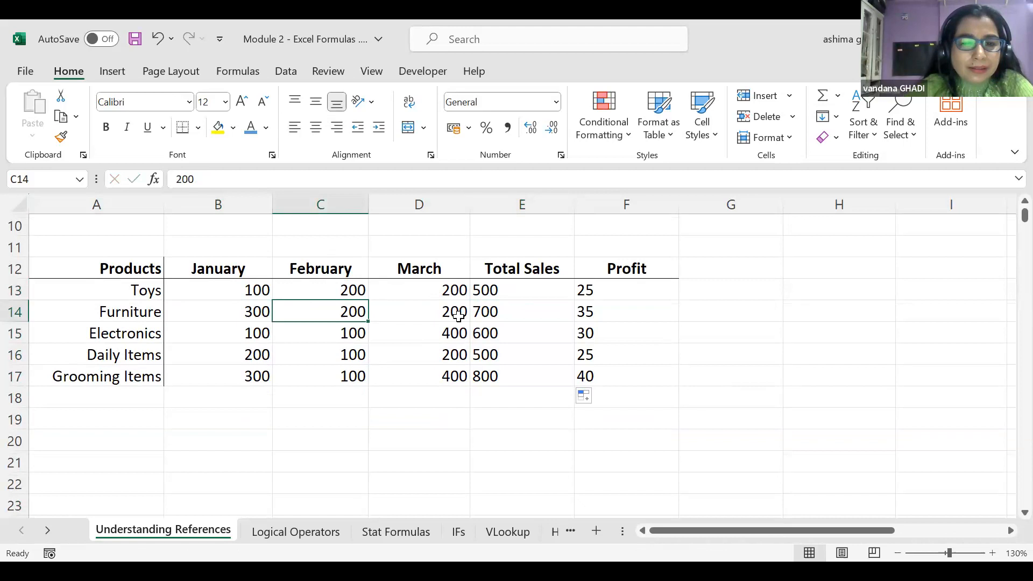
left_click(521, 315)
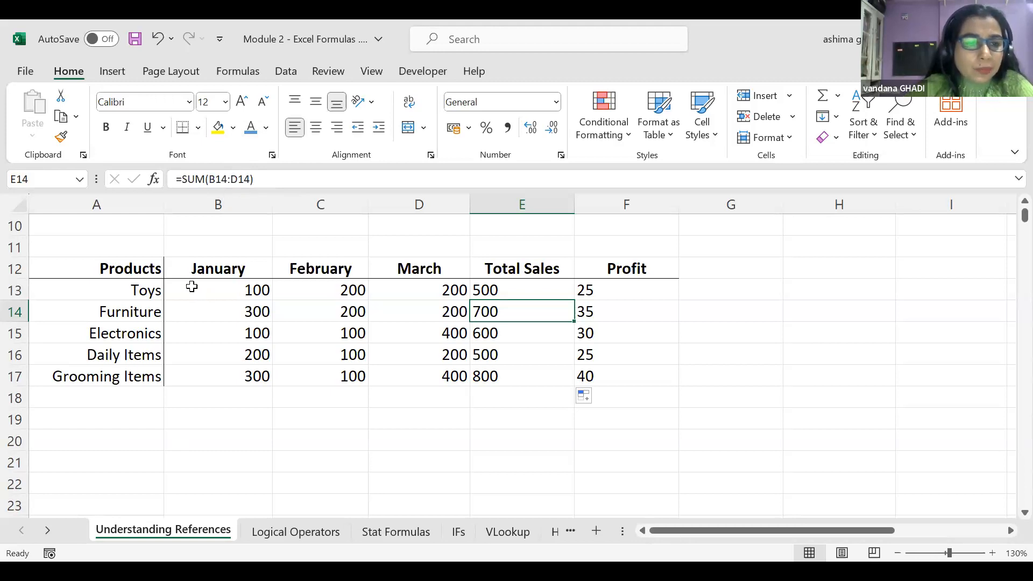
left_click(190, 316)
left_click_drag(227, 316, 447, 305)
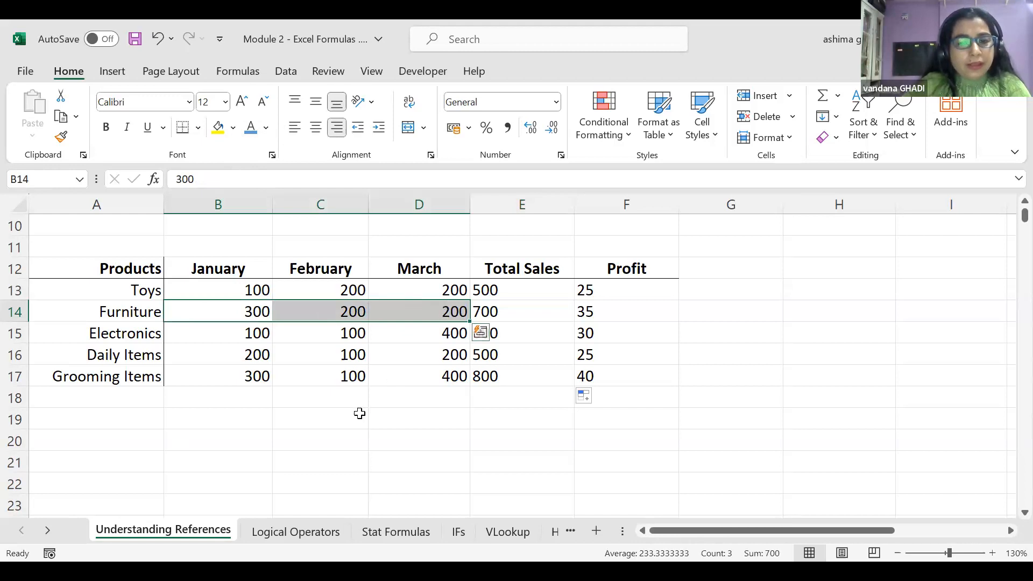
left_click(359, 440)
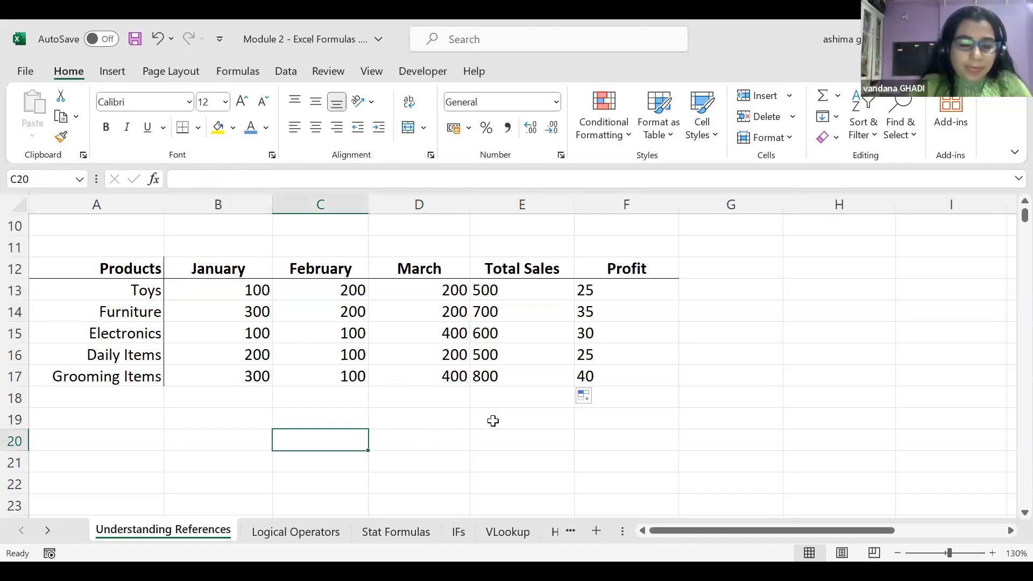
type("C12")
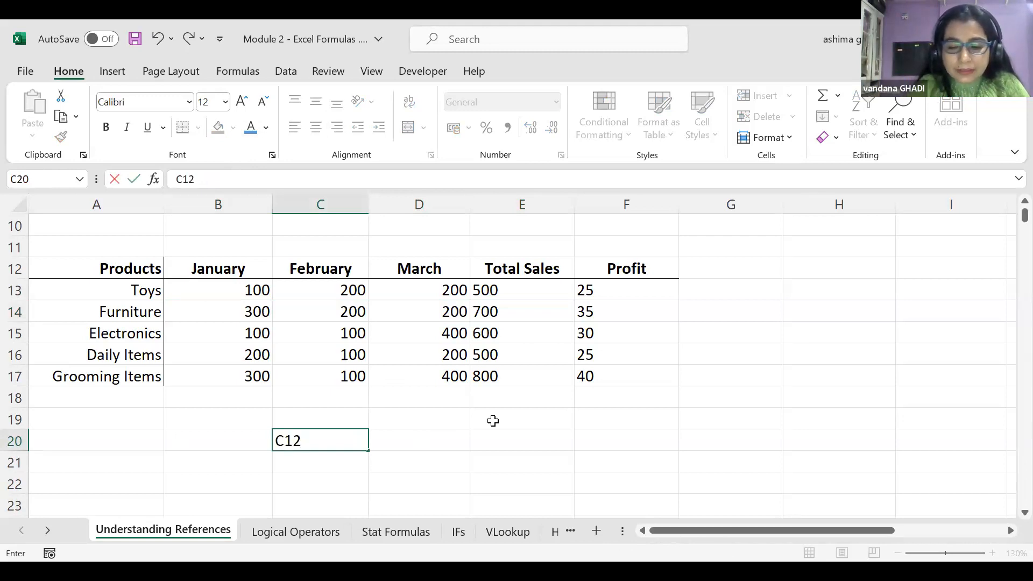
type(":")
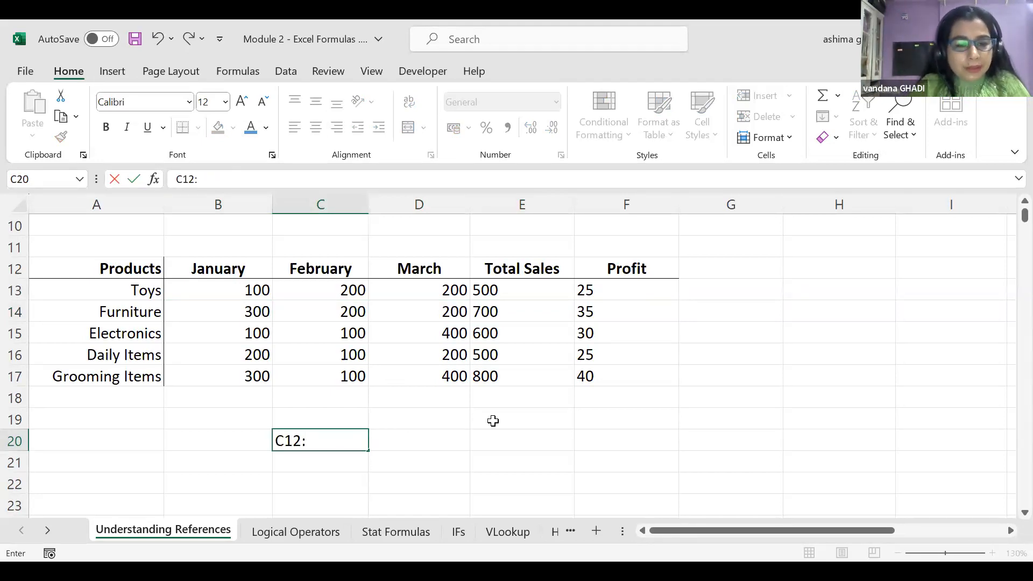
type("F17")
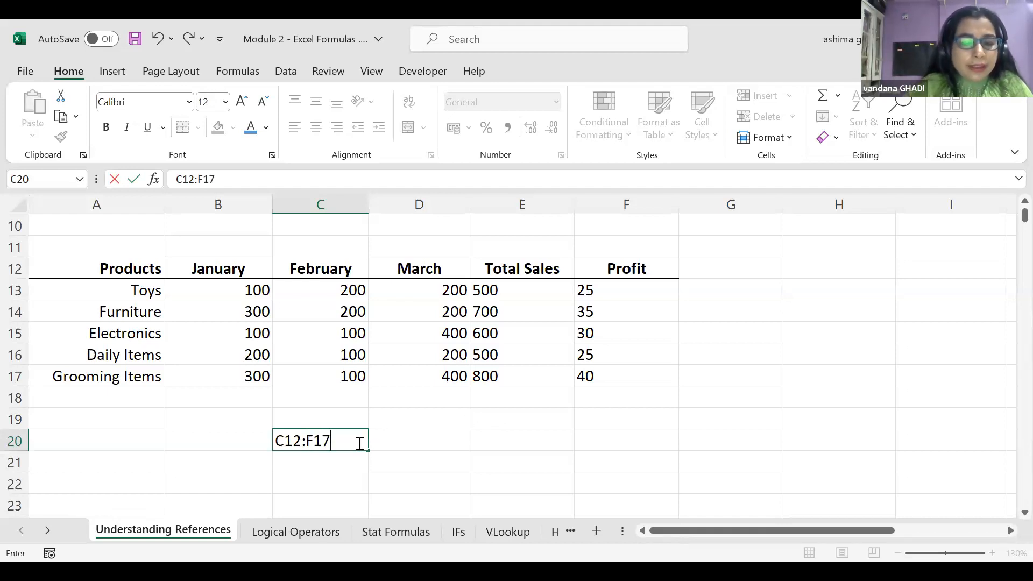
key("BackSpace")
key("BackSpace")
key("BackSpace")
key("BackSpace")
key("BackSpace")
key("BackSpace")
key("BackSpace")
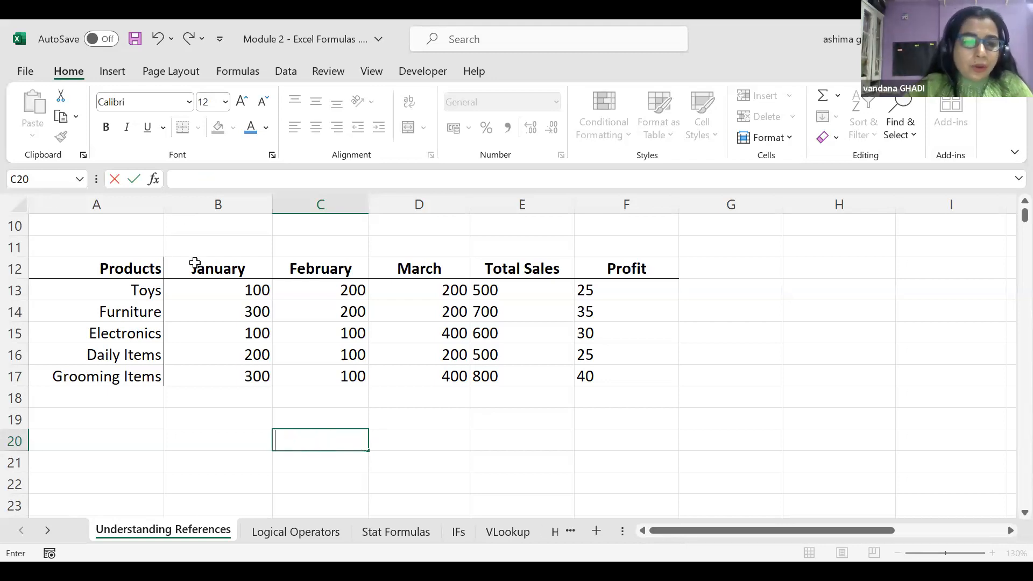
left_click_drag(193, 265, 581, 377)
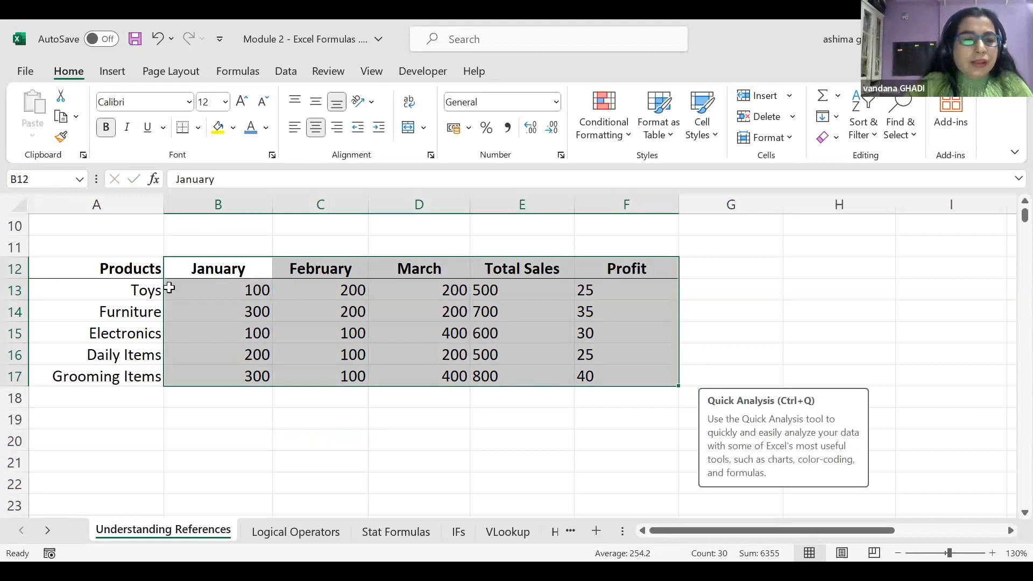
left_click(40, 268)
left_click_drag(70, 283, 613, 396)
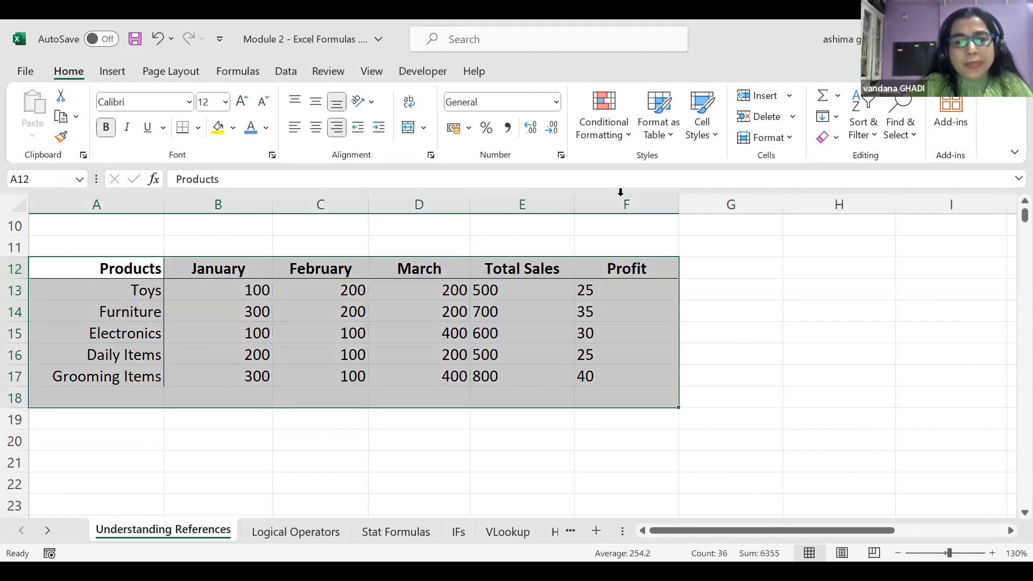
left_click(703, 398)
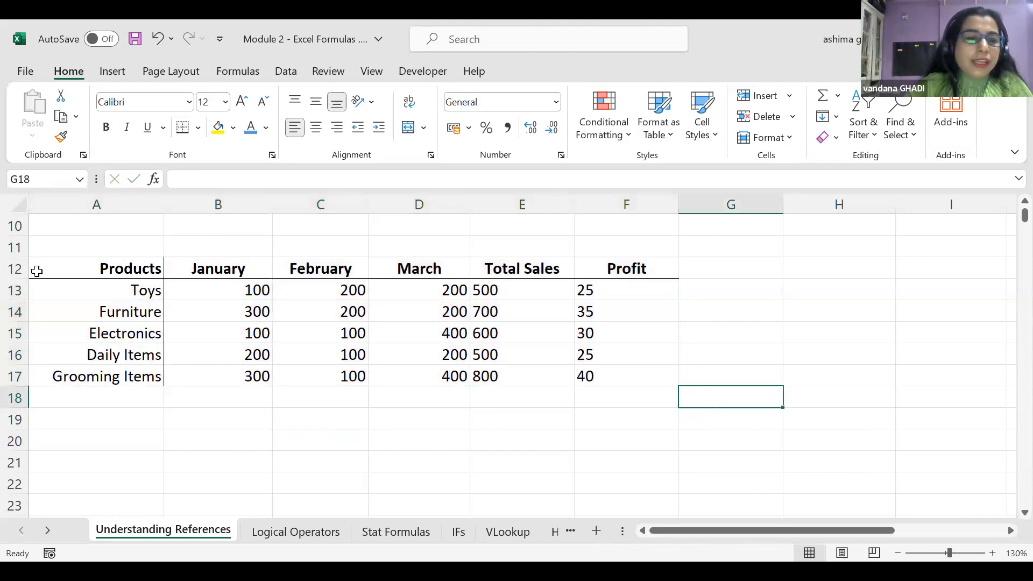
left_click(37, 271)
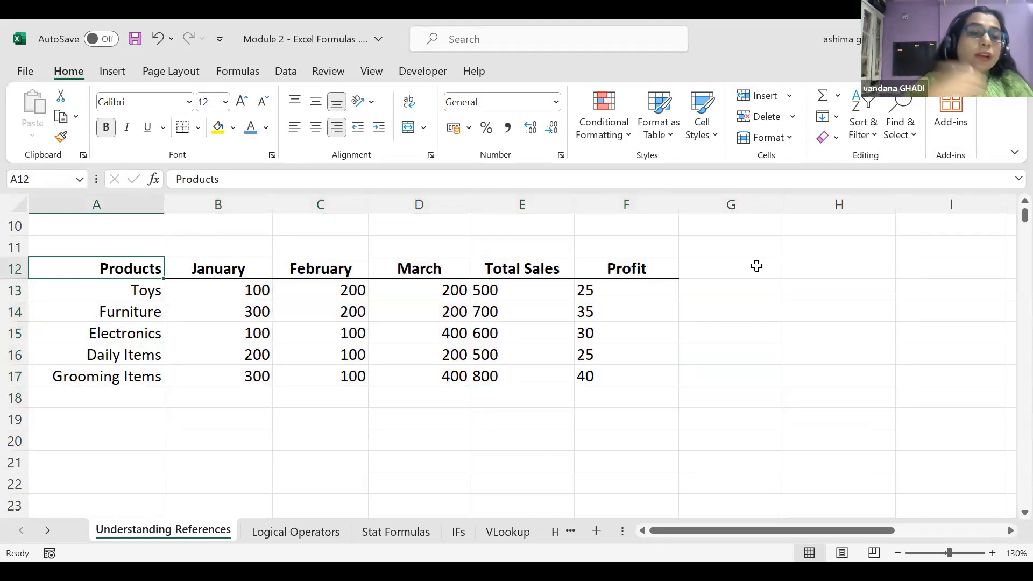
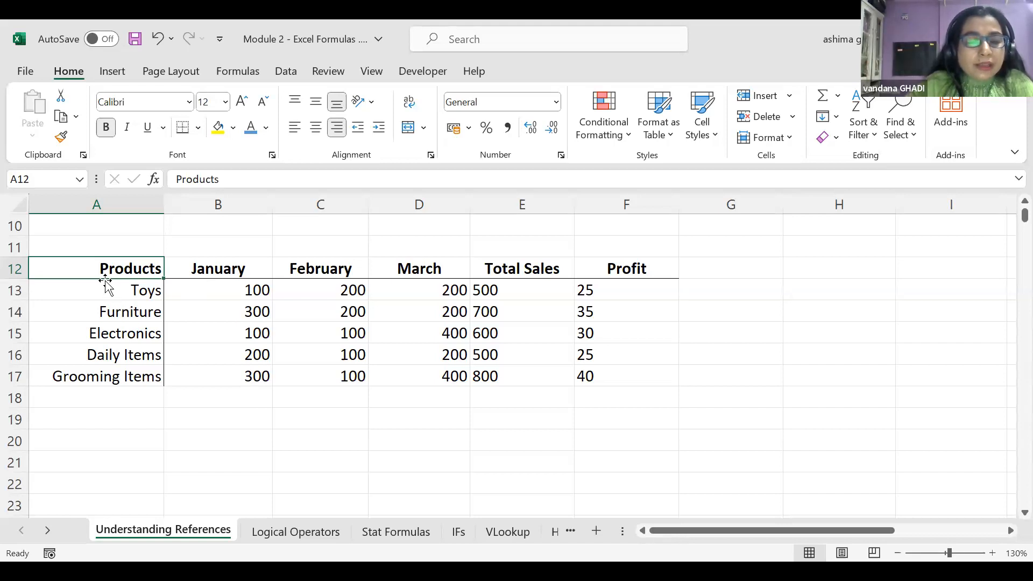
Check the lower table's Furniture profit formula in F14, then jump to the bottom of the Profit column
left_click_drag(64, 261, 625, 390)
left_click(626, 311)
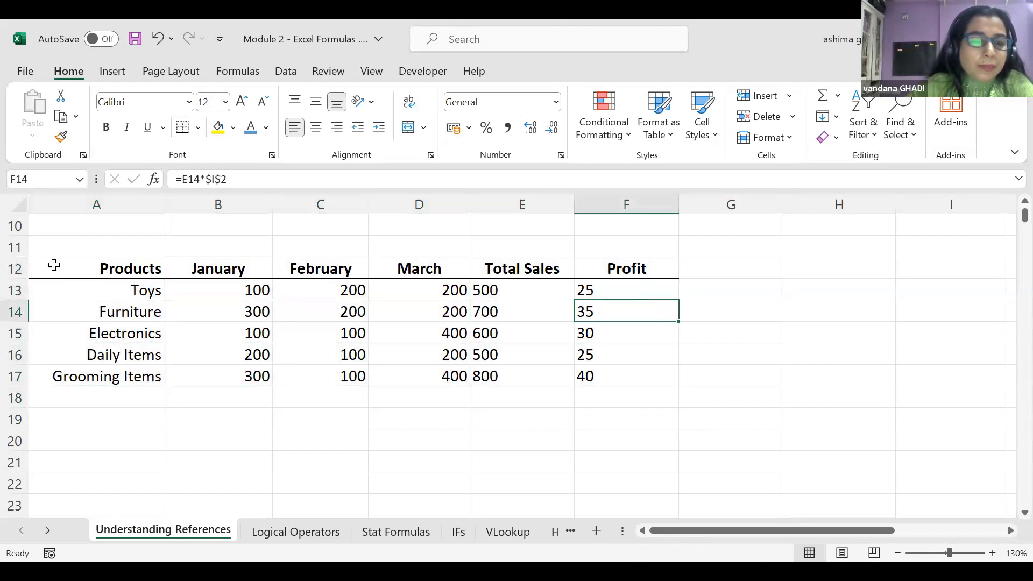
left_click(53, 265)
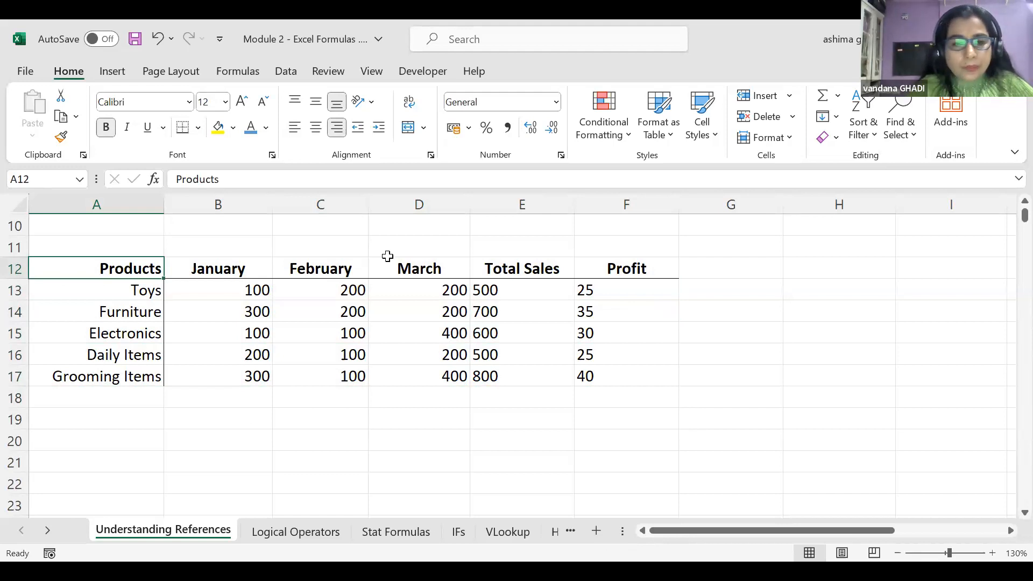
key("ctrl+Right")
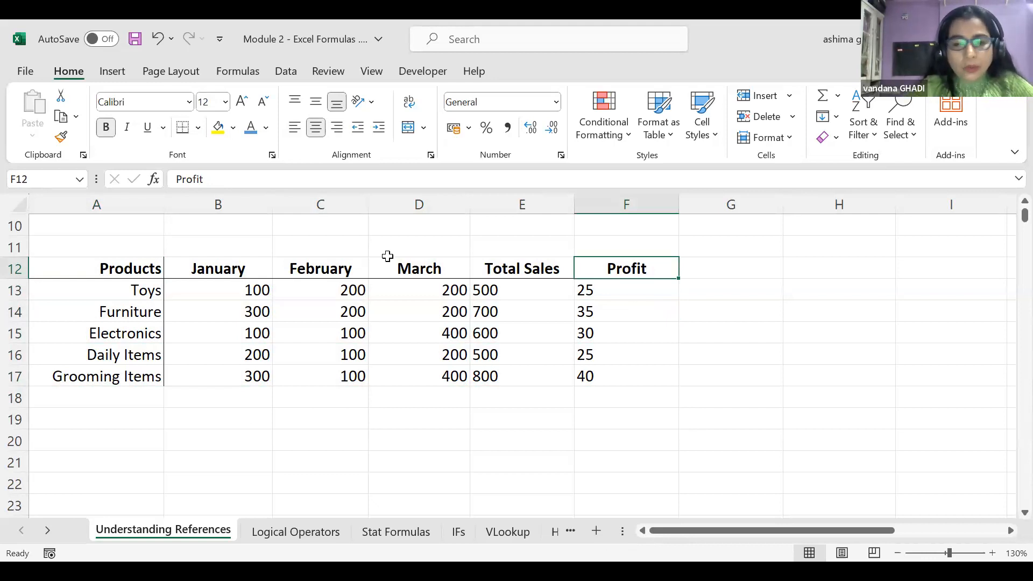
key("ctrl+Down")
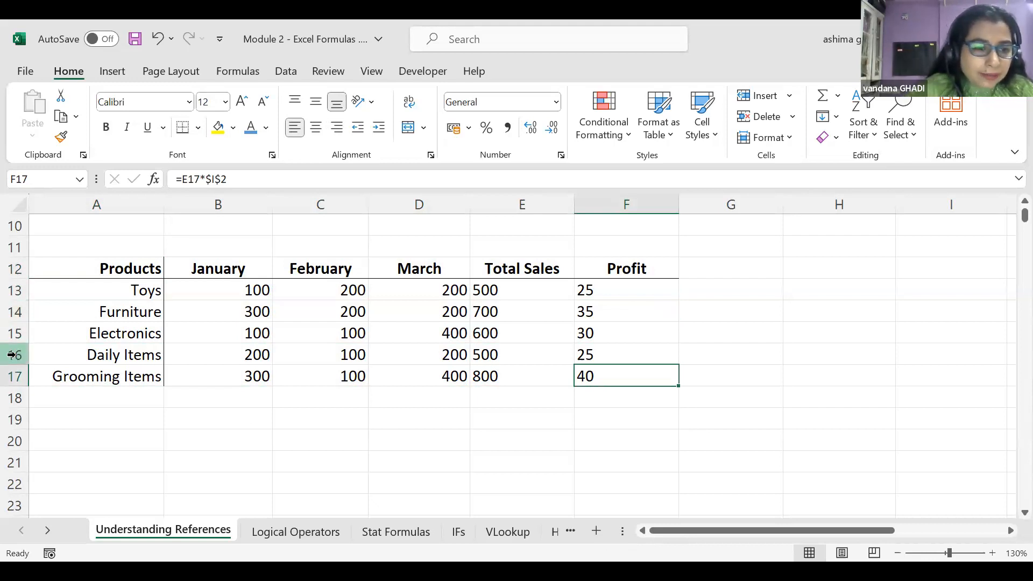
Insert a blank row above Daily Items, then select the Electronics cell below the Products heading
right_click(10, 355)
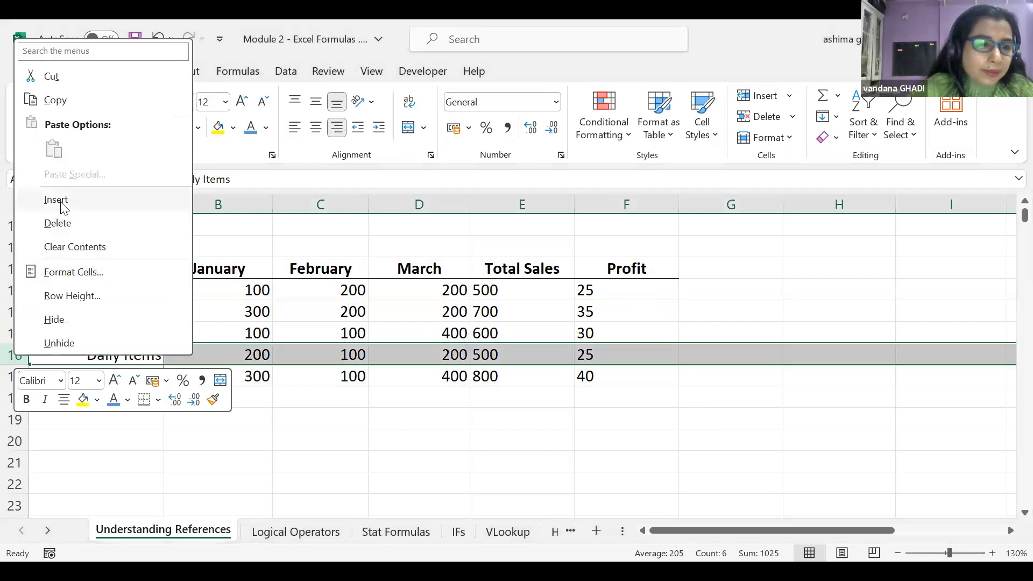
left_click(63, 206)
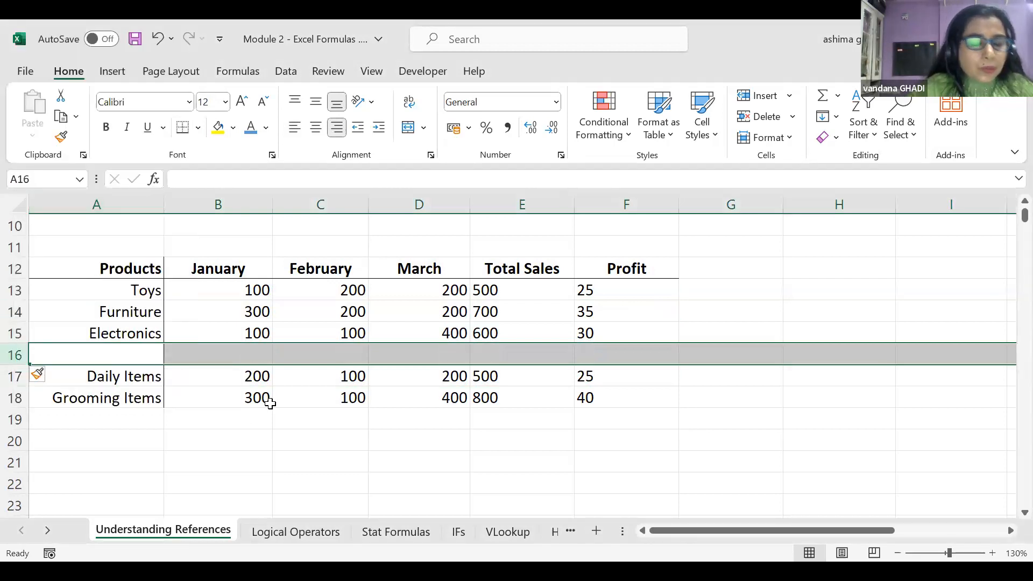
left_click(170, 415)
left_click(52, 269)
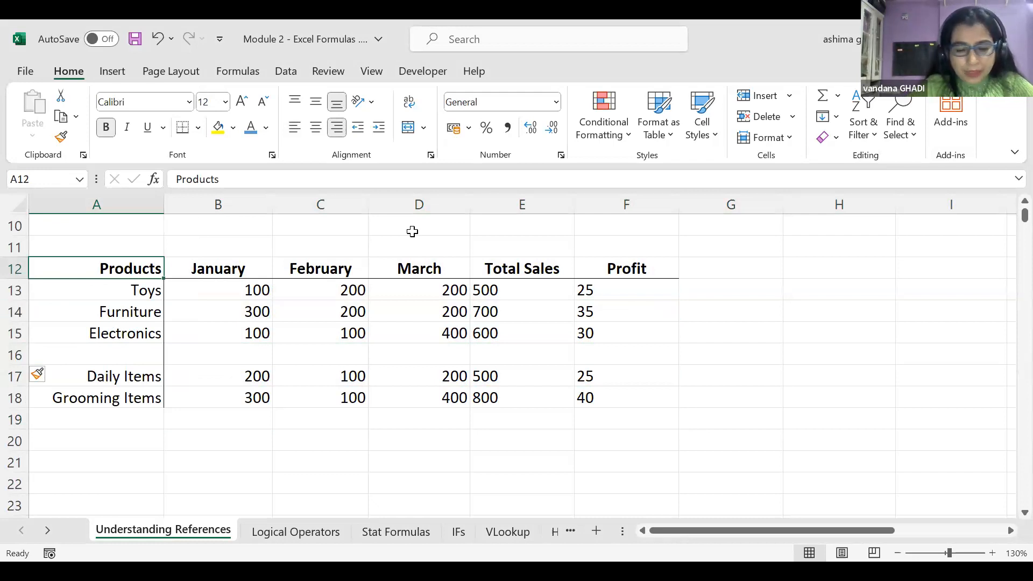
key("Down")
key("Down")
key("Down")
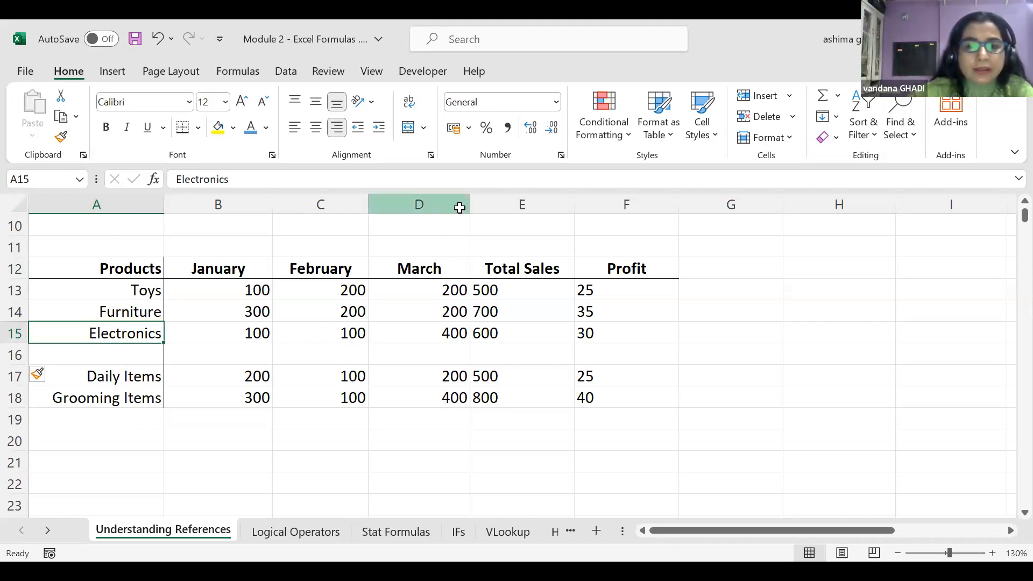
scroll(710, 316, "up", 3)
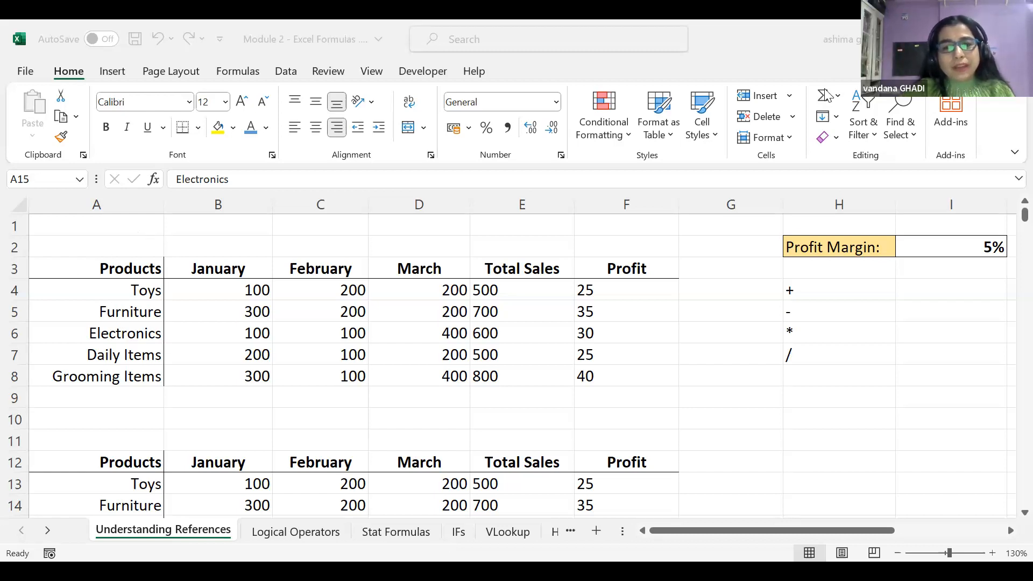
scroll(649, 326, "down", 2)
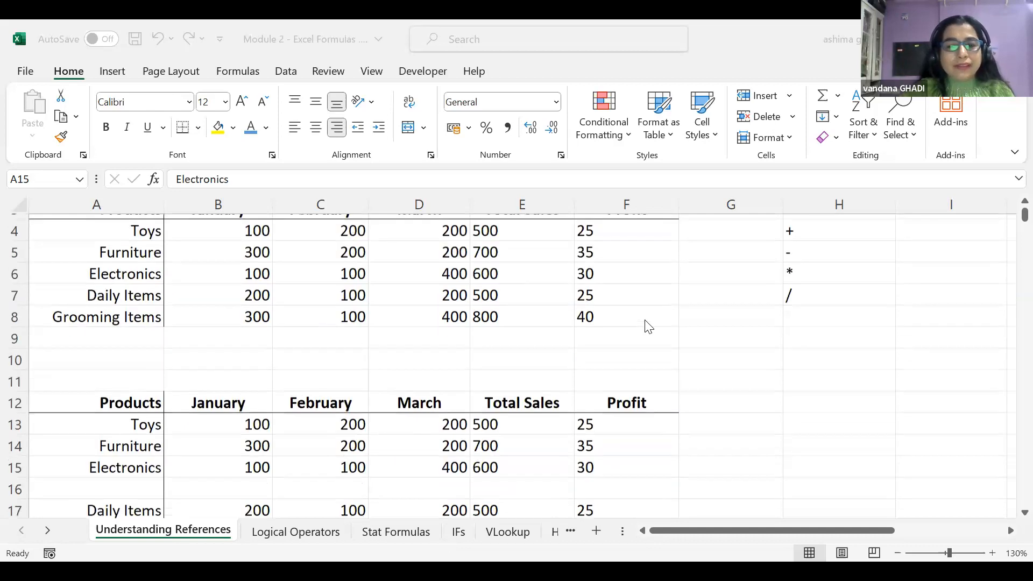
scroll(649, 327, "up", 2)
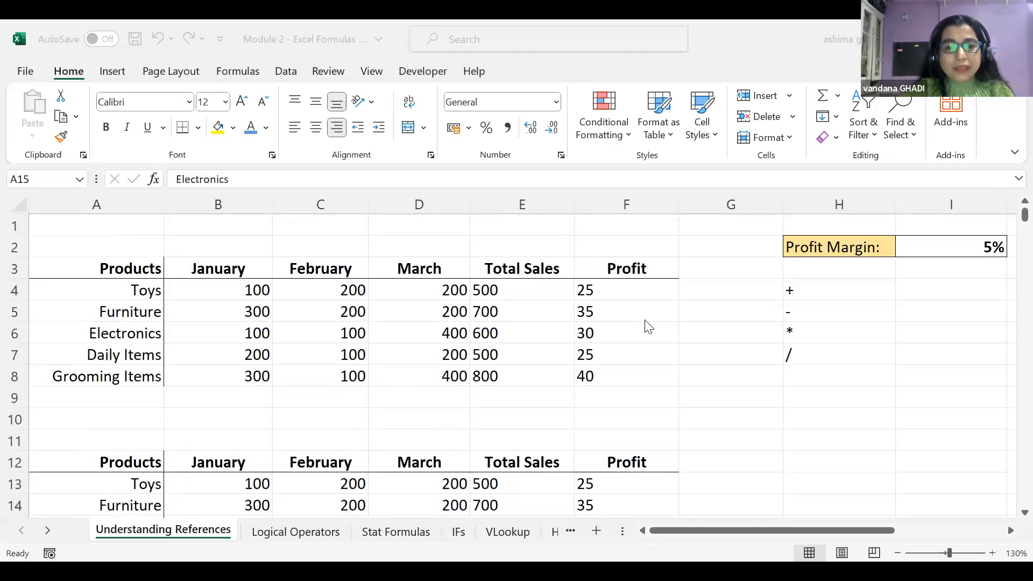
scroll(646, 325, "down", 3)
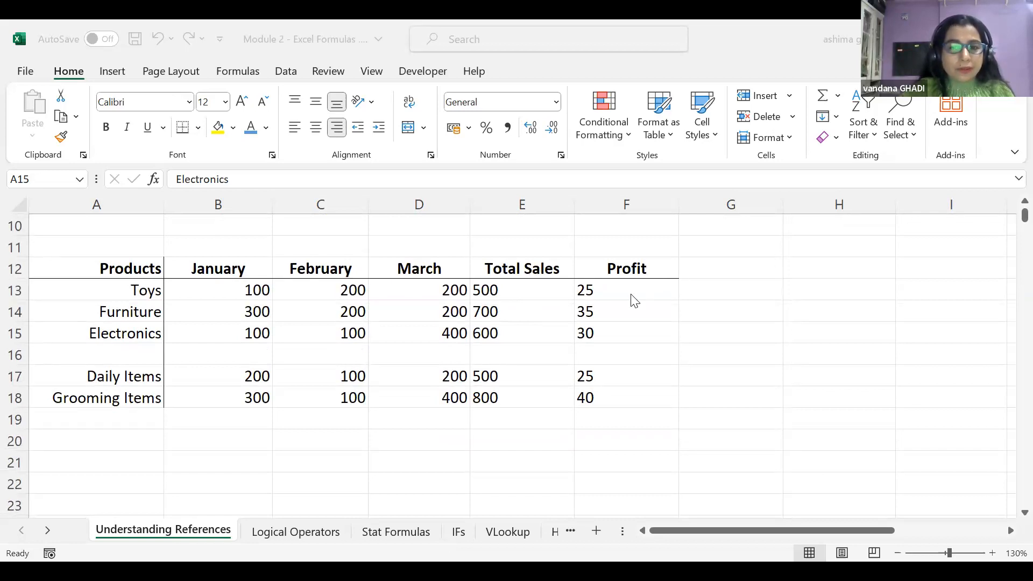
scroll(633, 300, "up", 3)
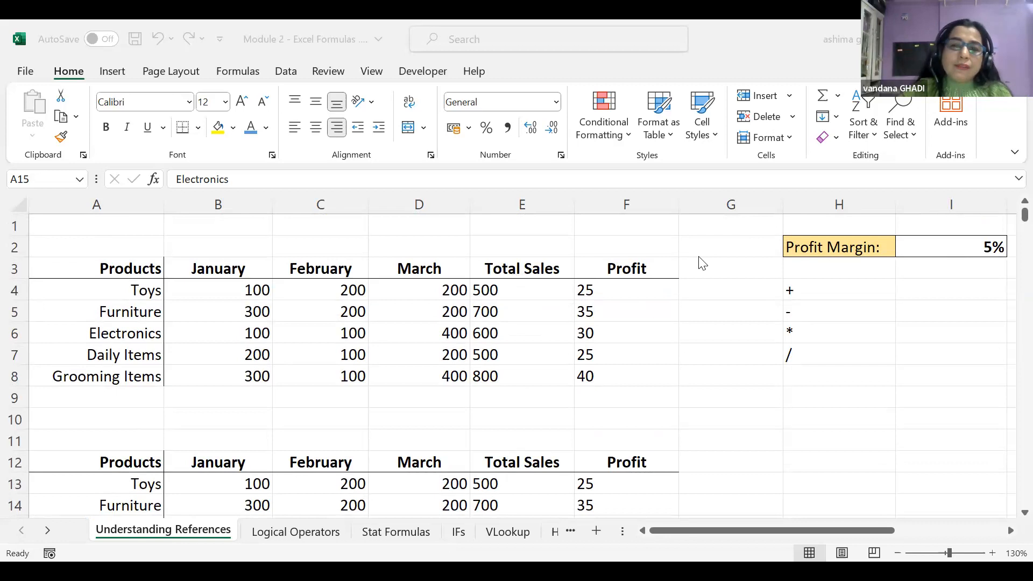
left_click(602, 288)
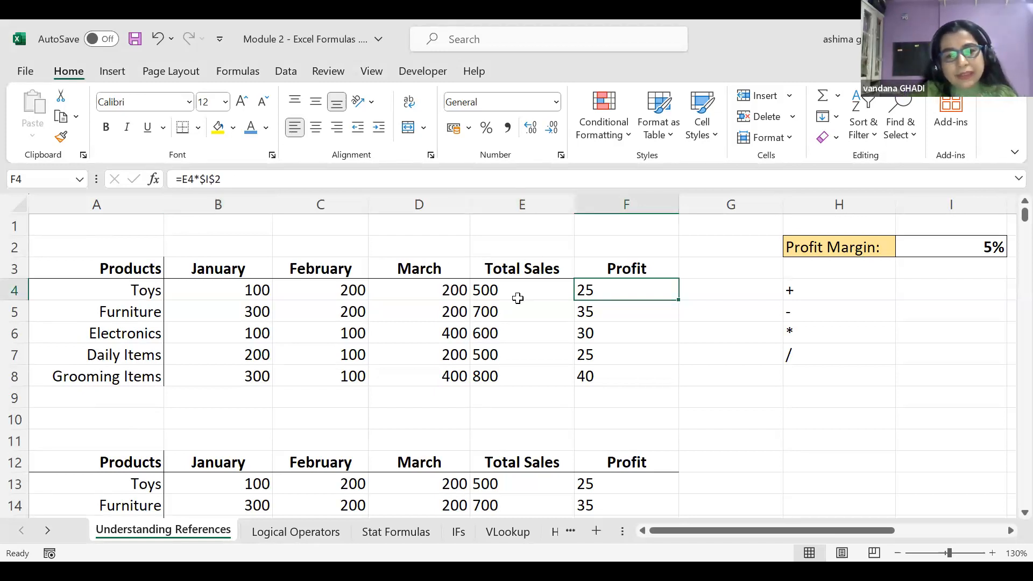
left_click(520, 290)
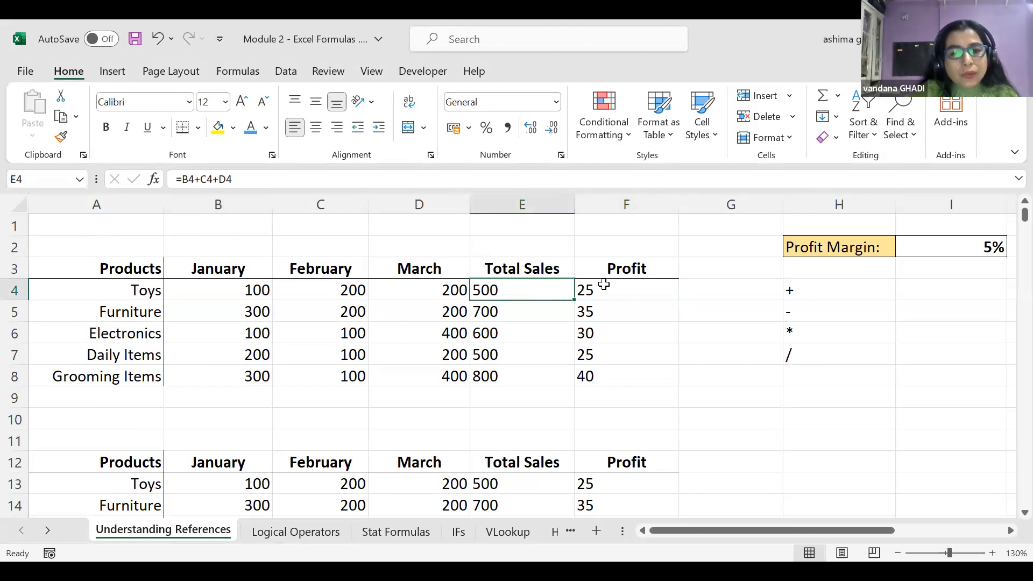
left_click(605, 284)
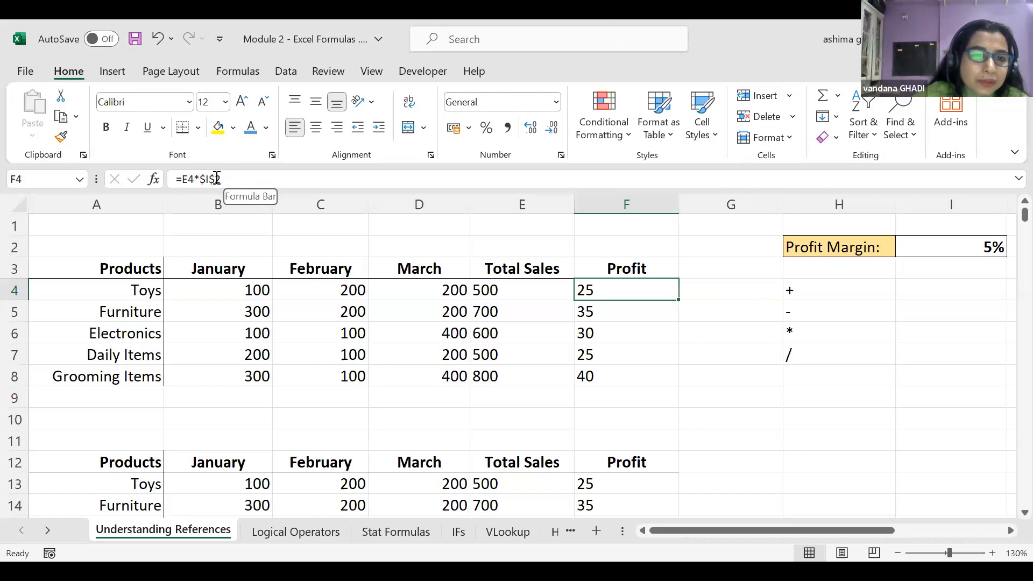
left_click(216, 178)
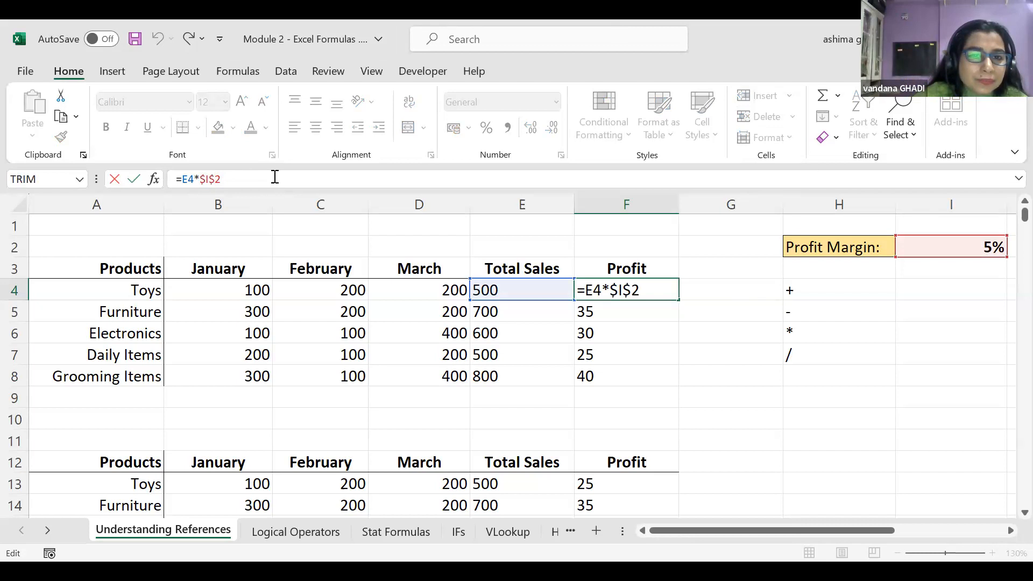
left_click(656, 403)
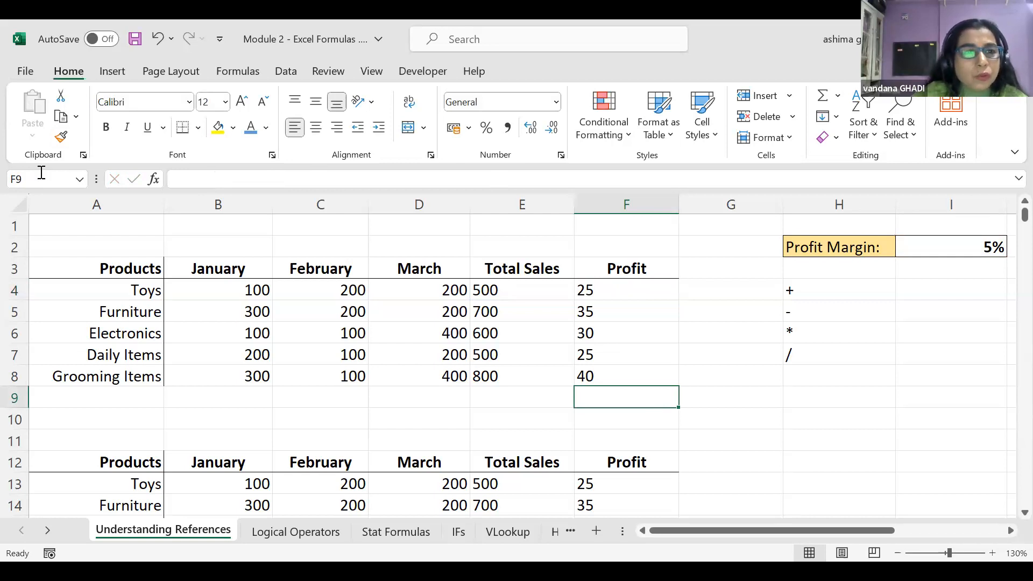
left_click(113, 73)
left_click(174, 73)
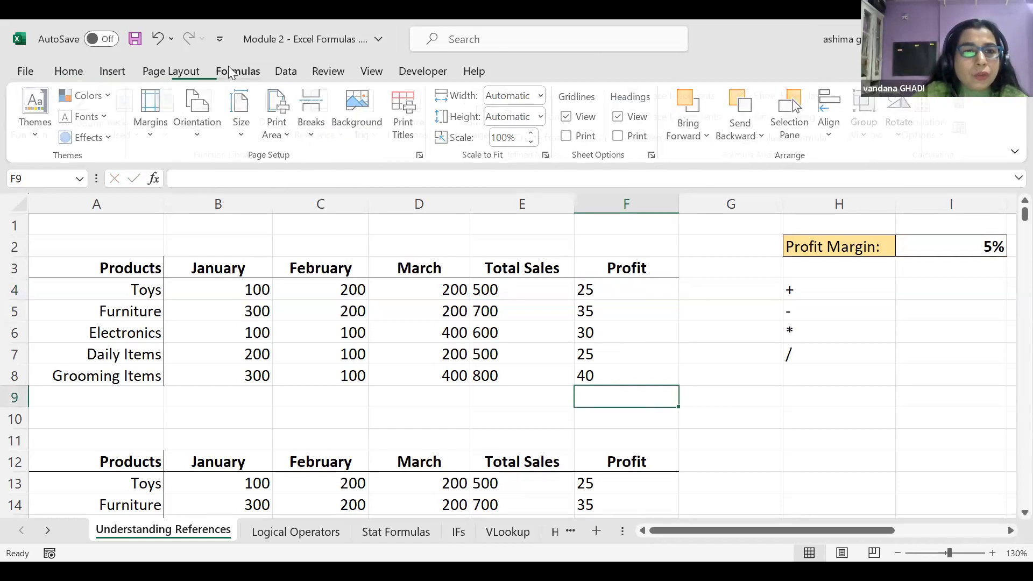
left_click(228, 72)
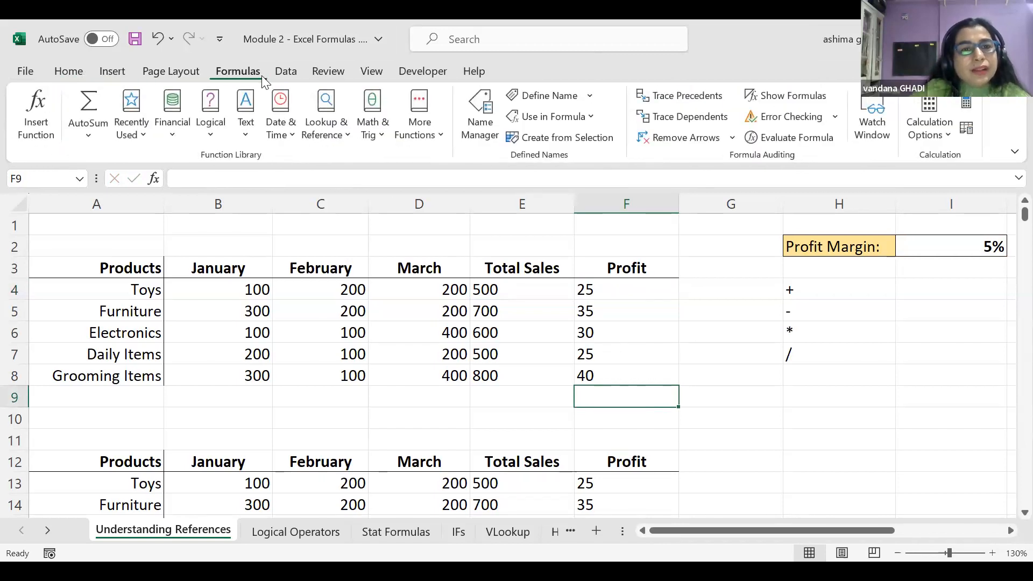
left_click(286, 75)
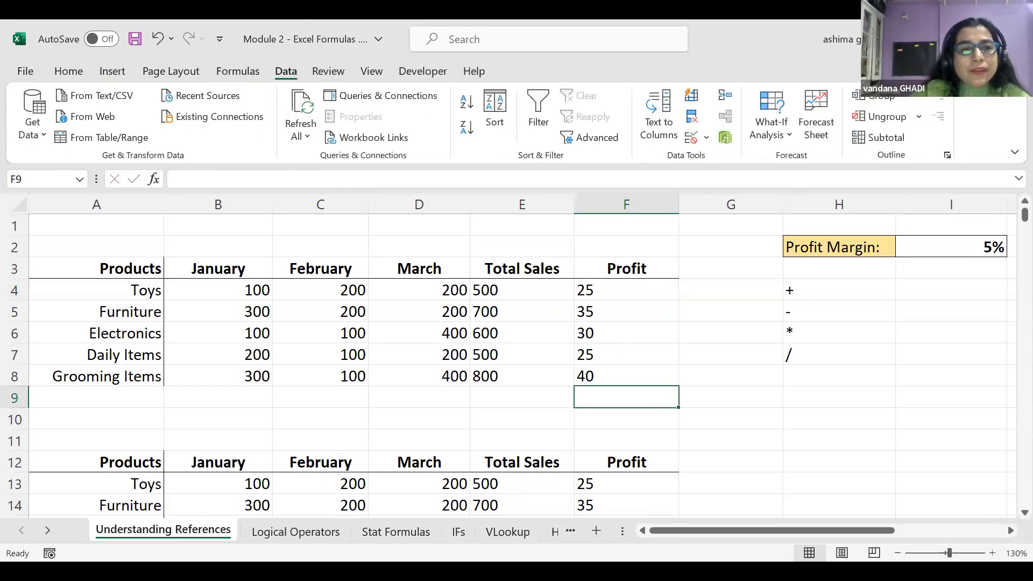
left_click(69, 72)
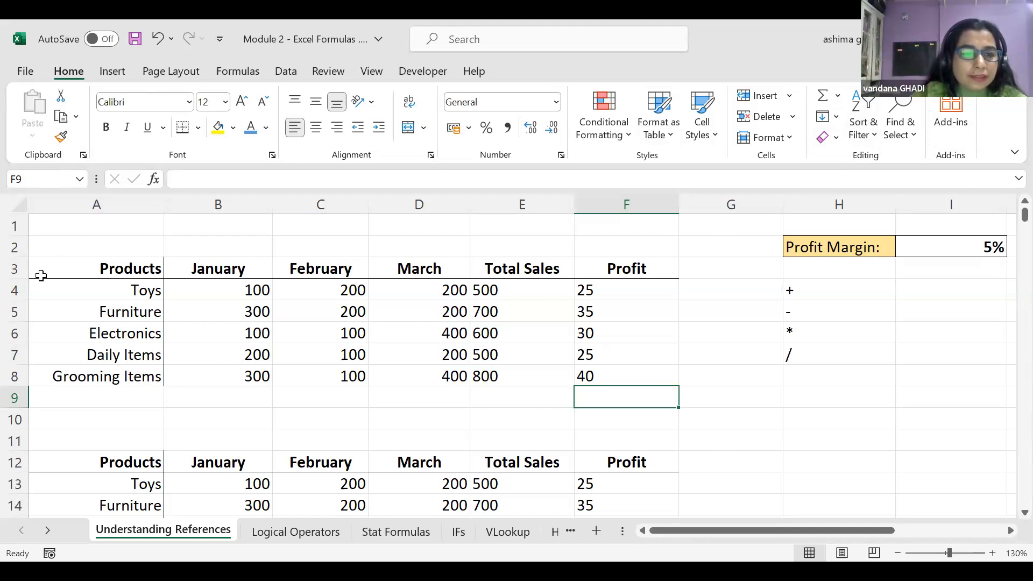
Sort the upper table by January ascending, giving Toys, Electronics, Daily Items, Furniture, Grooming Items
left_click(50, 245)
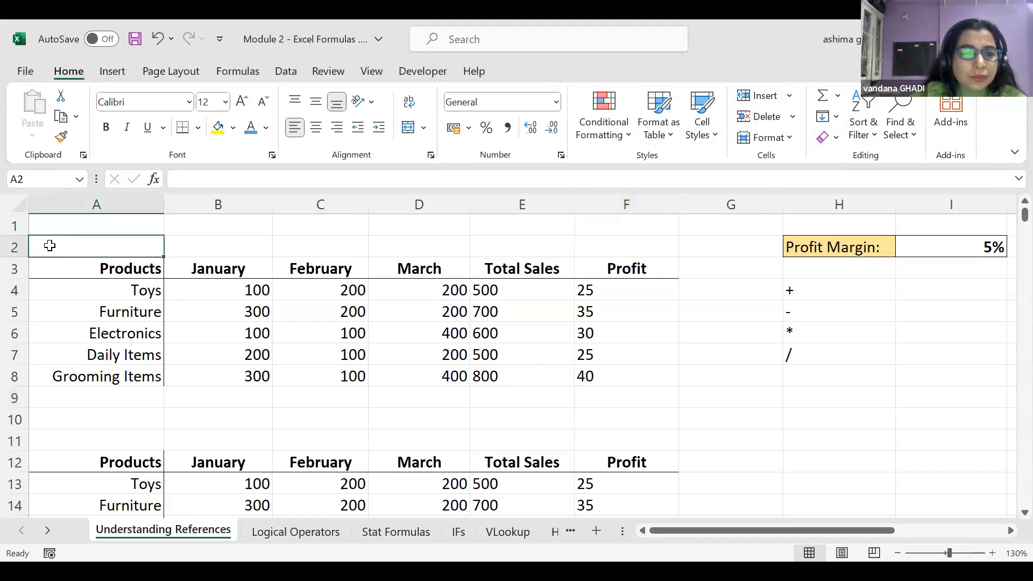
left_click_drag(48, 245, 113, 310)
left_click(234, 294)
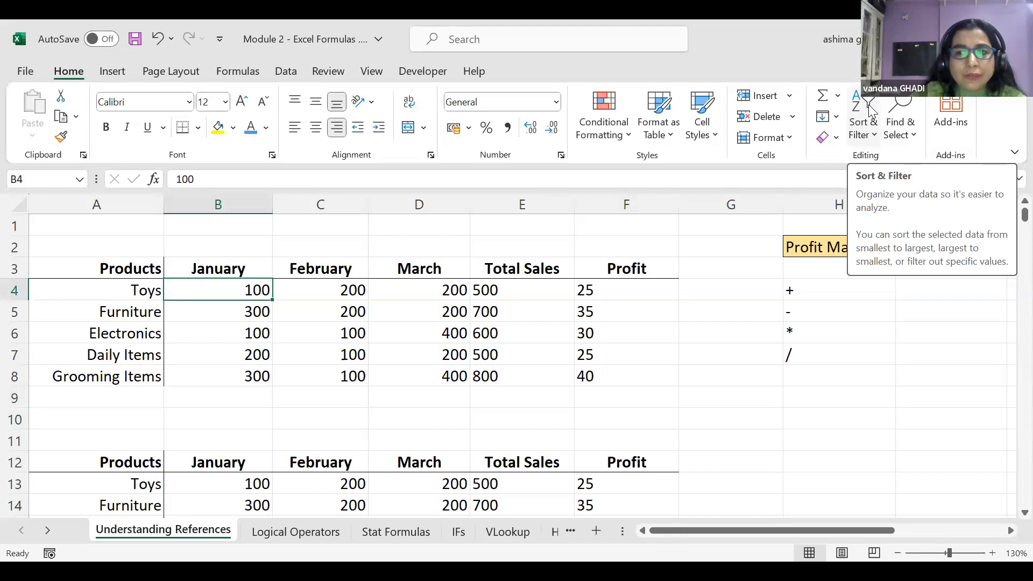
left_click(866, 116)
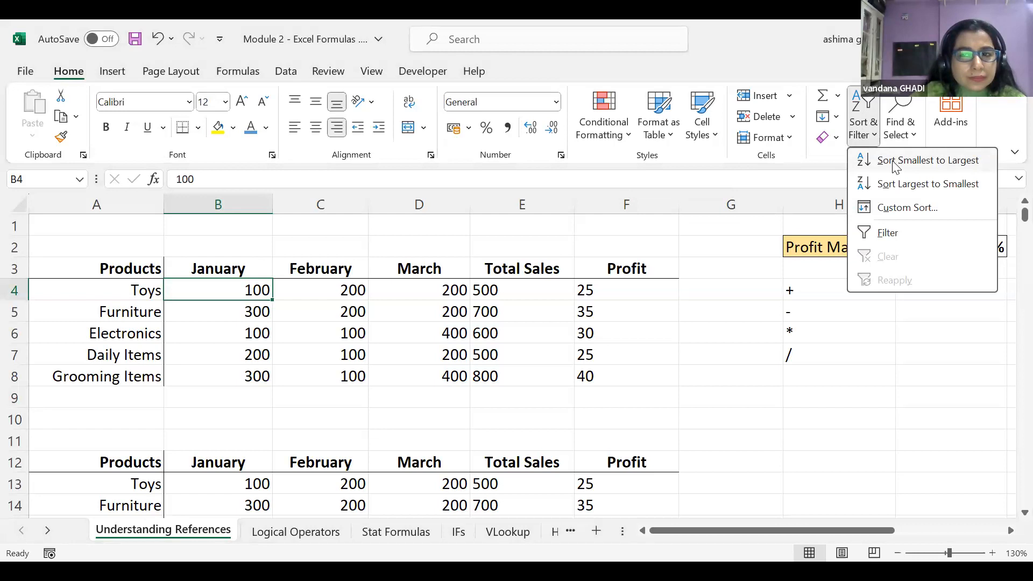
left_click(895, 161)
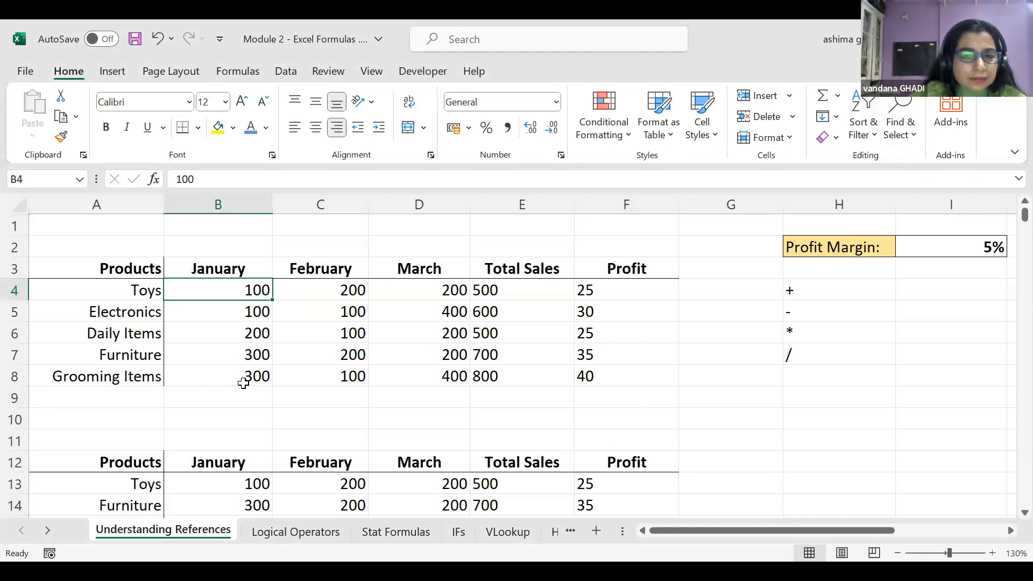
Sort the upper sales table's products in reverse alphabetical order (Z to A)
left_click_drag(48, 267, 621, 375)
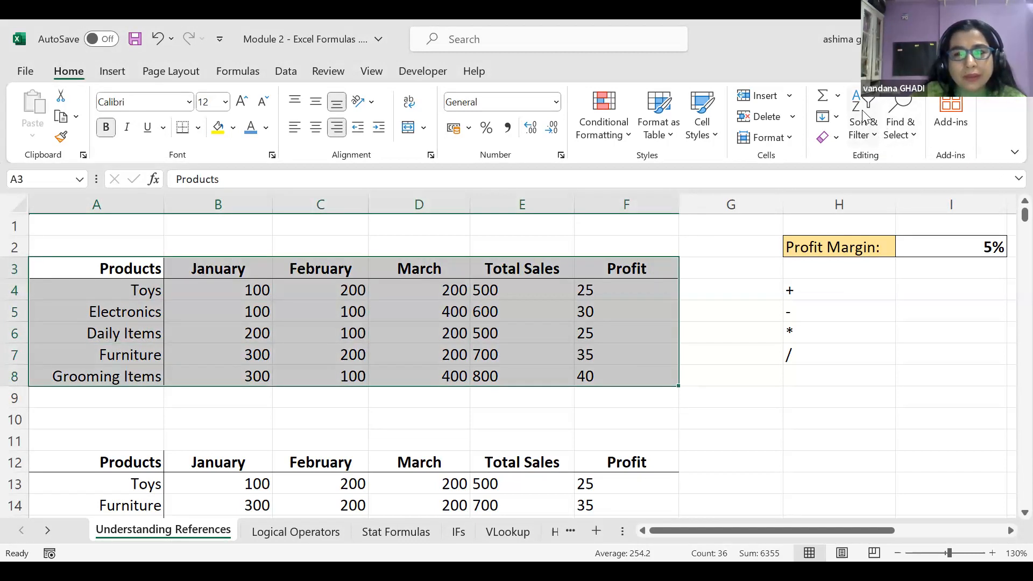
left_click(864, 115)
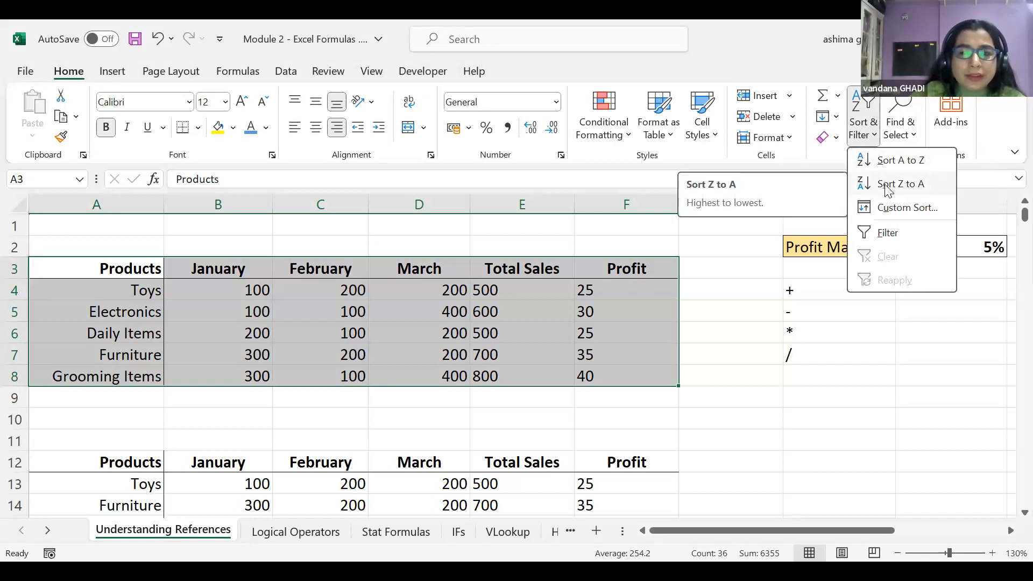
left_click(886, 185)
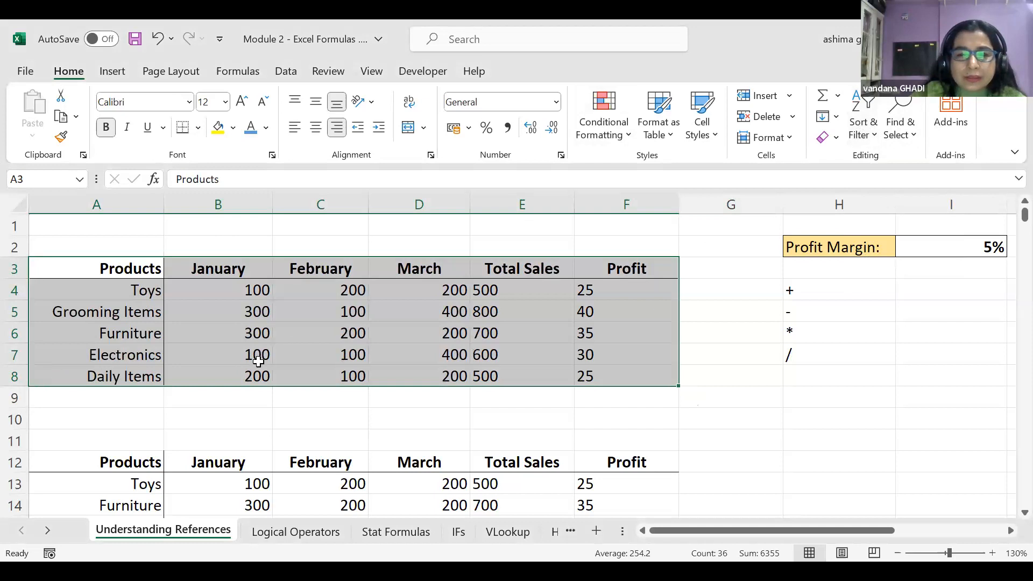
Sort the table by January from largest to smallest, putting Grooming Items first
left_click(279, 378)
left_click(251, 288)
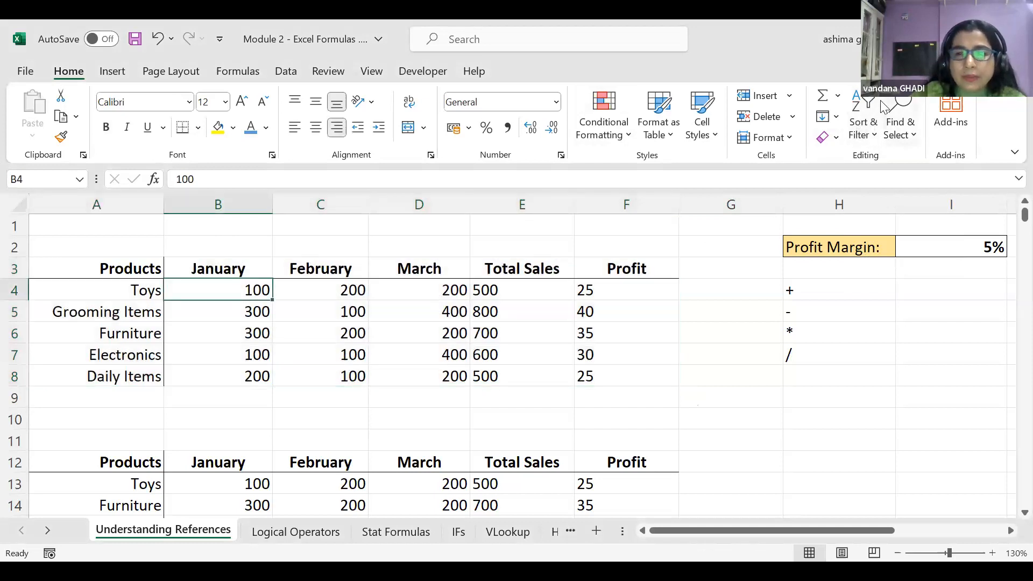
left_click(866, 116)
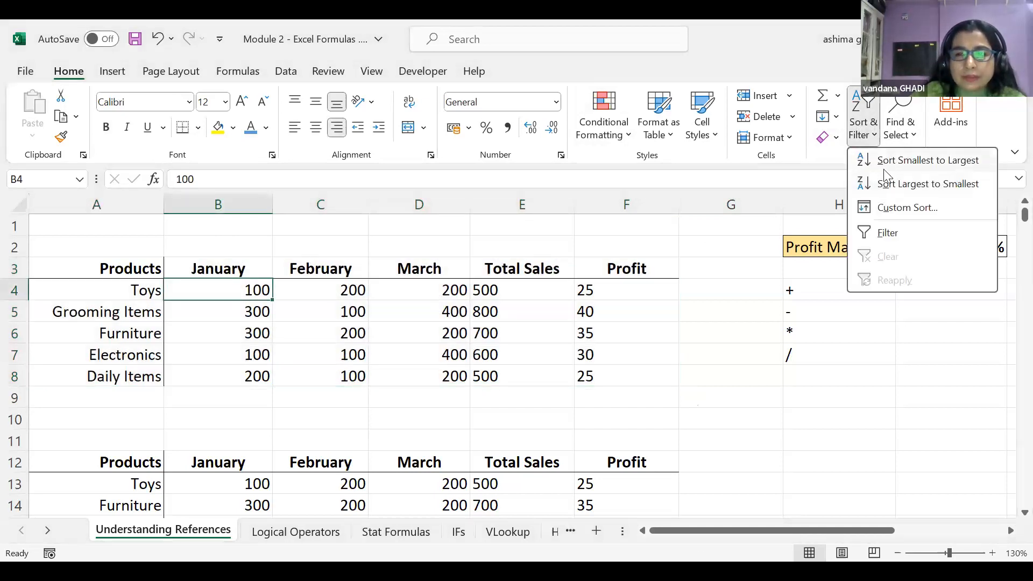
left_click(886, 185)
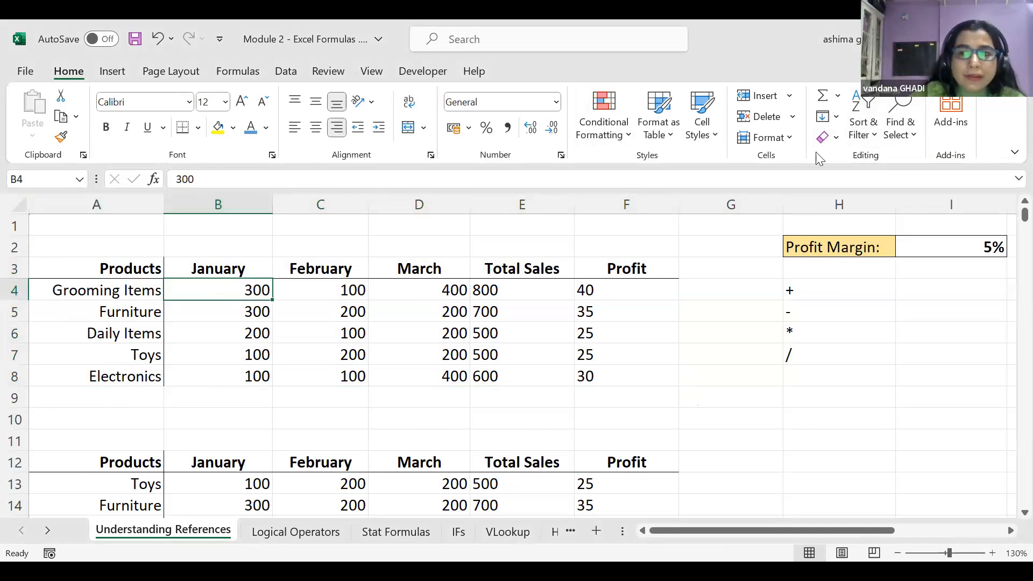
Enable Filter on the first sales table and open the Products filter list
left_click_drag(73, 211, 58, 275)
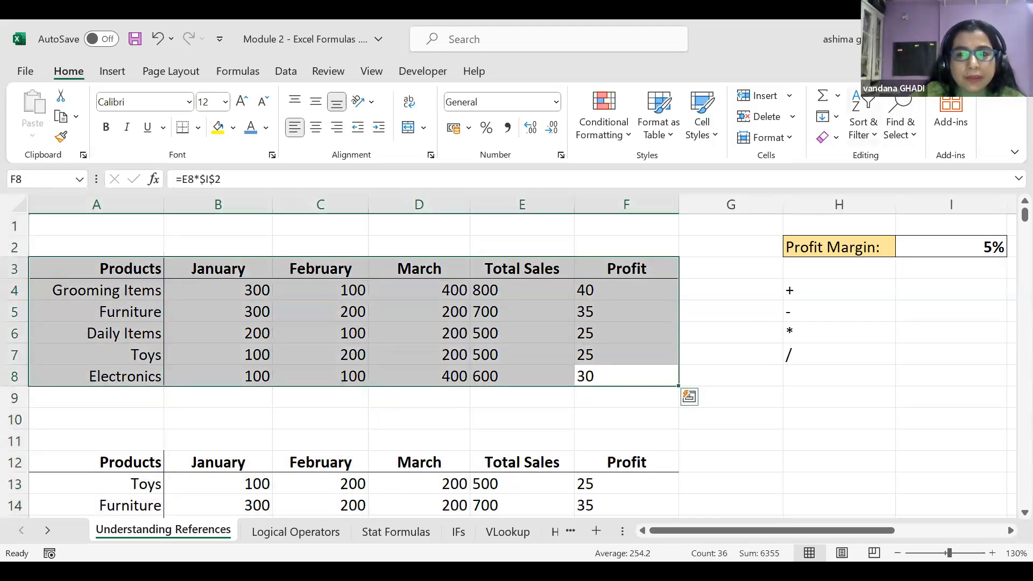
left_click(874, 128)
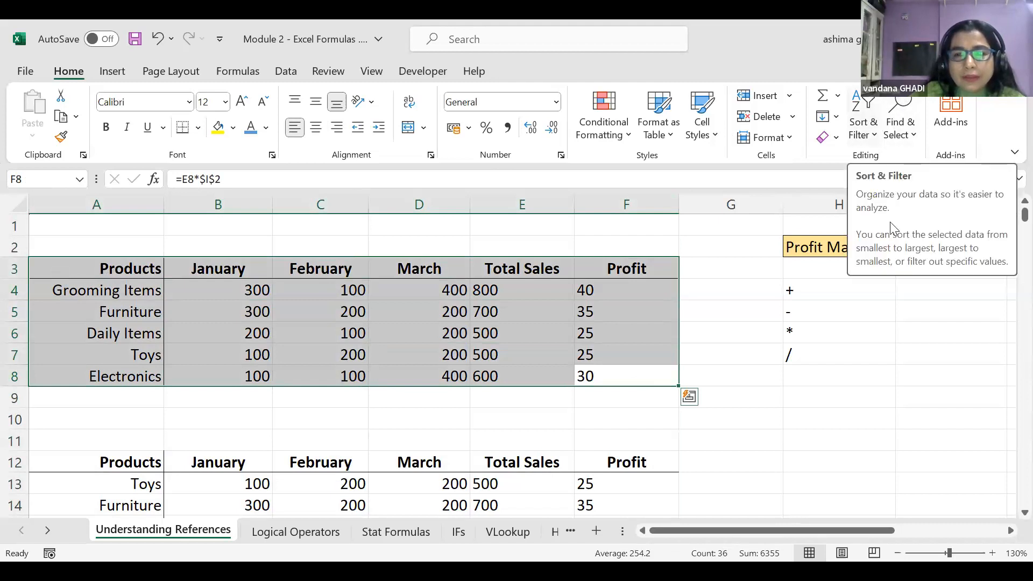
left_click(886, 236)
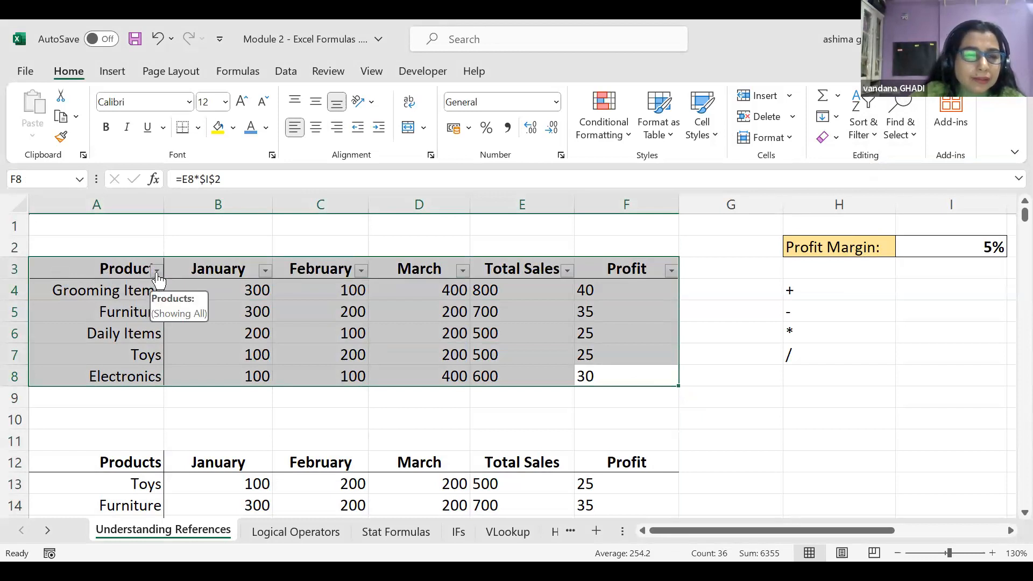
left_click(236, 425)
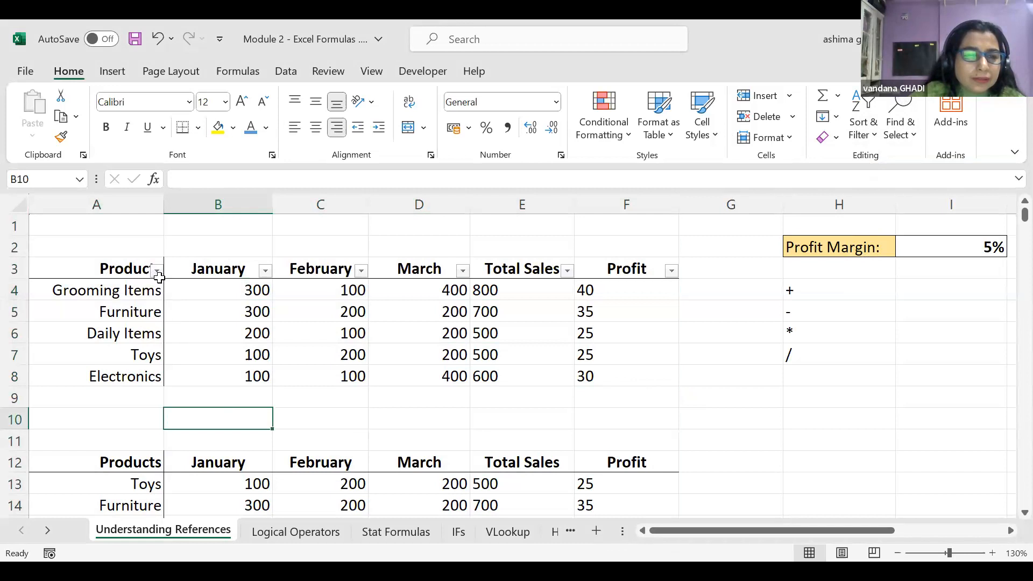
left_click(157, 271)
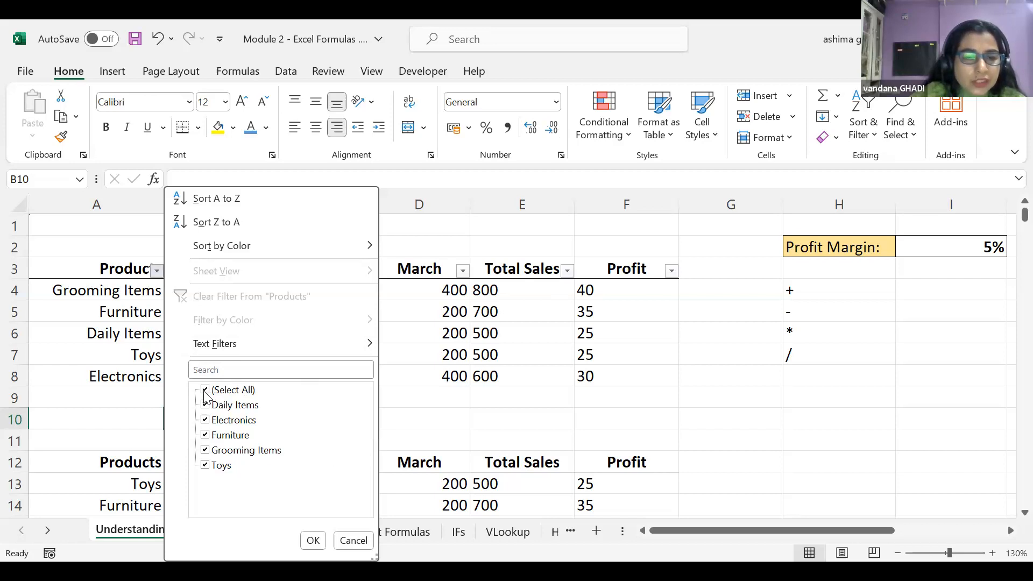
Filter Products to Grooming Items, then add Daily Items, leaving 2 of 5 records
left_click(205, 391)
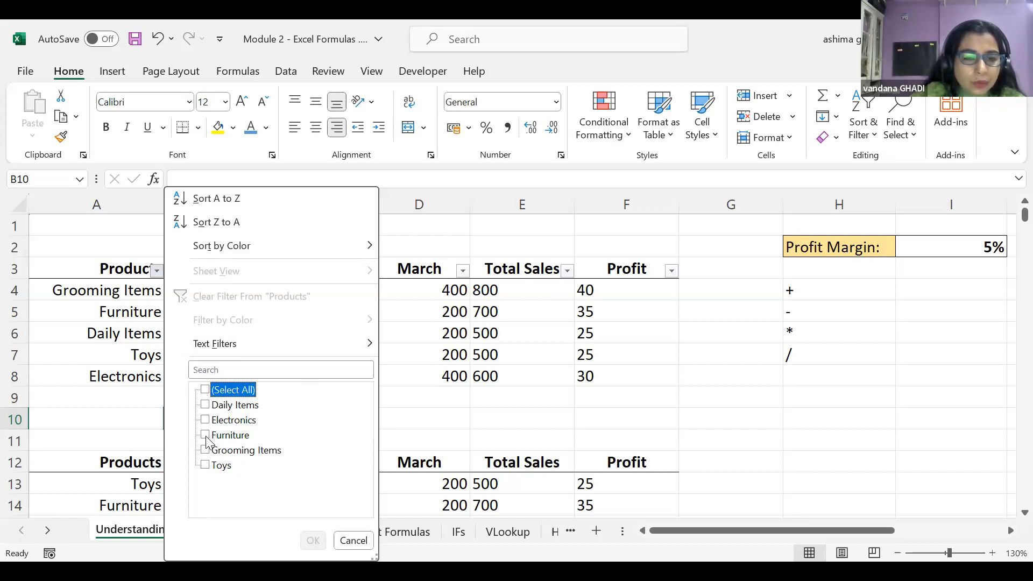
left_click(206, 451)
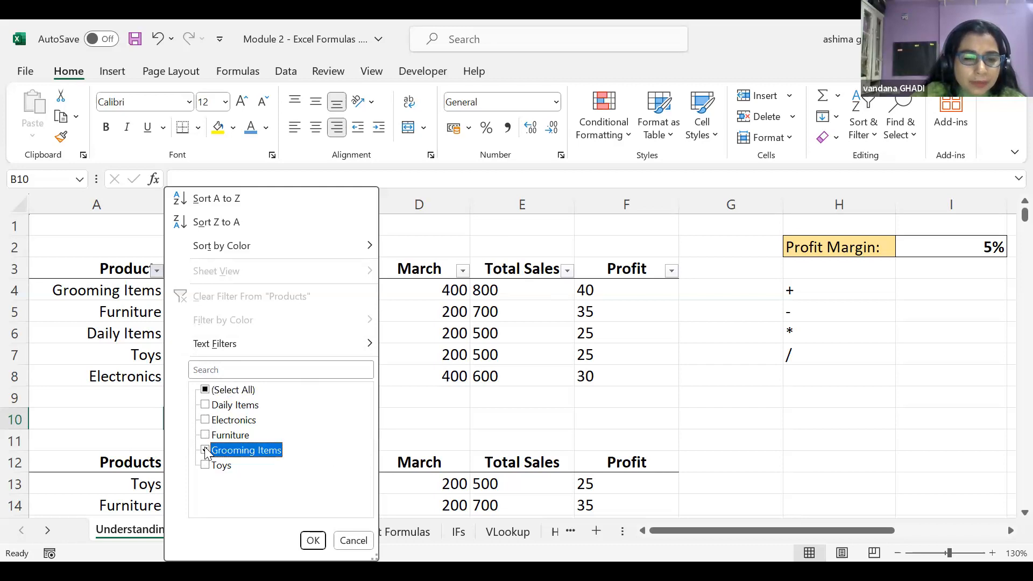
left_click(312, 540)
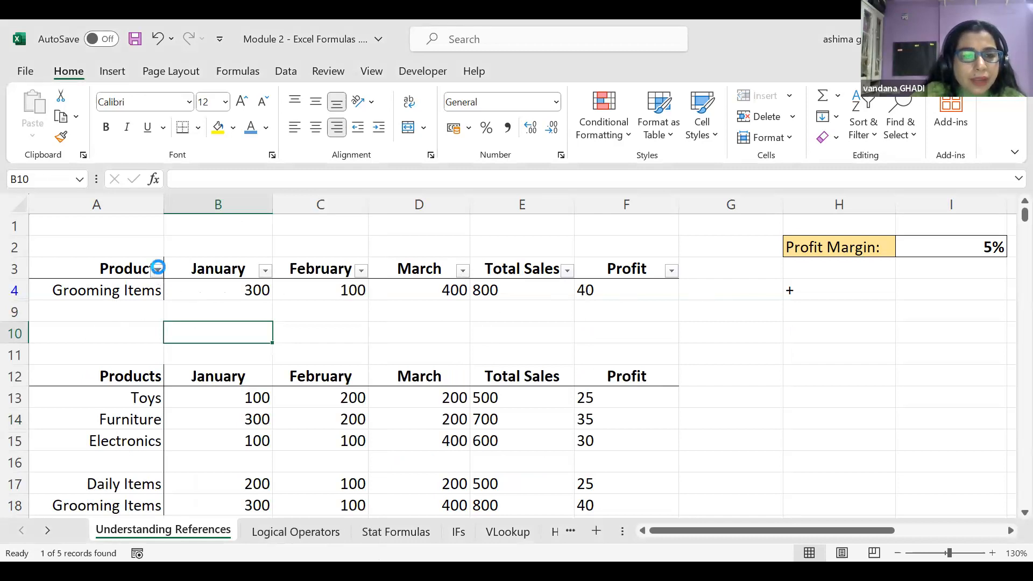
left_click(158, 271)
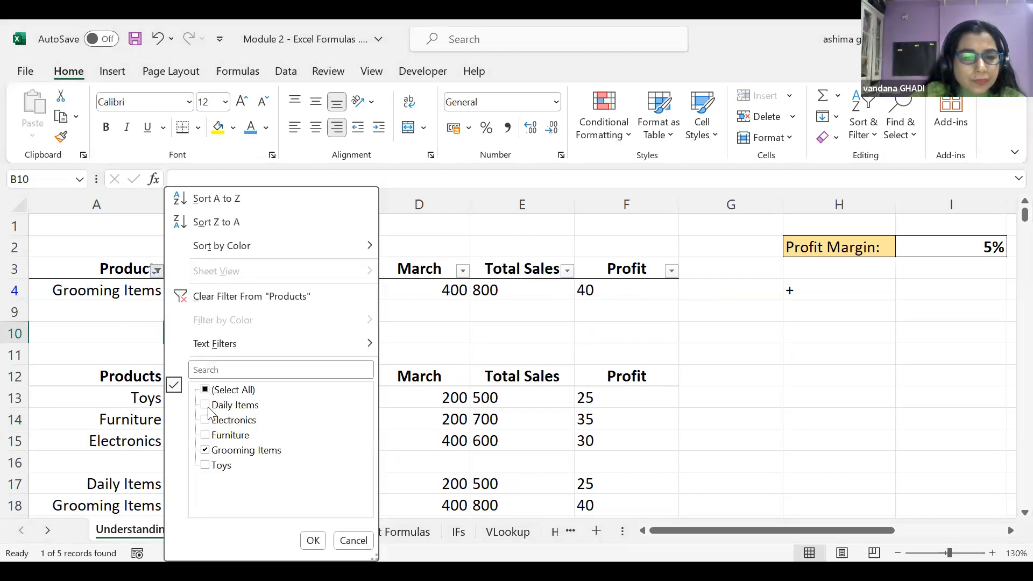
left_click(206, 405)
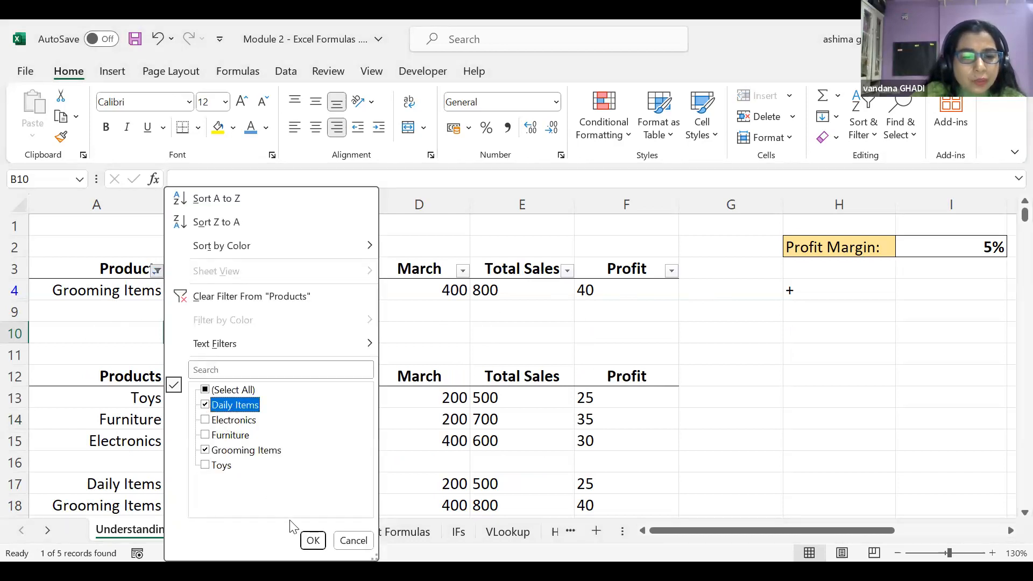
left_click(313, 541)
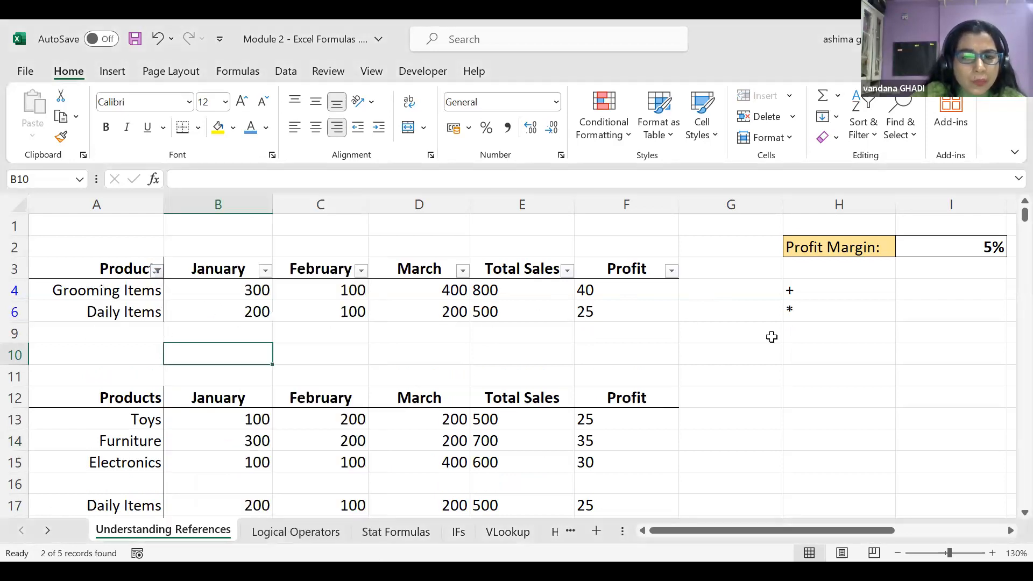
Look at the January filter options without changing them and select the visible product names
left_click(97, 269)
key("shift+Down")
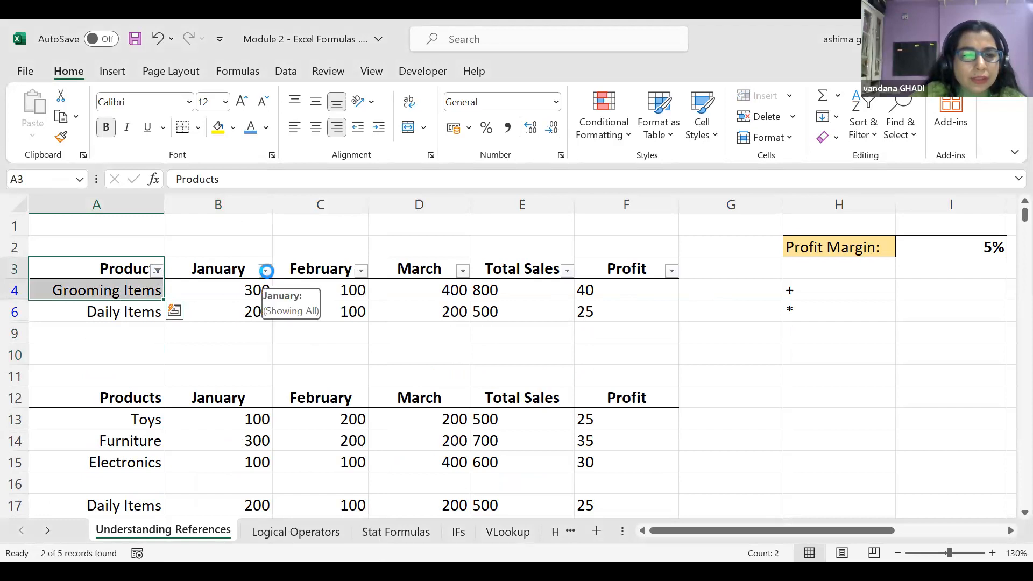
left_click(266, 271)
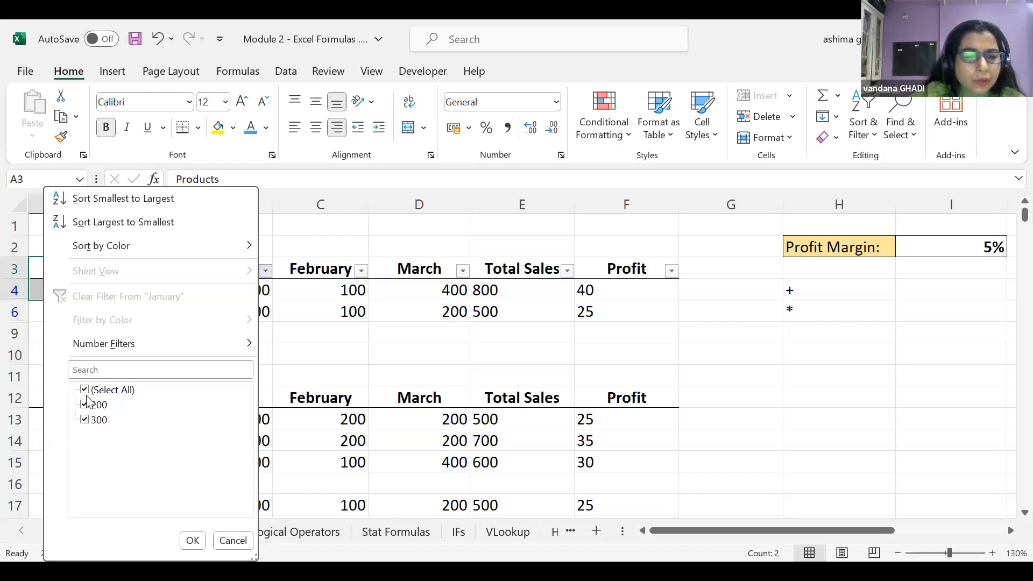
left_click(234, 540)
left_click(181, 243)
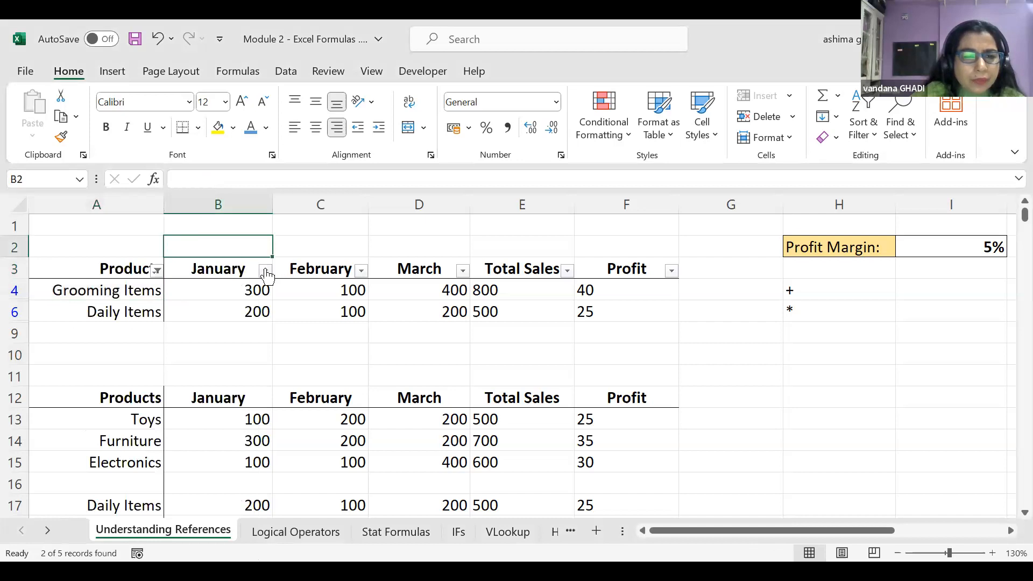
left_click(266, 271)
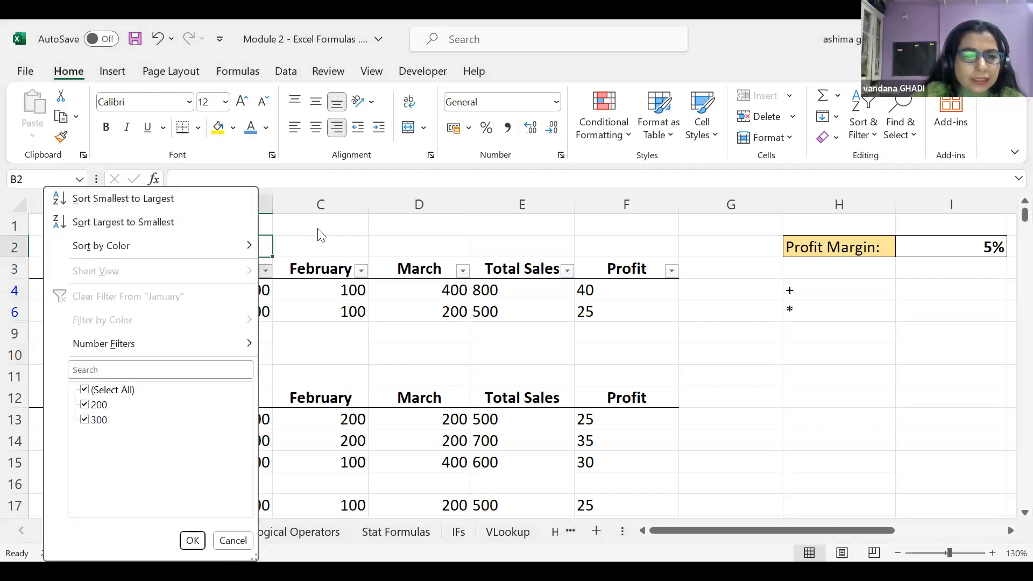
key("Escape")
left_click_drag(76, 268, 76, 315)
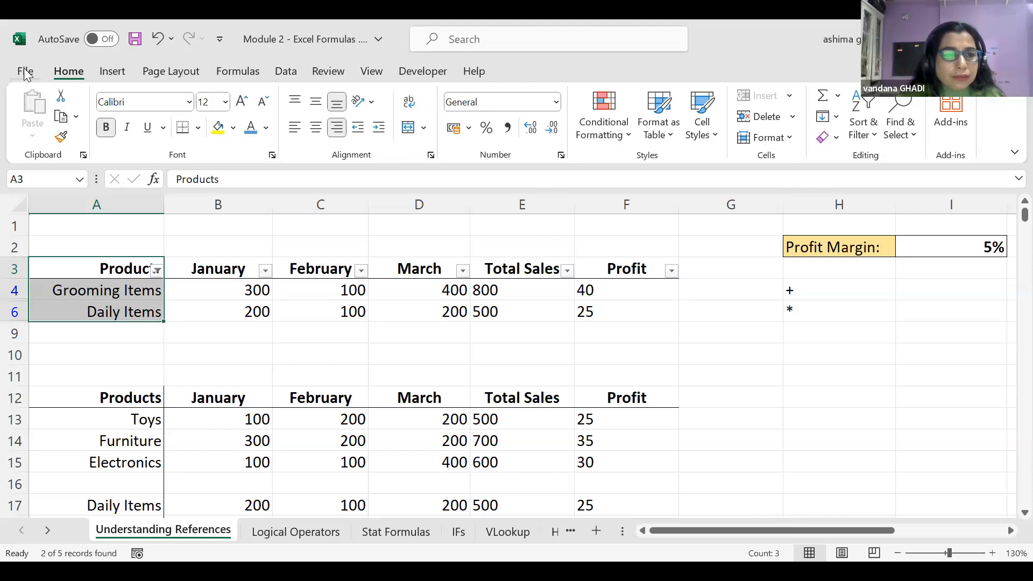
Open the Save As dialog via File > Save As > Browse, starting in excelpracticesheets
left_click(25, 72)
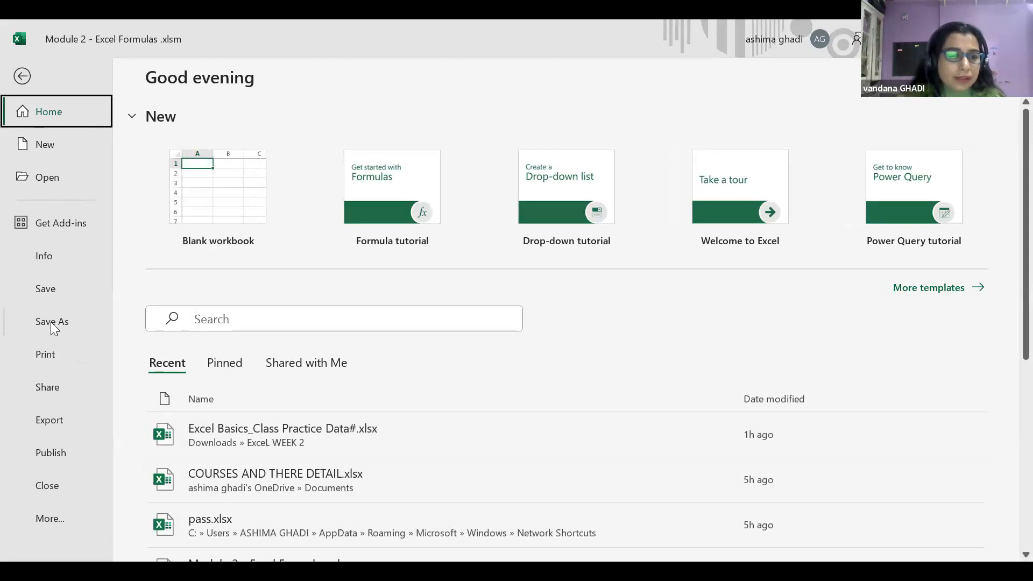
left_click(52, 323)
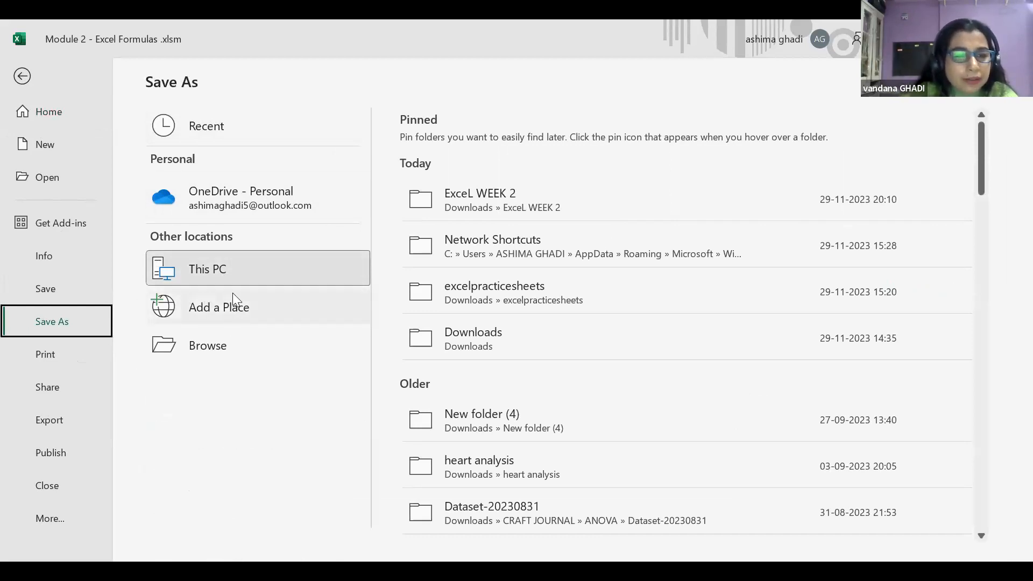
left_click(203, 351)
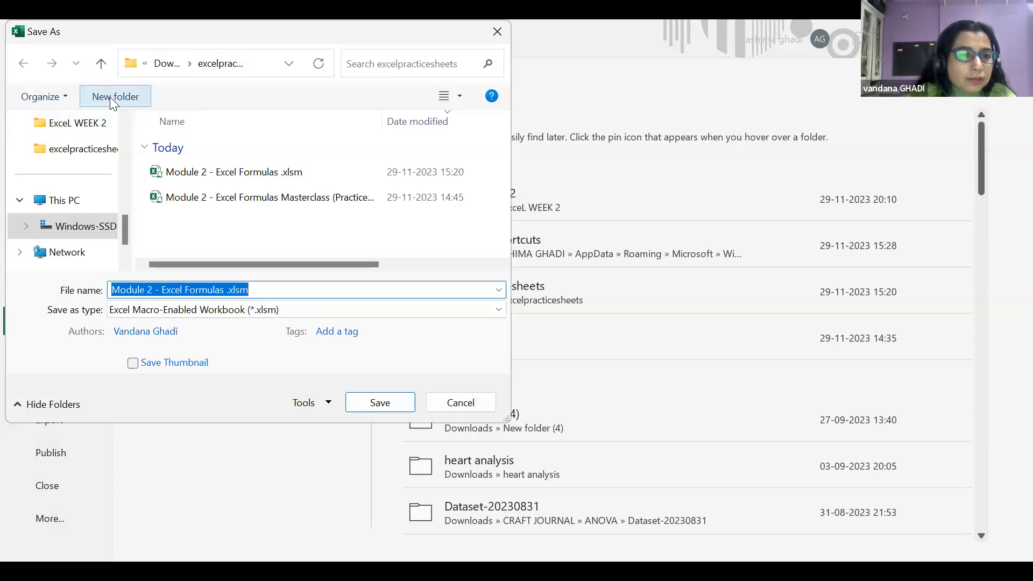
Create a 'SOULFUL EXCEL CLASS' folder and save Module 2 - Excel Formulas .xlsm inside it
left_click(110, 96)
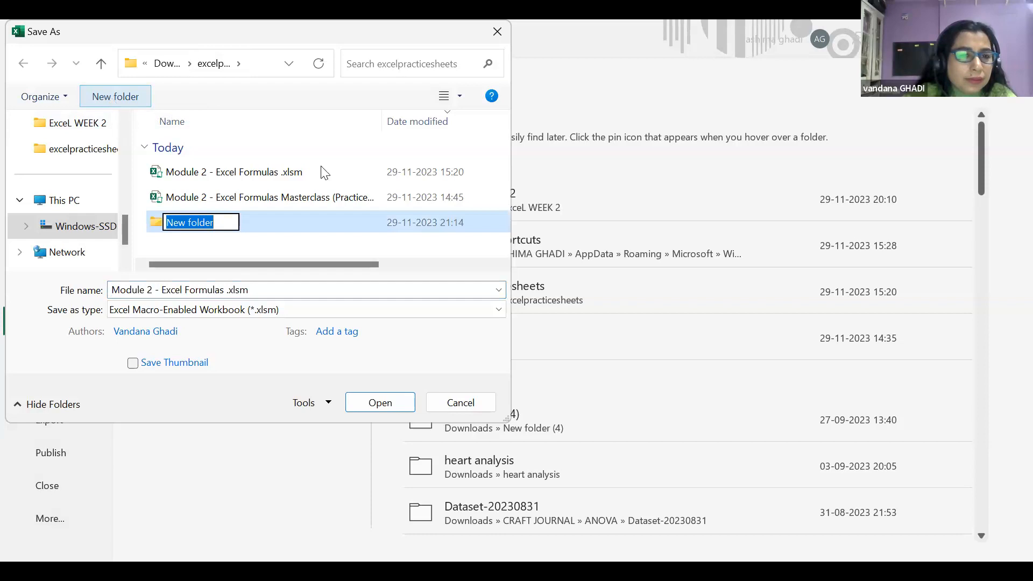
key("BackSpace")
type("SOULF")
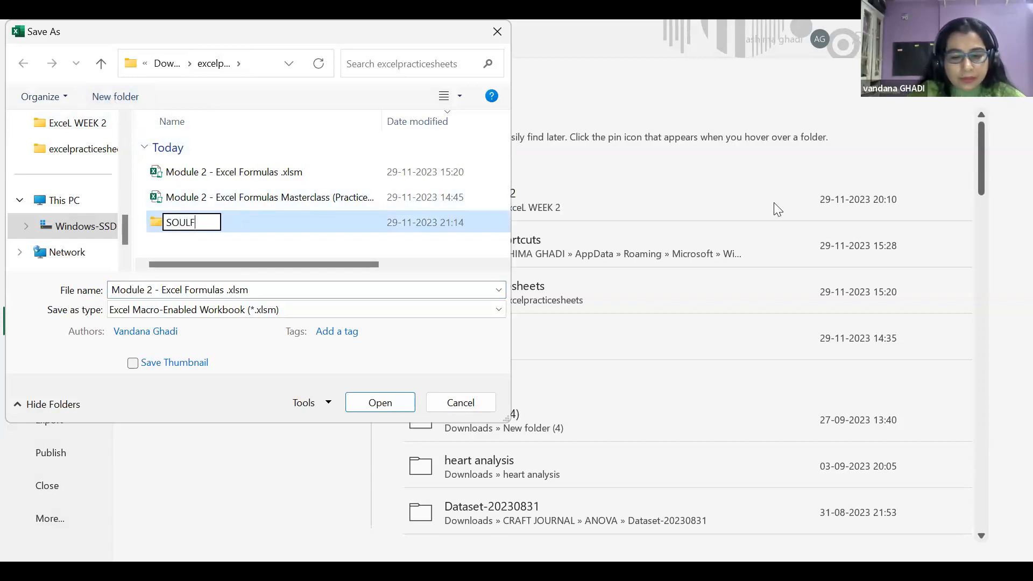
type("UL ")
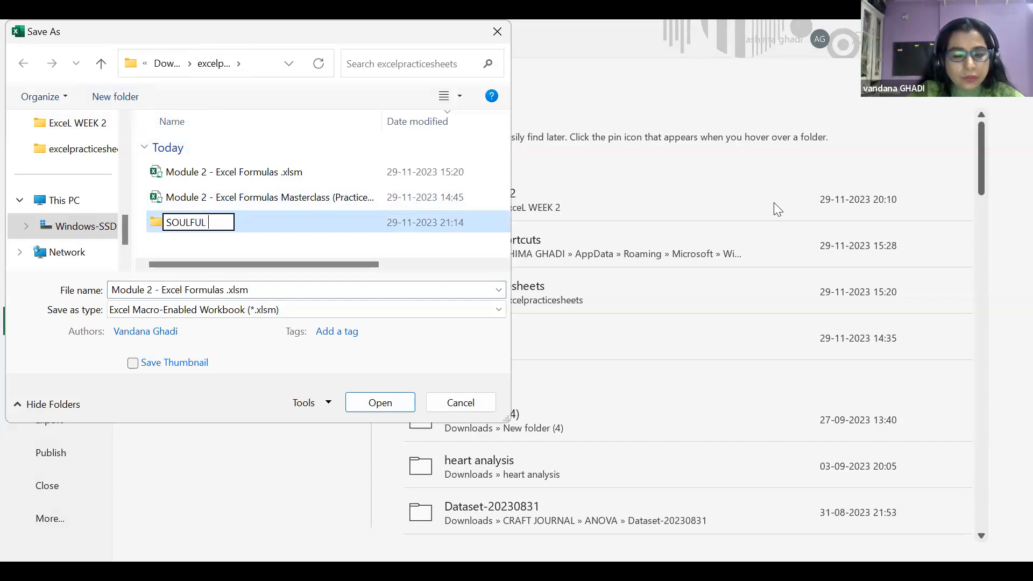
type("EXCEL CLASS")
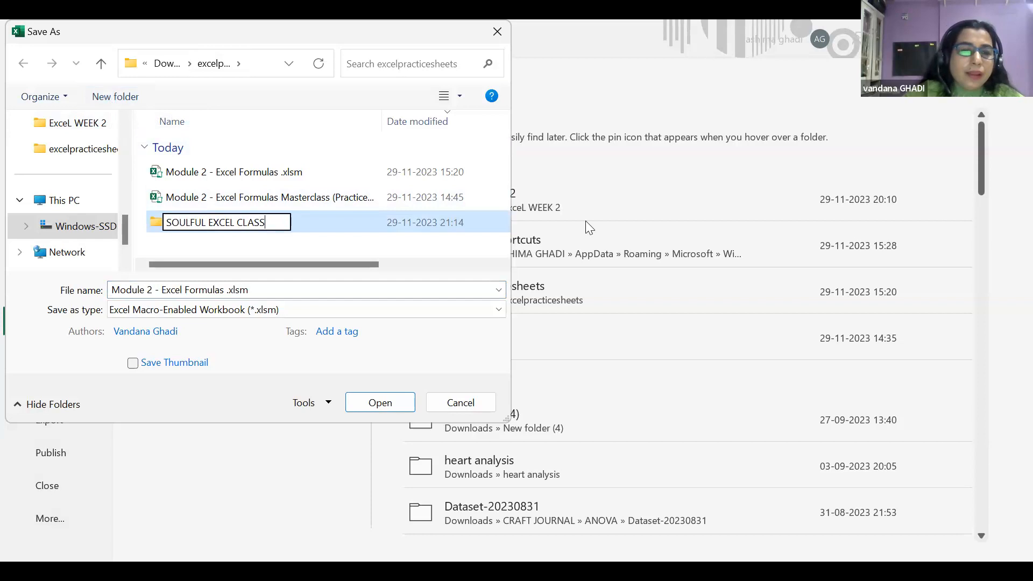
left_click(158, 225)
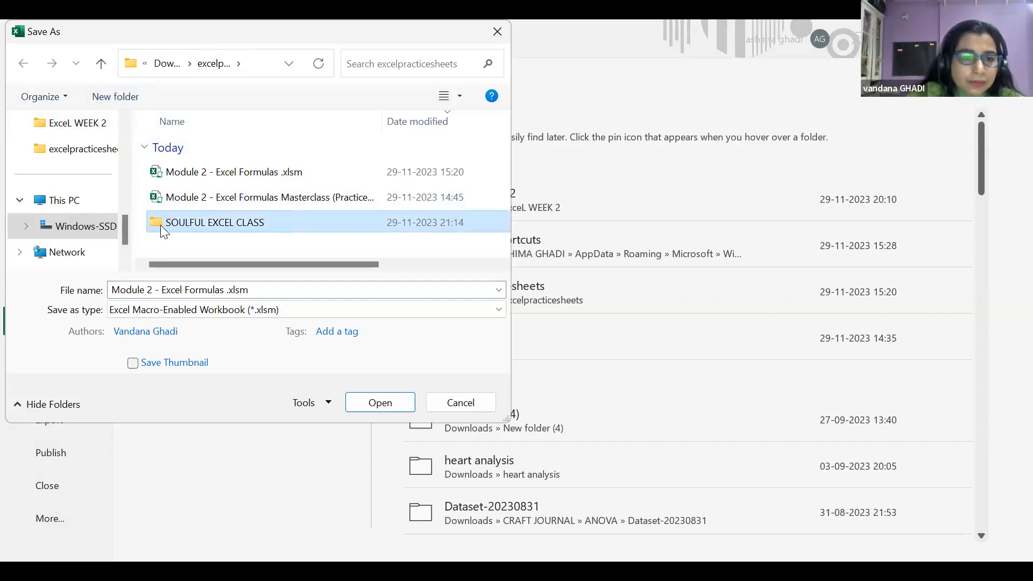
left_click(387, 402)
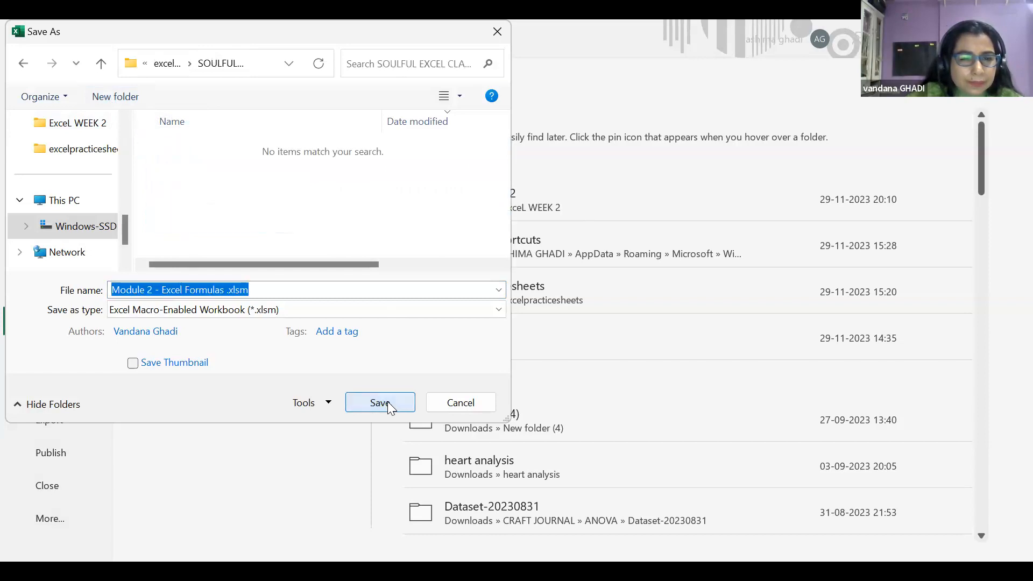
left_click(387, 403)
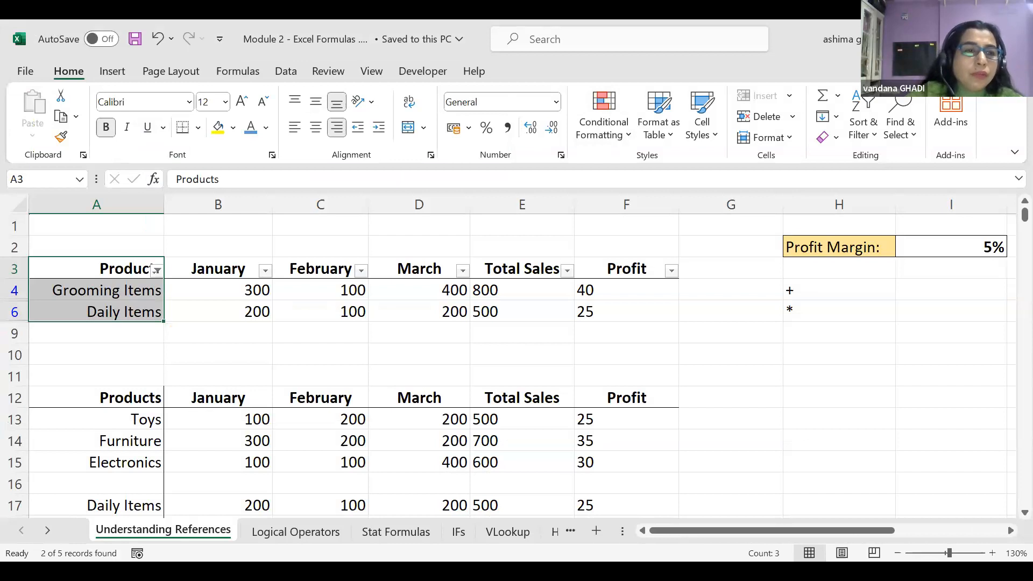
left_click(24, 71)
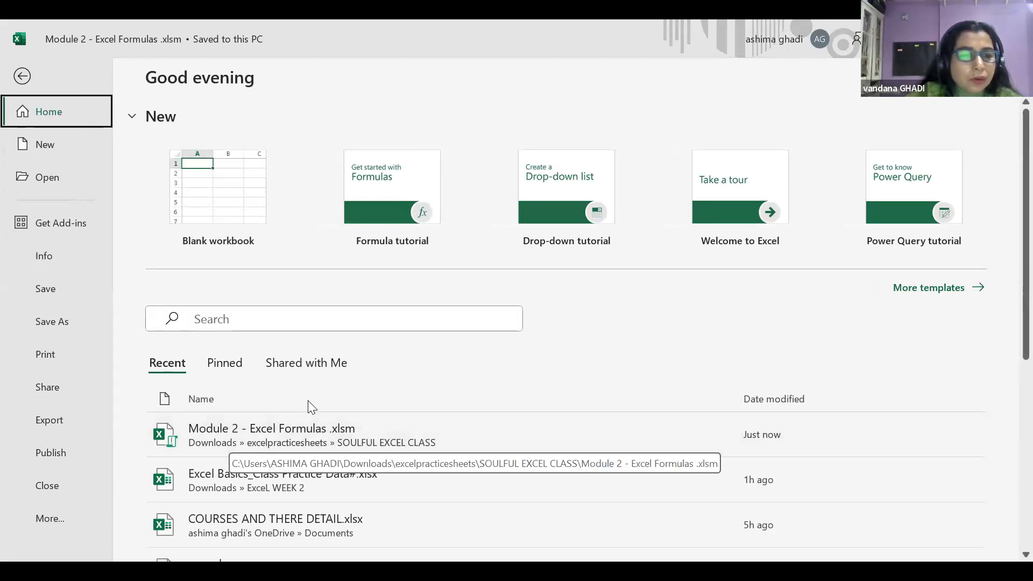
left_click(48, 179)
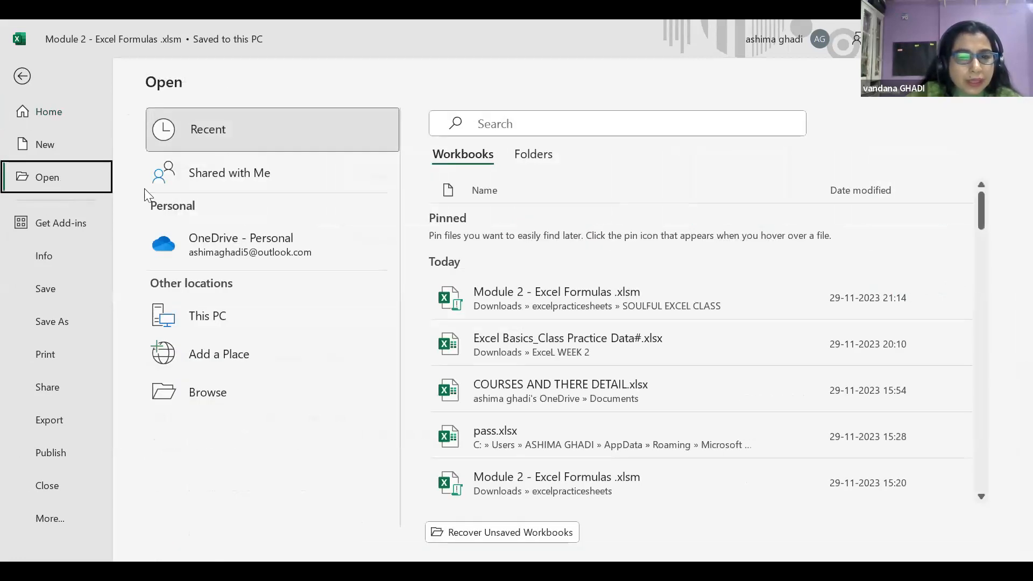
left_click(207, 396)
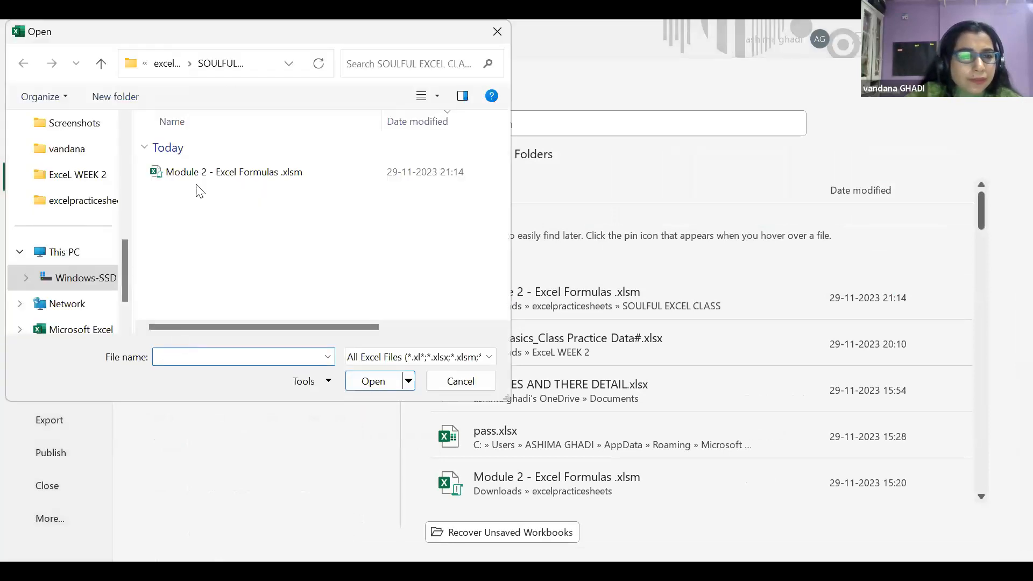
left_click(200, 177)
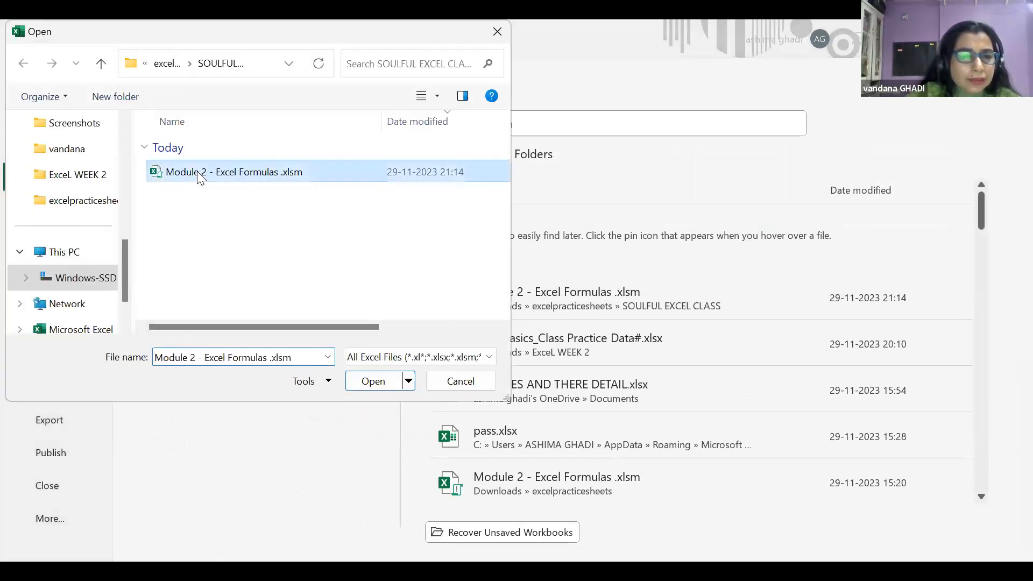
left_click(378, 387)
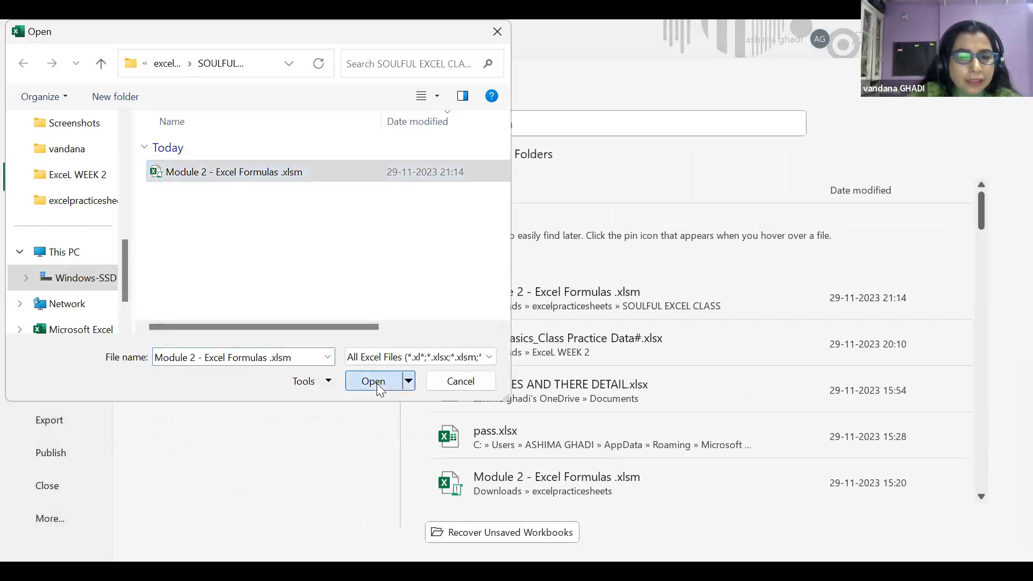